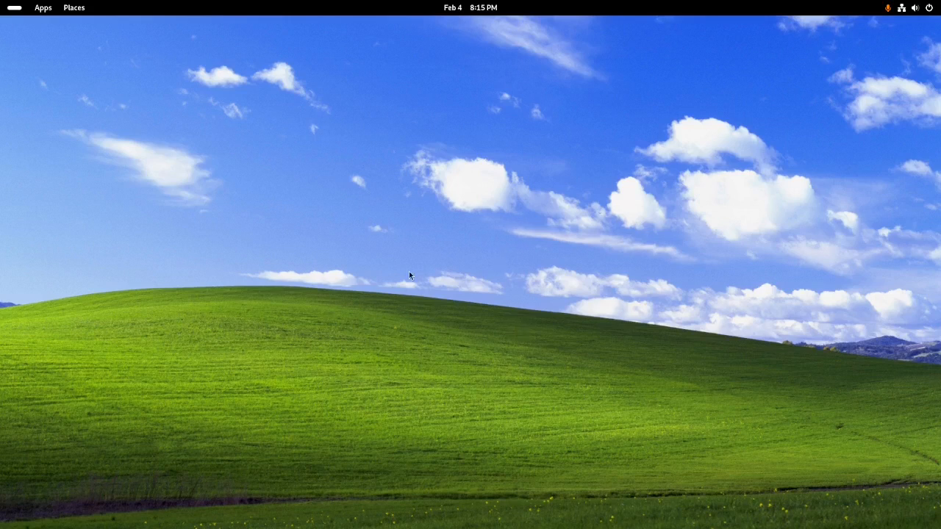
# Switch to the Firefox window showing the hneemann/Digital repository on GitHub
pyautogui.press('super')
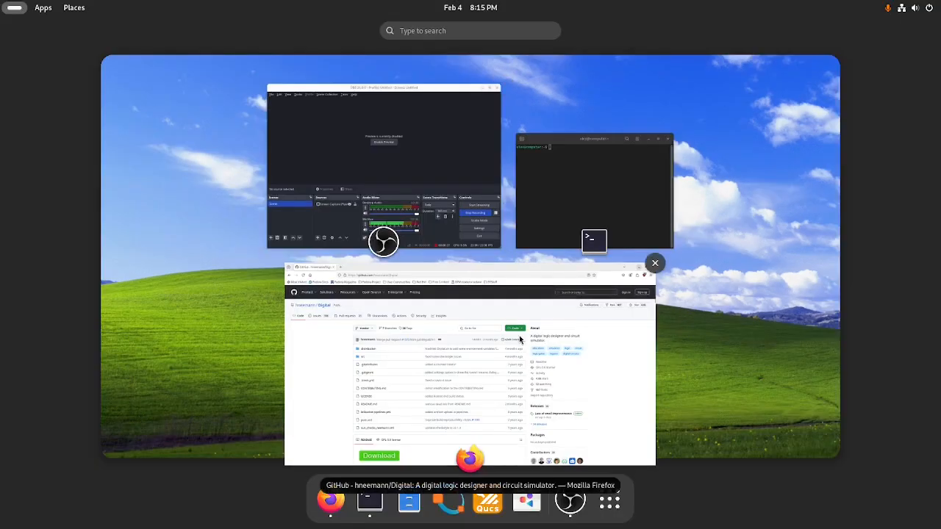
pyautogui.press('Escape')
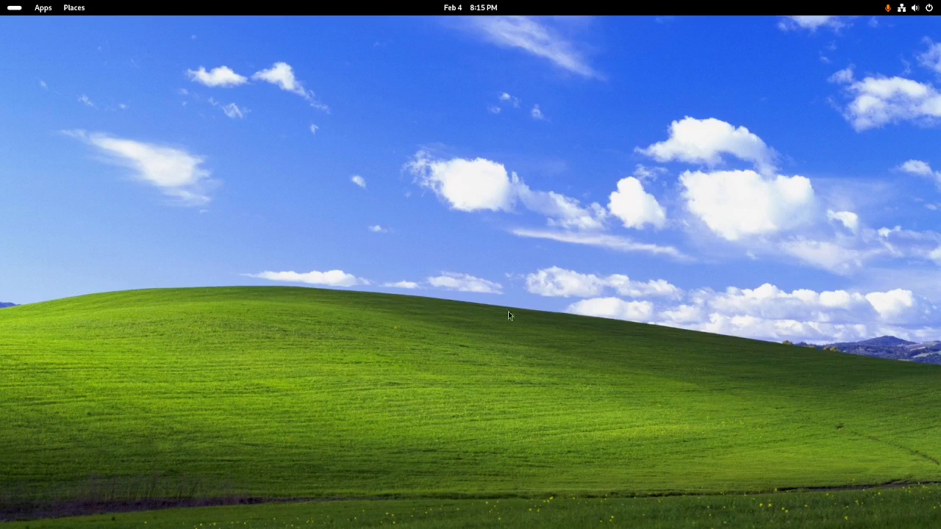
pyautogui.press('super')
pyautogui.click(498, 350)
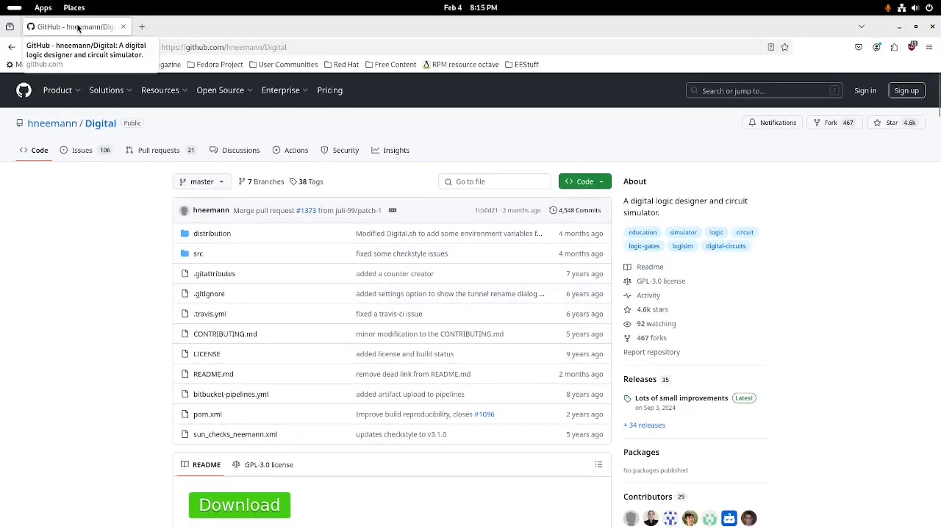
# Visit crimmscoolclass.github.io in a new tab, follow the Digital link in its free Electrical Engineering software list, and close that tab
pyautogui.click(142, 27)
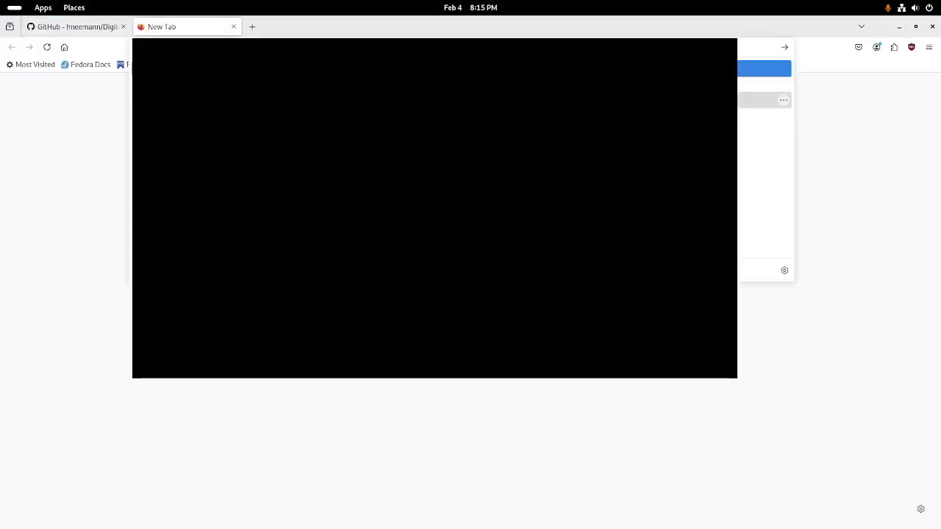
pyautogui.write('crimmscoolclass.github.io')
pyautogui.press('Return')
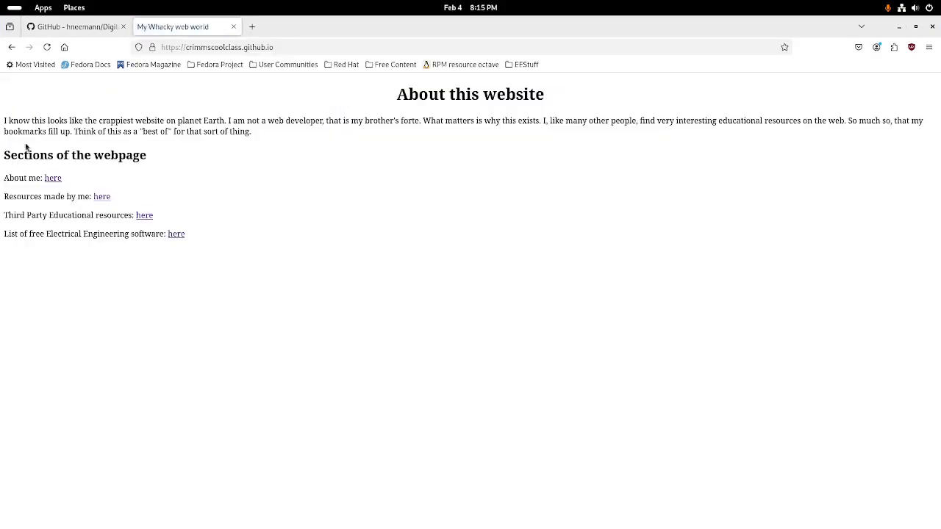
pyautogui.click(177, 237)
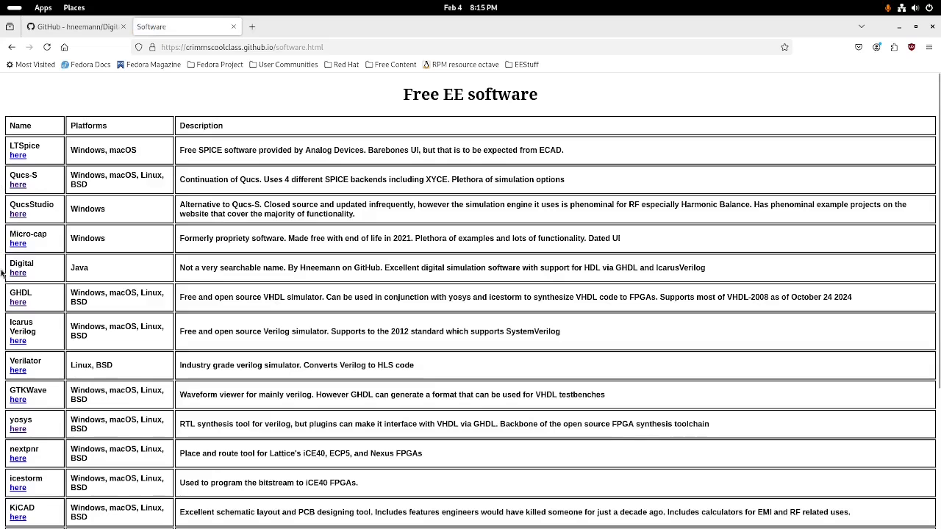
pyautogui.click(16, 273)
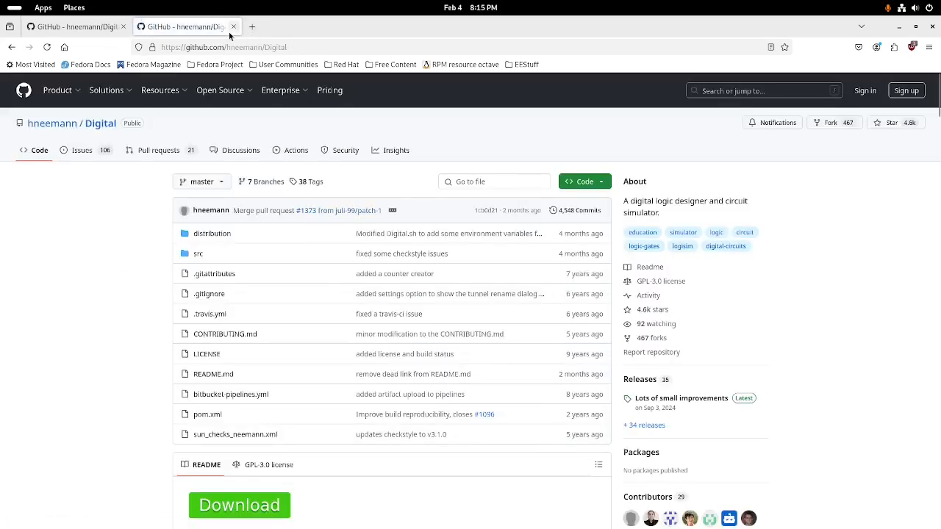
pyautogui.click(233, 28)
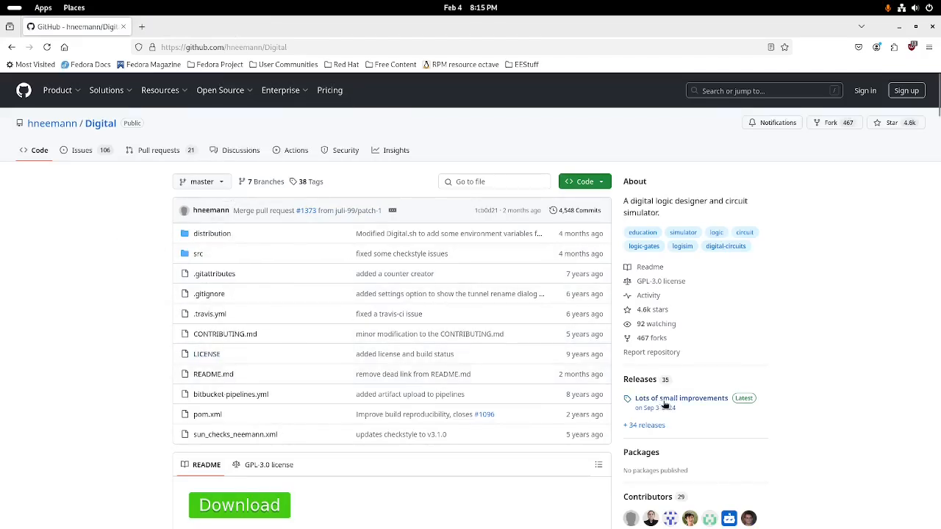
# View the latest Digital release, "Lots of small improvements", and examine its release notes and downloadable assets, including Digital.zip
pyautogui.scroll(-2, 191, 319)
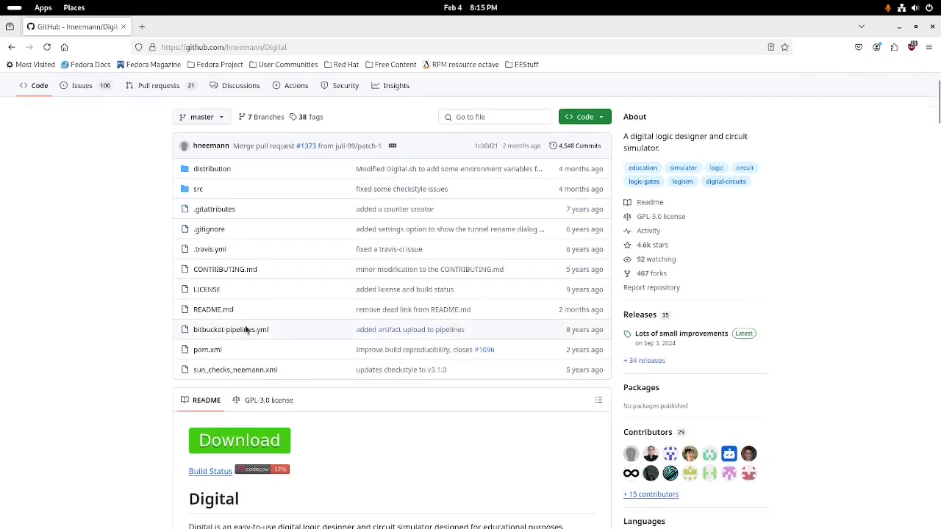
pyautogui.click(687, 337)
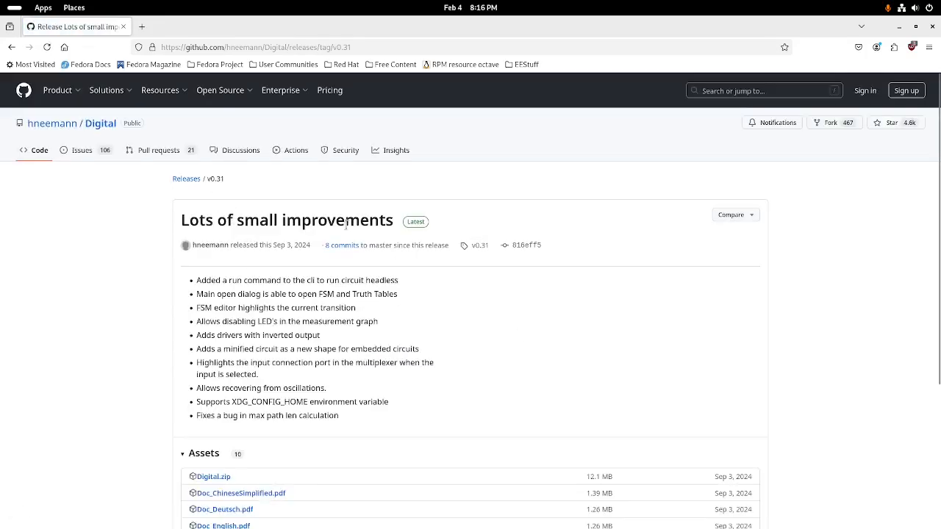
pyautogui.scroll(-5, 321, 269)
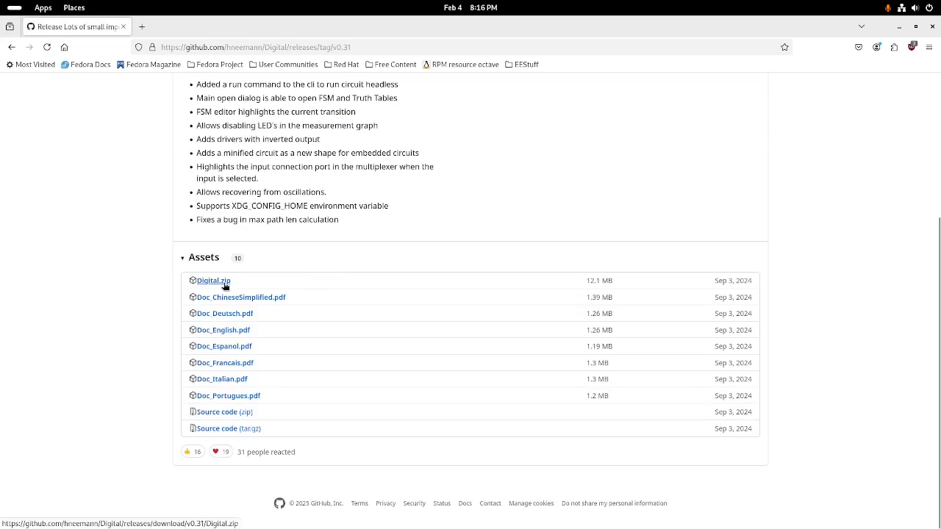
pyautogui.scroll(5, 222, 288)
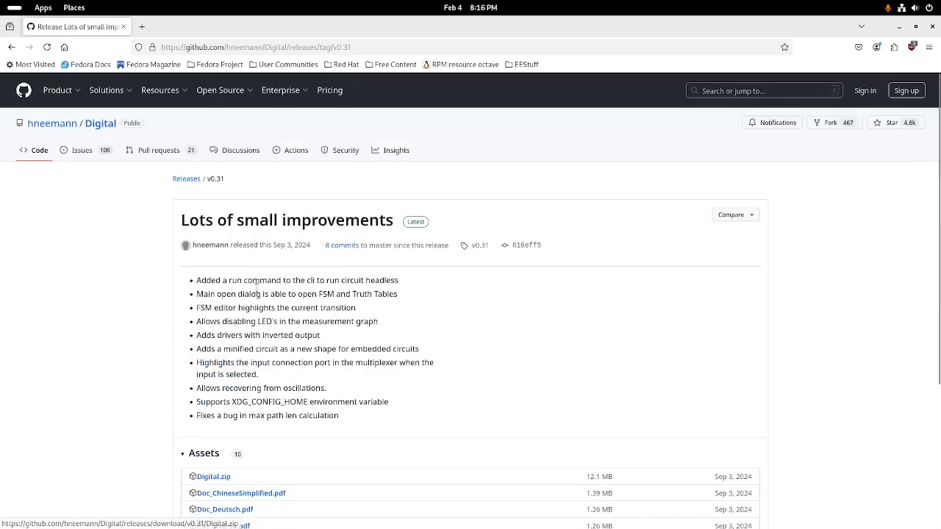
pyautogui.scroll(-3, 258, 292)
pyautogui.scroll(3, 266, 292)
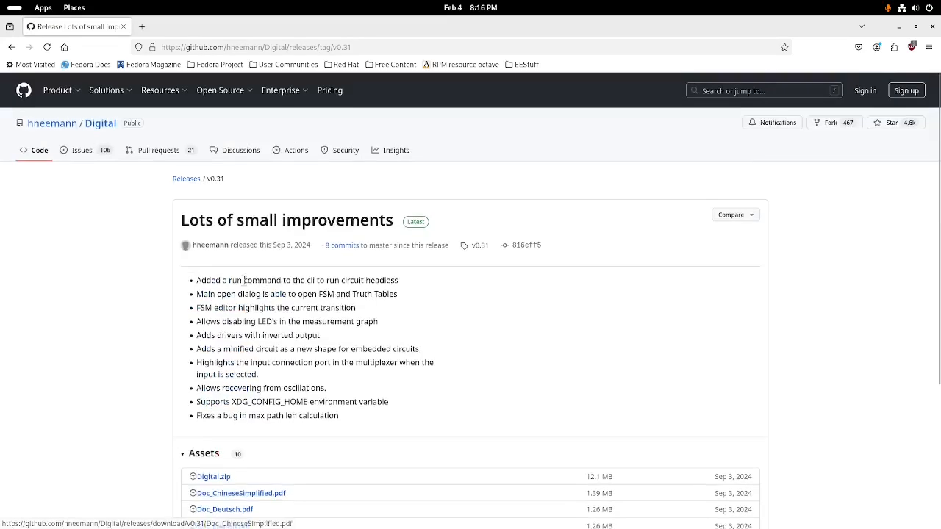
# Return to the repository's code page and examine the README, including the features, documentation and additional screenshots sections
pyautogui.click(39, 150)
pyautogui.scroll(-4, 131, 303)
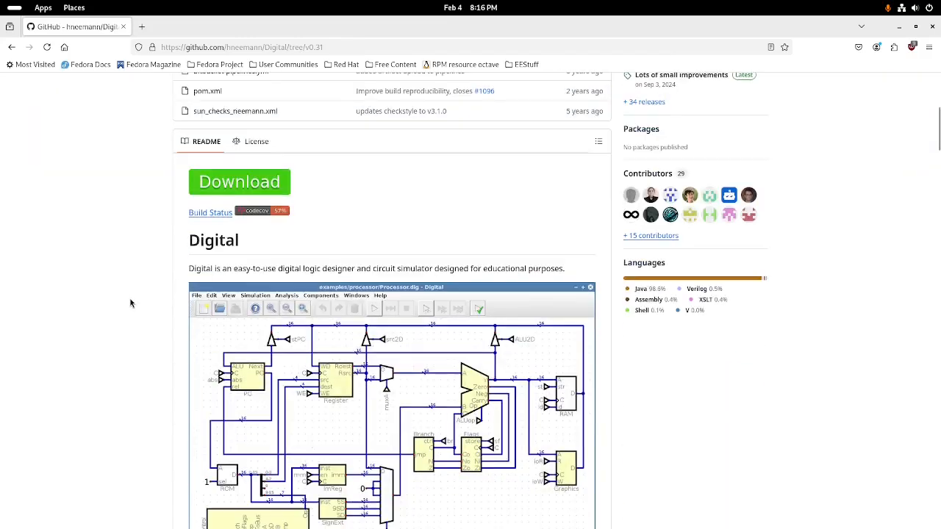
pyautogui.scroll(-20, 131, 303)
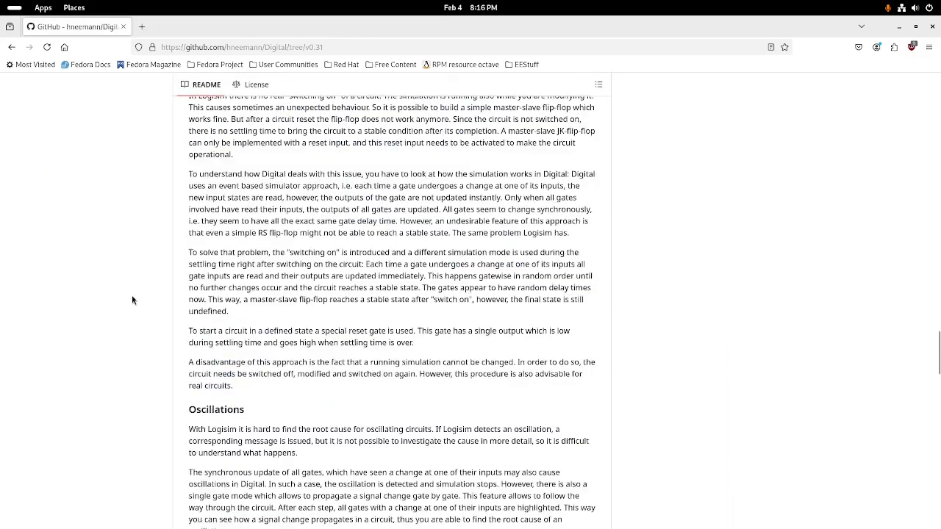
pyautogui.scroll(-20, 132, 299)
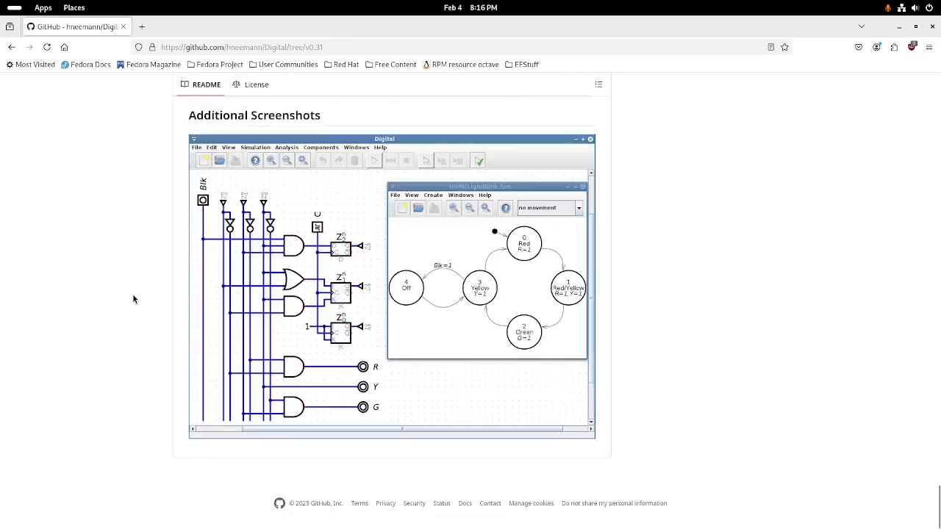
pyautogui.scroll(20, 134, 299)
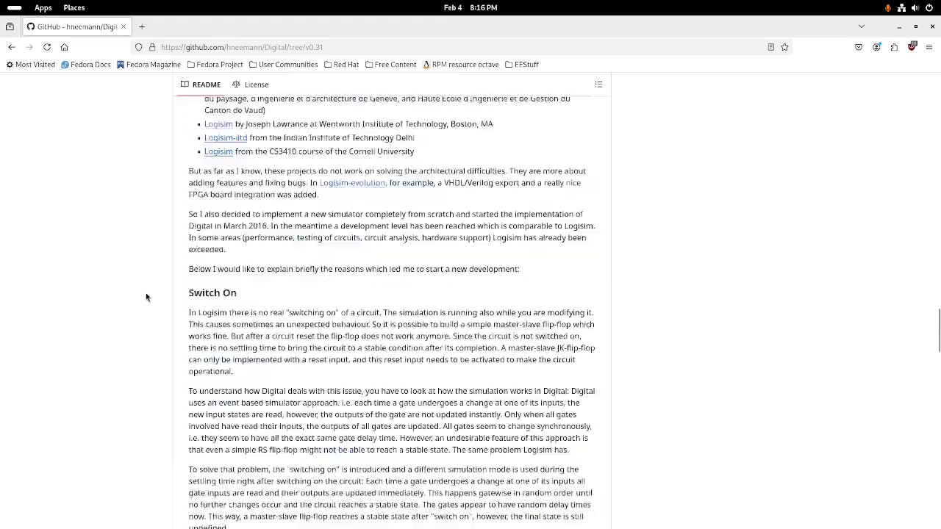
pyautogui.scroll(15, 149, 295)
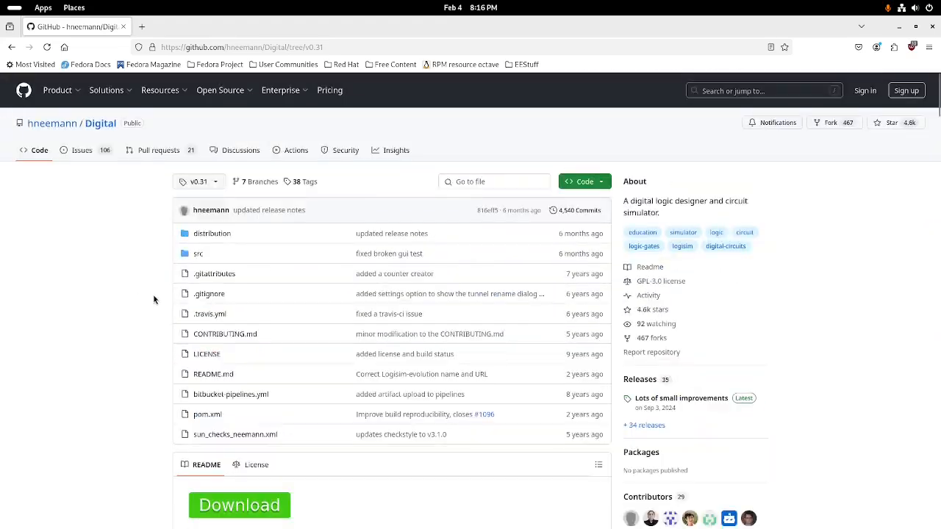
pyautogui.scroll(-20, 152, 299)
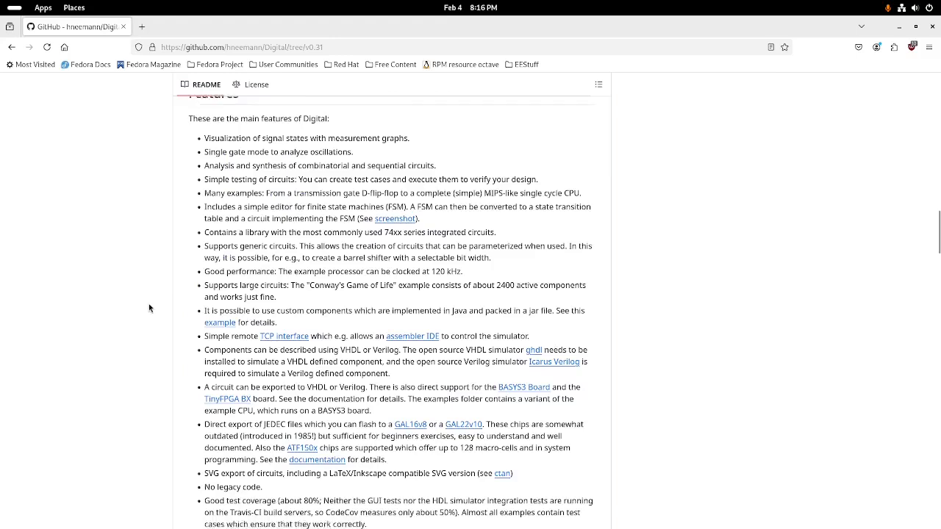
pyautogui.scroll(9, 149, 306)
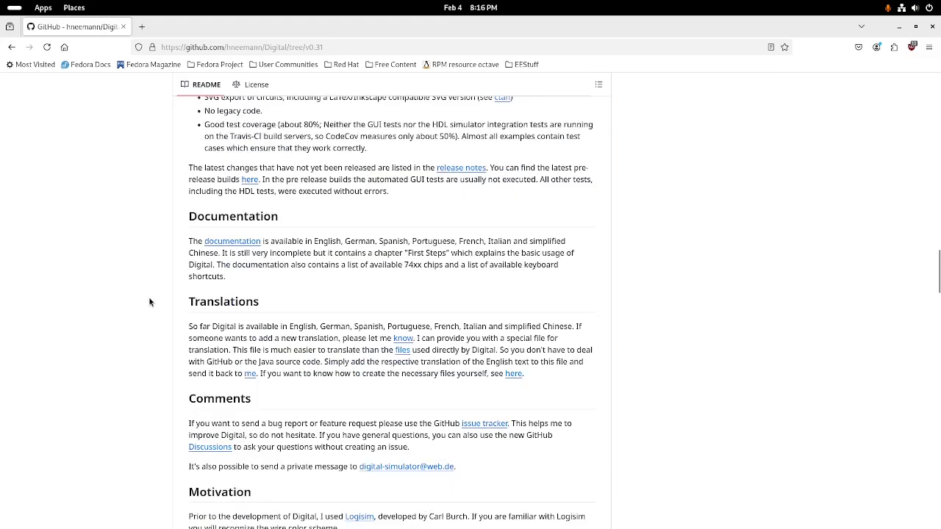
# Find the installed Digital application on the system and launch it
pyautogui.press('super')
pyautogui.write('digit')
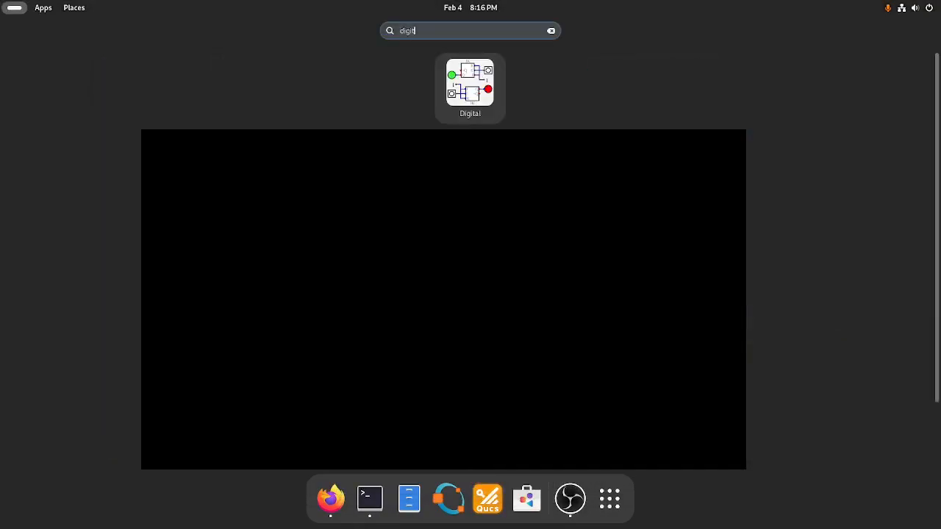
pyautogui.press('Return')
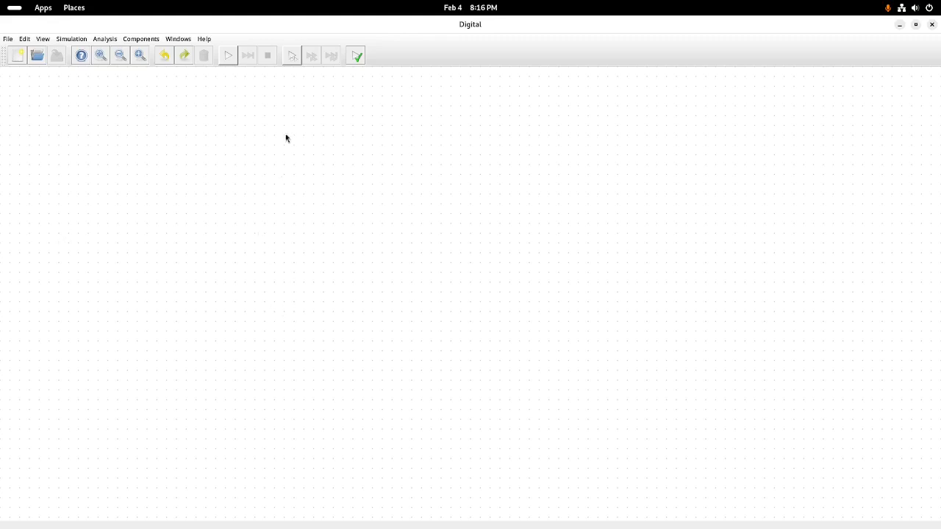
# Place two Input components on the empty canvas, one directly below the other with space between them
pyautogui.click(143, 39)
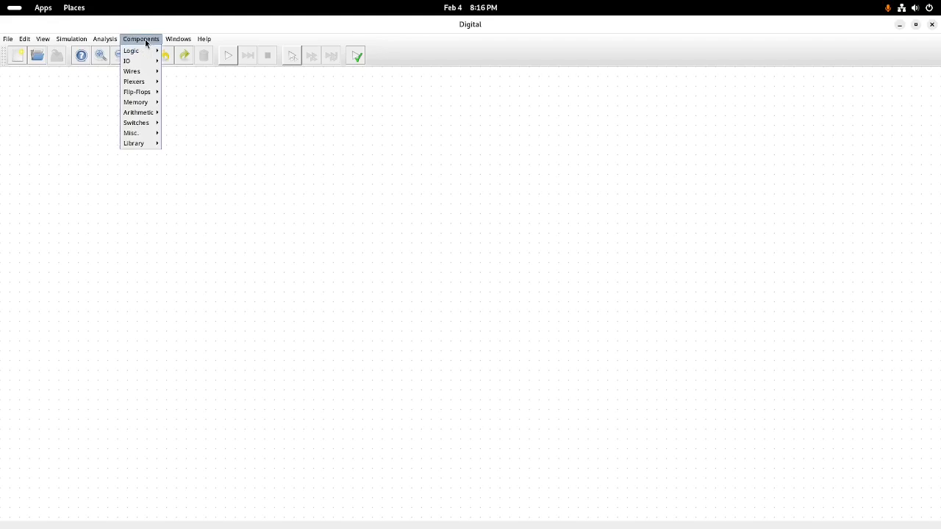
pyautogui.moveTo(136, 52)
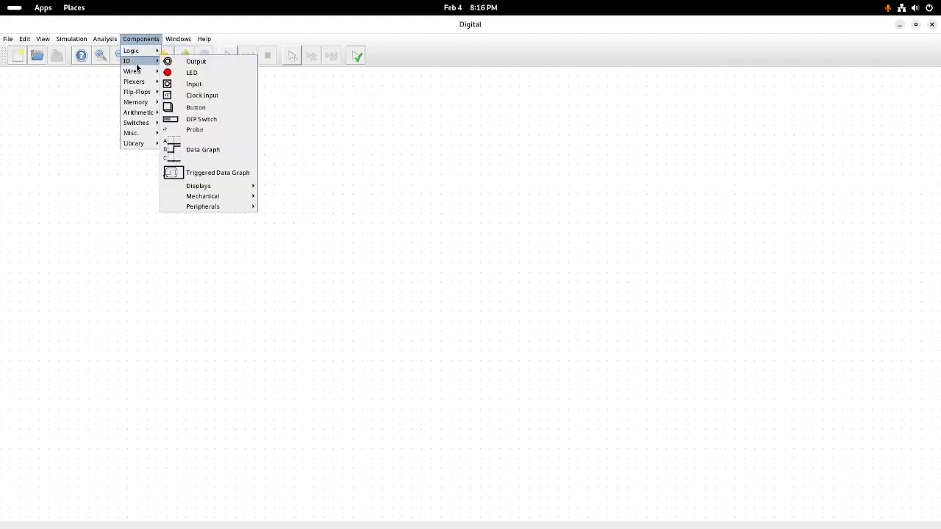
pyautogui.click(194, 85)
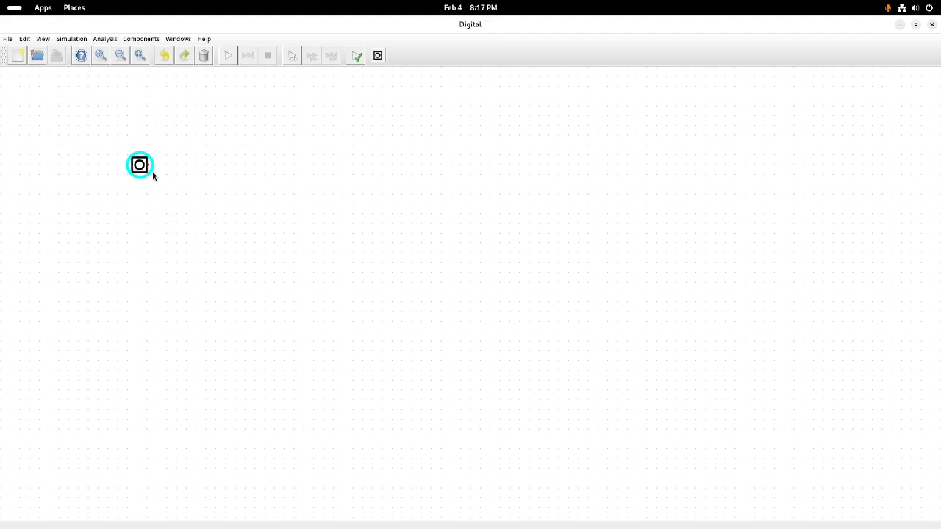
pyautogui.click(151, 173)
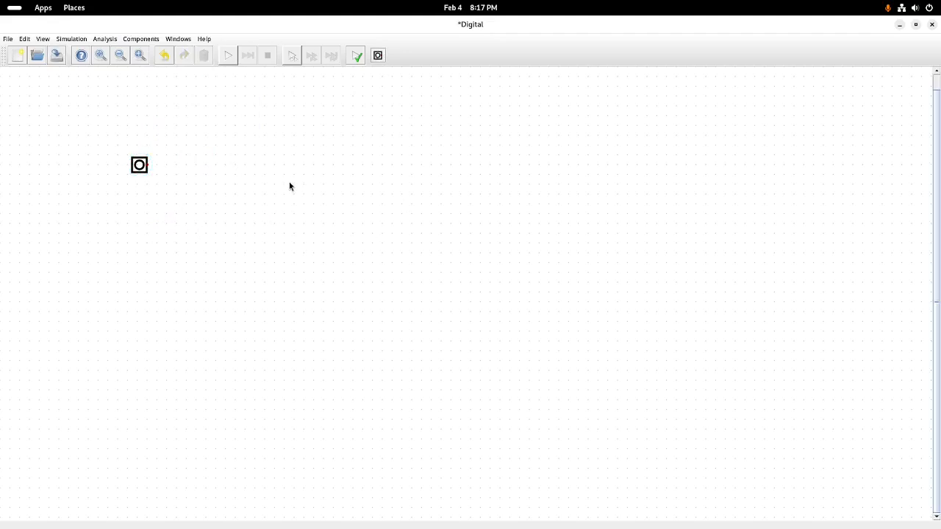
pyautogui.press('l')
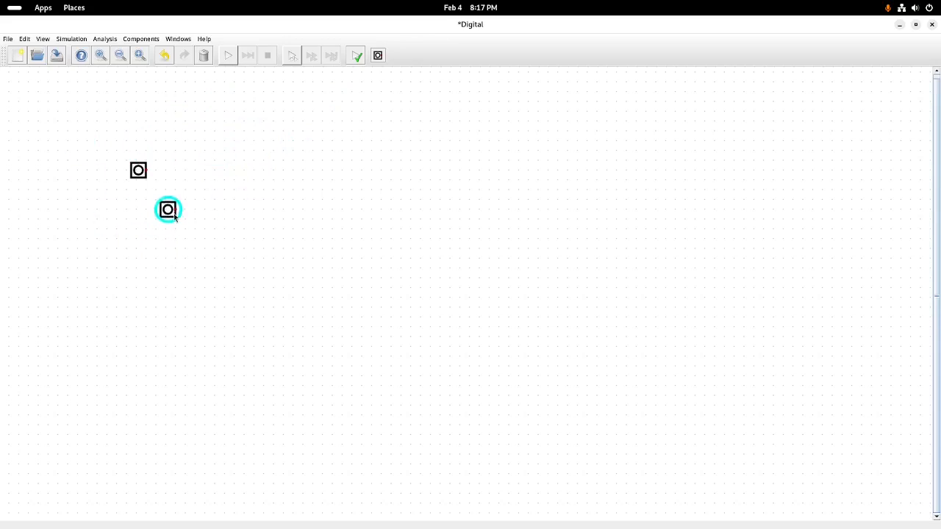
pyautogui.click(150, 266)
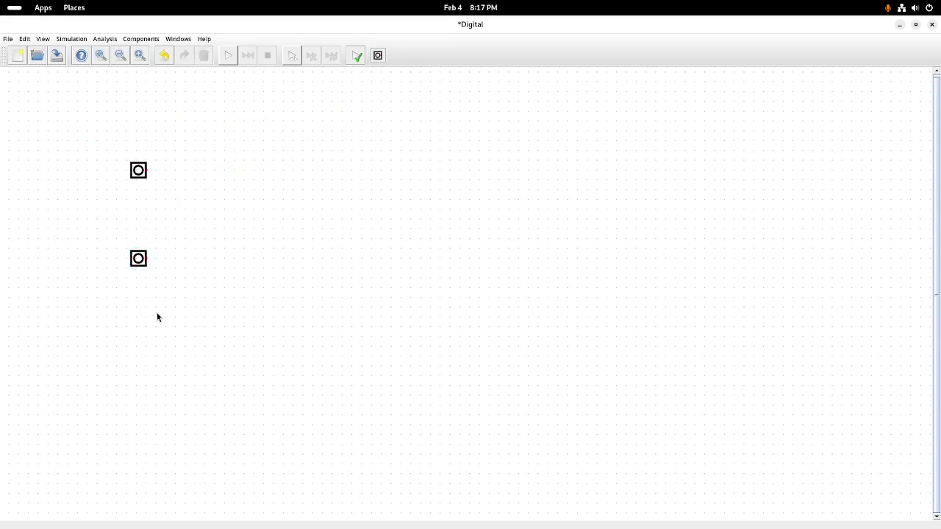
# Place an AND gate to the right of the two inputs, vertically centred between them
pyautogui.click(142, 39)
pyautogui.moveTo(140, 57)
pyautogui.click(196, 55)
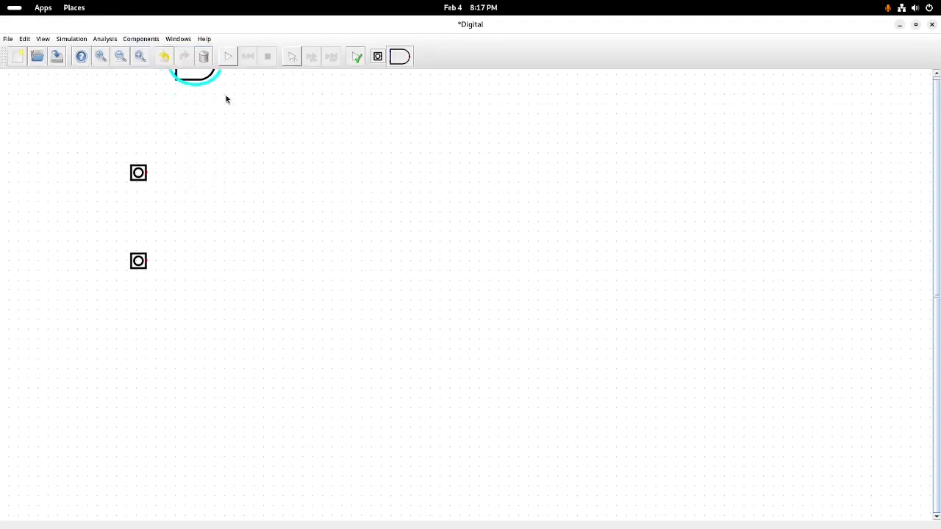
pyautogui.click(237, 228)
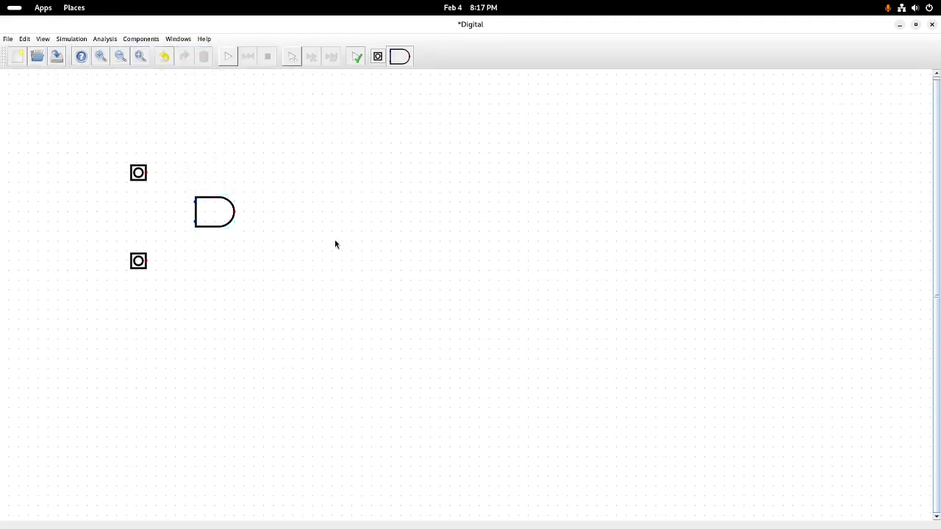
# Wire the upper Input's output to the upper input pin of the AND gate with a right-angled wire
pyautogui.scroll(8, 196, 210)
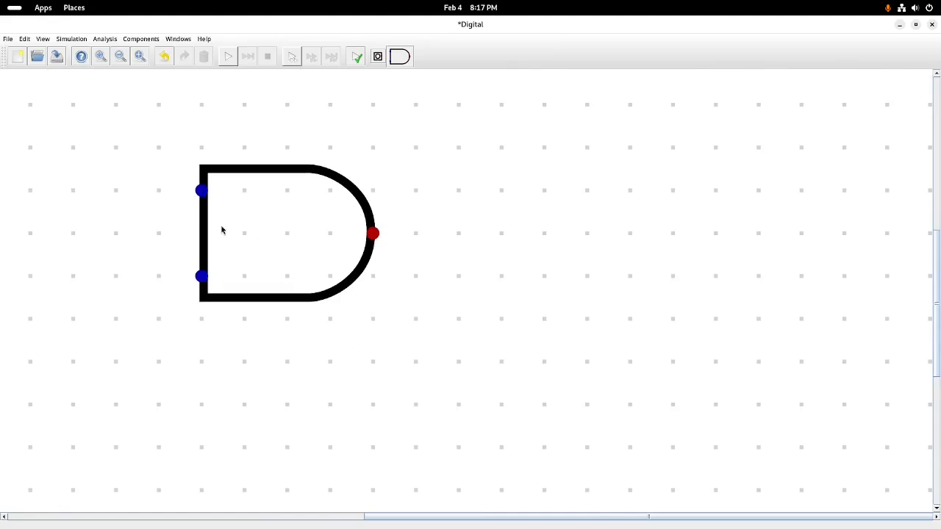
pyautogui.scroll(-1, 375, 236)
pyautogui.scroll(-5, 375, 235)
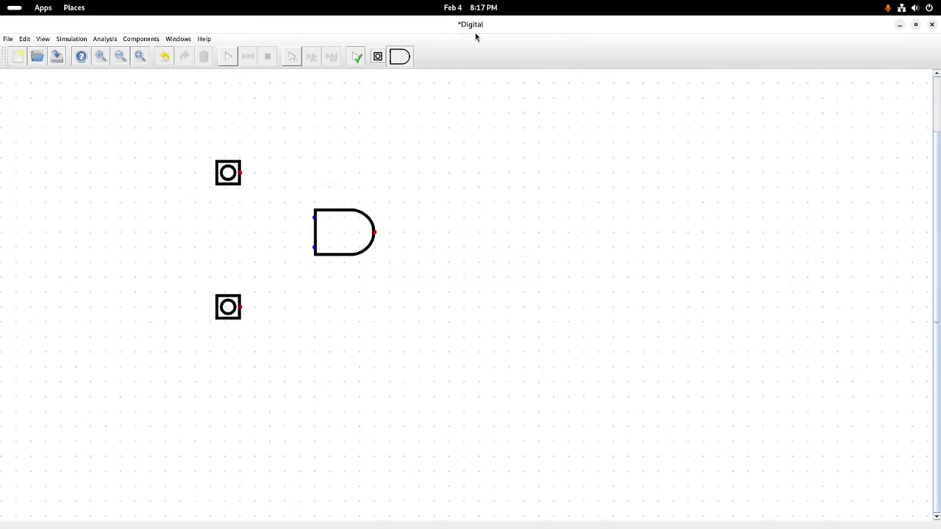
pyautogui.scroll(4, 335, 232)
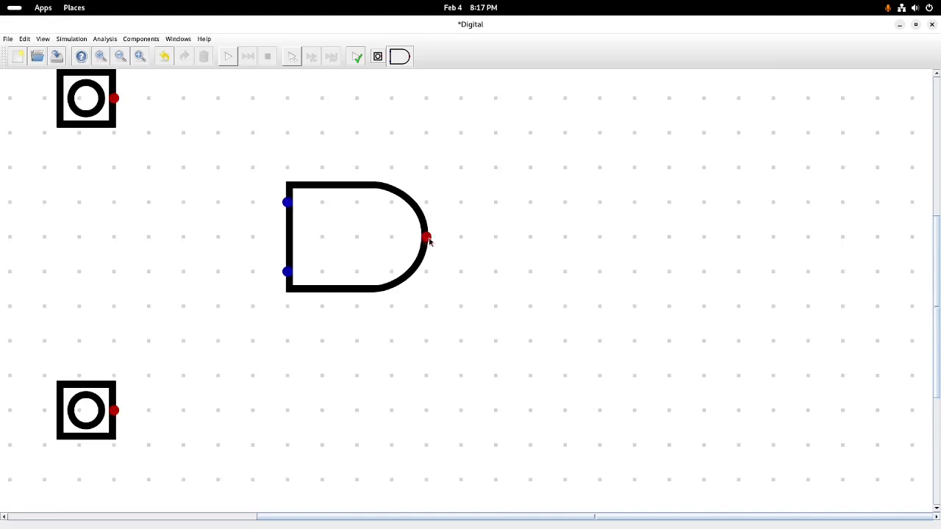
pyautogui.scroll(-5, 292, 192)
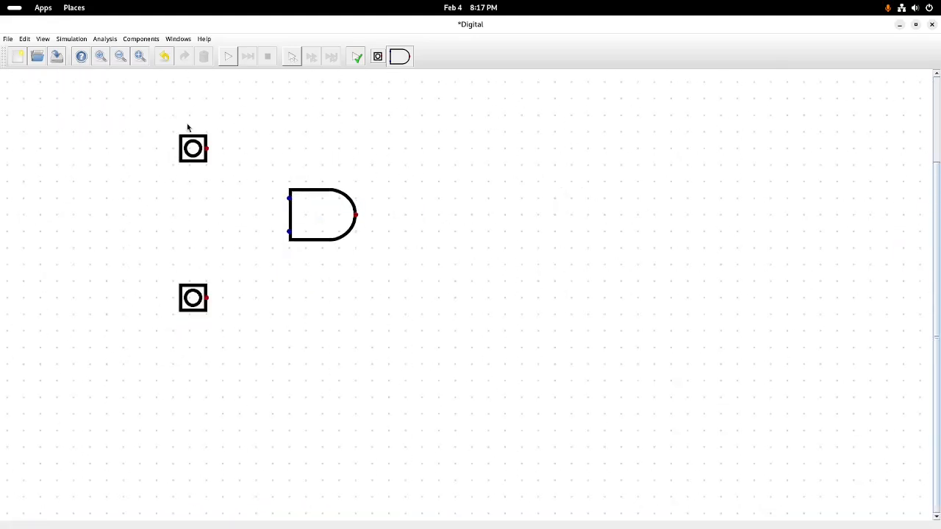
pyautogui.click(207, 150)
pyautogui.click(208, 150)
pyautogui.click(273, 150)
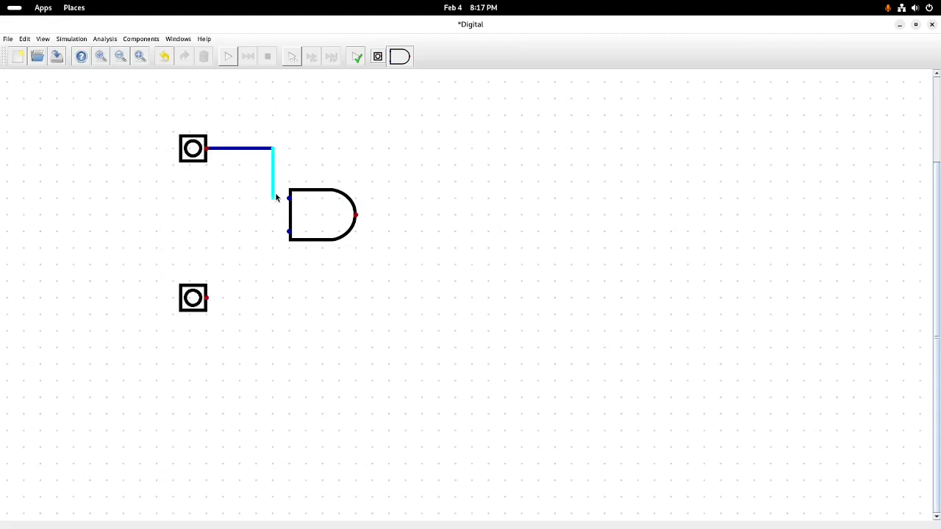
pyautogui.click(275, 200)
pyautogui.click(290, 202)
# Try to start the simulation with the AND gate's lower input pin still unconnected
pyautogui.click(70, 39)
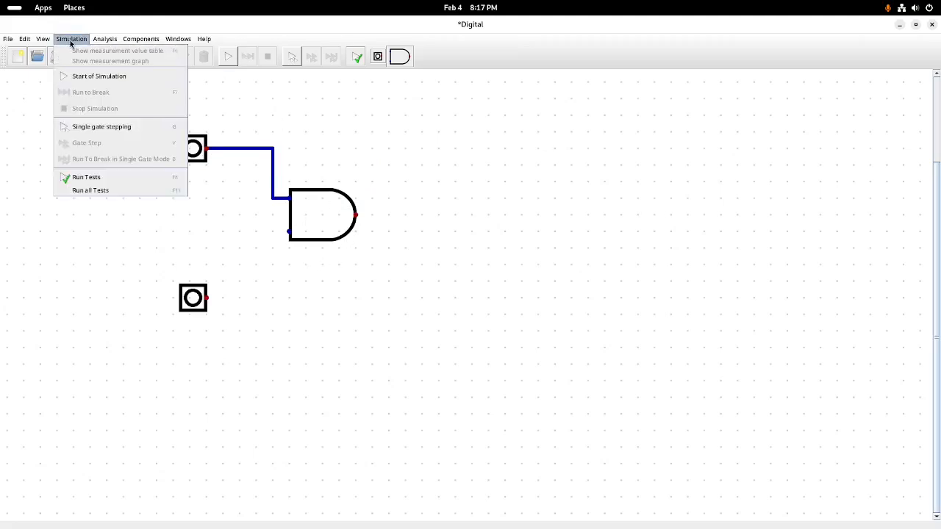
pyautogui.click(87, 78)
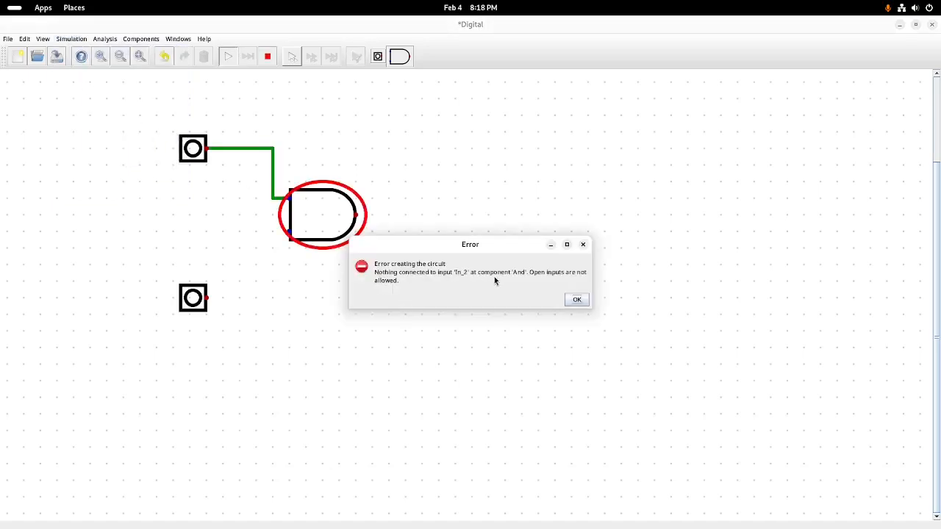
pyautogui.click(578, 299)
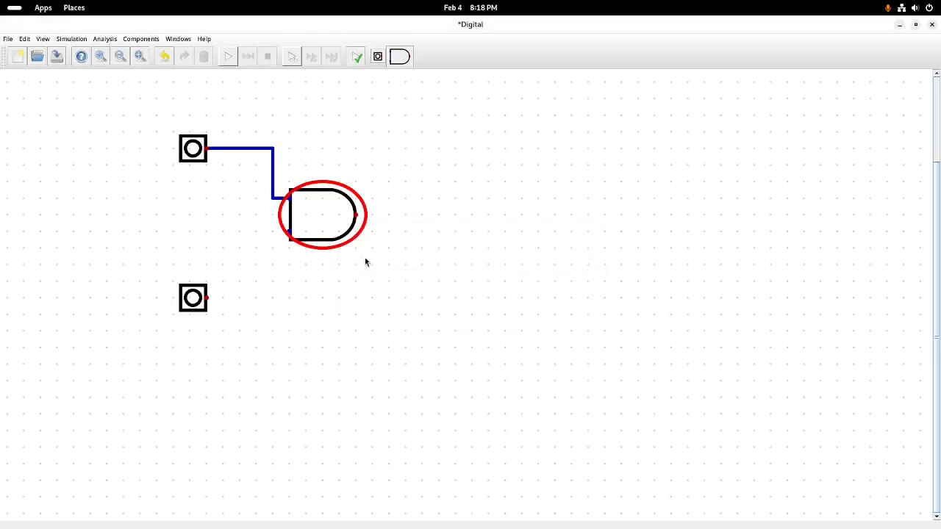
pyautogui.click(406, 265)
pyautogui.press('Escape')
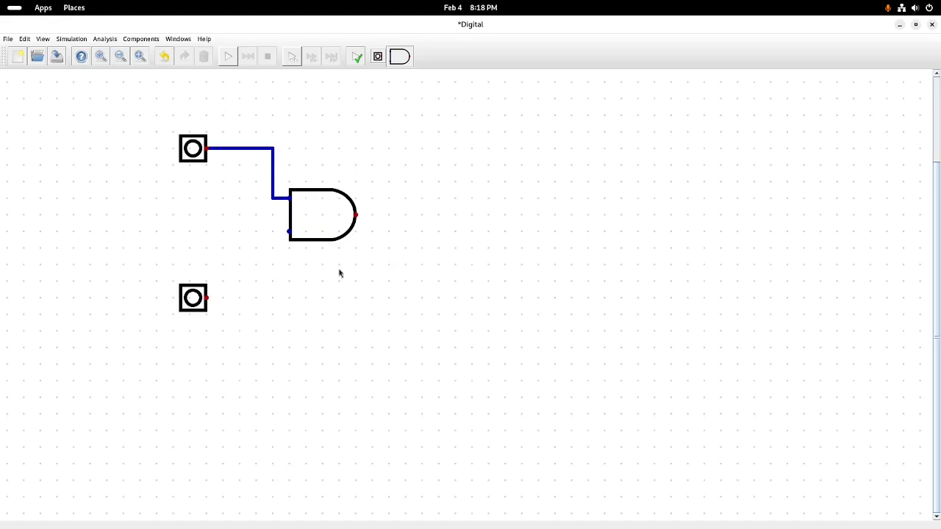
# Wire the lower Input to the AND gate's lower input pin and start the simulation
pyautogui.click(207, 298)
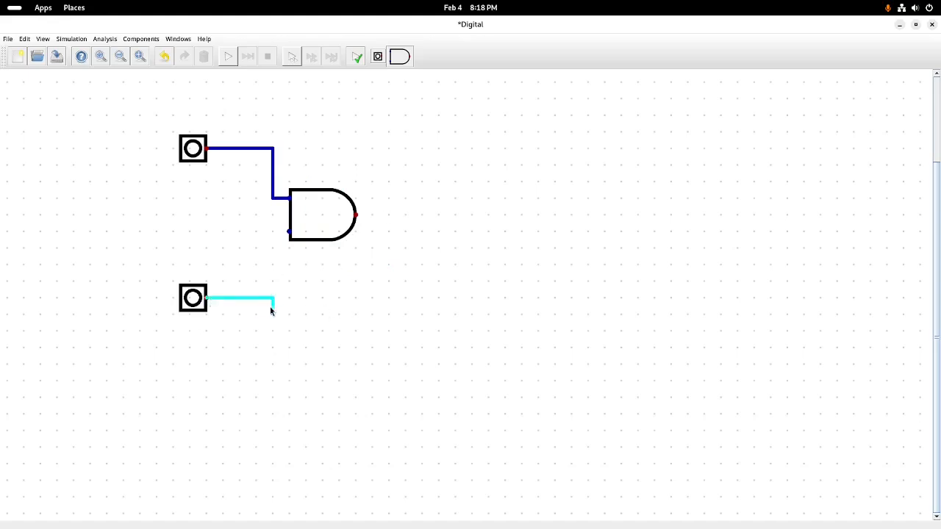
pyautogui.click(288, 232)
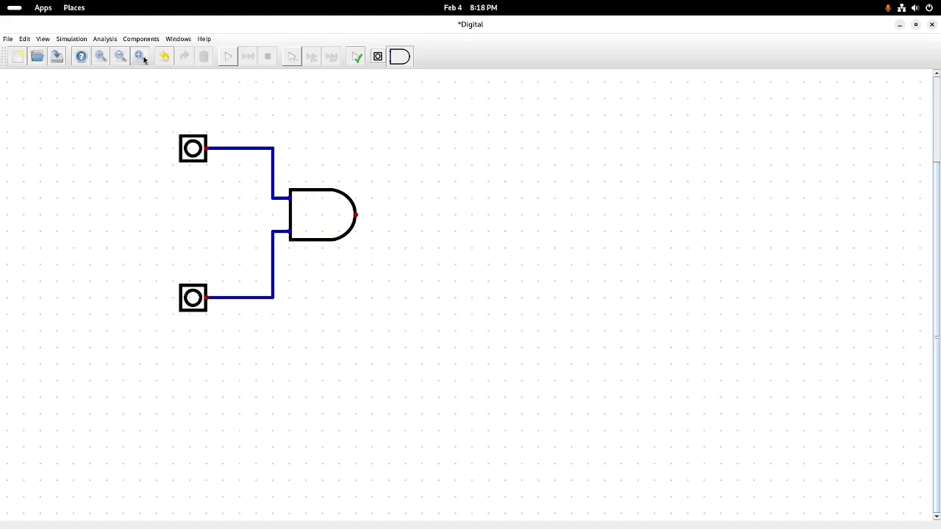
pyautogui.click(72, 39)
pyautogui.click(88, 75)
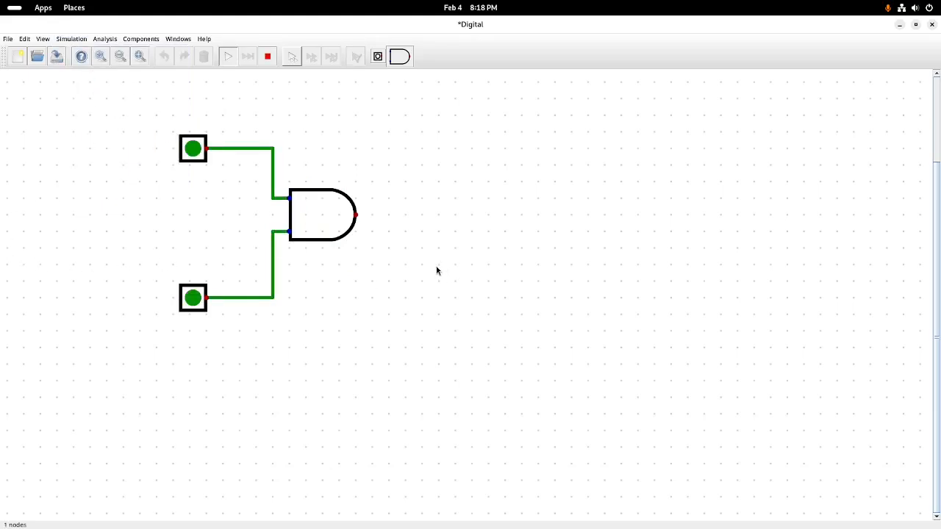
# Place an Output component to the right of the AND gate and wire the gate's output pin to it
pyautogui.click(141, 39)
pyautogui.moveTo(138, 61)
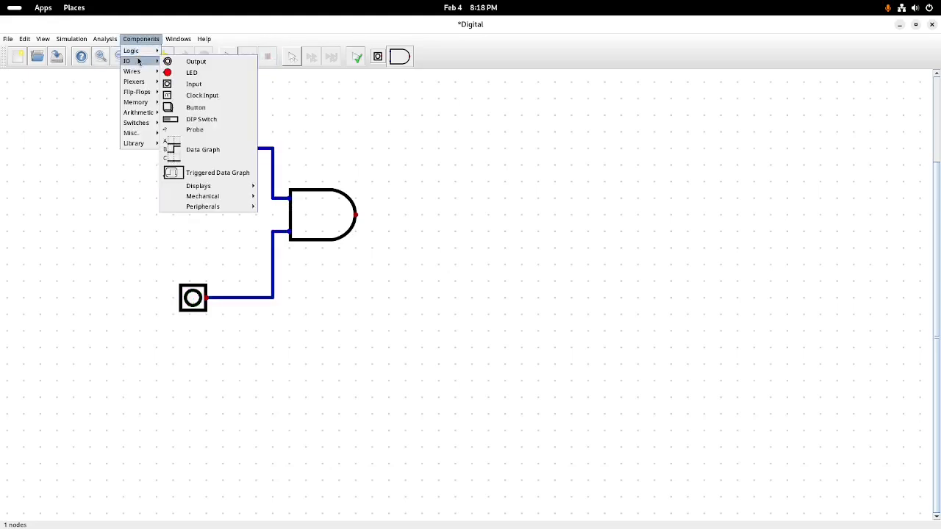
pyautogui.click(197, 65)
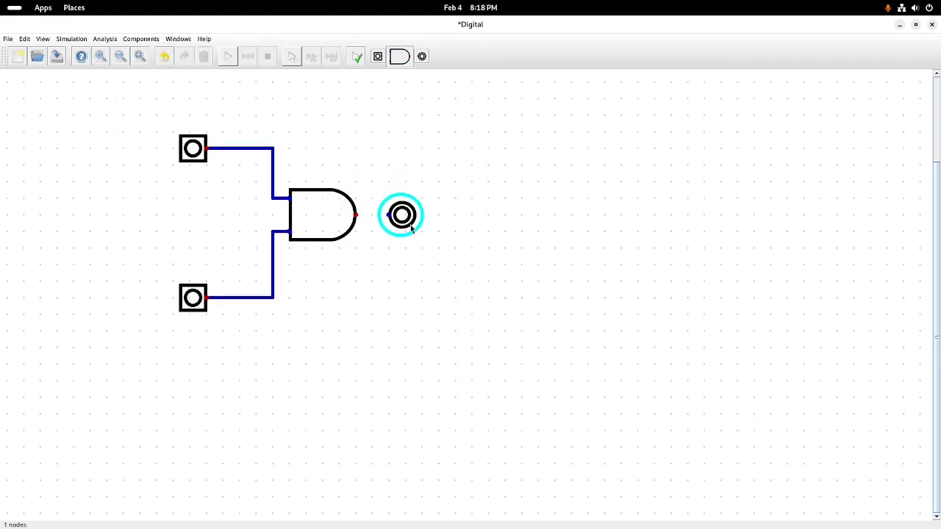
pyautogui.click(412, 229)
pyautogui.click(357, 215)
pyautogui.click(389, 217)
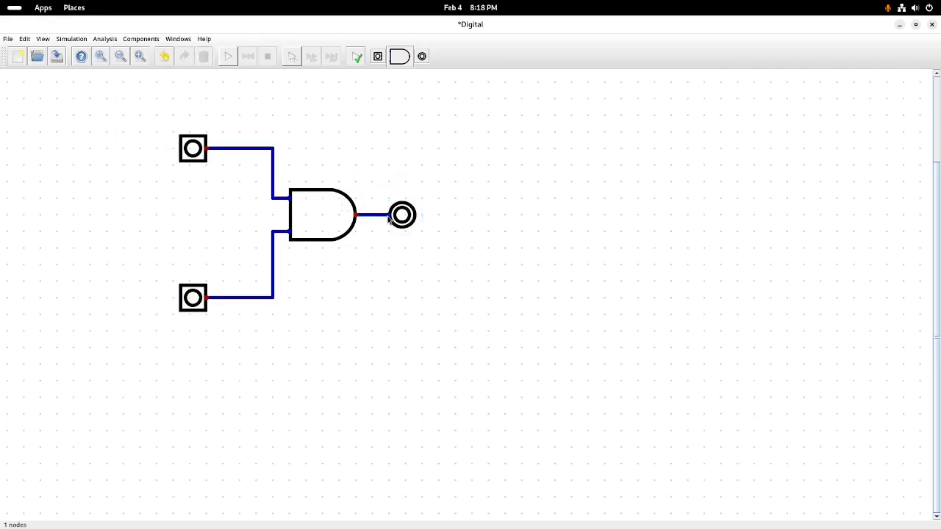
# Test the circuit in simulation by switching on the upper input followed by the lower one, and stop the simulation
pyautogui.click(229, 58)
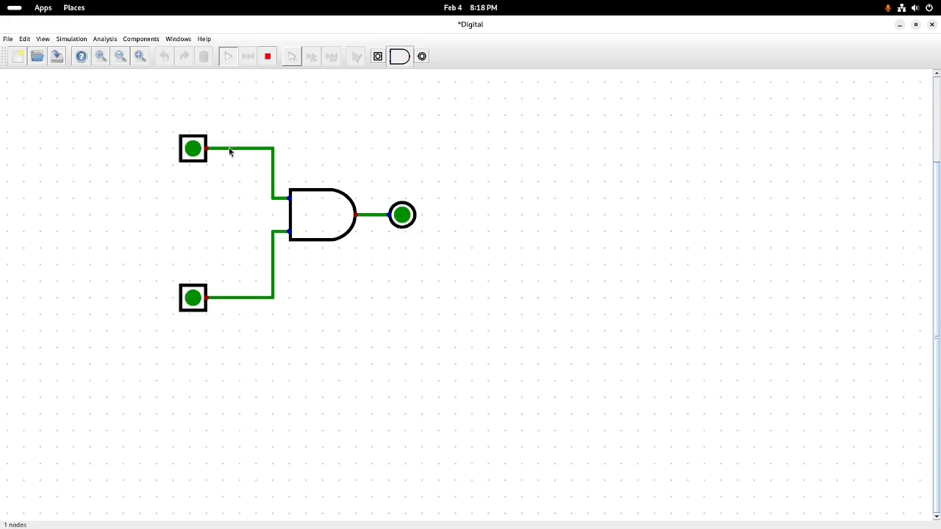
pyautogui.moveTo(229, 152)
pyautogui.click(194, 152)
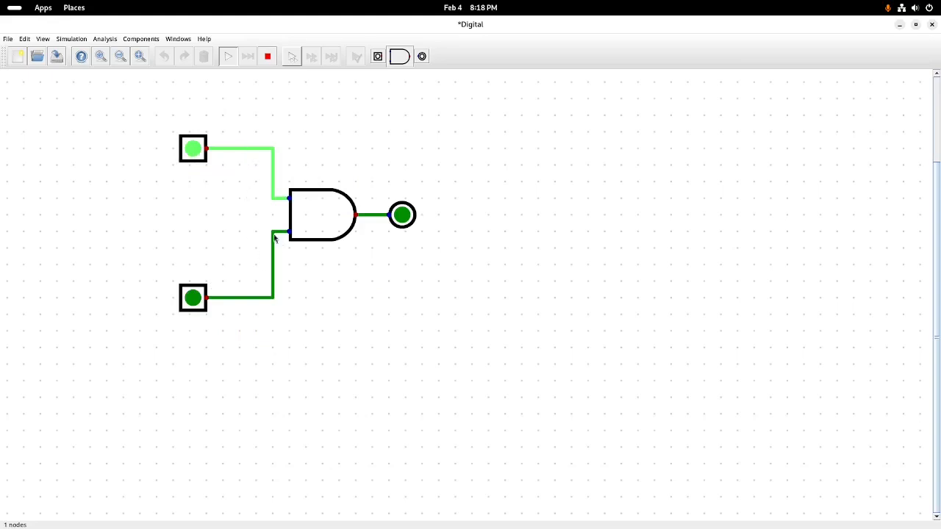
pyautogui.click(194, 299)
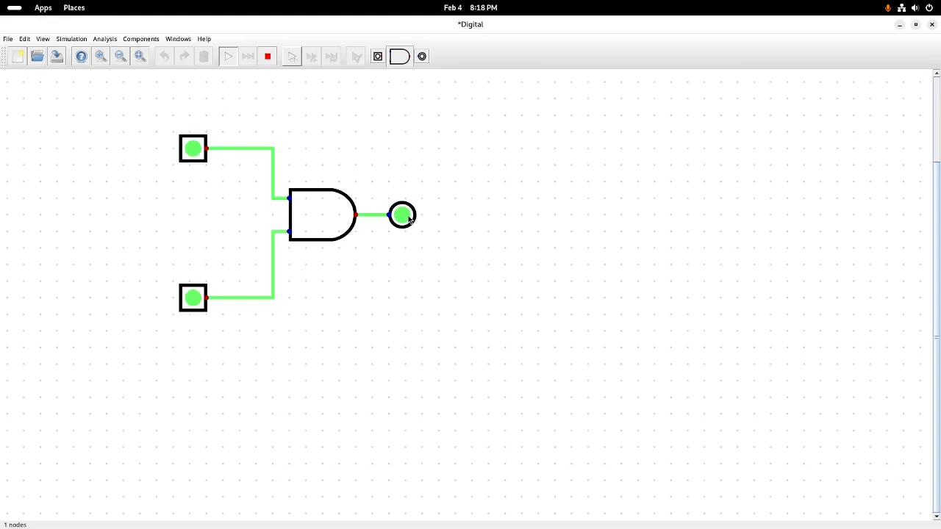
pyautogui.click(268, 58)
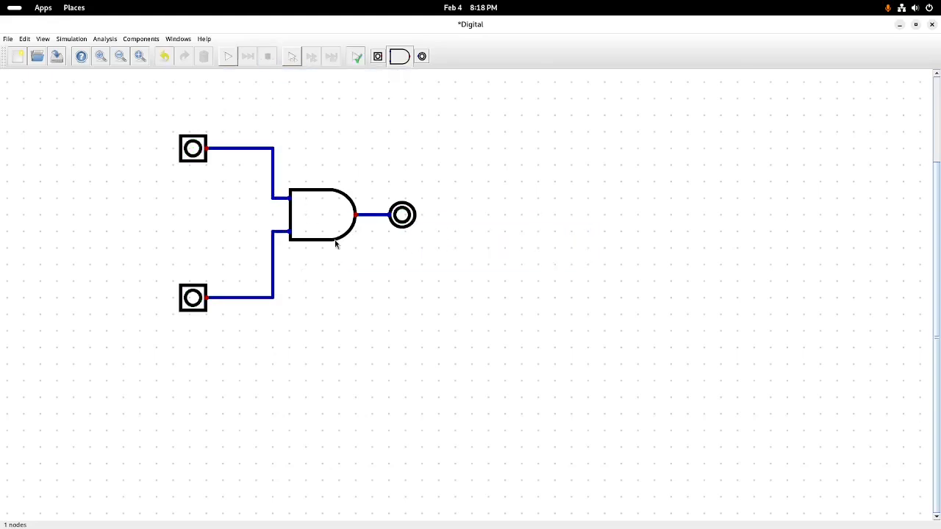
# Delete the AND gate, output, both inputs and all remaining wires to empty the canvas
pyautogui.scroll(-4, 336, 245)
pyautogui.scroll(2, 332, 245)
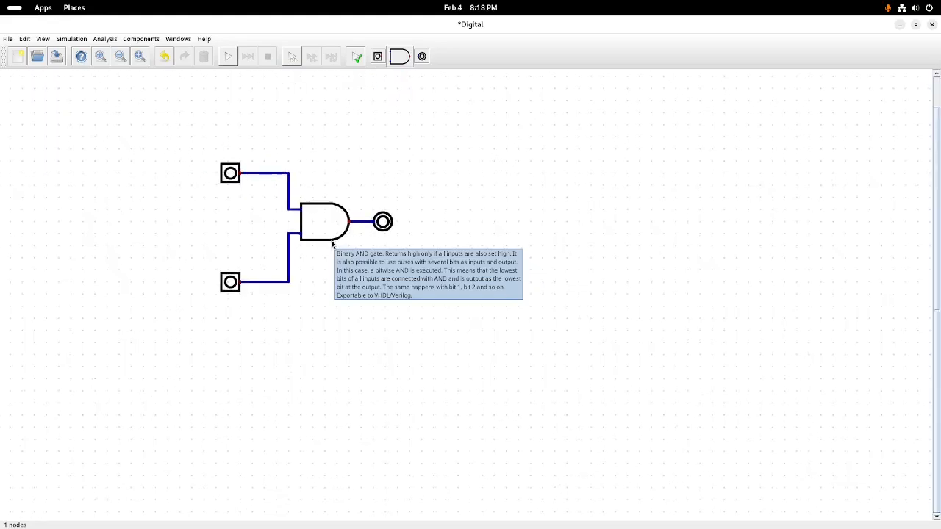
pyautogui.moveTo(313, 225); pyautogui.dragTo(348, 226)
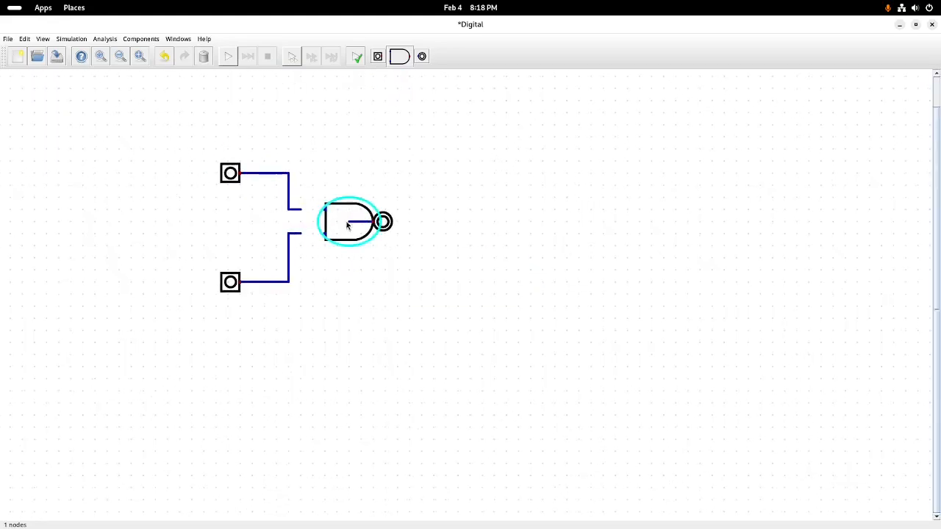
pyautogui.press('Delete')
pyautogui.click(380, 225)
pyautogui.press('Delete')
pyautogui.click(360, 223)
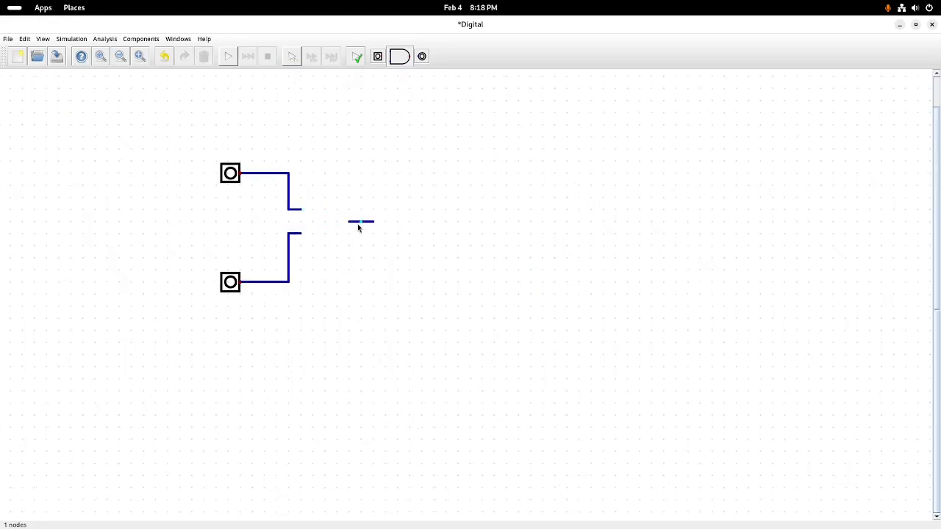
pyautogui.moveTo(179, 139); pyautogui.dragTo(432, 303)
pyautogui.press('Delete')
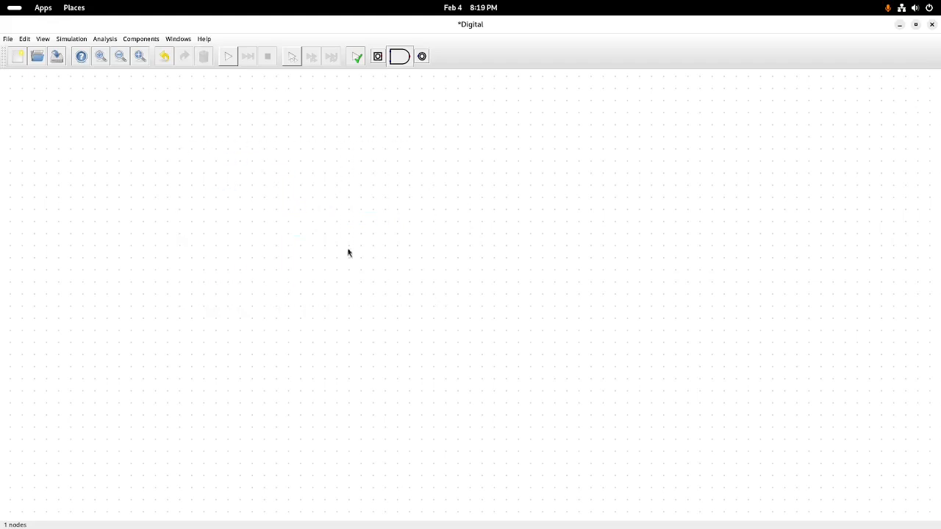
# Place a 74191 counter chip from the library's 74xx DIL chips on the empty canvas
pyautogui.click(136, 41)
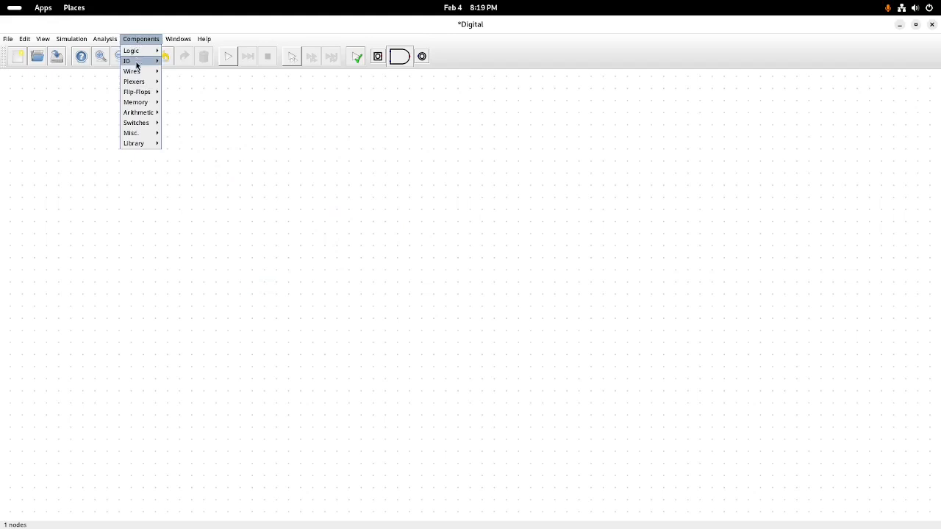
pyautogui.moveTo(137, 52)
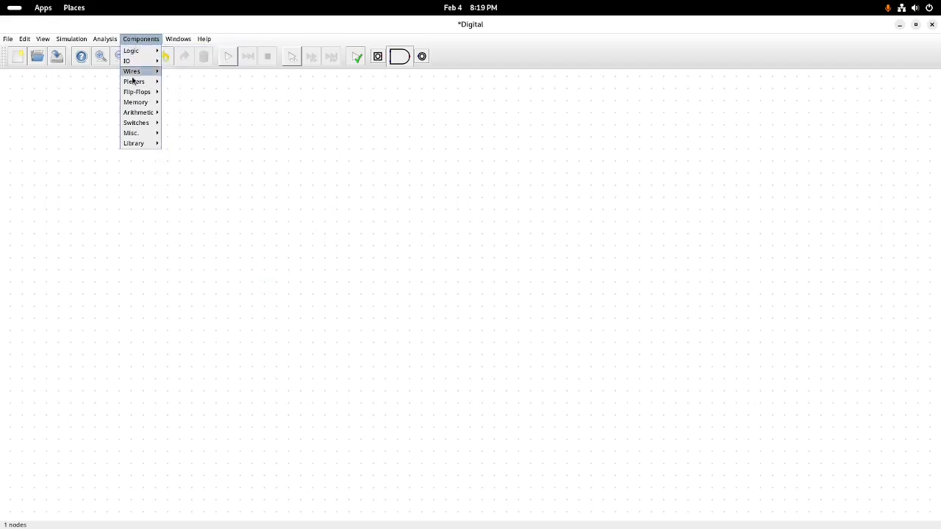
pyautogui.moveTo(138, 150)
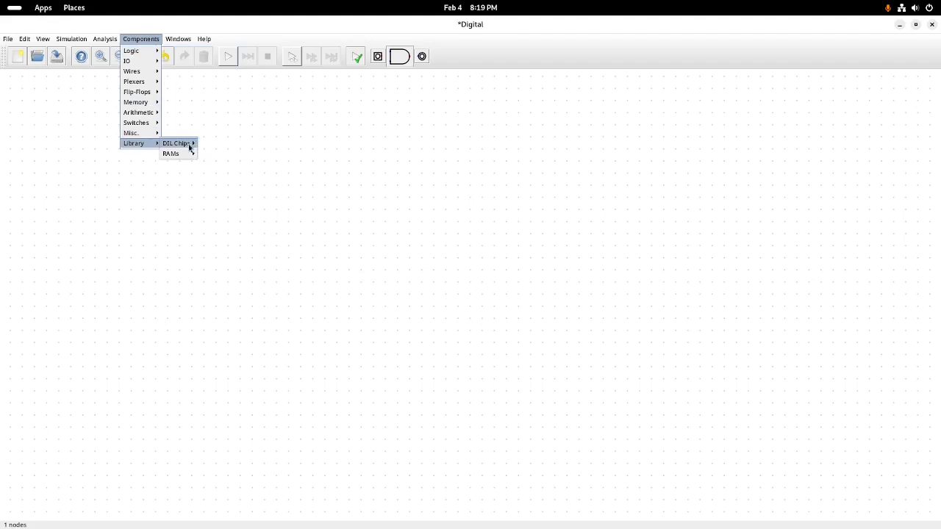
pyautogui.moveTo(176, 145)
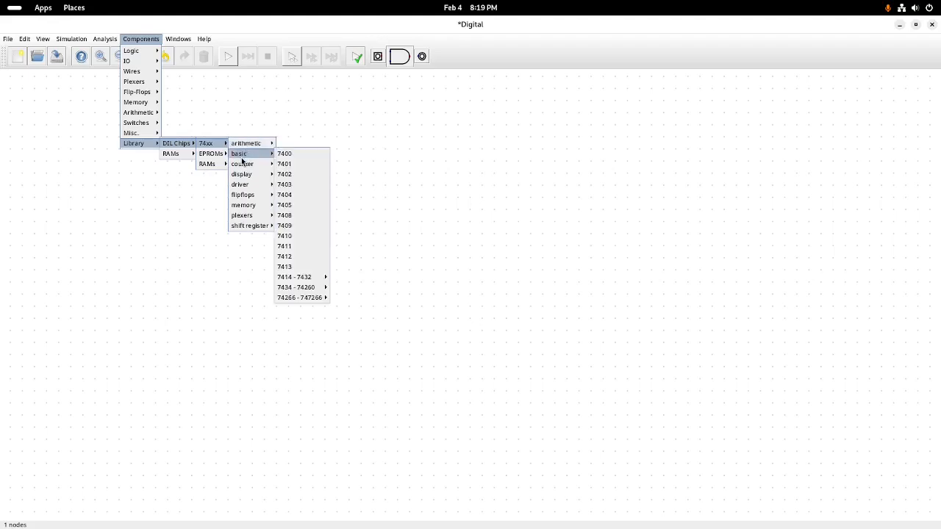
pyautogui.moveTo(247, 166)
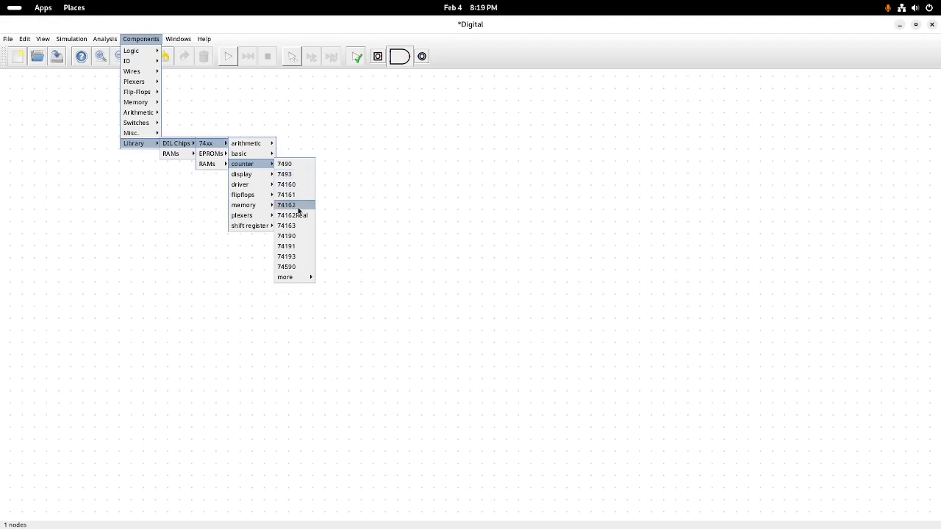
pyautogui.click(300, 245)
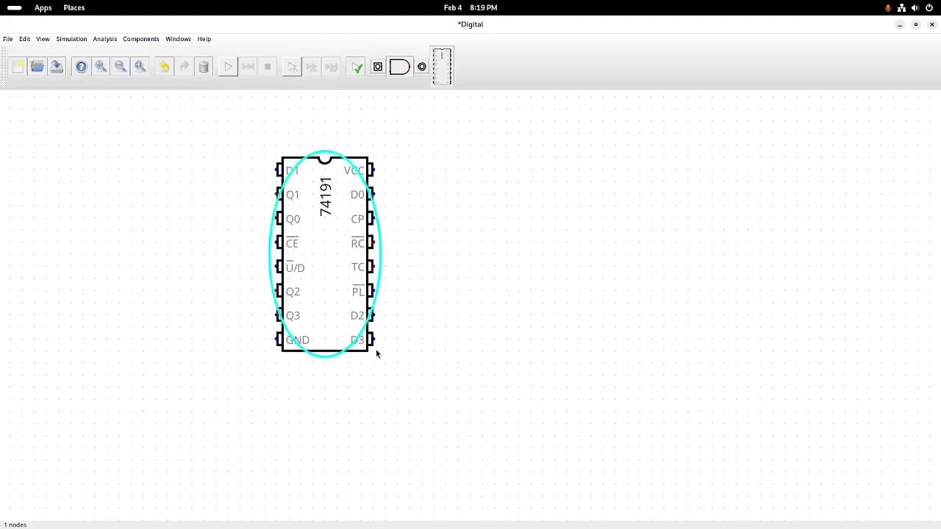
pyautogui.click(366, 353)
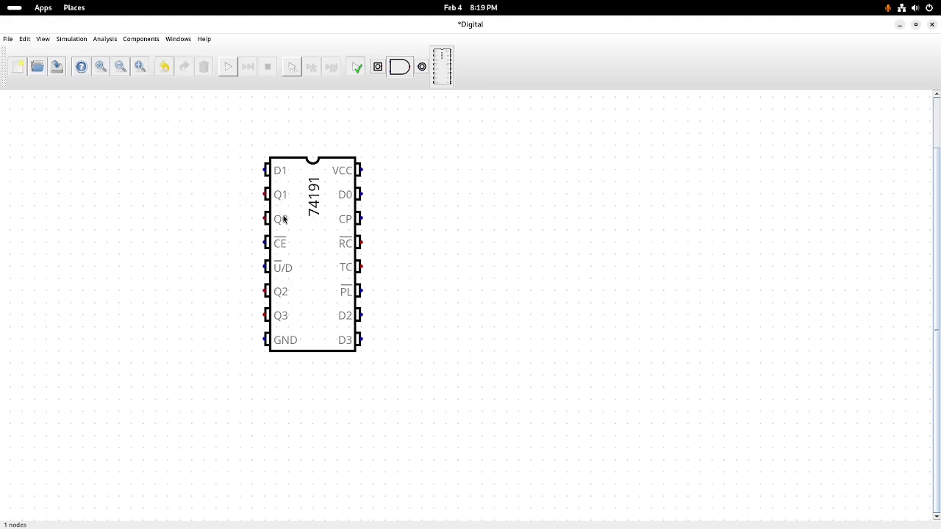
# Search in Firefox for "74191 datasheet", open the TI PDF to compare its pinout with the placed chip, and return to Digital
pyautogui.press('super')
pyautogui.click(245, 311)
pyautogui.click(142, 27)
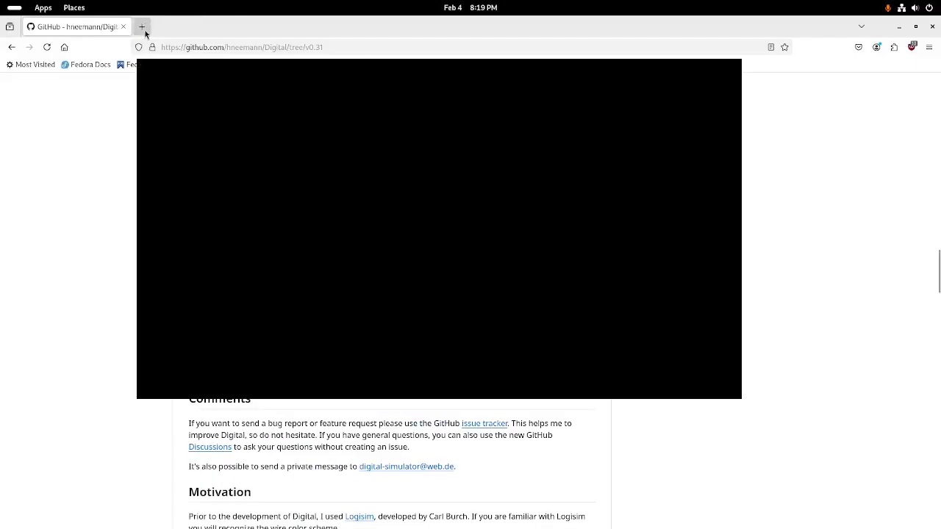
pyautogui.write('74191')
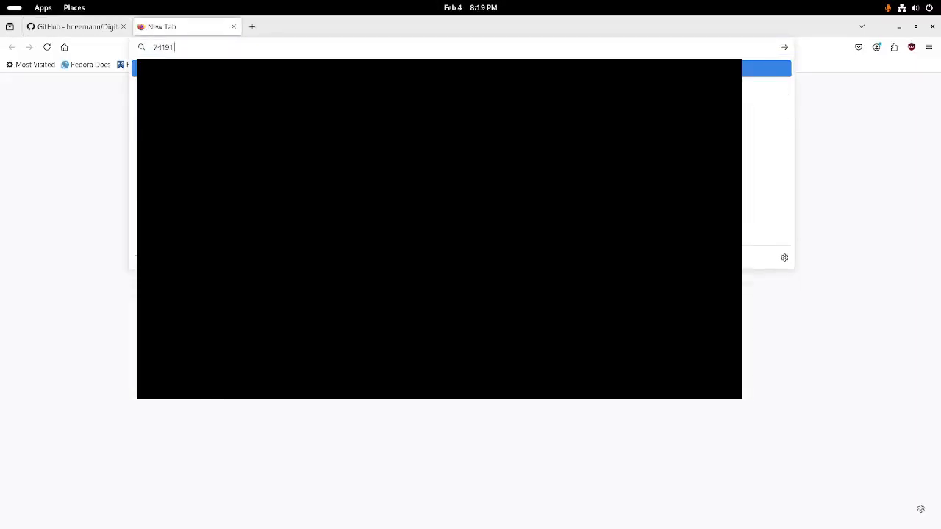
pyautogui.write(' datasheet')
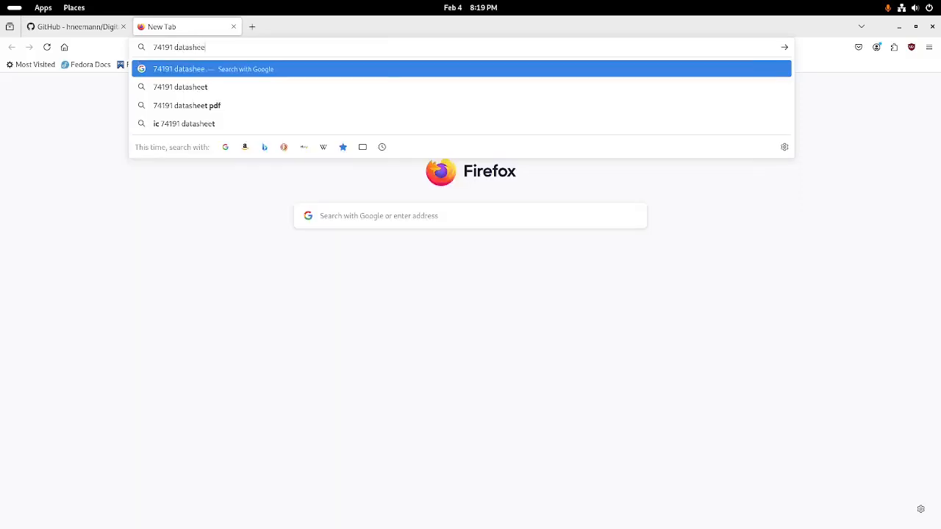
pyautogui.press('Return')
pyautogui.click(187, 202)
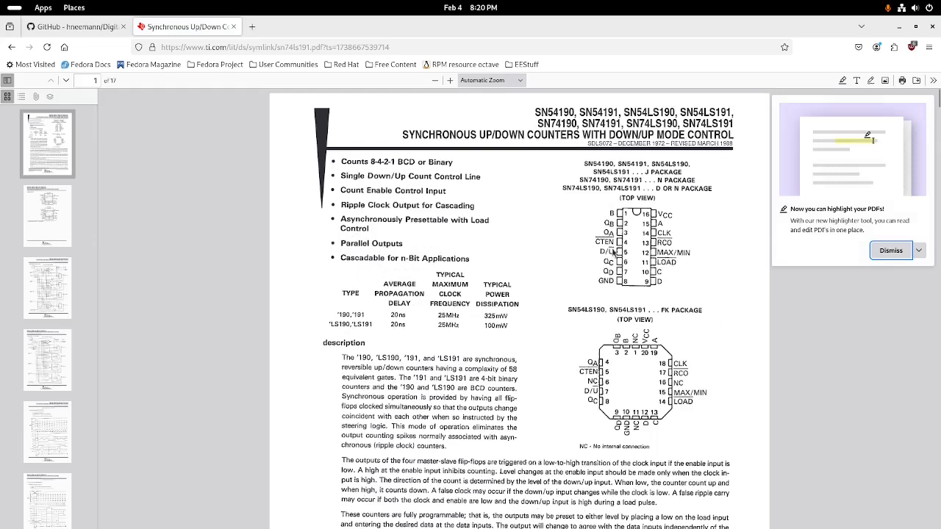
pyautogui.hotkey('alt', 'Tab')
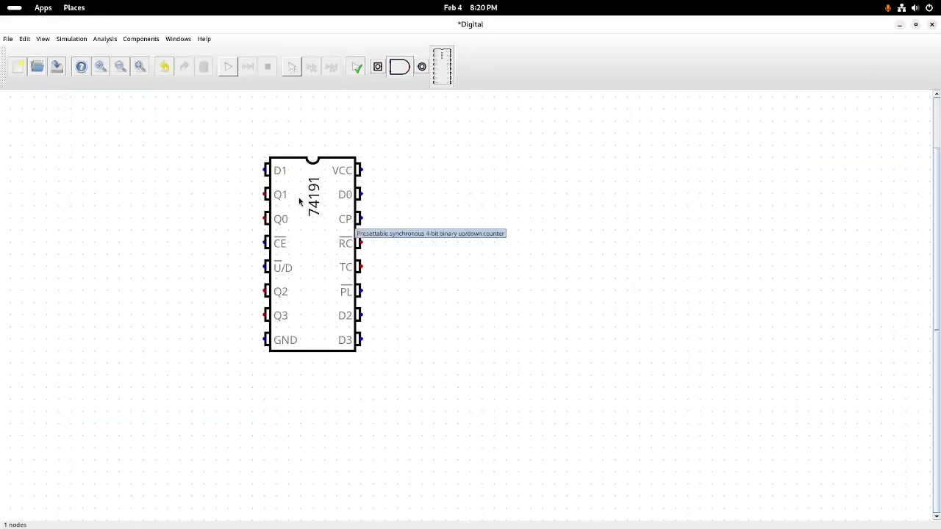
# Compare the 74191's pin positions with the TI datasheet pinout in Firefox, close the datasheet, and return to Digital
pyautogui.hotkey('alt', 'Tab')
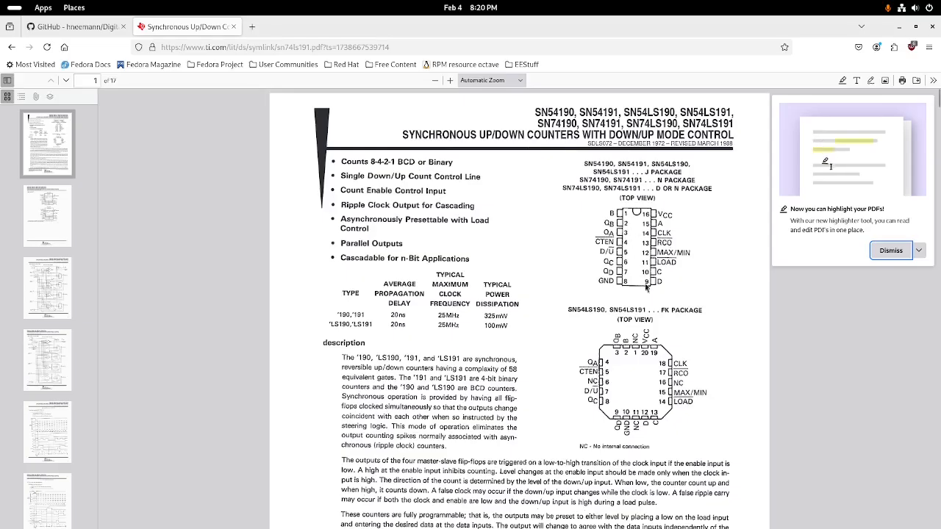
pyautogui.hotkey('alt', 'Tab')
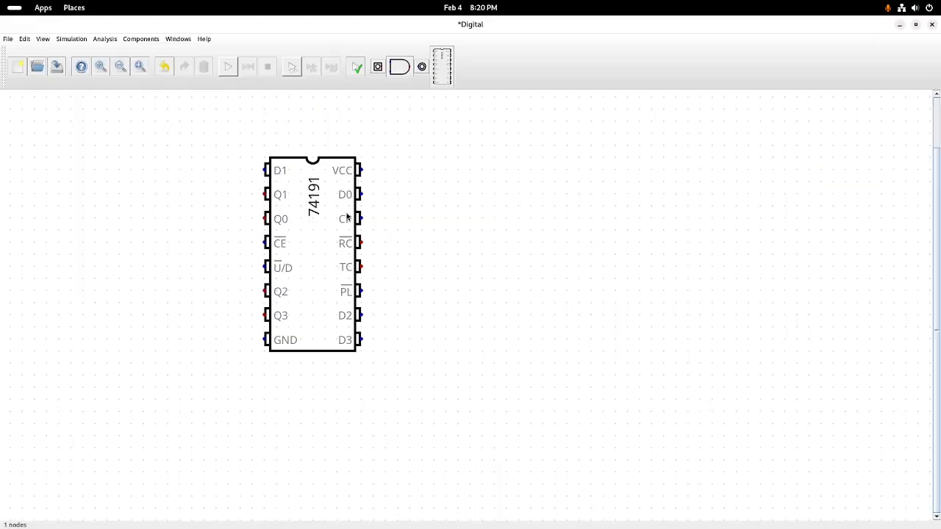
pyautogui.hotkey('alt', 'Tab')
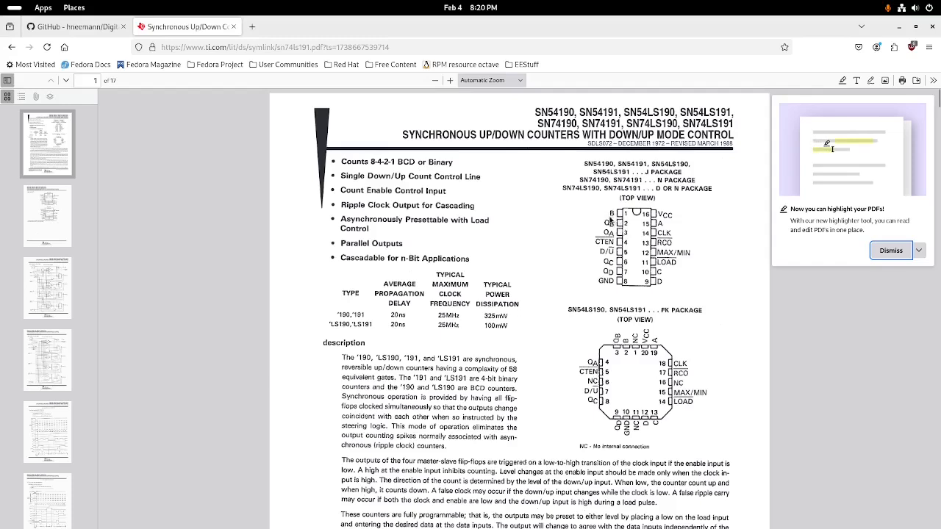
pyautogui.hotkey('alt', 'Tab')
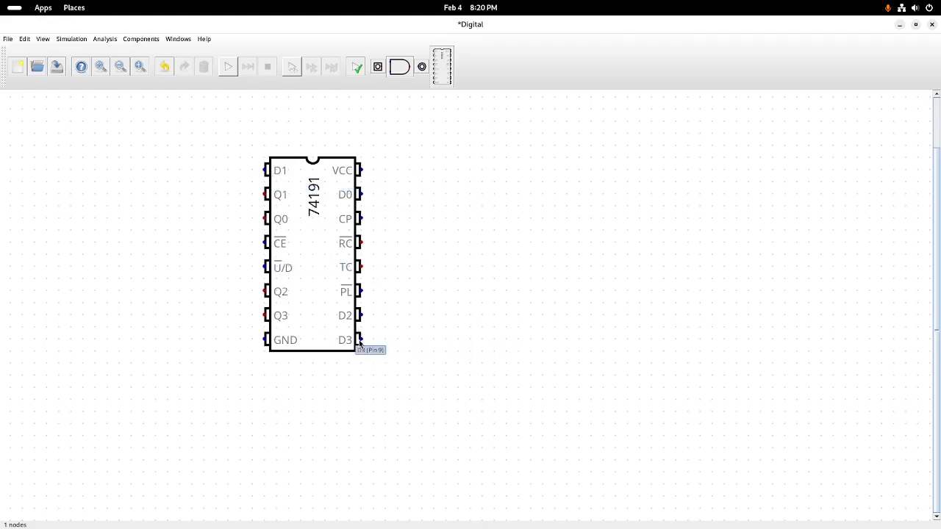
pyautogui.hotkey('alt', 'Tab')
pyautogui.hotkey('alt', 'Tab')
pyautogui.hotkey('alt', 'Tab')
pyautogui.hotkey('alt', 'Tab')
pyautogui.hotkey('alt', 'Tab')
pyautogui.hotkey('alt', 'Tab')
pyautogui.hotkey('alt', 'Tab')
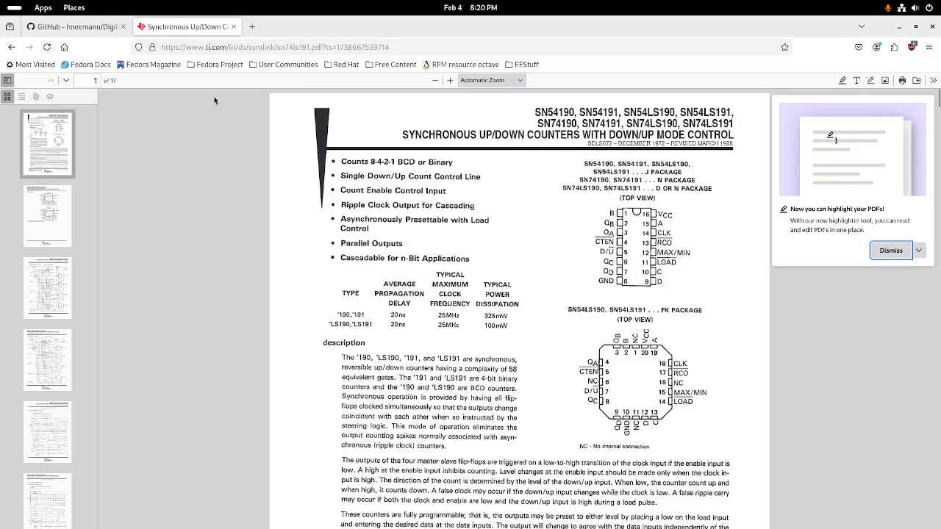
pyautogui.click(234, 27)
pyautogui.hotkey('alt', 'Tab')
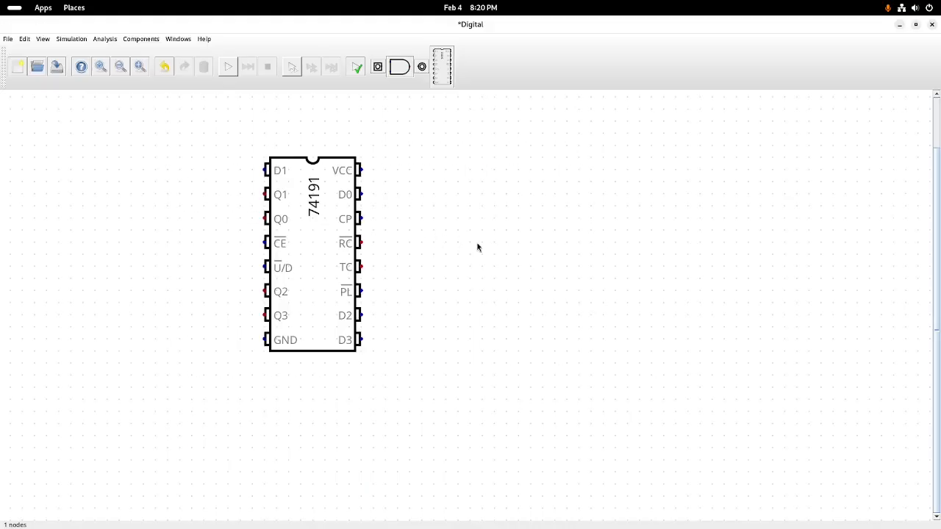
# Open the 74191 chip's included circuit to examine its internal gates and flip-flops, and close it
pyautogui.click(318, 232)
pyautogui.moveTo(320, 232)
pyautogui.mouseDown()
pyautogui.moveTo(307, 252)
pyautogui.moveTo(324, 212)
pyautogui.moveTo(311, 235)
pyautogui.moveTo(314, 223)
pyautogui.mouseUp()
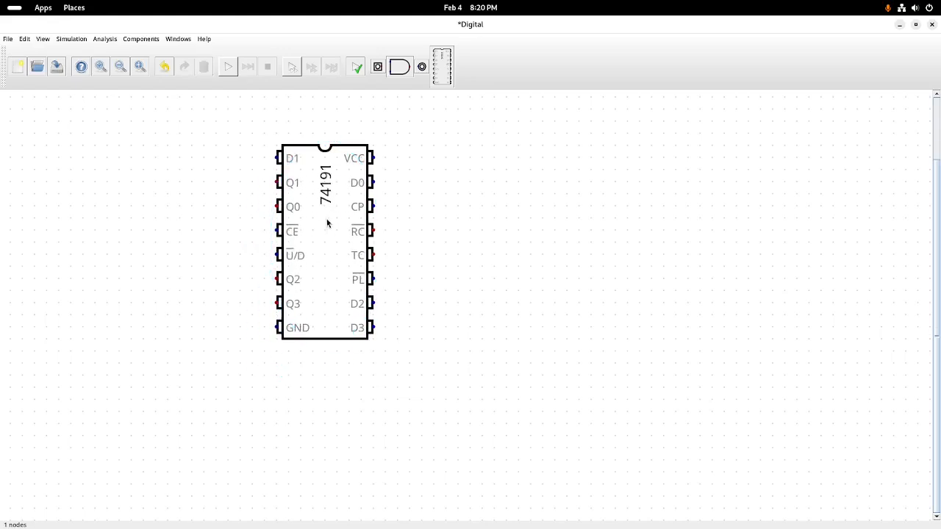
pyautogui.rightClick(327, 223)
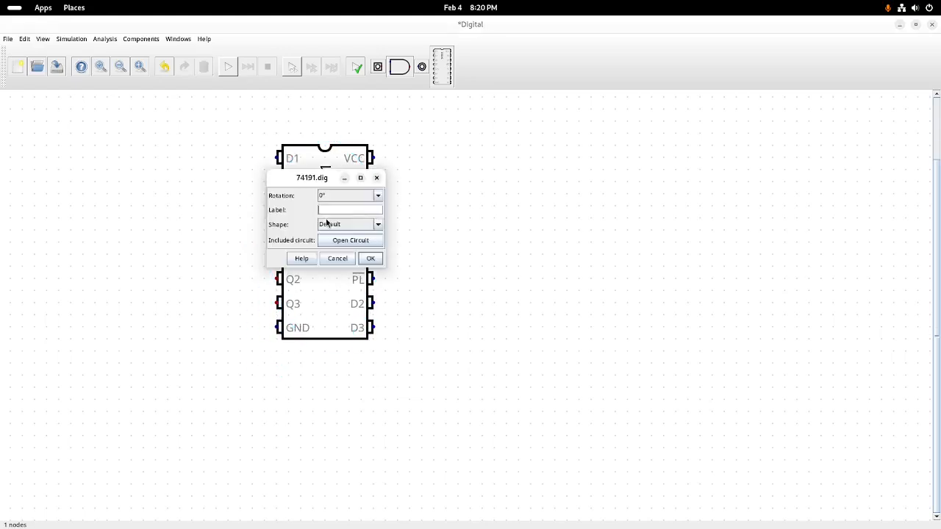
pyautogui.click(377, 178)
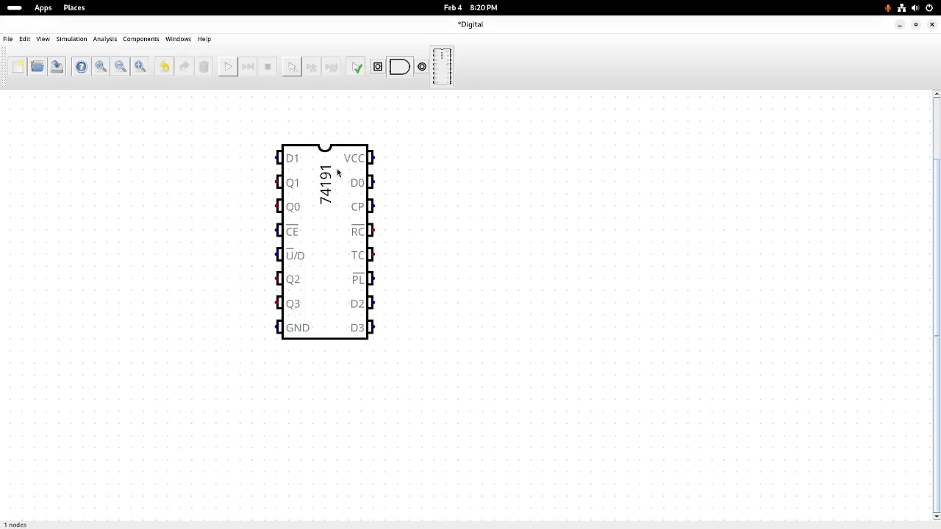
pyautogui.rightClick(321, 225)
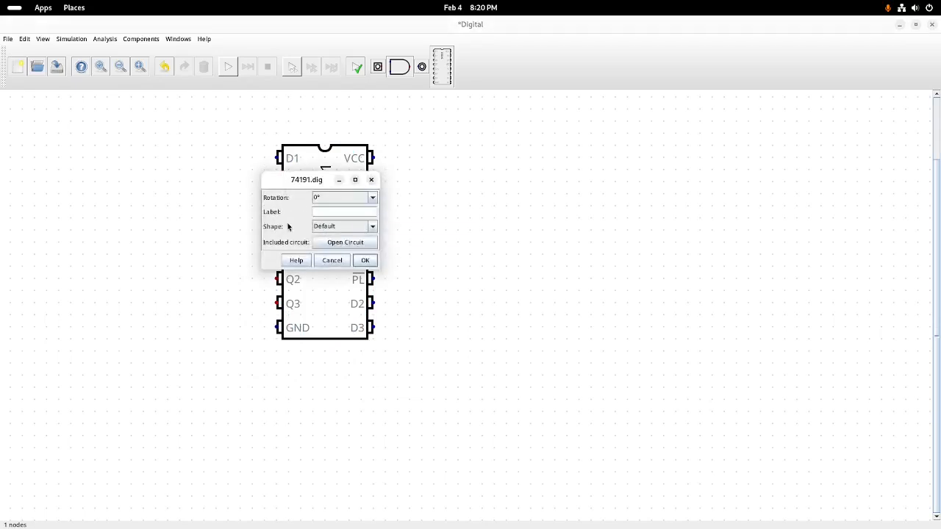
pyautogui.click(341, 243)
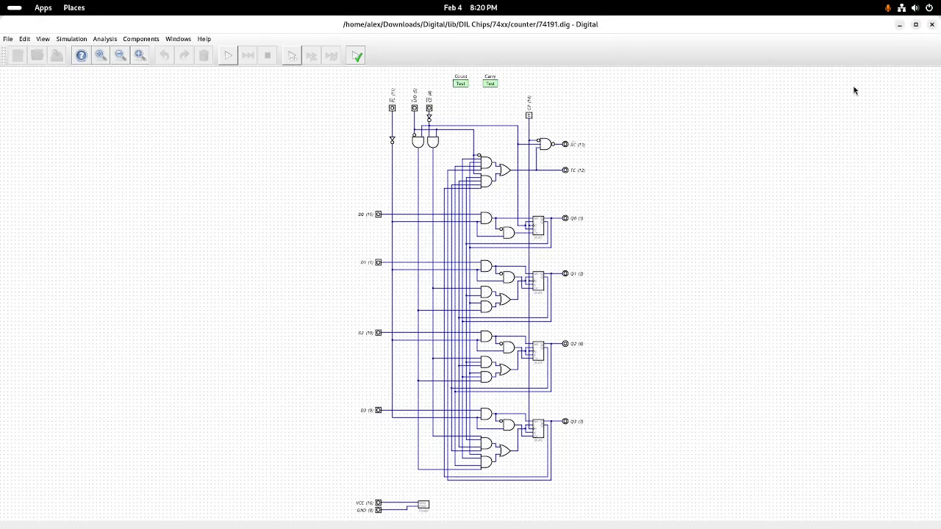
pyautogui.click(932, 24)
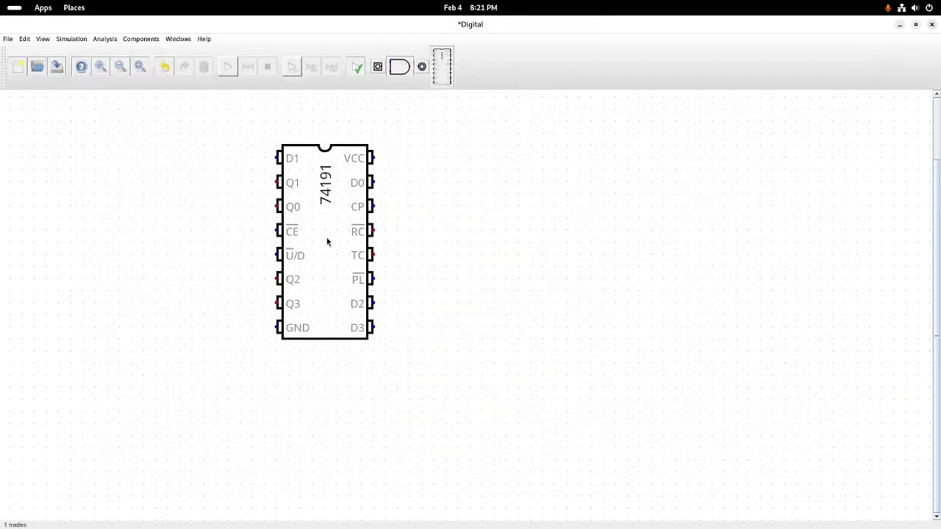
# Reposition the 74191 chip slightly on the canvas and set its shape to Simple
pyautogui.moveTo(327, 239); pyautogui.dragTo(313, 250)
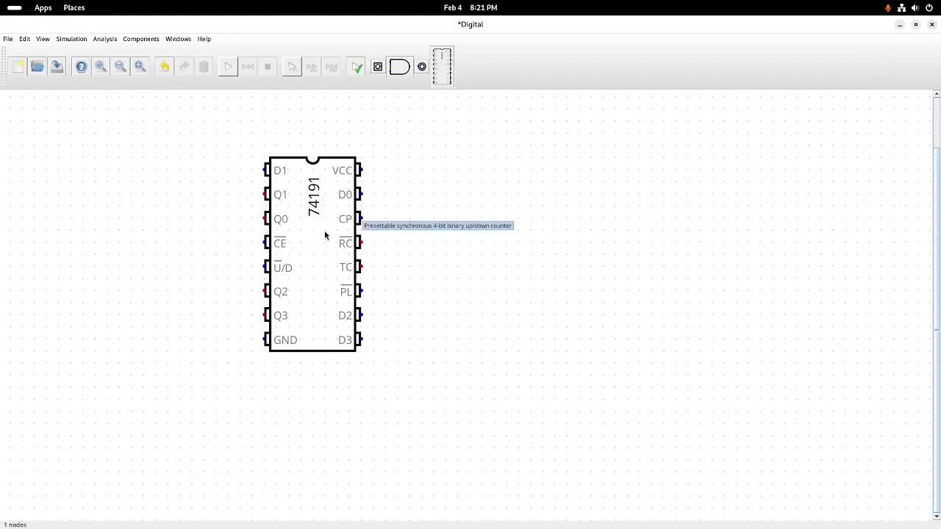
pyautogui.click(322, 246)
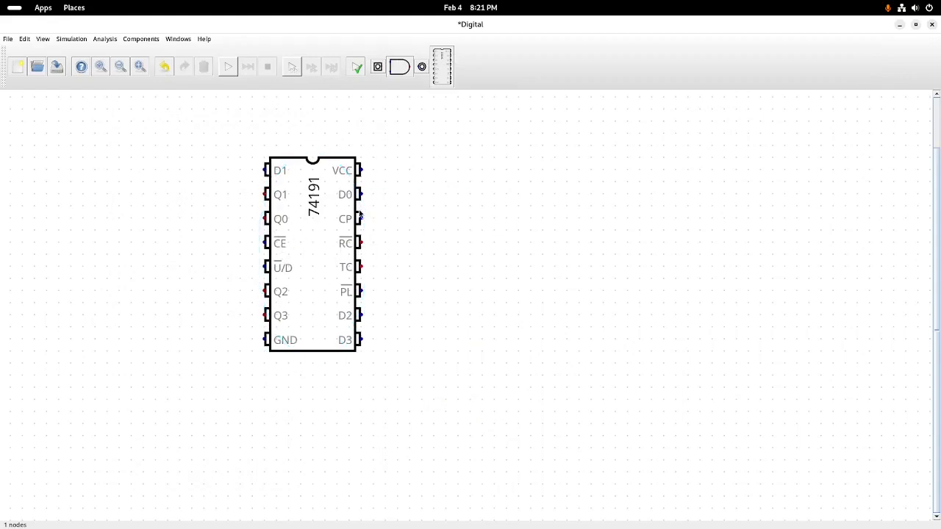
pyautogui.rightClick(313, 254)
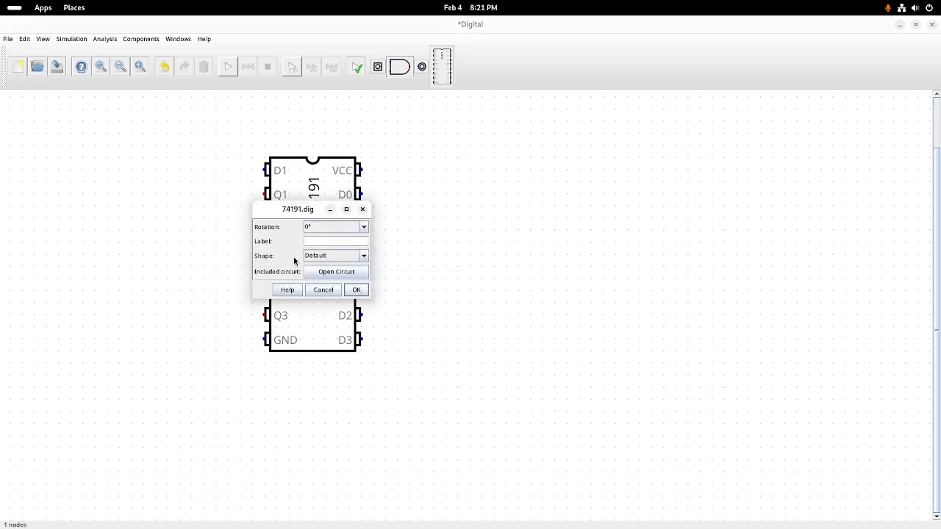
pyautogui.click(364, 256)
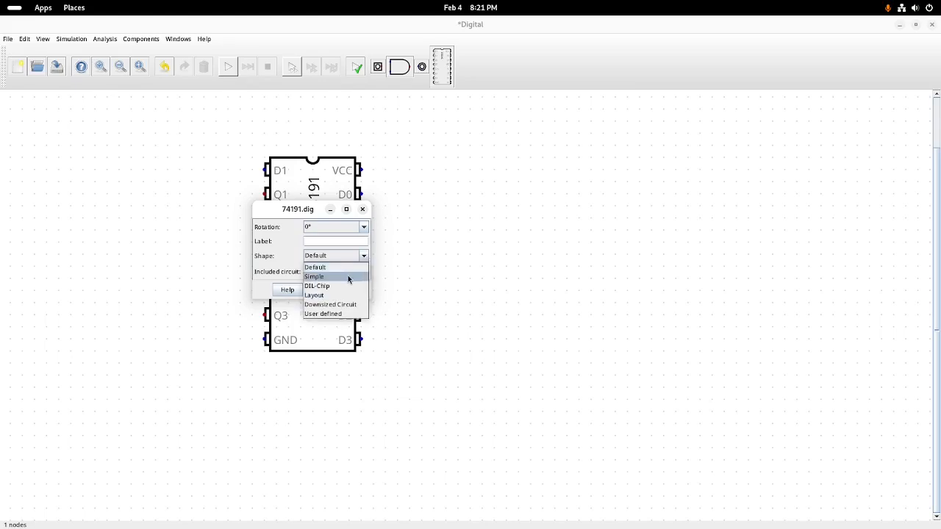
pyautogui.click(349, 280)
pyautogui.click(362, 291)
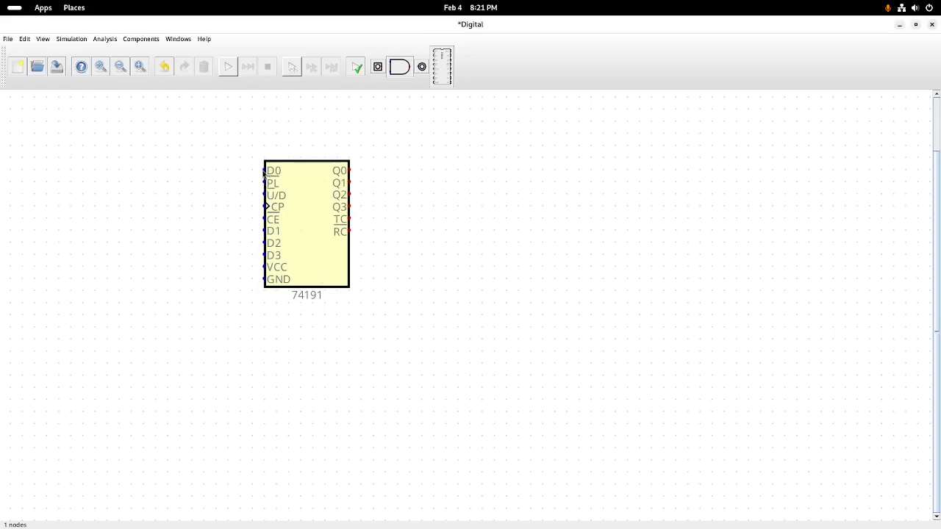
# Set the 74191's shape to Downsized Circuit and look over the internal logic drawn on the canvas
pyautogui.rightClick(318, 234)
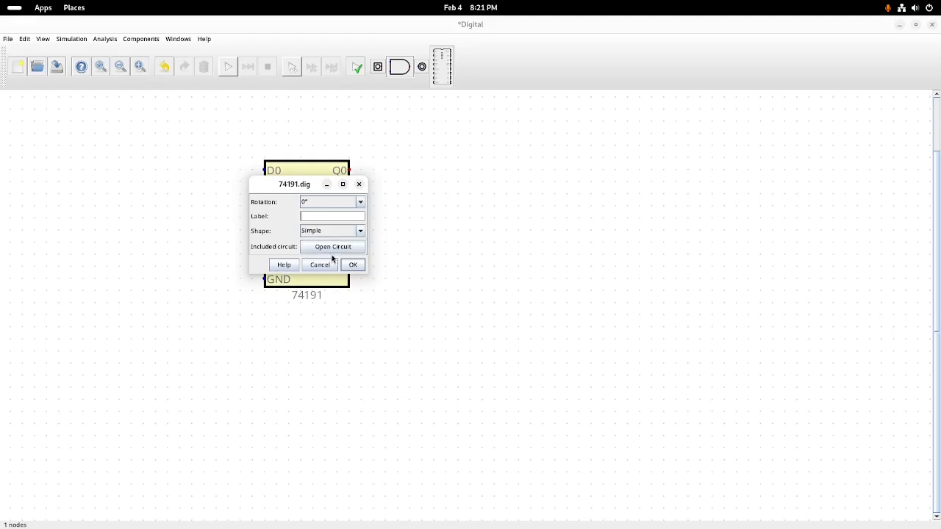
pyautogui.click(336, 231)
pyautogui.click(332, 280)
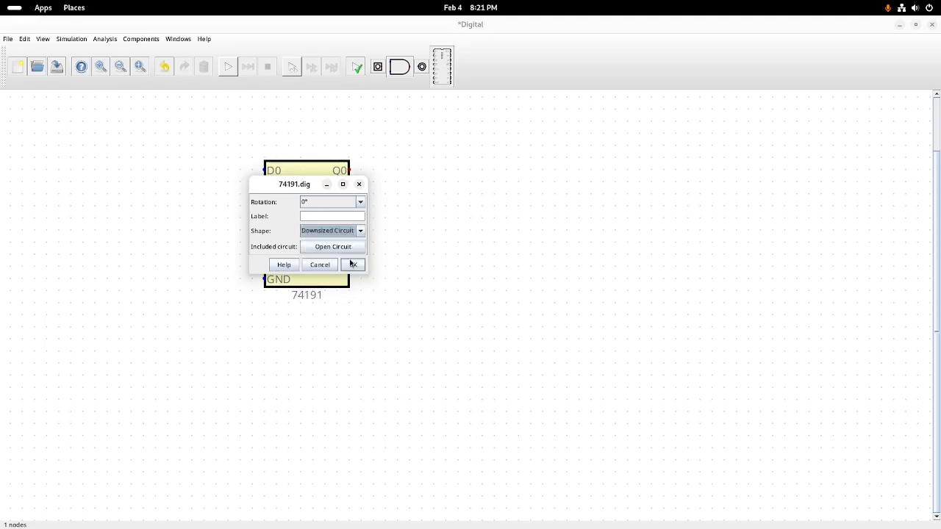
pyautogui.click(352, 265)
pyautogui.scroll(-6, 464, 368)
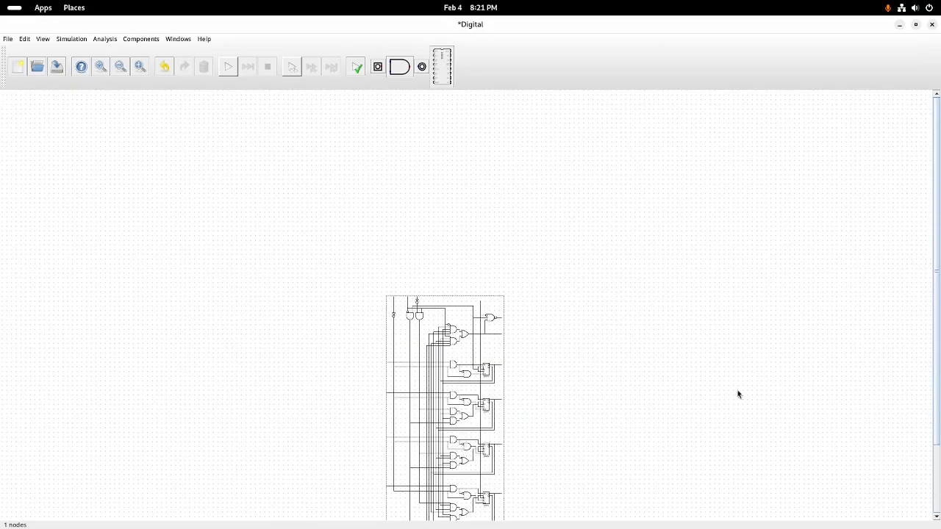
pyautogui.scroll(6, 676, 340)
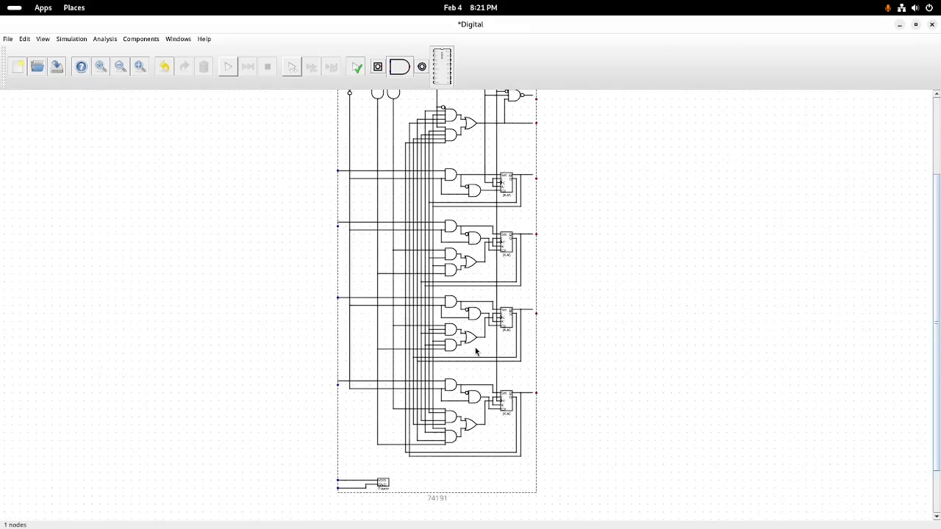
pyautogui.scroll(1, 475, 352)
pyautogui.scroll(-3, 476, 352)
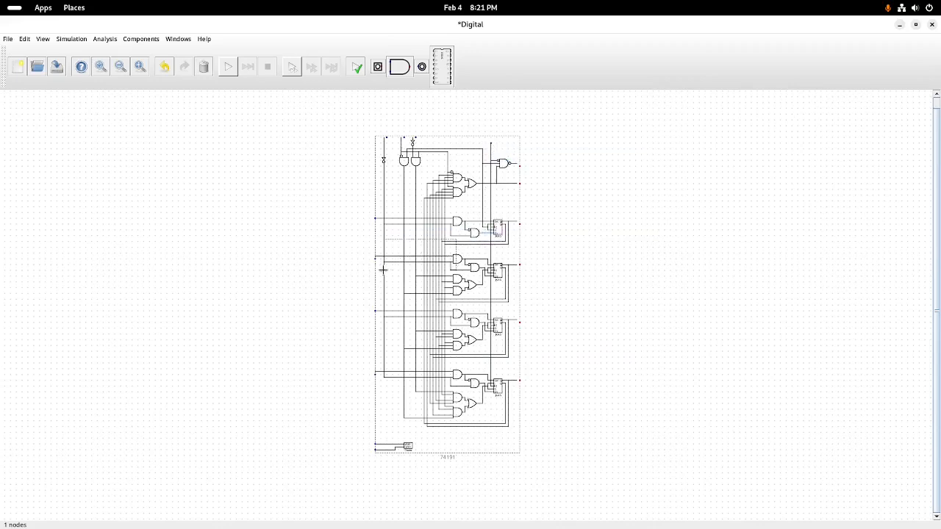
# Set the 74191's shape to Layout
pyautogui.rightClick(445, 259)
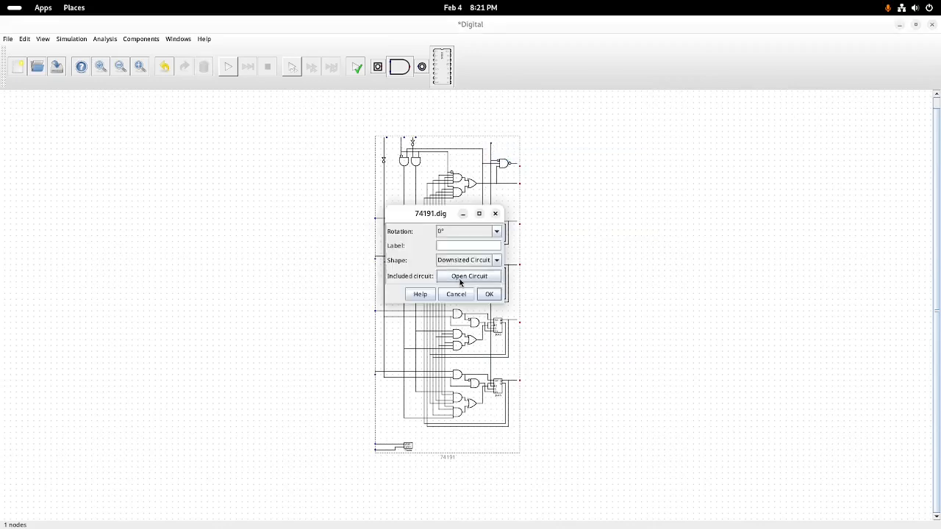
pyautogui.click(496, 260)
pyautogui.click(469, 299)
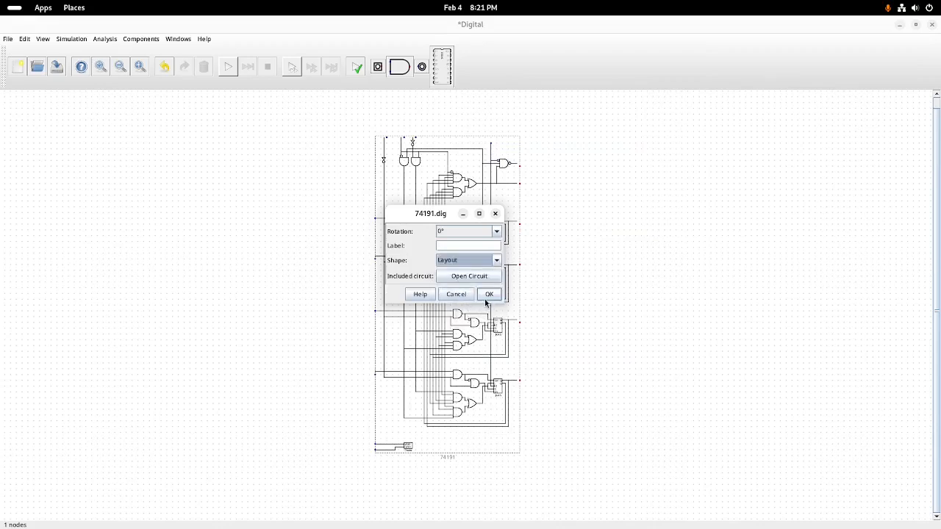
pyautogui.click(488, 294)
pyautogui.scroll(3, 403, 145)
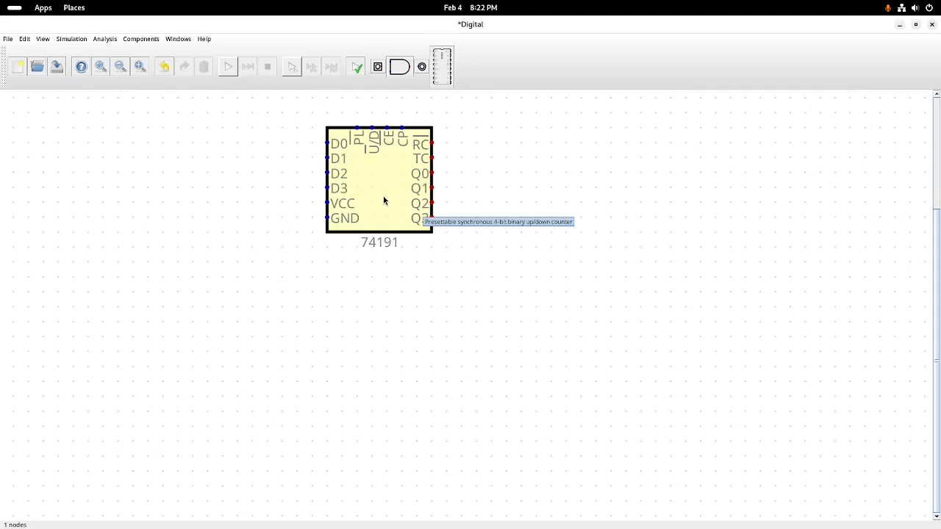
# Open the included circuit of the Layout-shaped 74191 to check where its inputs and outputs sit, and close it
pyautogui.rightClick(380, 185)
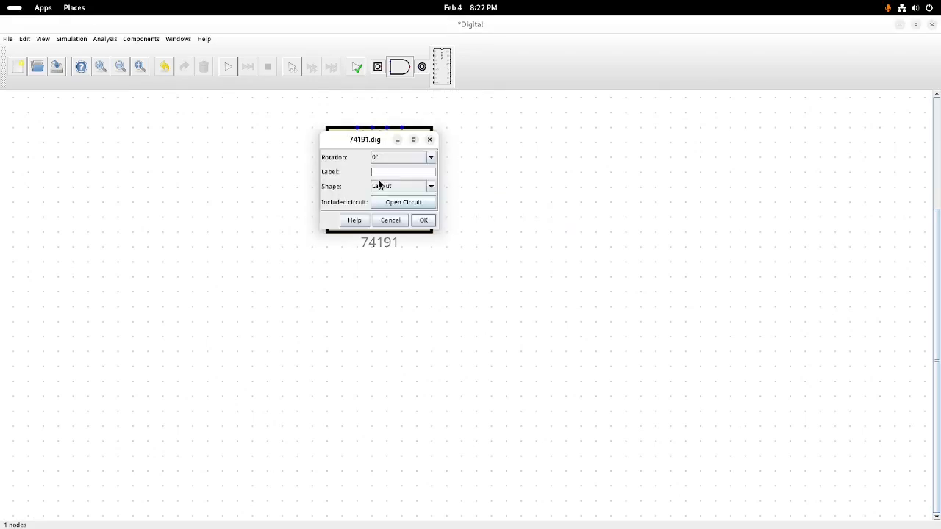
pyautogui.click(403, 202)
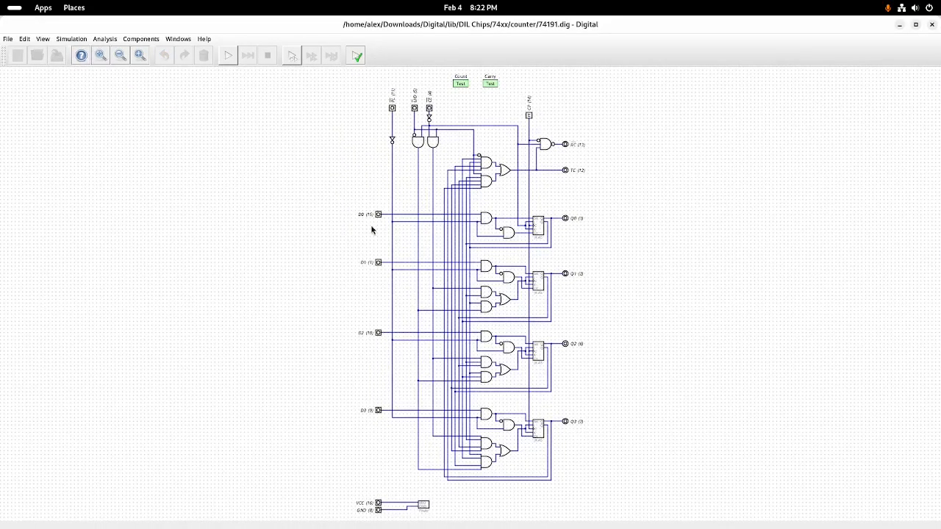
pyautogui.click(932, 25)
# Set the 74191's shape to DIL-Chip
pyautogui.click(436, 197)
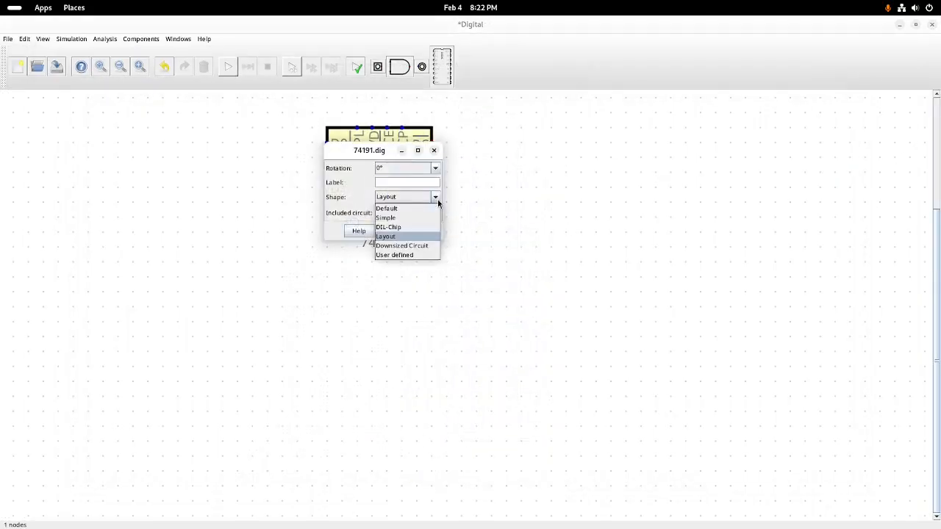
pyautogui.click(407, 225)
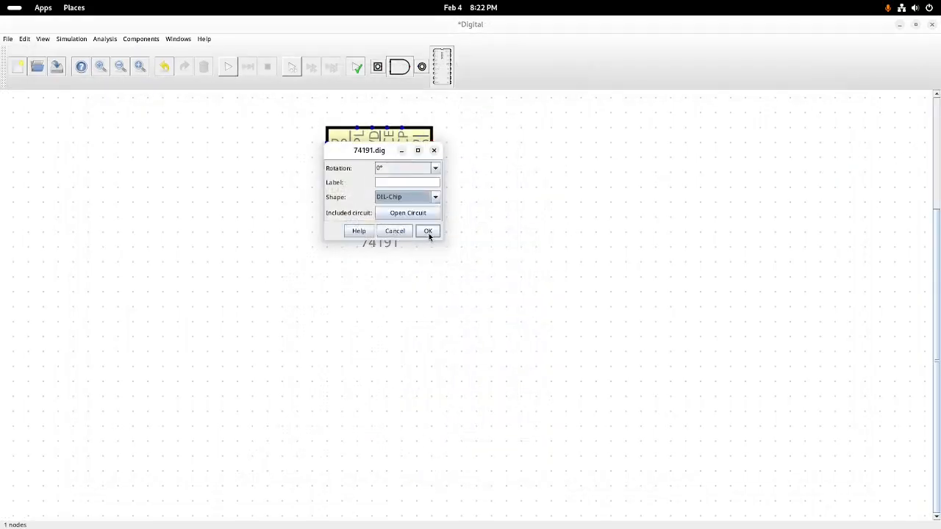
pyautogui.click(429, 233)
# Set the 74191's shape back to Default
pyautogui.rightClick(392, 241)
pyautogui.click(420, 245)
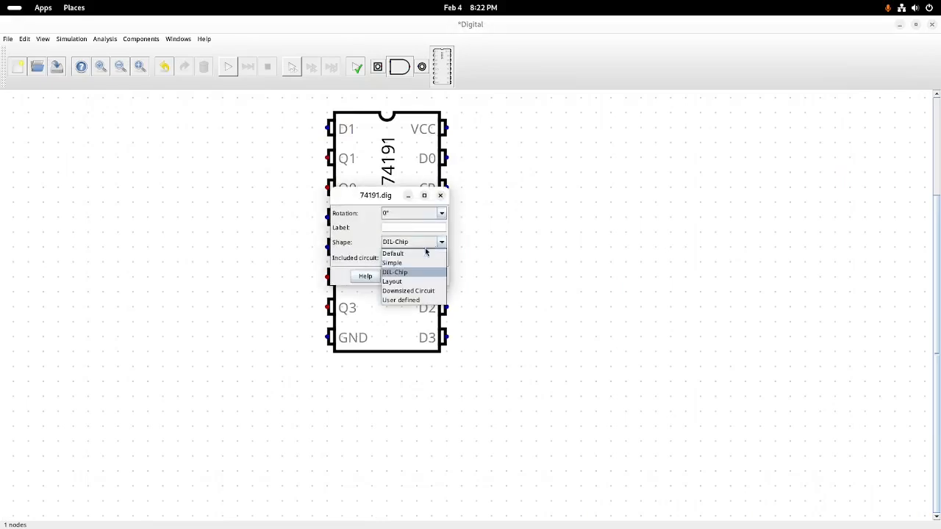
pyautogui.click(406, 254)
pyautogui.click(402, 275)
pyautogui.rightClick(401, 271)
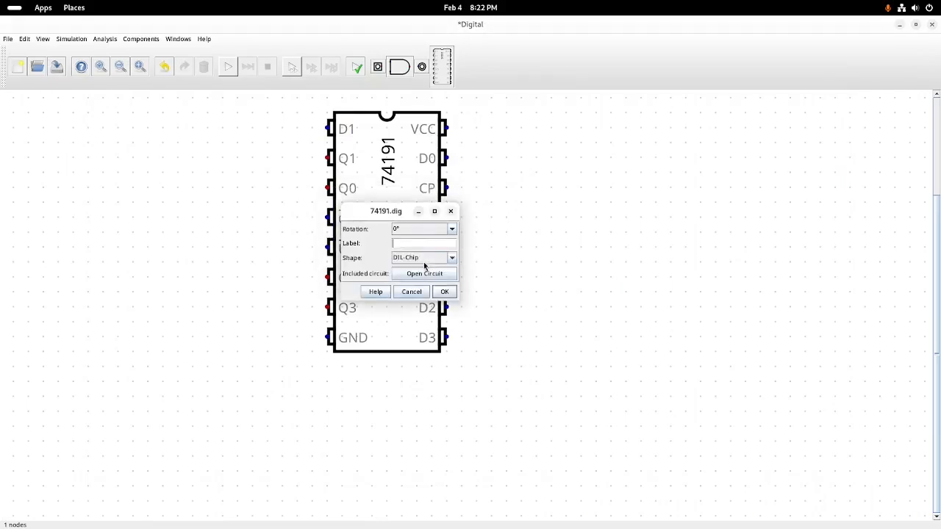
pyautogui.click(451, 257)
pyautogui.click(440, 268)
pyautogui.click(444, 291)
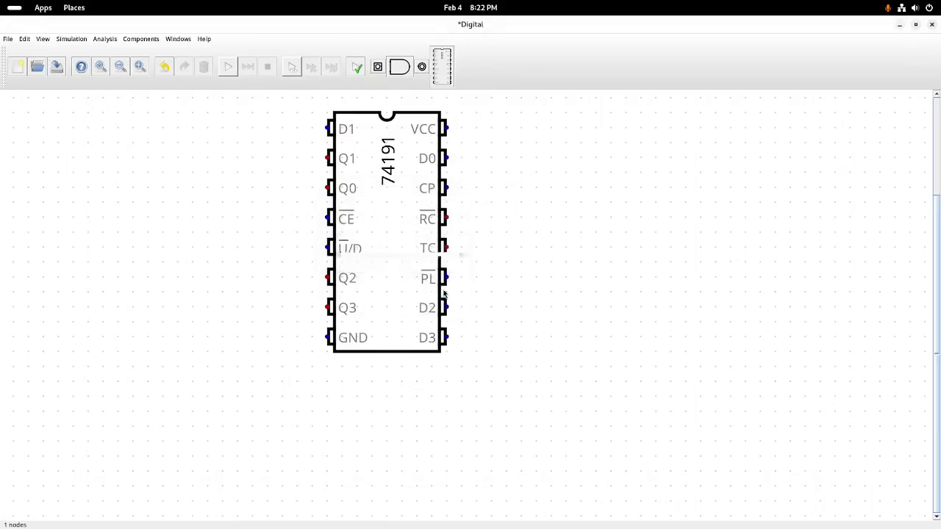
# Delete the 74191 chip from the canvas
pyautogui.scroll(2, 376, 269)
pyautogui.click(384, 265)
pyautogui.press('Delete')
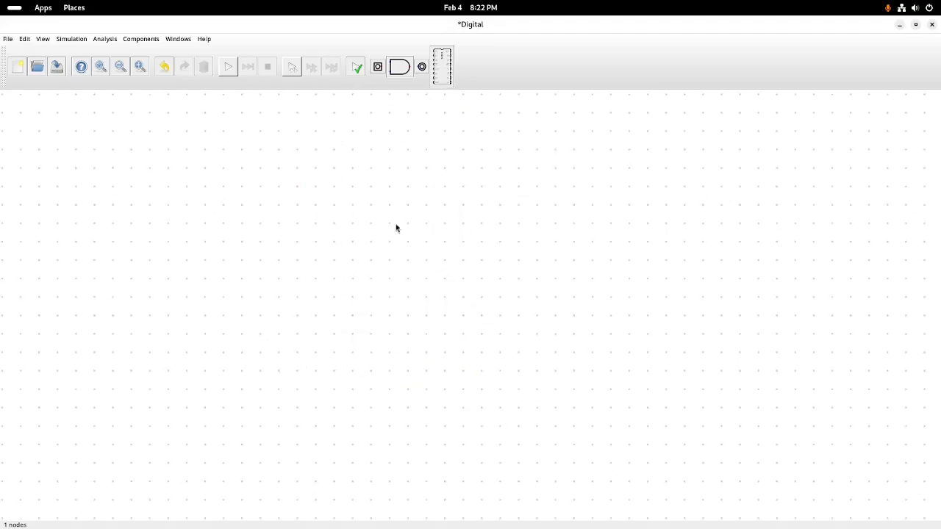
# Place an AND gate with two input components stacked to its left on the empty canvas
pyautogui.scroll(-3, 390, 218)
pyautogui.click(378, 68)
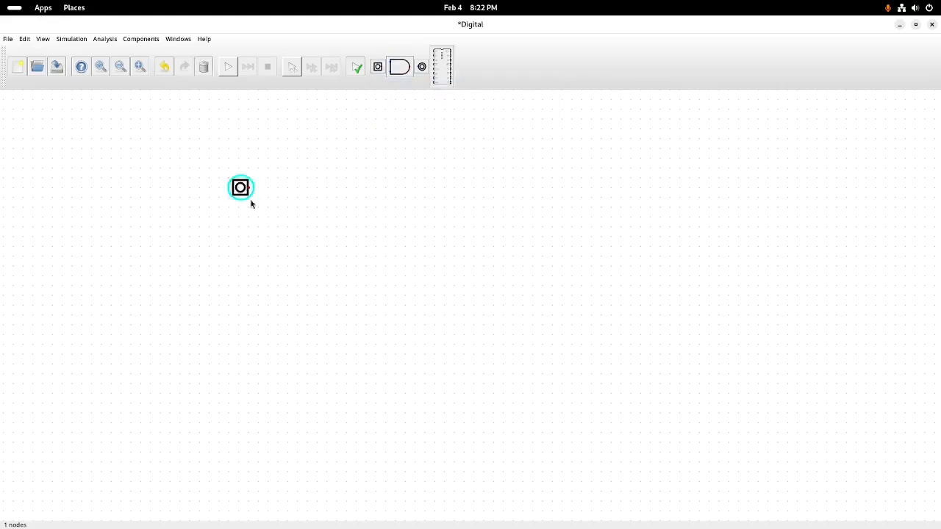
pyautogui.click(283, 223)
pyautogui.click(399, 67)
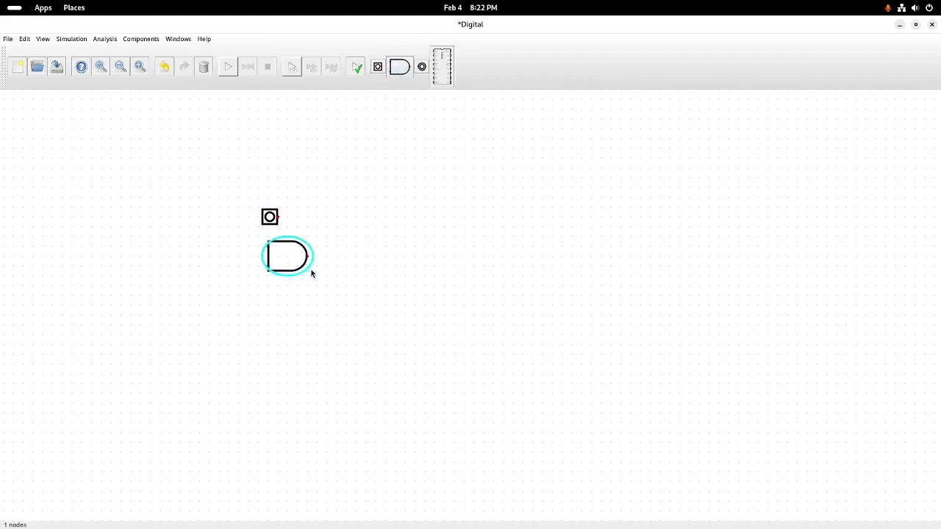
pyautogui.click(363, 246)
pyautogui.click(378, 68)
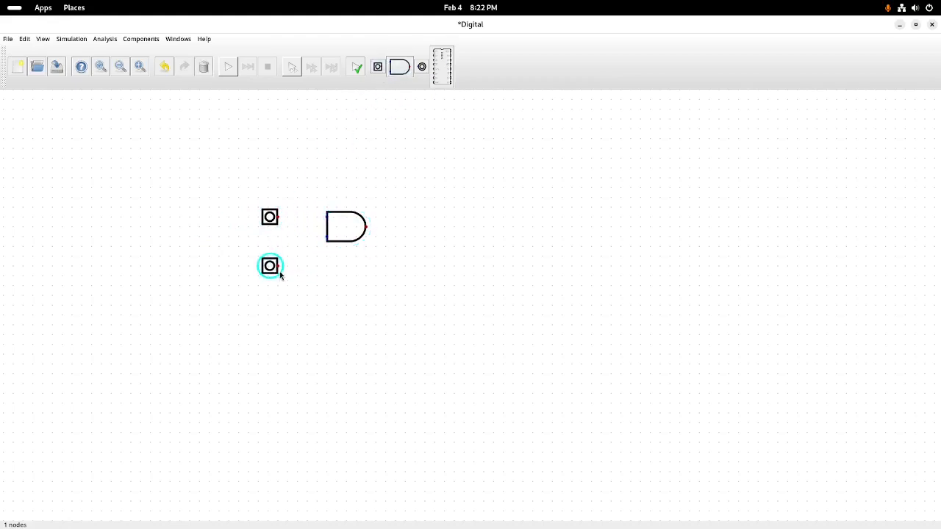
pyautogui.click(281, 245)
# Wire both inputs to the AND gate and connect an output component to the gate's output
pyautogui.moveTo(280, 241); pyautogui.dragTo(327, 237)
pyautogui.moveTo(279, 219); pyautogui.dragTo(386, 230)
pyautogui.click(421, 67)
pyautogui.click(404, 235)
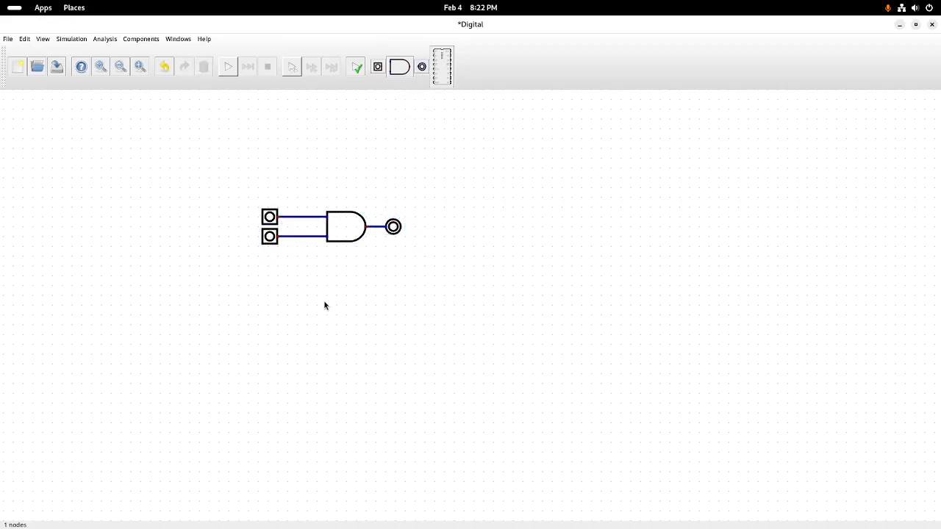
# Label the upper input A and the lower input B
pyautogui.rightClick(270, 219)
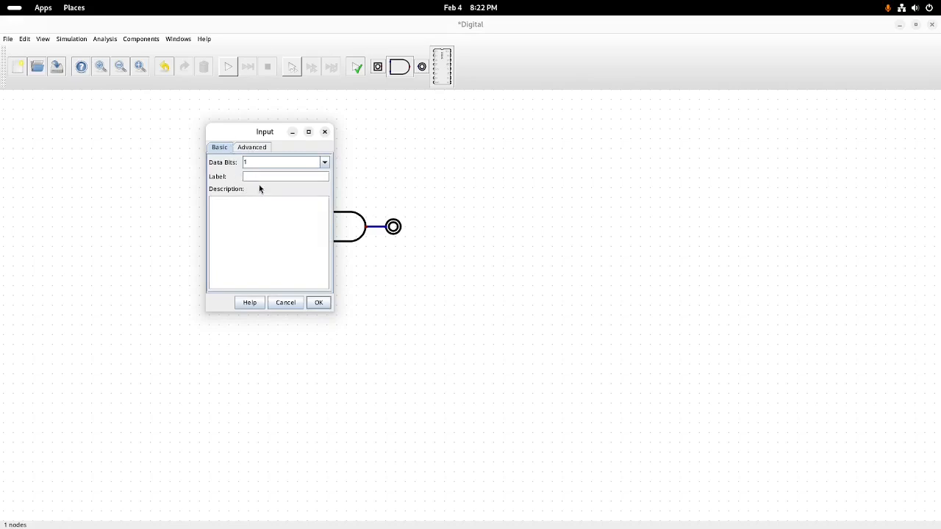
pyautogui.write('A')
pyautogui.click(318, 302)
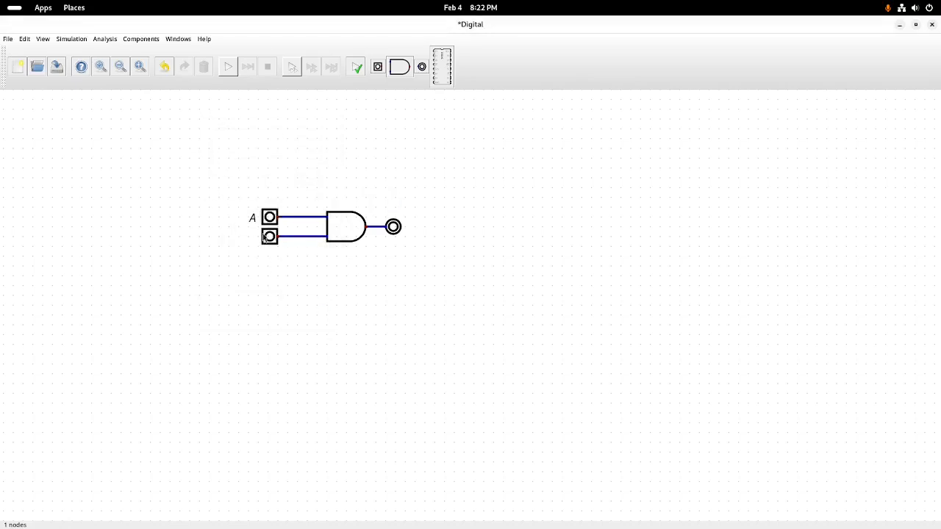
pyautogui.rightClick(265, 237)
pyautogui.write('B')
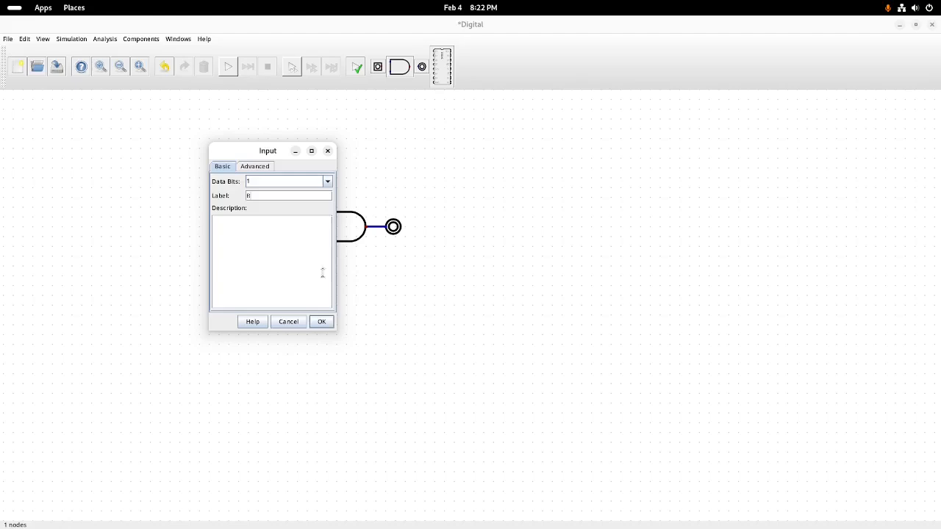
pyautogui.click(326, 327)
# Label the output O_1 to give it a subscript
pyautogui.rightClick(393, 229)
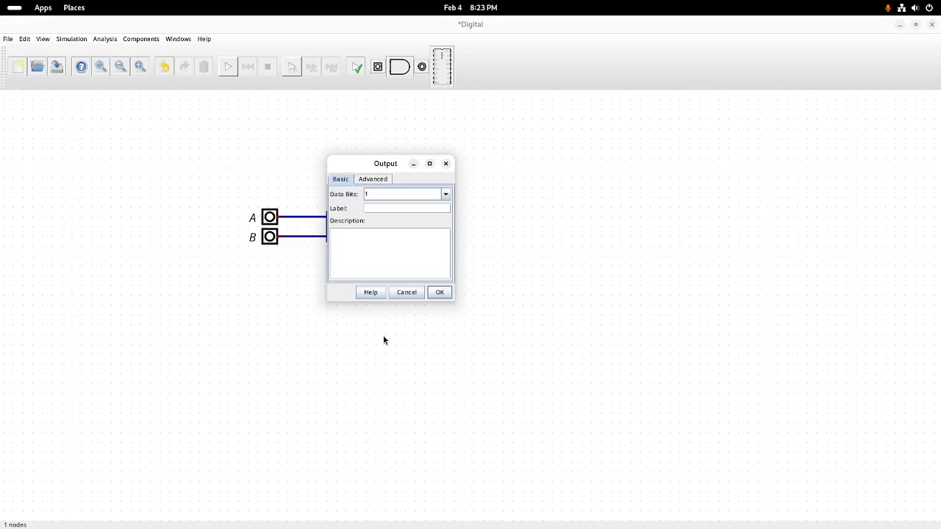
pyautogui.write('O_1')
pyautogui.press('Return')
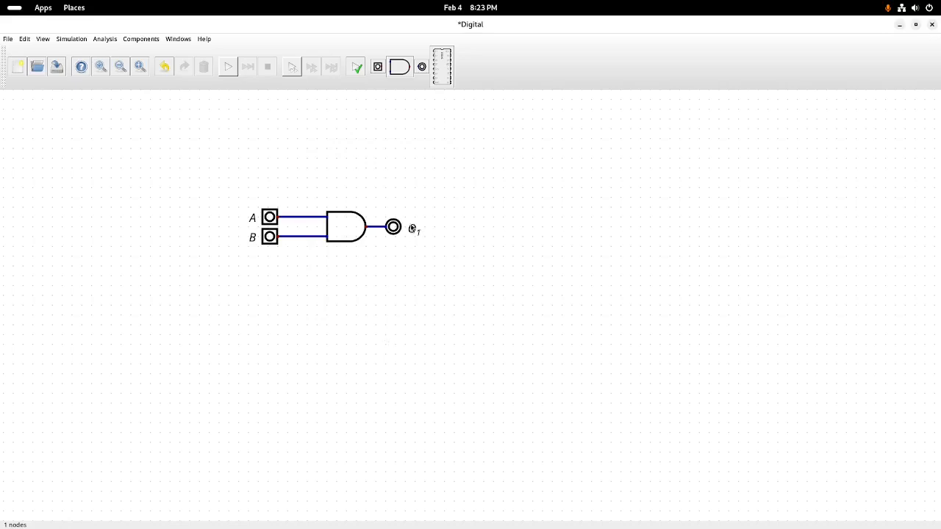
# Change the output's label to O^1 to give it a superscript
pyautogui.scroll(3, 415, 234)
pyautogui.click(403, 234)
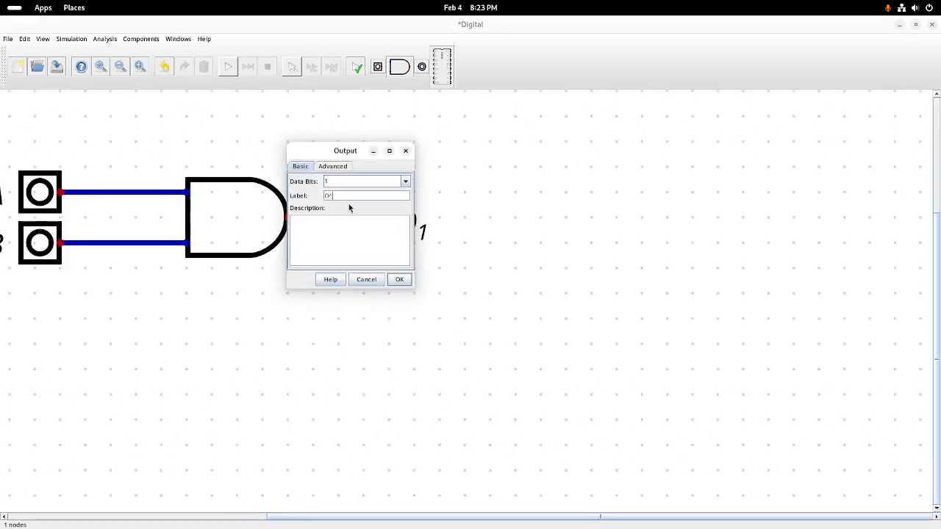
pyautogui.write('1')
pyautogui.press('Return')
# Change the output's label to O_{hello} to subscript a whole word
pyautogui.click(385, 214)
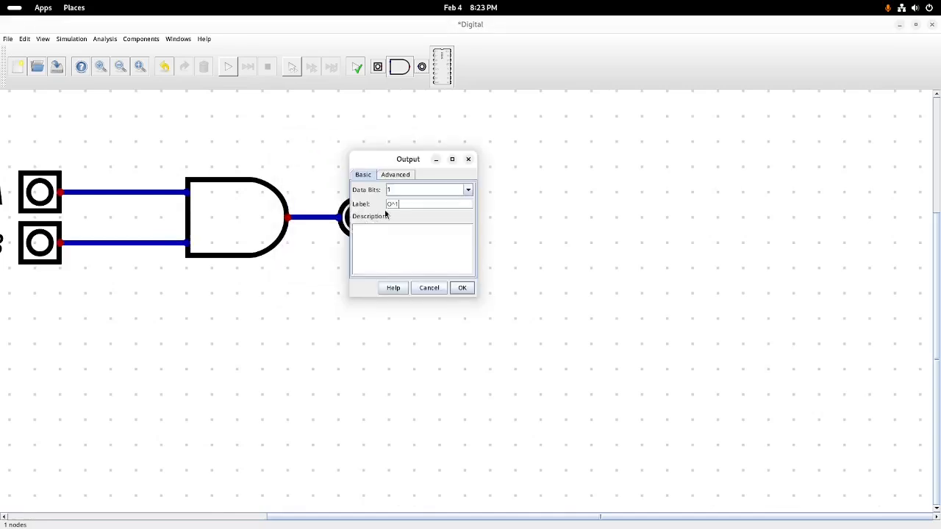
pyautogui.press('BackSpace')
pyautogui.press('BackSpace')
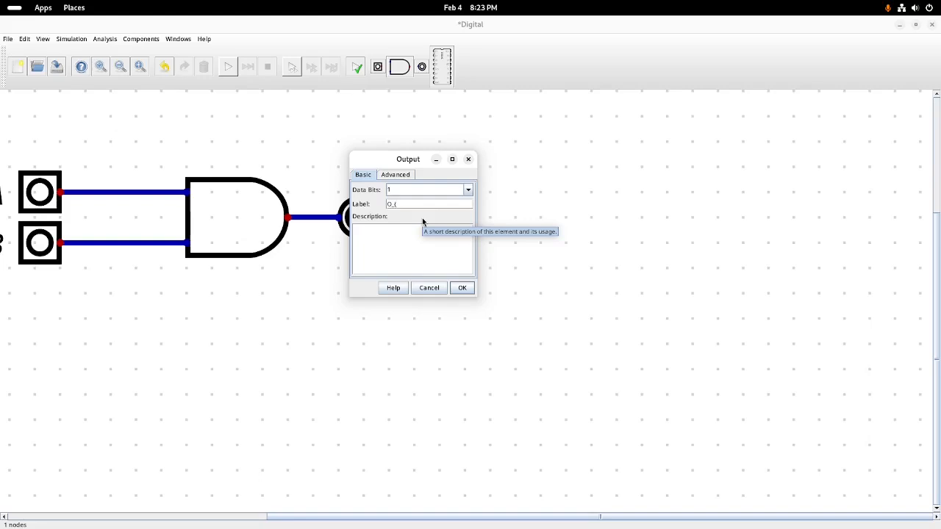
pyautogui.write('_{hello}')
pyautogui.press('Return')
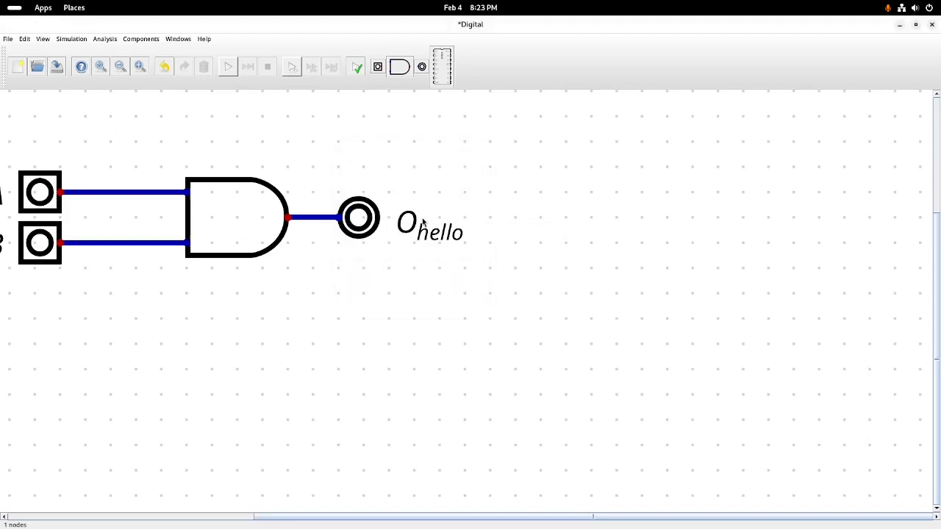
# Remove the subscript part from the output's label, leaving only O
pyautogui.click(371, 214)
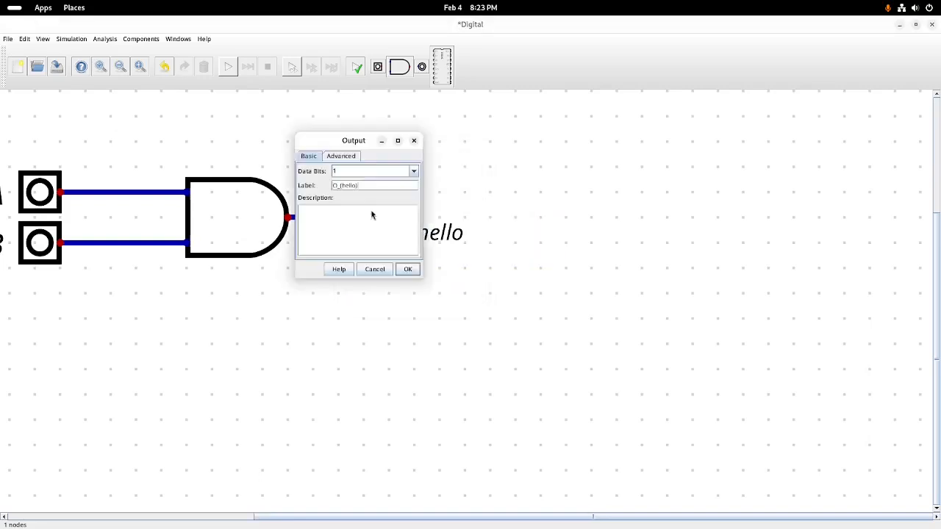
pyautogui.moveTo(361, 186); pyautogui.dragTo(343, 190)
pyautogui.click(342, 188)
pyautogui.press('BackSpace')
pyautogui.press('Return')
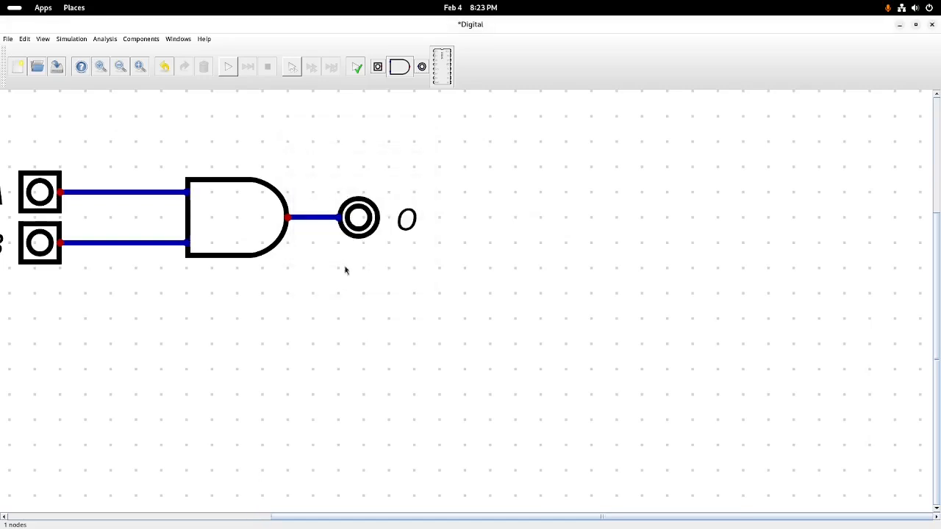
# Fit the whole circuit to the window and zoom back out for a wider view
pyautogui.scroll(-2, 360, 279)
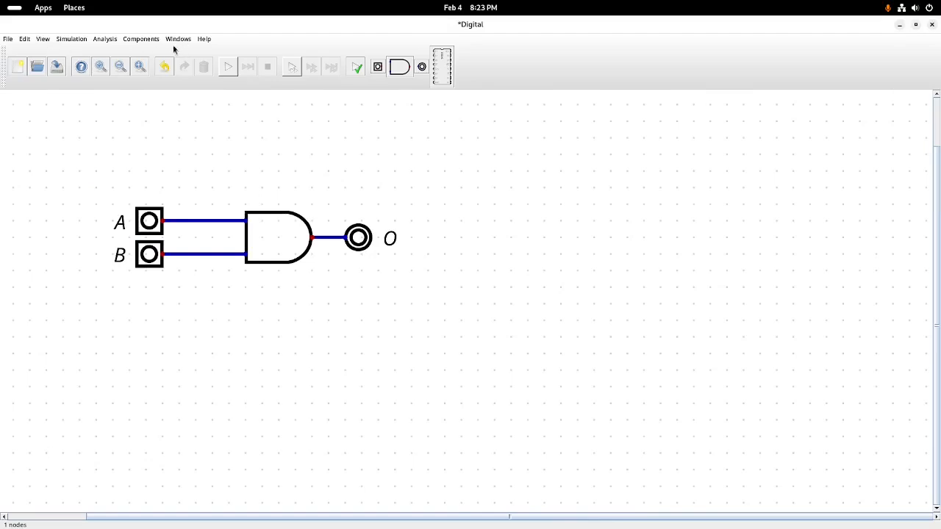
pyautogui.moveTo(198, 130); pyautogui.dragTo(322, 208)
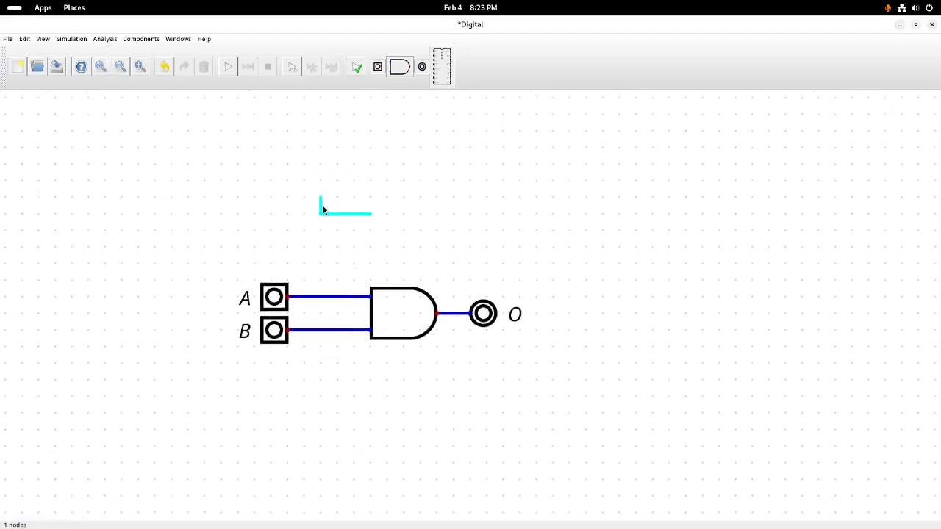
pyautogui.click(42, 39)
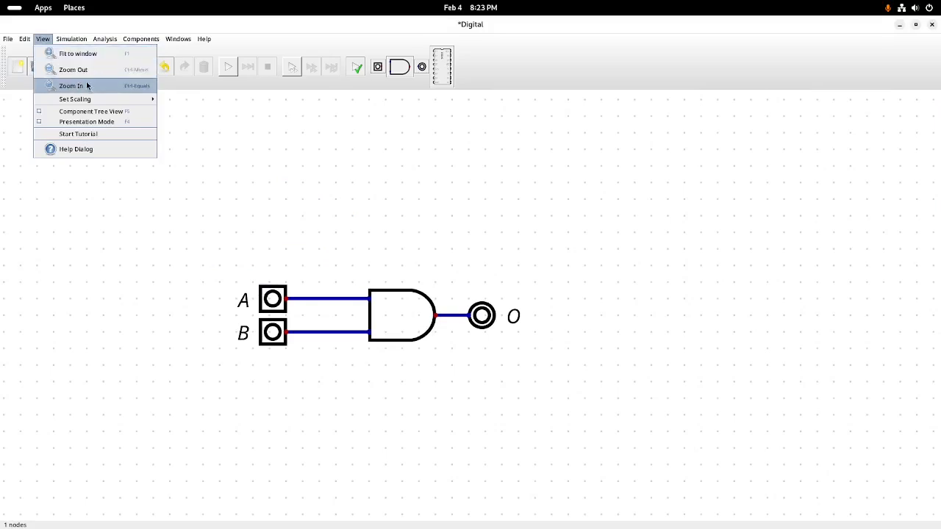
pyautogui.press('Escape')
pyautogui.press('Escape')
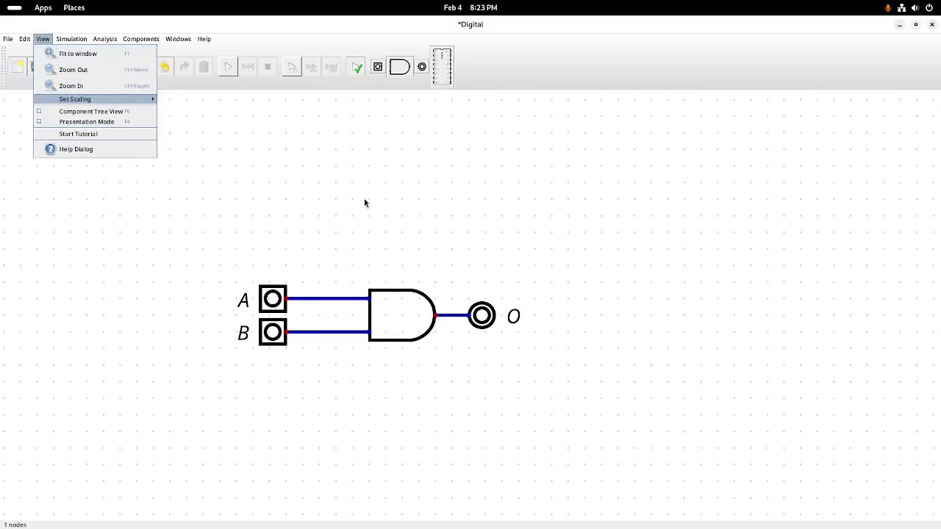
pyautogui.press('F1')
pyautogui.scroll(-10, 331, 222)
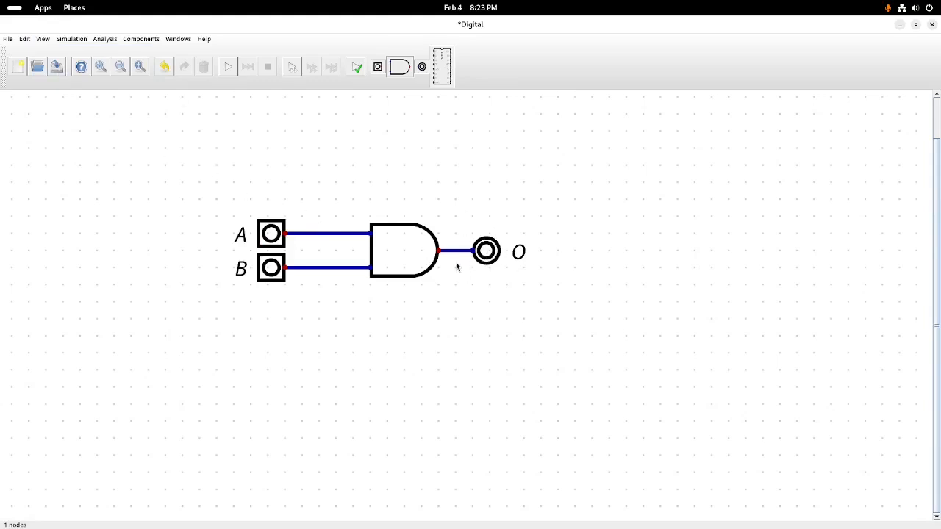
# Analyse the AND circuit, examine its truth table and expression beside the schematic, and close the table
pyautogui.click(106, 39)
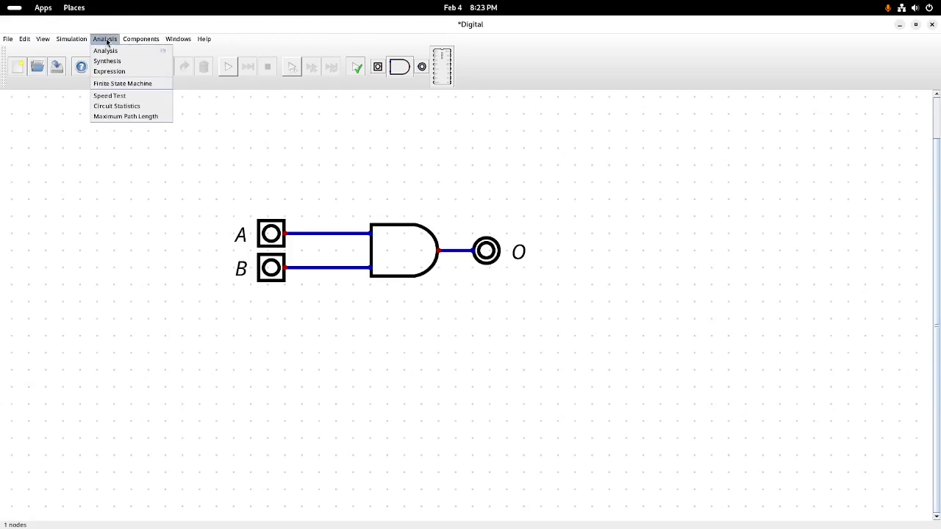
pyautogui.click(112, 53)
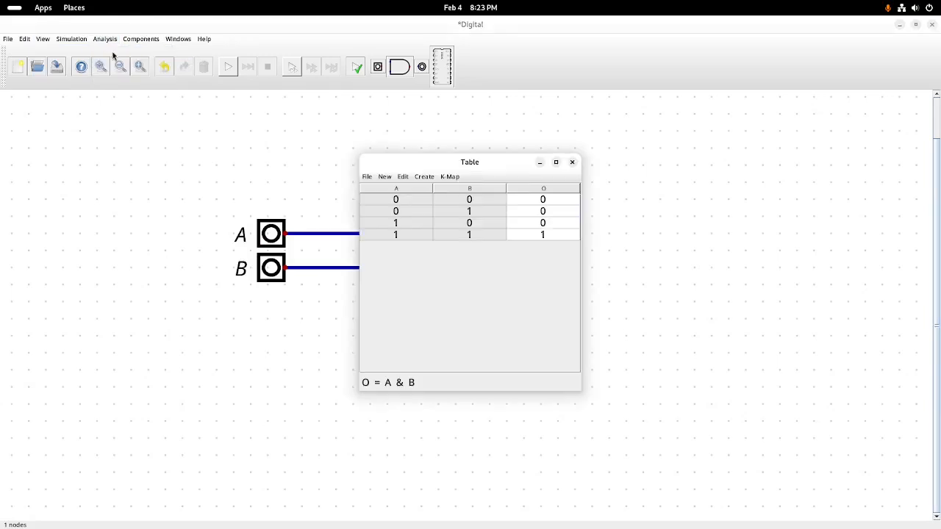
pyautogui.moveTo(494, 169); pyautogui.dragTo(711, 151)
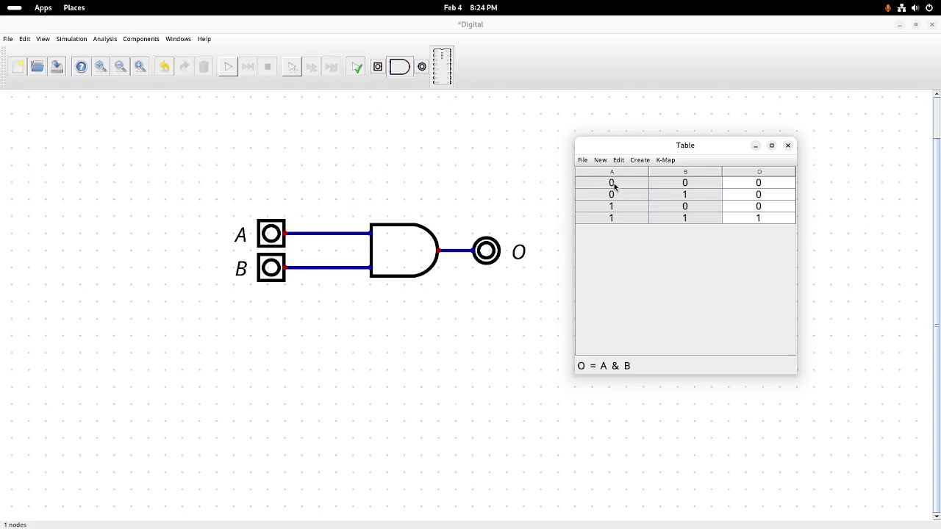
pyautogui.click(787, 146)
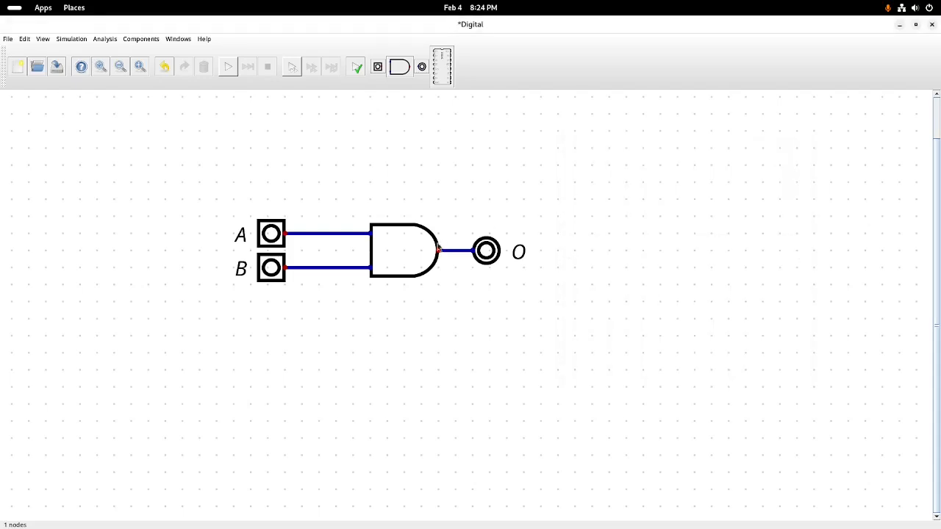
# Replace the AND gate with an XOr gate aligned to the existing input and output wires
pyautogui.press('Delete')
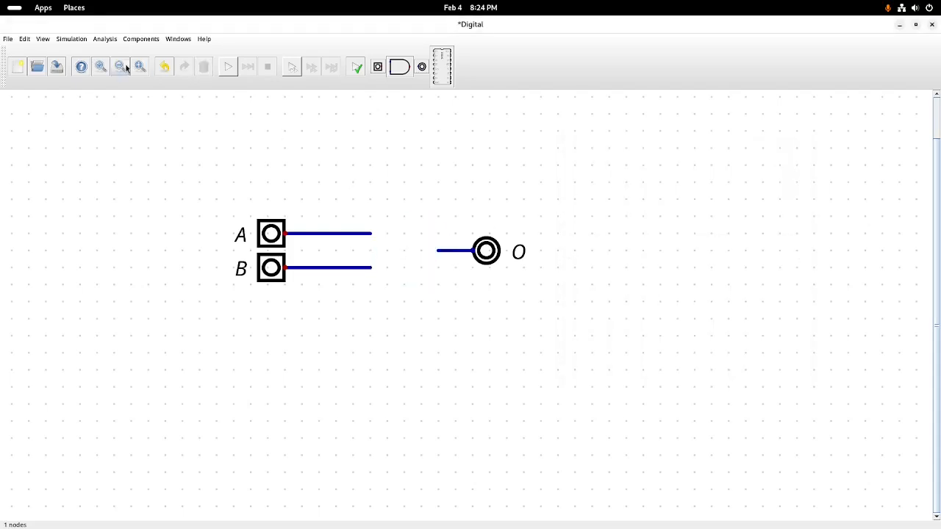
pyautogui.click(141, 38)
pyautogui.moveTo(144, 53)
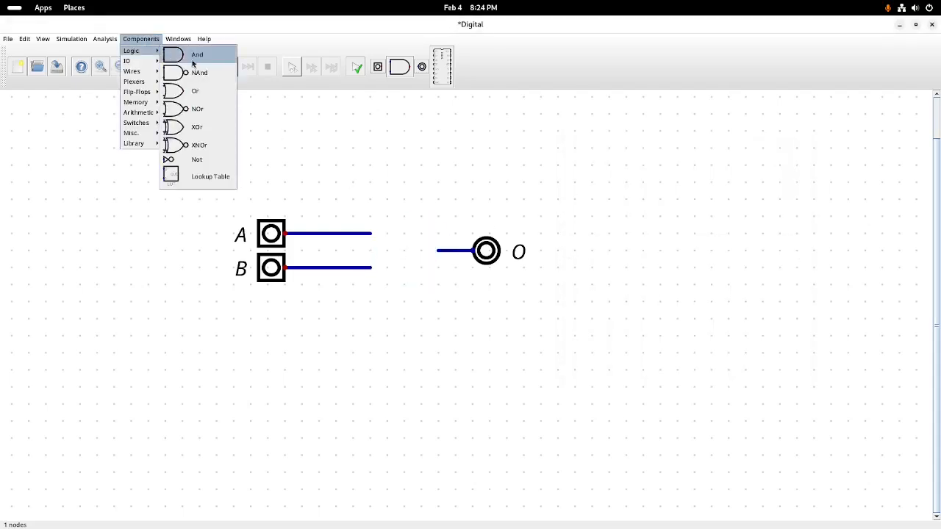
pyautogui.click(209, 125)
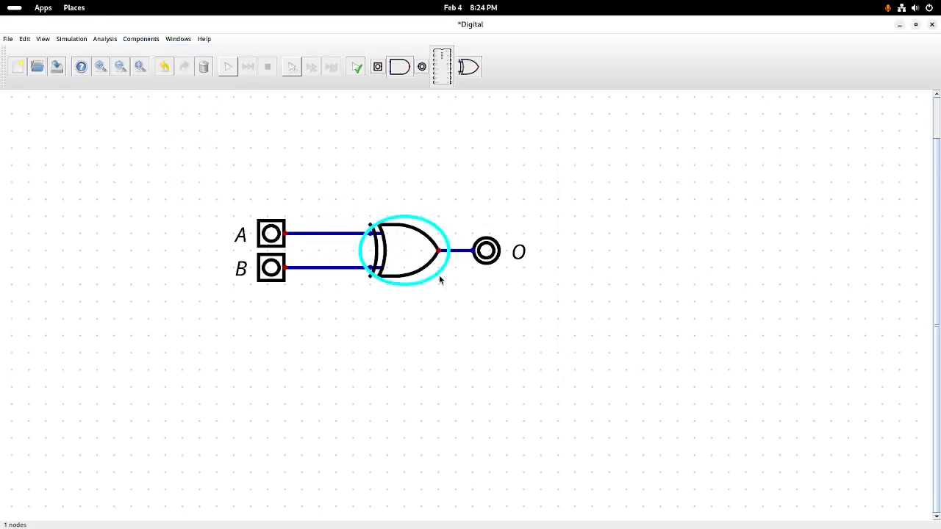
pyautogui.click(439, 278)
# Analyse the XOr circuit, examine its truth table and expression beside the schematic, and close the table
pyautogui.click(106, 39)
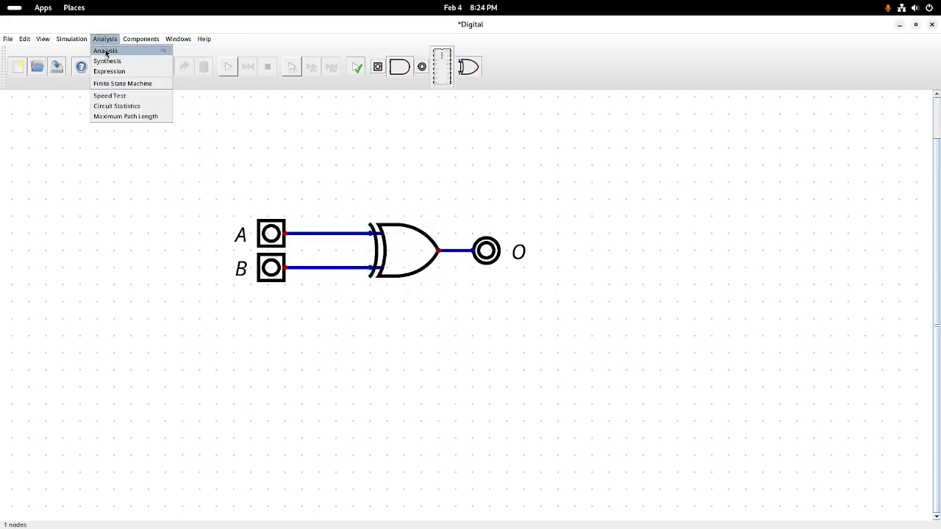
pyautogui.click(106, 52)
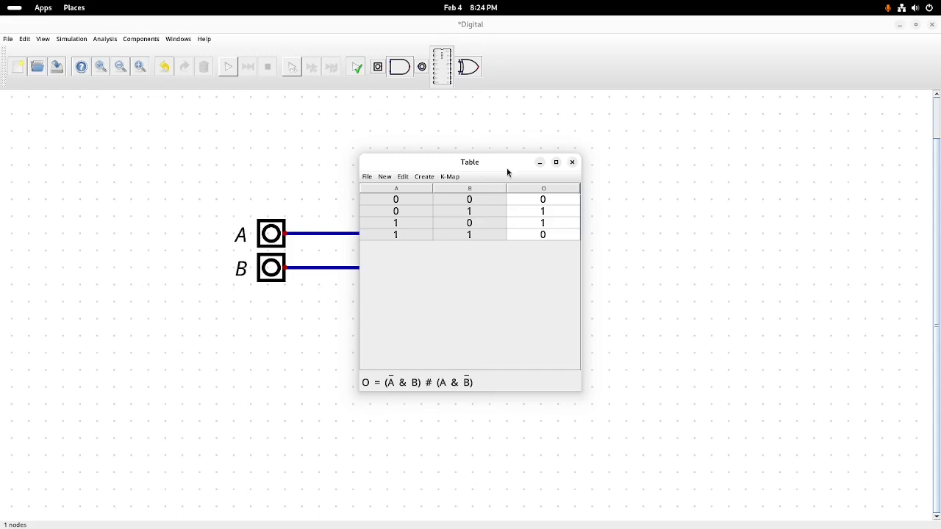
pyautogui.moveTo(506, 168); pyautogui.dragTo(710, 126)
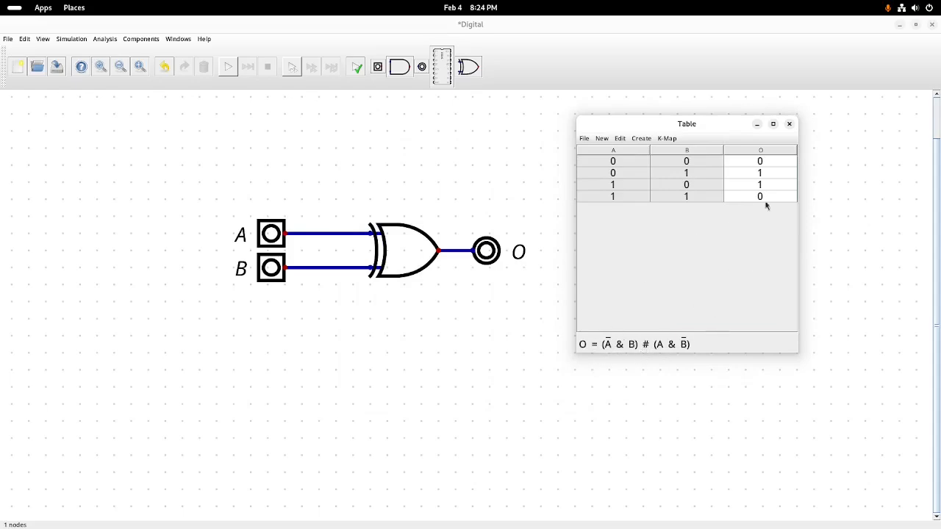
pyautogui.click(790, 124)
# Select (A & !B) # (!A & B) # 'b'0 as the expression format in the program settings and accept
pyautogui.click(8, 39)
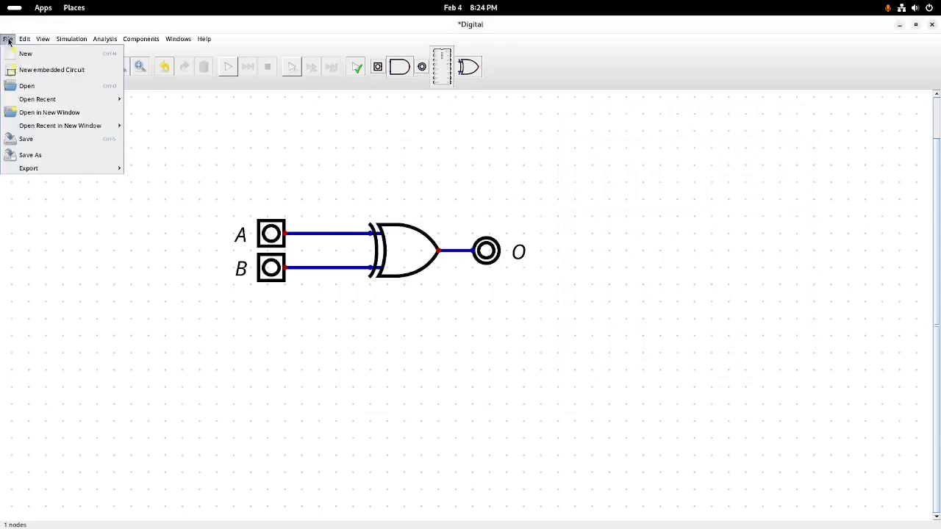
pyautogui.moveTo(29, 40)
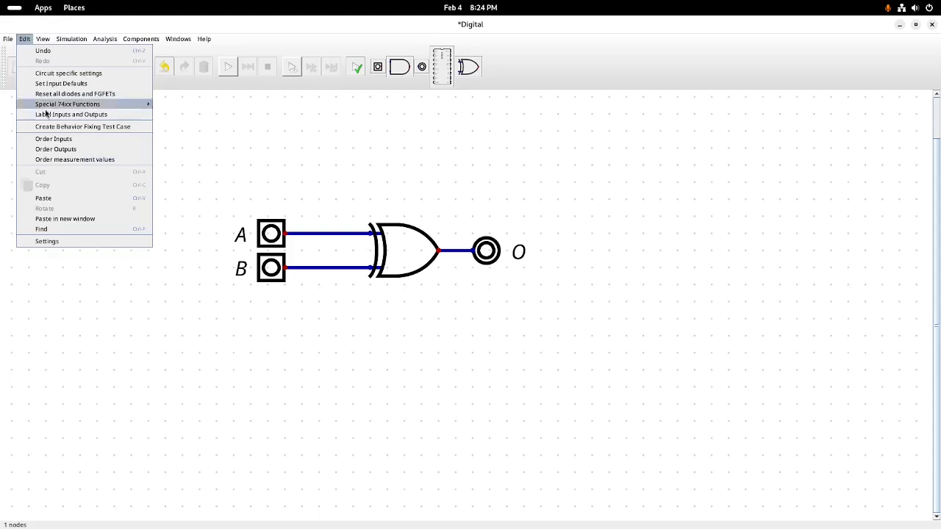
pyautogui.click(57, 240)
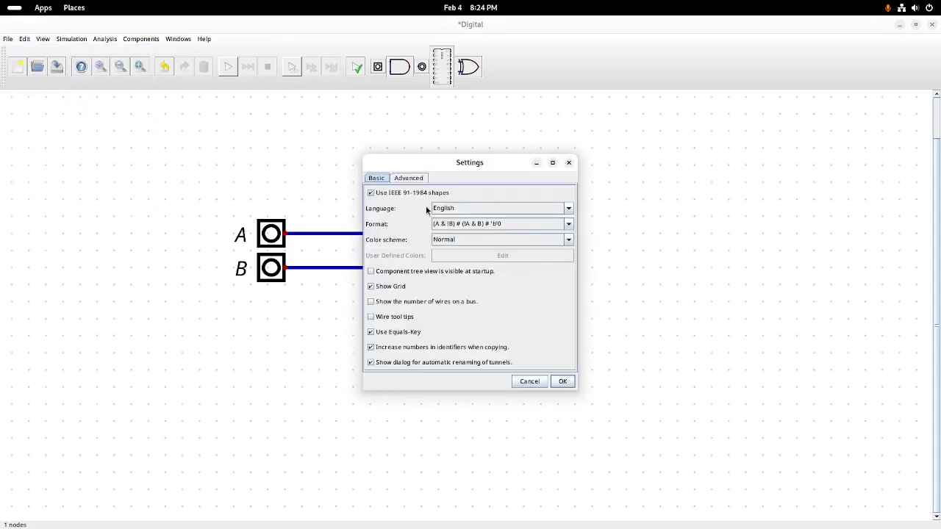
pyautogui.click(568, 225)
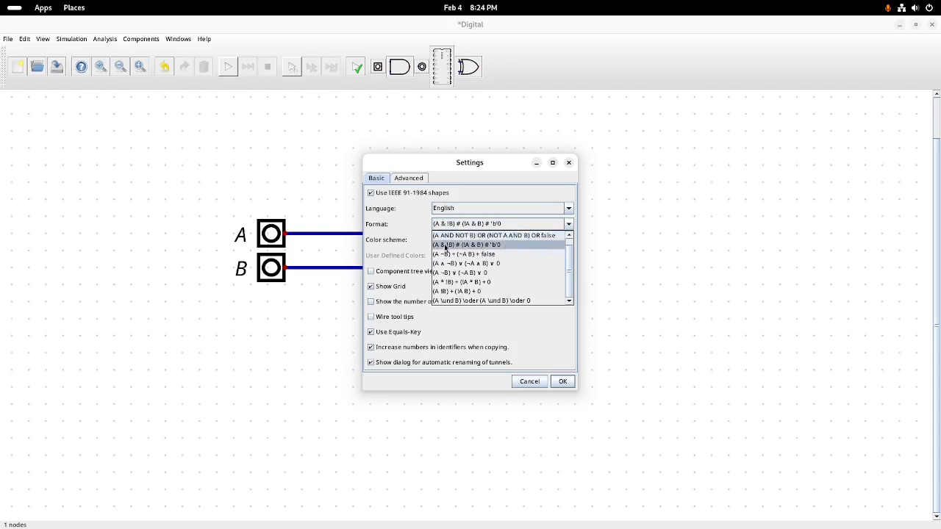
pyautogui.click(492, 248)
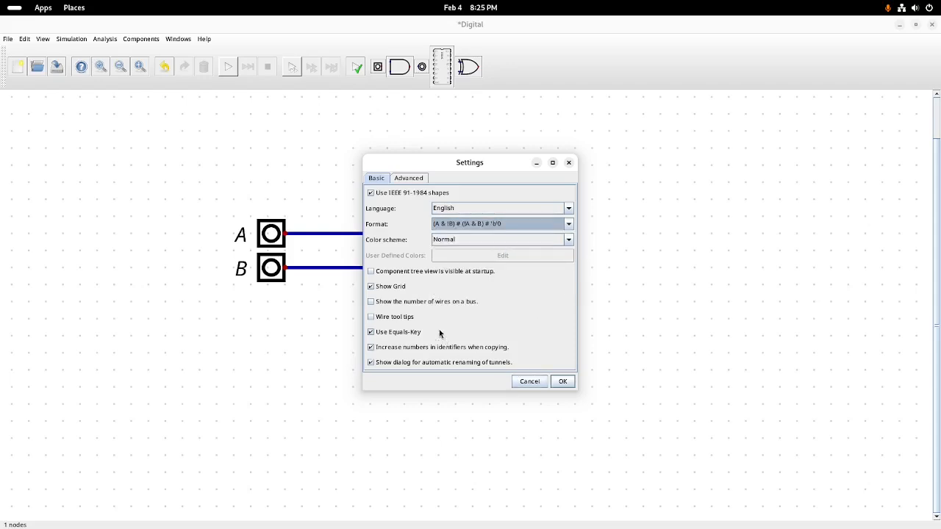
pyautogui.click(568, 383)
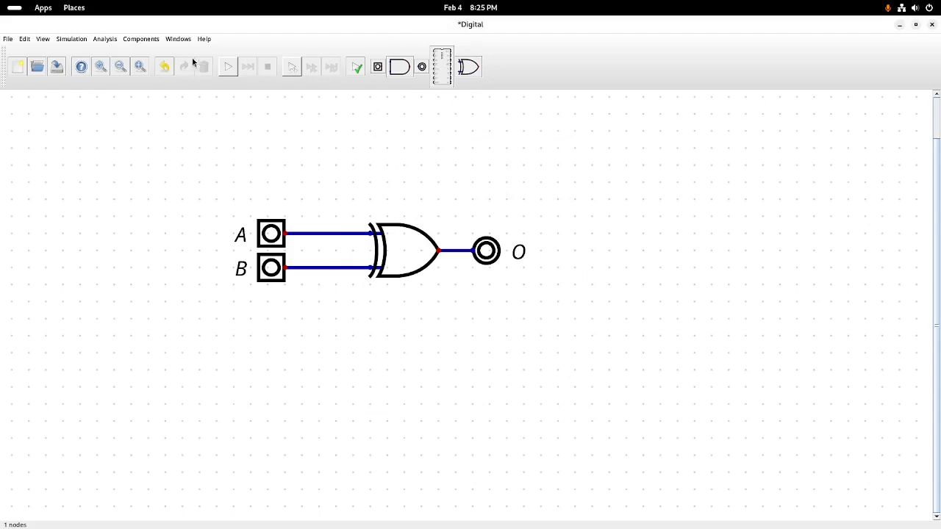
# Analyse the XOr circuit, examine the Karnaugh map of its truth table, and close the map
pyautogui.click(107, 41)
pyautogui.click(111, 50)
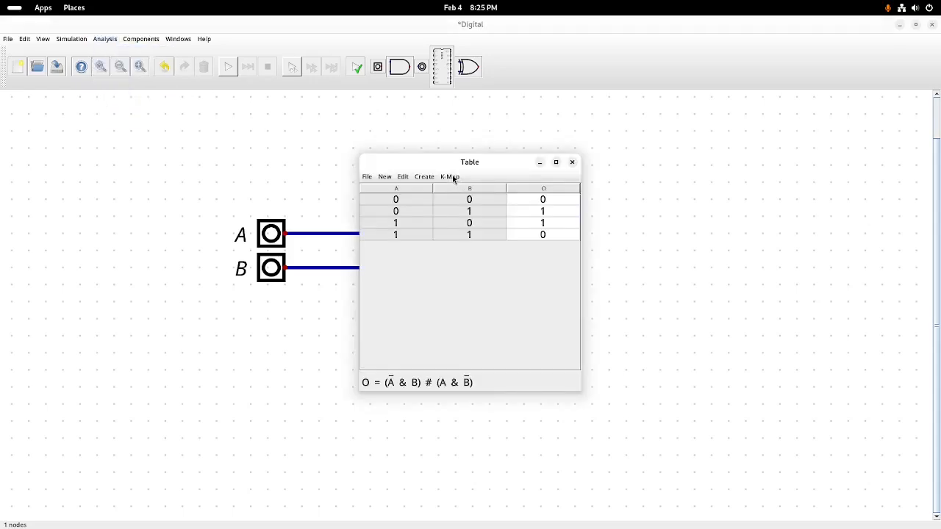
pyautogui.click(450, 177)
pyautogui.click(451, 191)
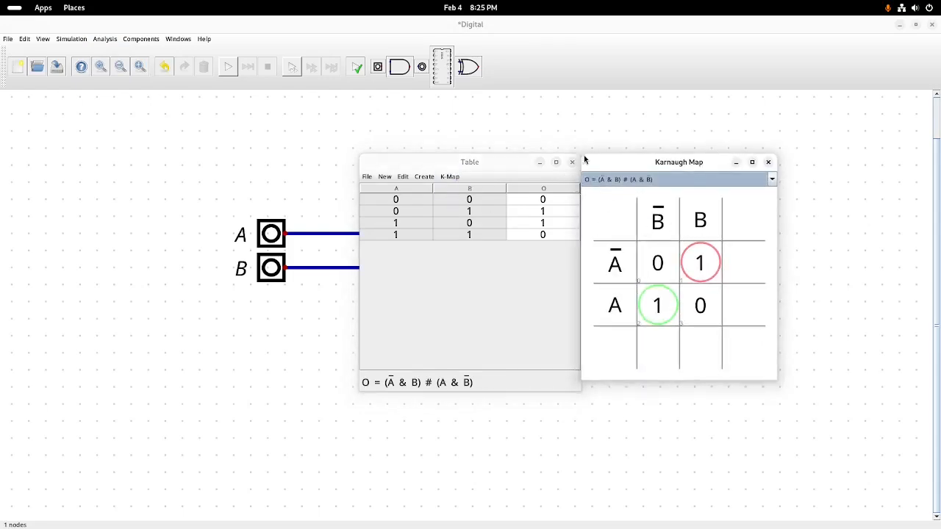
pyautogui.click(769, 162)
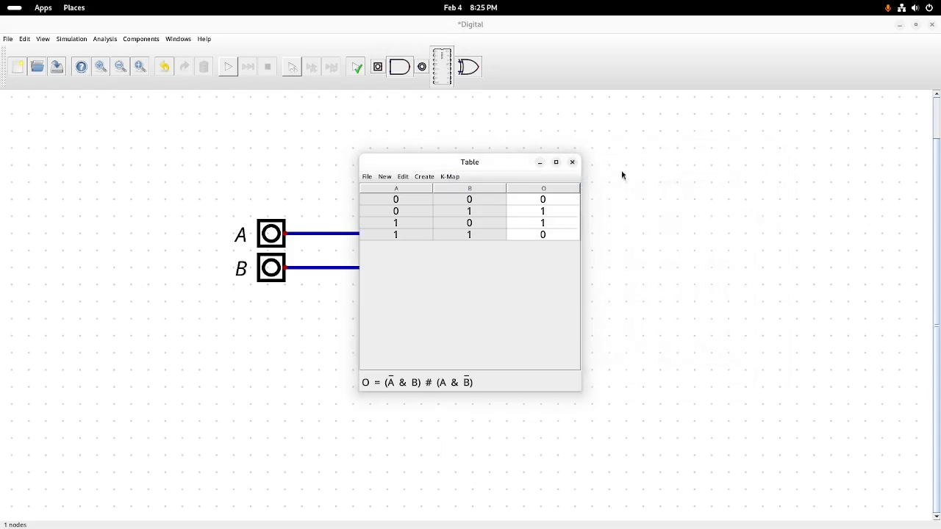
# Generate the circuit variant with NAnd gates from the XOr truth table, inspect it, and close the generated circuit
pyautogui.click(404, 177)
pyautogui.moveTo(424, 177)
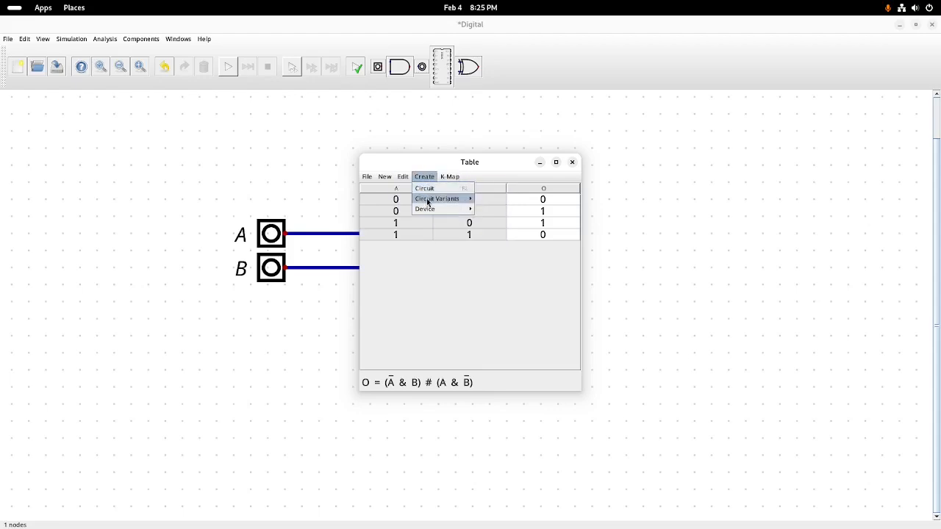
pyautogui.moveTo(435, 199)
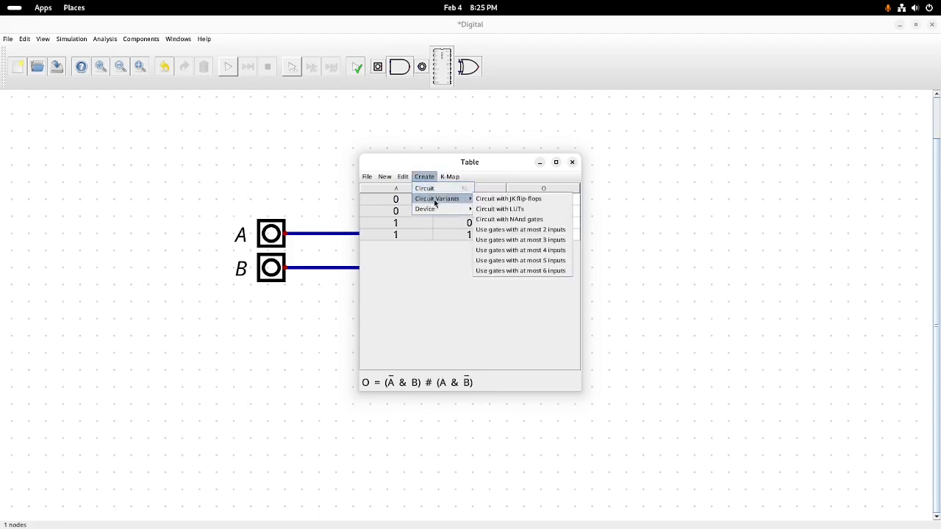
pyautogui.click(529, 220)
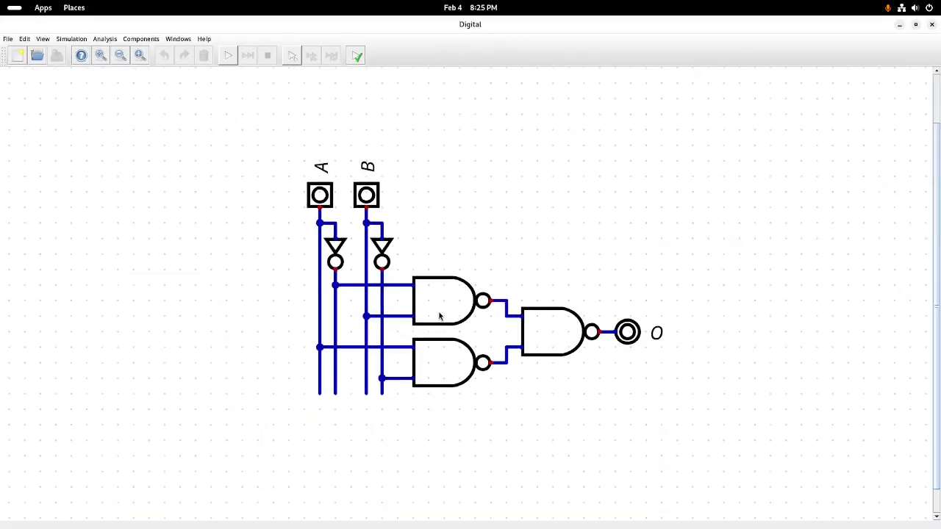
pyautogui.click(931, 26)
# Examine the device options for creating a GAL22v10 JEDEC file from the truth table, and close the table
pyautogui.click(424, 177)
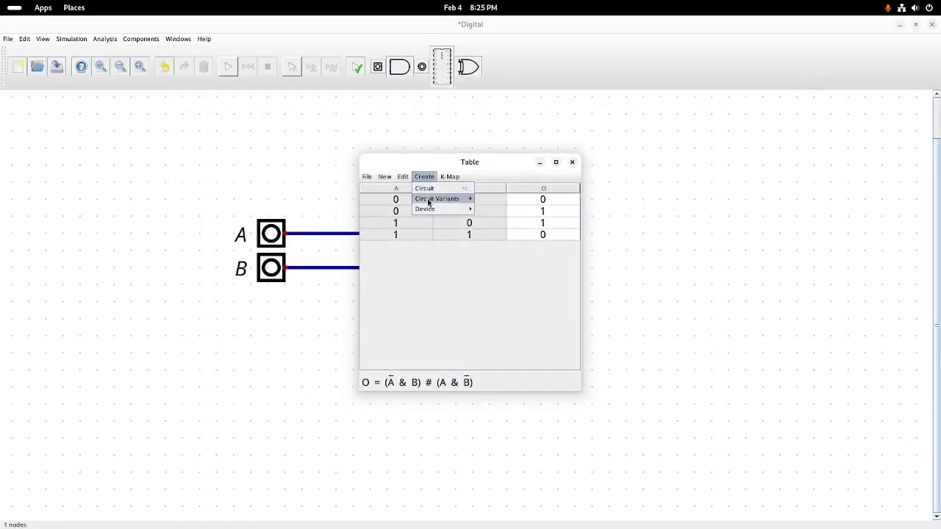
pyautogui.moveTo(430, 211)
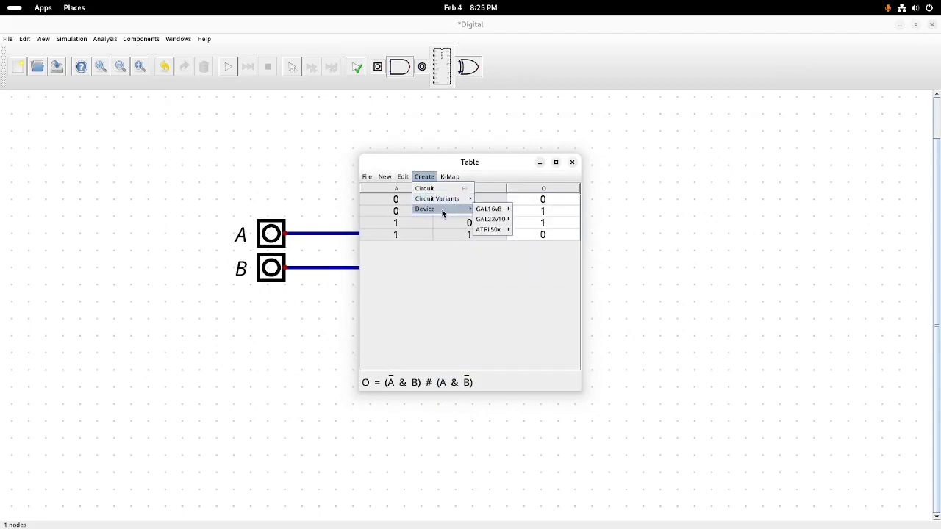
pyautogui.moveTo(506, 222)
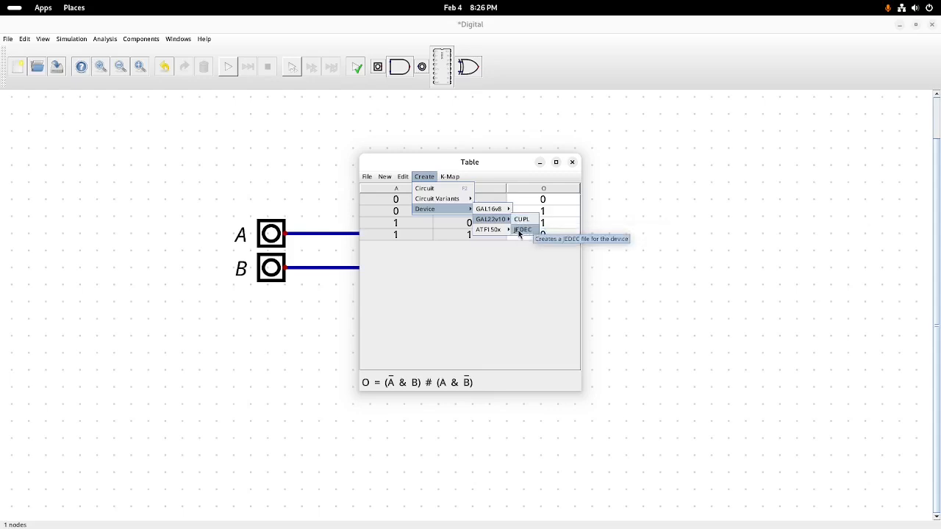
pyautogui.click(573, 163)
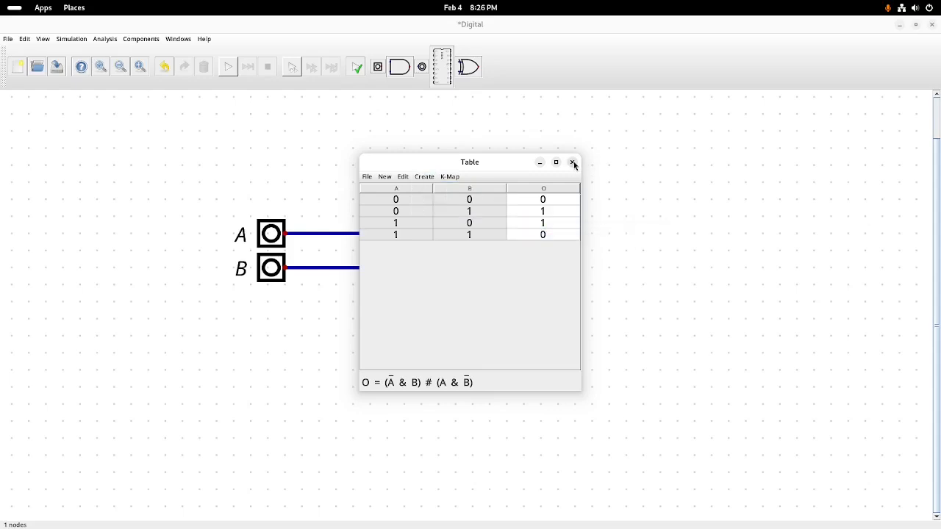
pyautogui.click(573, 163)
# Assign pin number 1 to input A
pyautogui.rightClick(267, 234)
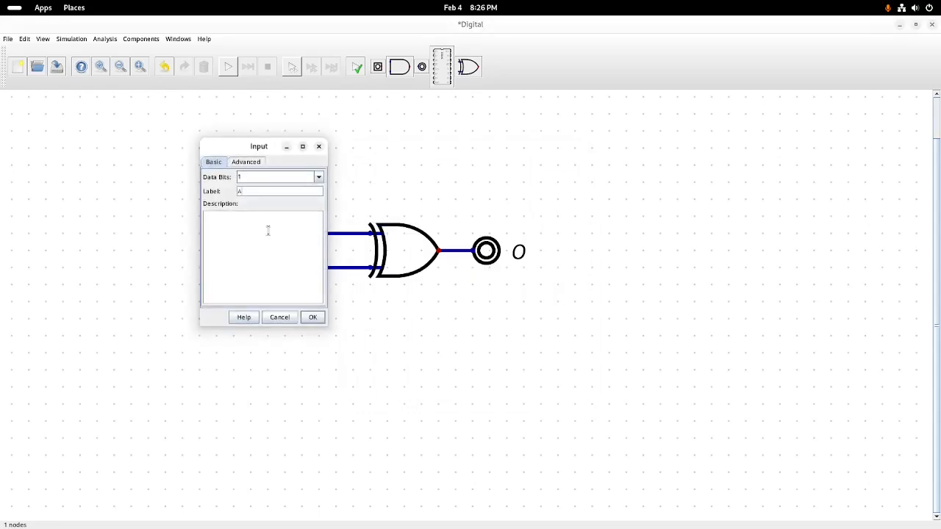
pyautogui.click(247, 164)
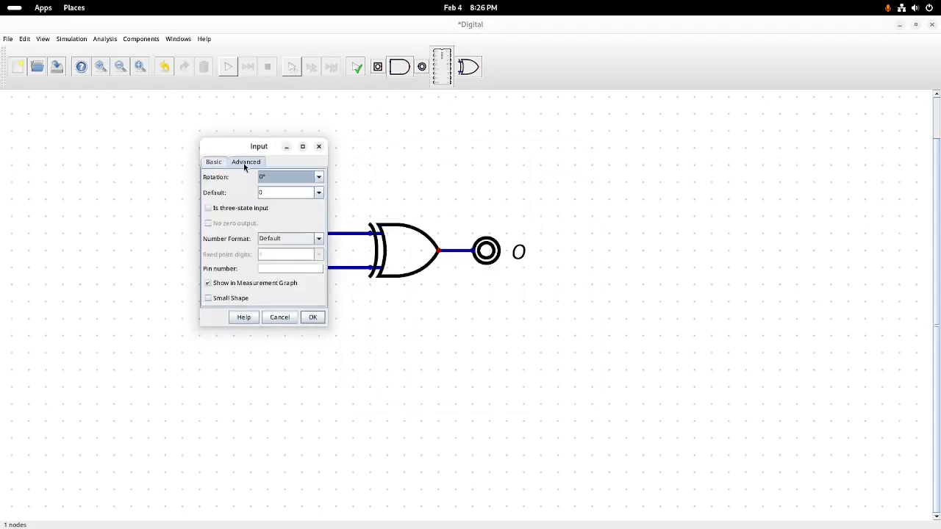
pyautogui.click(277, 267)
pyautogui.write('1')
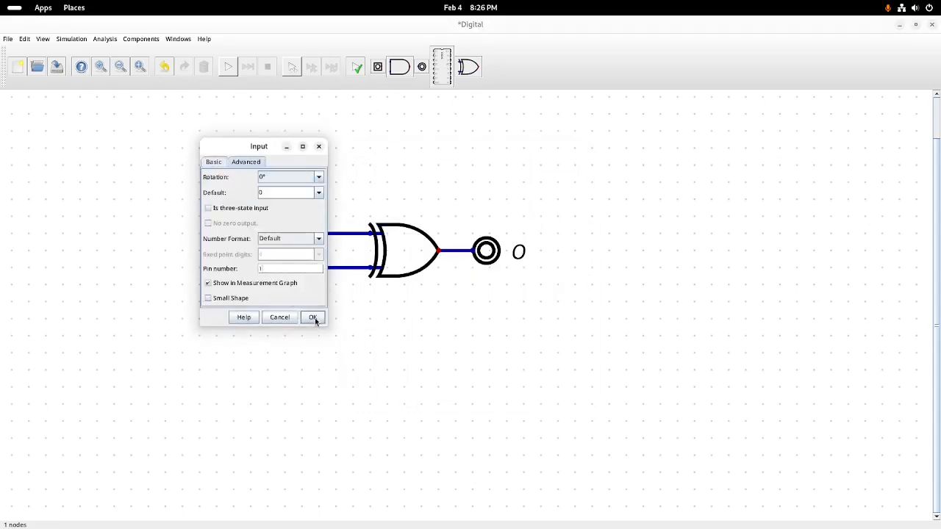
pyautogui.click(314, 317)
# Assign pin number 2 to input B
pyautogui.rightClick(268, 268)
pyautogui.click(254, 199)
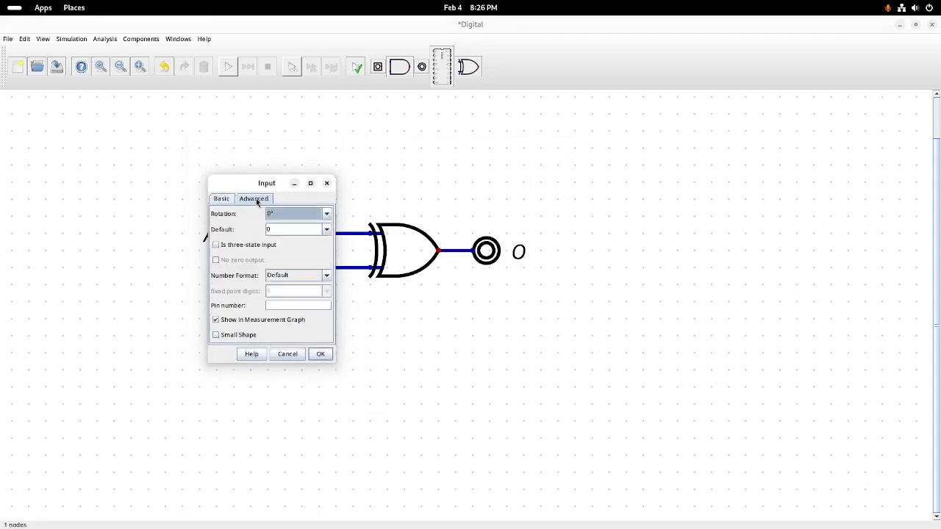
pyautogui.click(283, 305)
pyautogui.write('2')
pyautogui.click(321, 354)
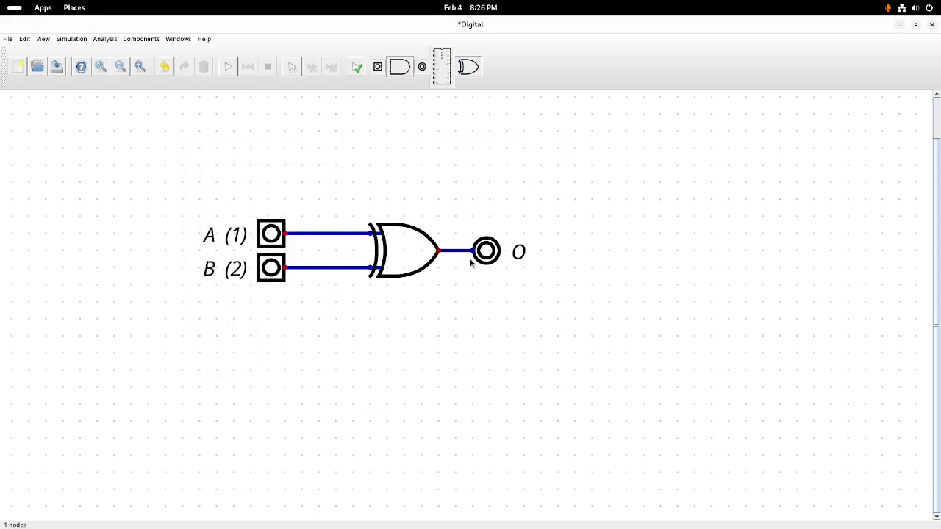
# Assign pin number 23 to output O
pyautogui.rightClick(486, 251)
pyautogui.click(468, 197)
pyautogui.click(513, 259)
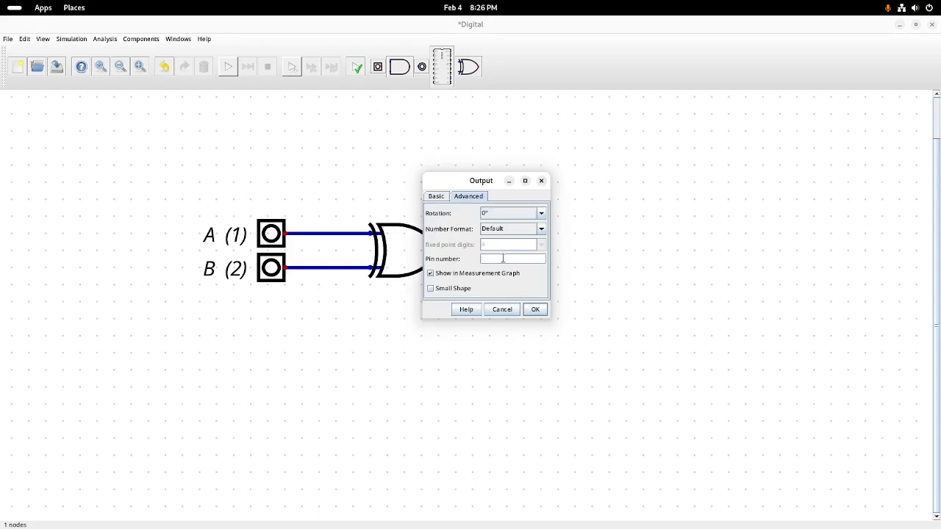
pyautogui.write('23')
pyautogui.click(535, 310)
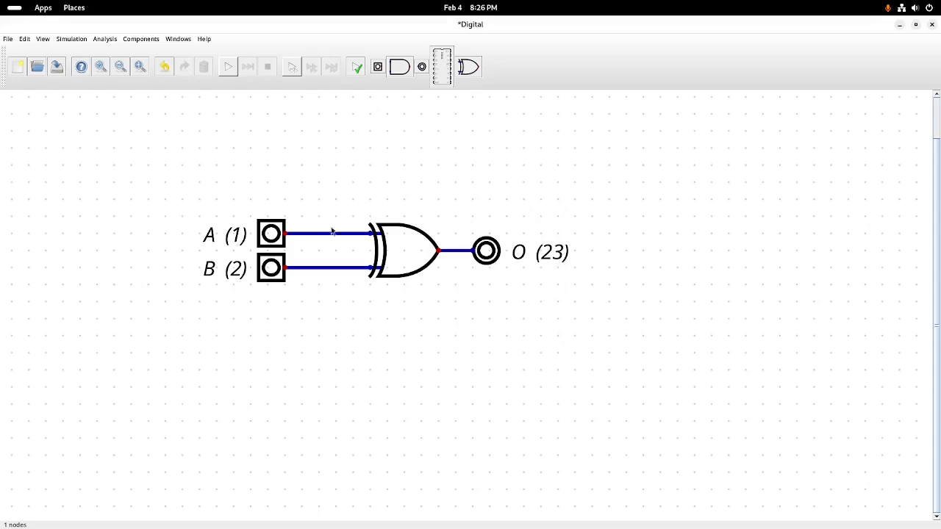
# Delete the entire XOr circuit together with its inputs, output and wires
pyautogui.moveTo(131, 173); pyautogui.dragTo(630, 378)
pyautogui.press('Delete')
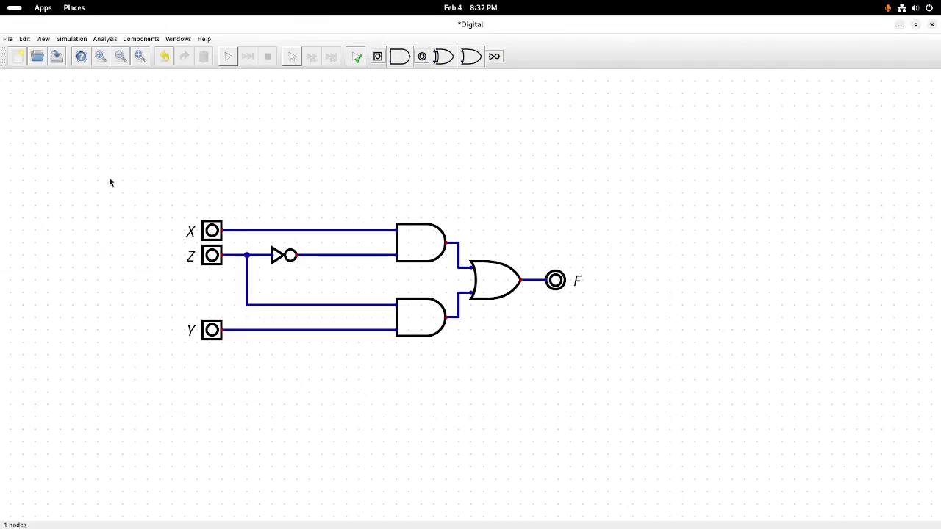
# Move inputs X, Z and Y with the inverter and their wiring closer to the two AND gates
pyautogui.moveTo(109, 176); pyautogui.dragTo(336, 400)
pyautogui.moveTo(200, 270); pyautogui.dragTo(250, 270)
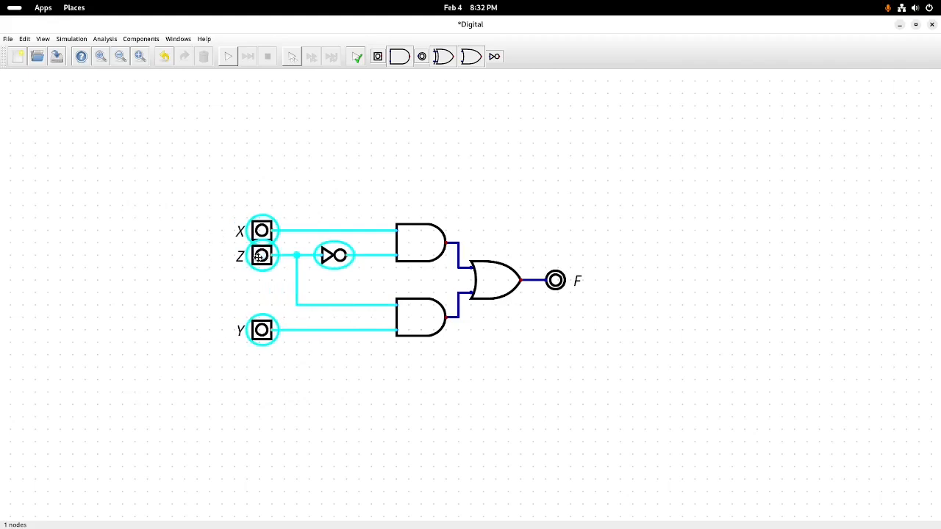
pyautogui.click(403, 180)
pyautogui.moveTo(403, 181); pyautogui.dragTo(530, 228)
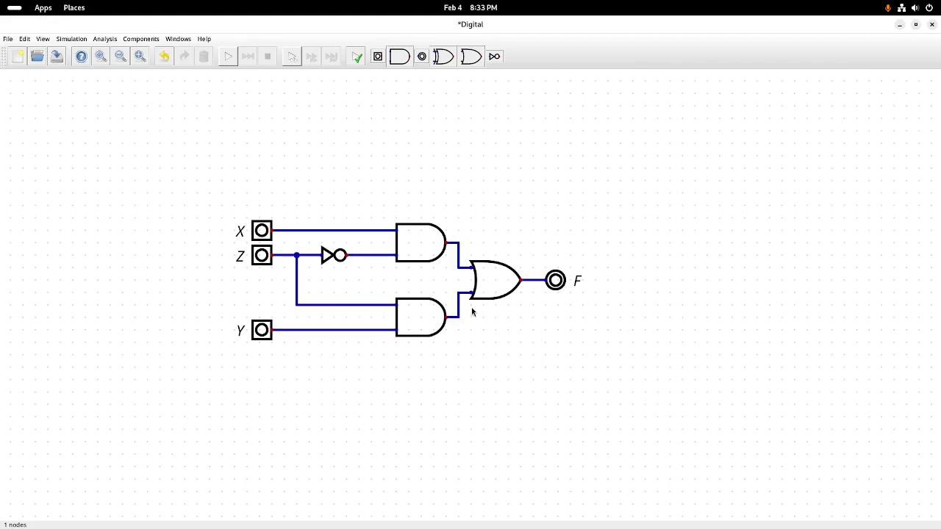
# Analyse the circuit with inputs X, Z and Y and place its truth table beside the schematic
pyautogui.scroll(-1, 471, 310)
pyautogui.scroll(1, 471, 310)
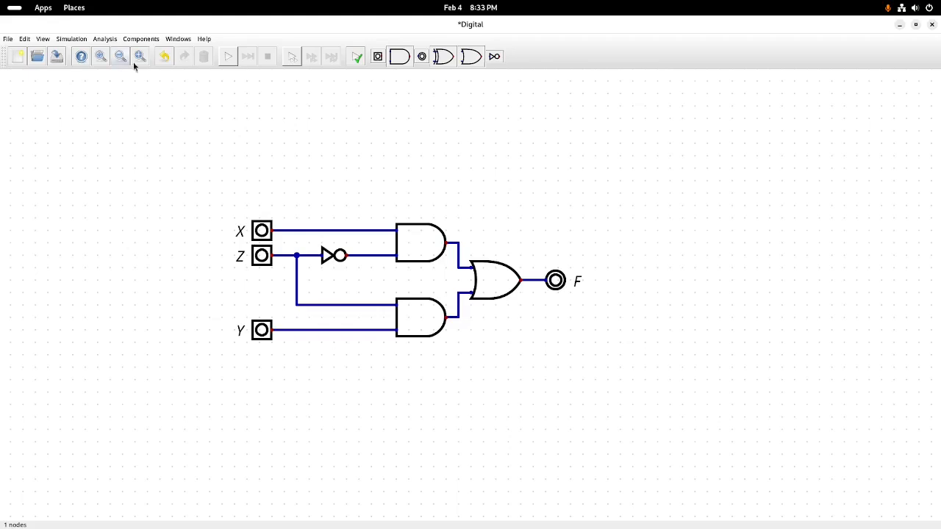
pyautogui.click(103, 39)
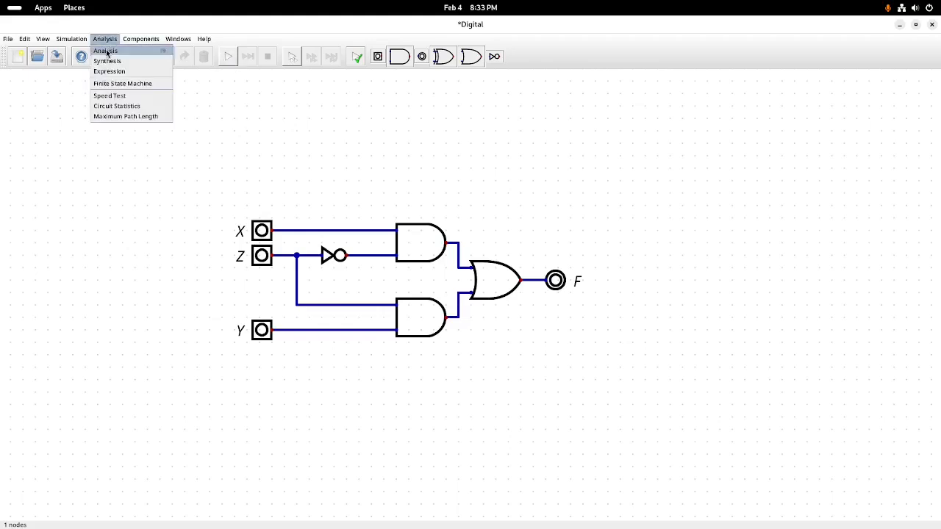
pyautogui.click(106, 51)
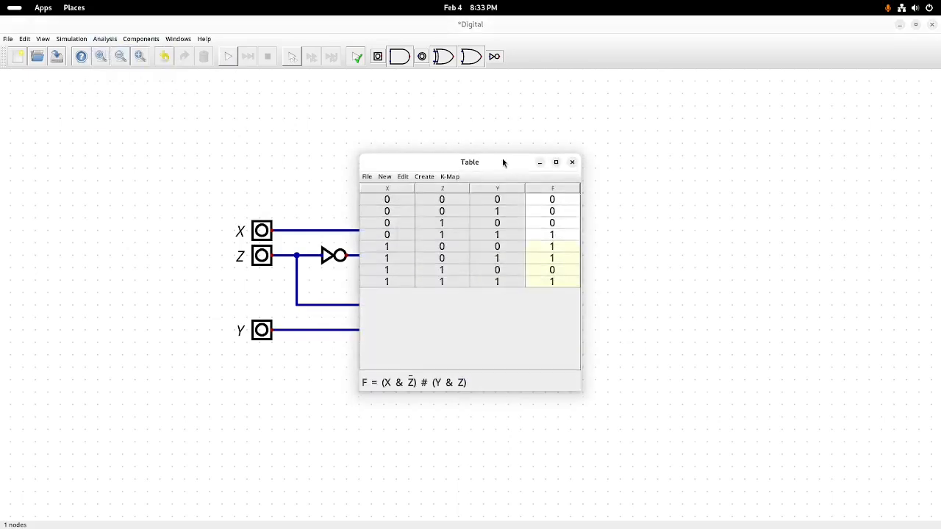
pyautogui.moveTo(505, 162); pyautogui.dragTo(695, 127)
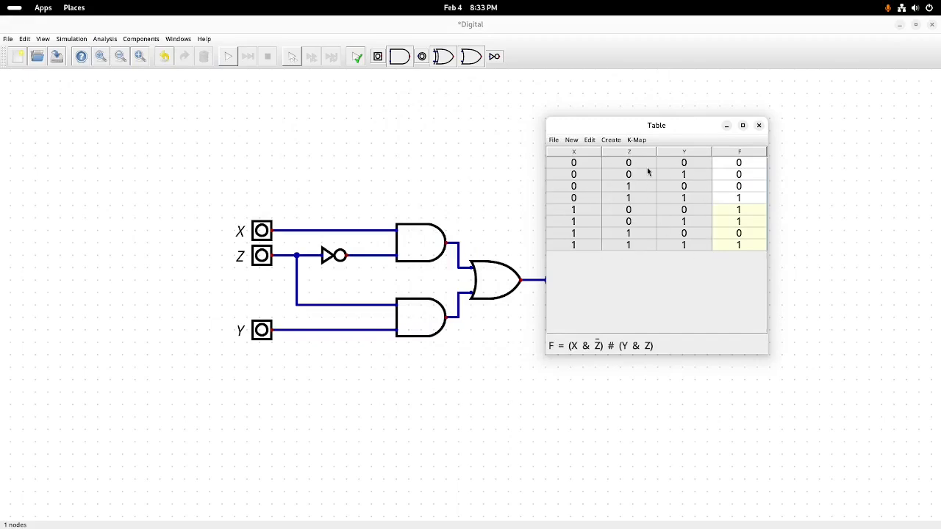
# Examine the Karnaugh map for output F, and close both the map and the truth table
pyautogui.click(637, 139)
pyautogui.click(637, 151)
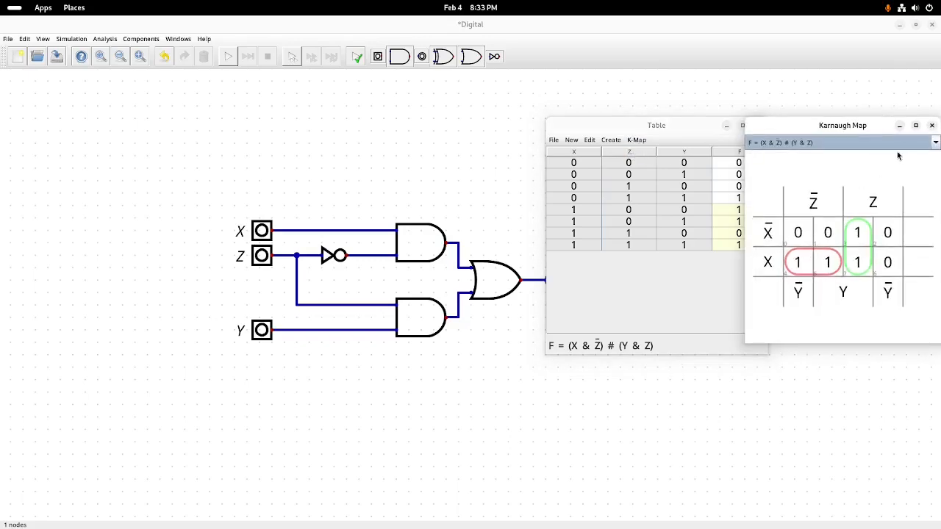
pyautogui.moveTo(872, 127); pyautogui.dragTo(760, 71)
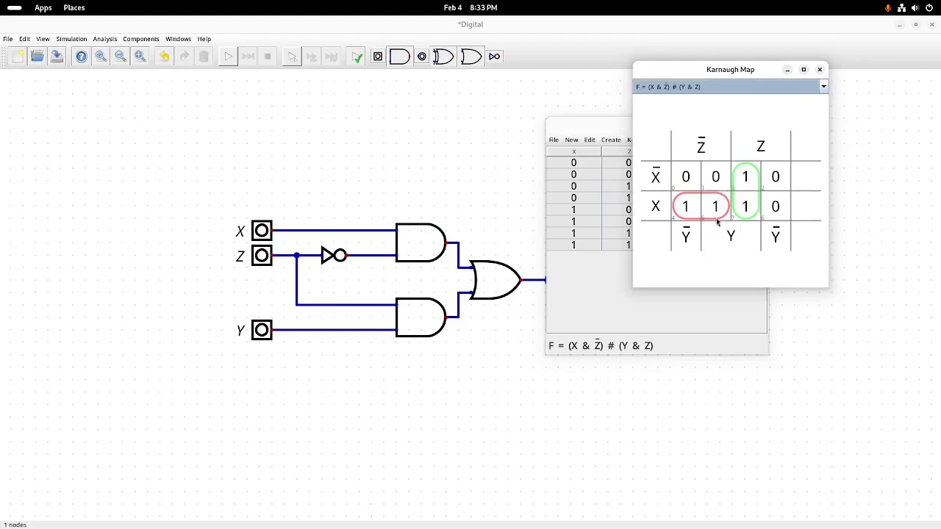
pyautogui.click(820, 70)
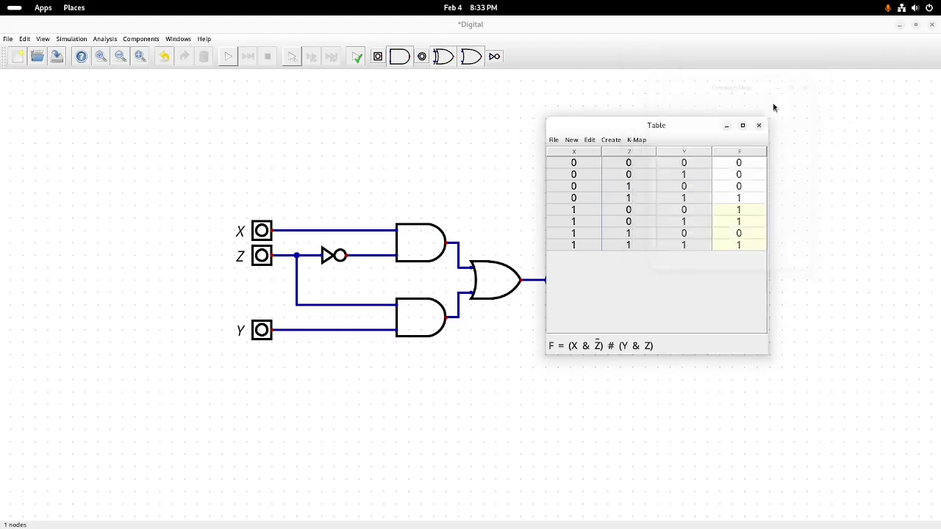
pyautogui.click(759, 127)
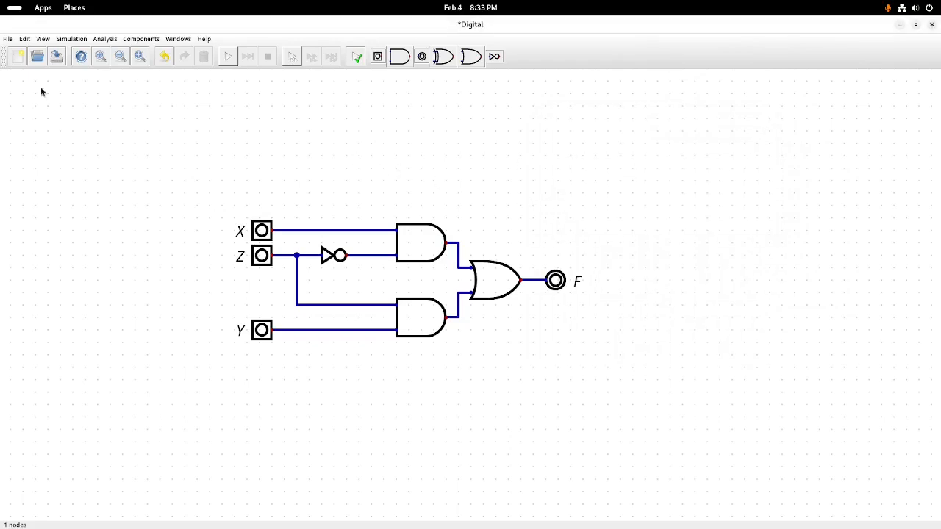
# Check the maximum path length of the circuit and dismiss the result
pyautogui.click(105, 39)
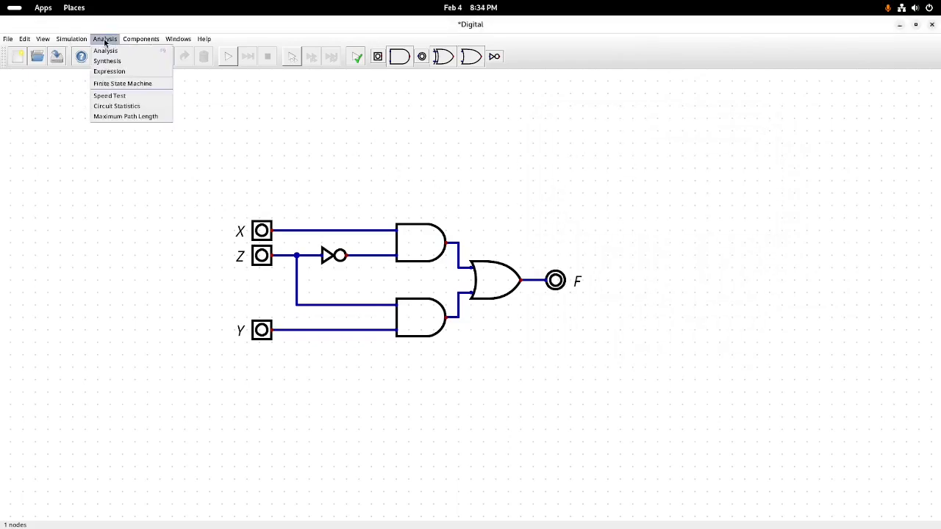
pyautogui.click(127, 117)
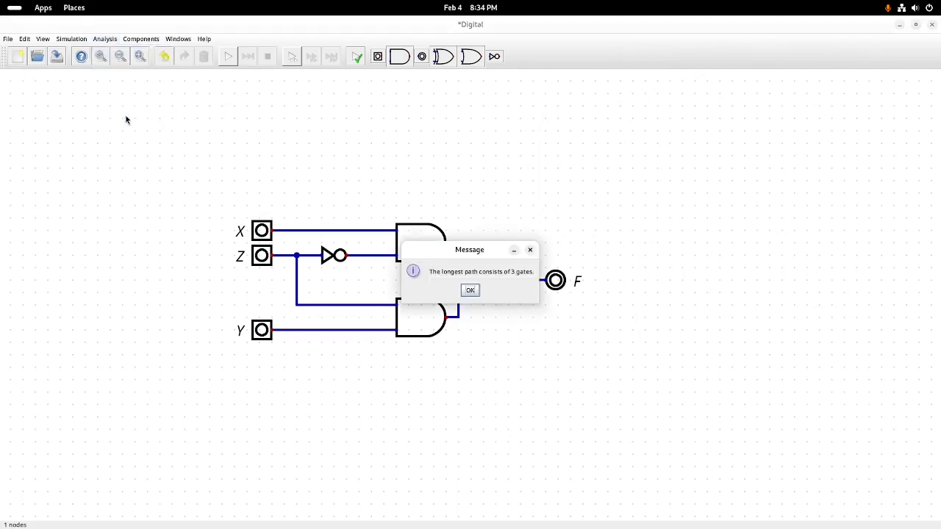
pyautogui.moveTo(484, 251); pyautogui.dragTo(623, 209)
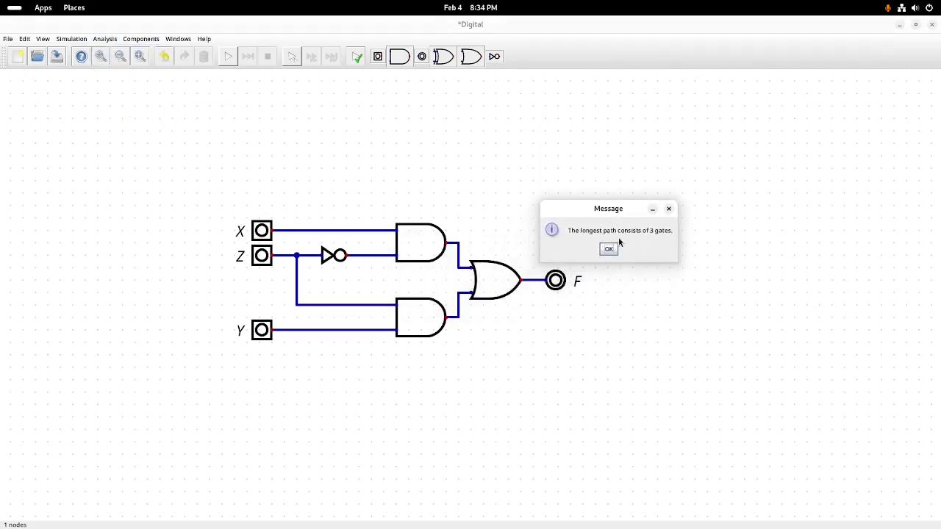
pyautogui.click(669, 209)
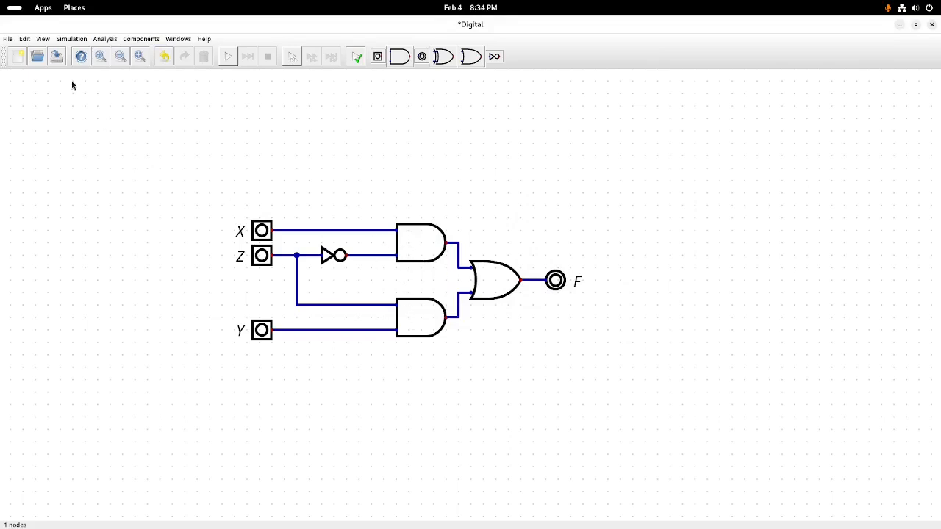
# Simulate the circuit, switch inputs X, Z and Y on and back off, and stop the simulation
pyautogui.click(70, 39)
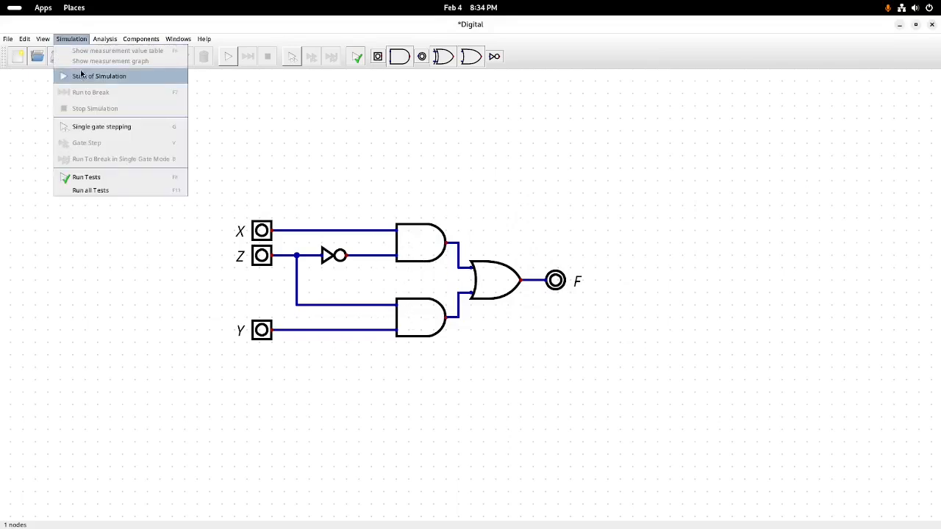
pyautogui.click(83, 76)
pyautogui.click(262, 231)
pyautogui.click(262, 256)
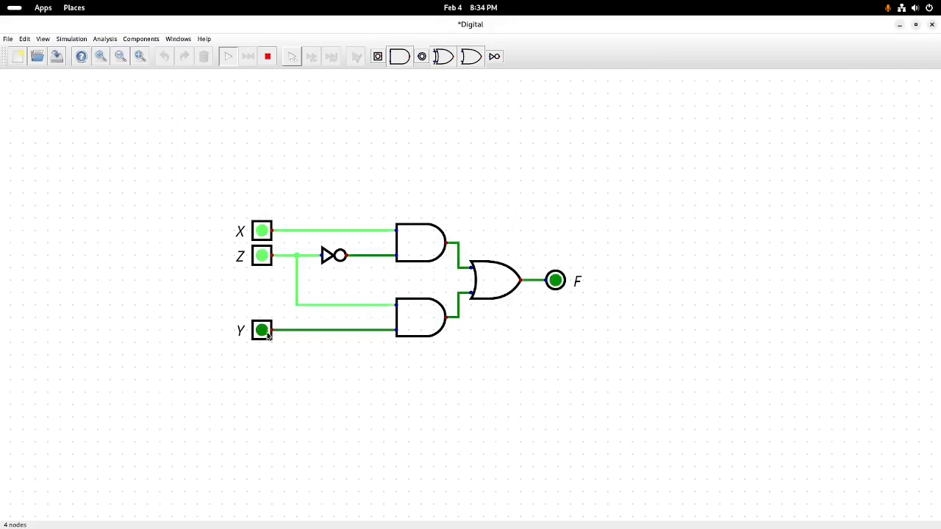
pyautogui.click(262, 331)
pyautogui.click(262, 256)
pyautogui.click(262, 231)
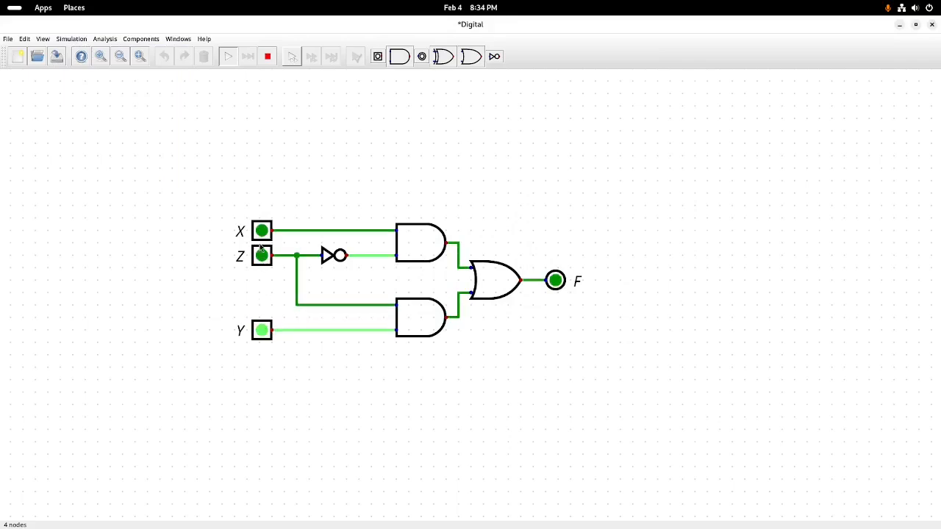
pyautogui.click(262, 331)
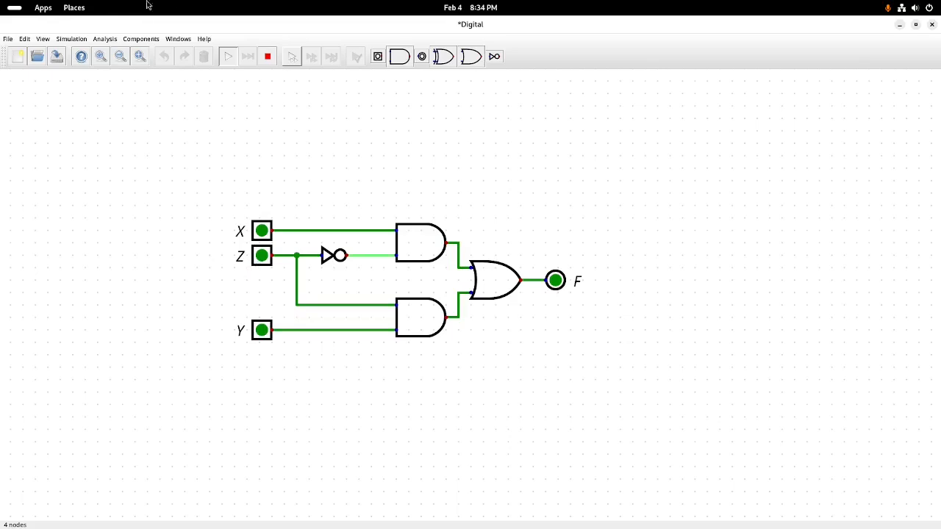
pyautogui.click(268, 57)
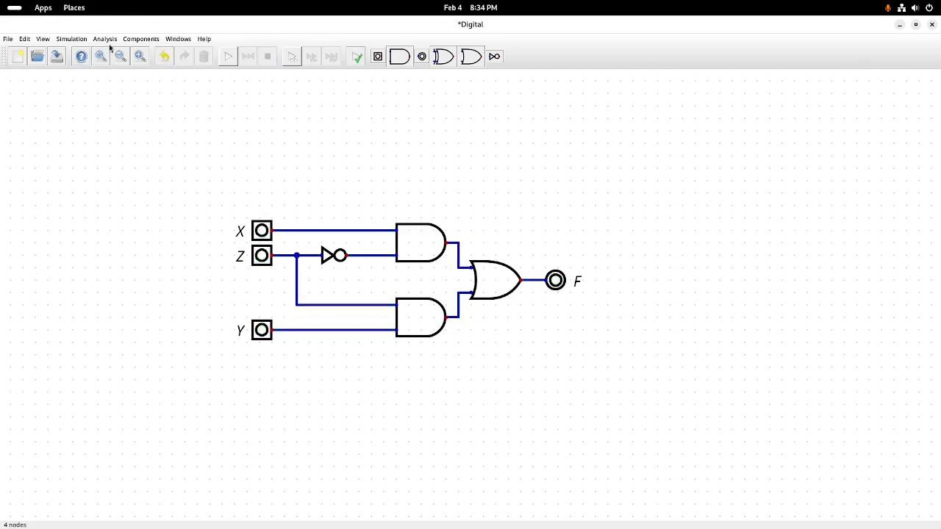
# Start single gate stepping and place the measurement value table and measurement graph clear of the schematic
pyautogui.click(71, 38)
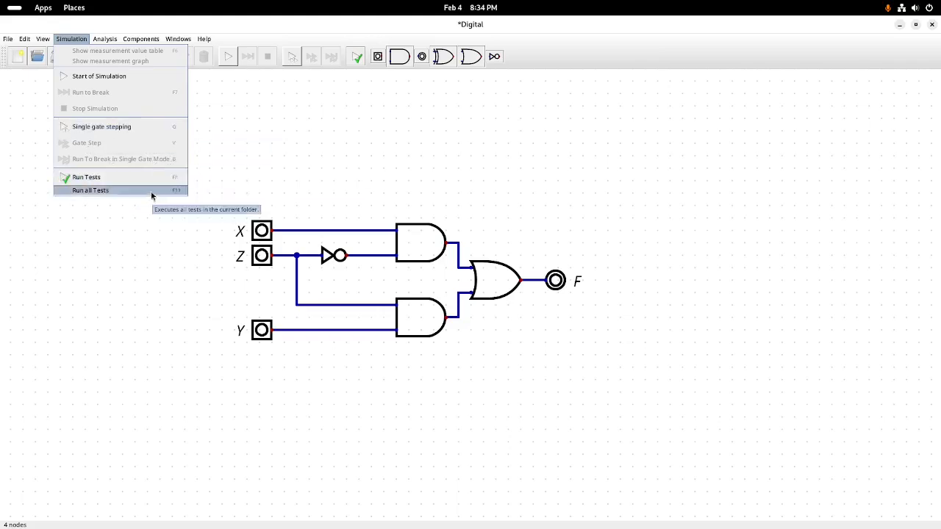
pyautogui.click(107, 128)
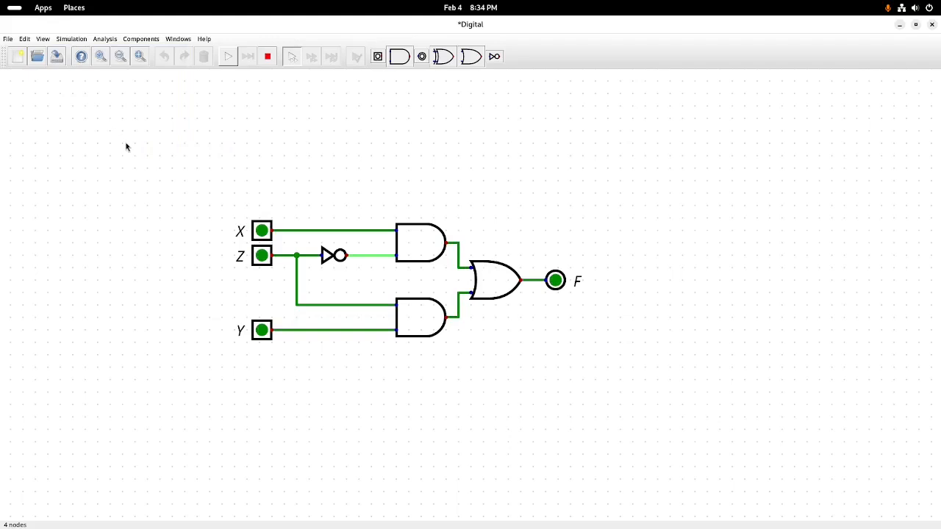
pyautogui.click(70, 39)
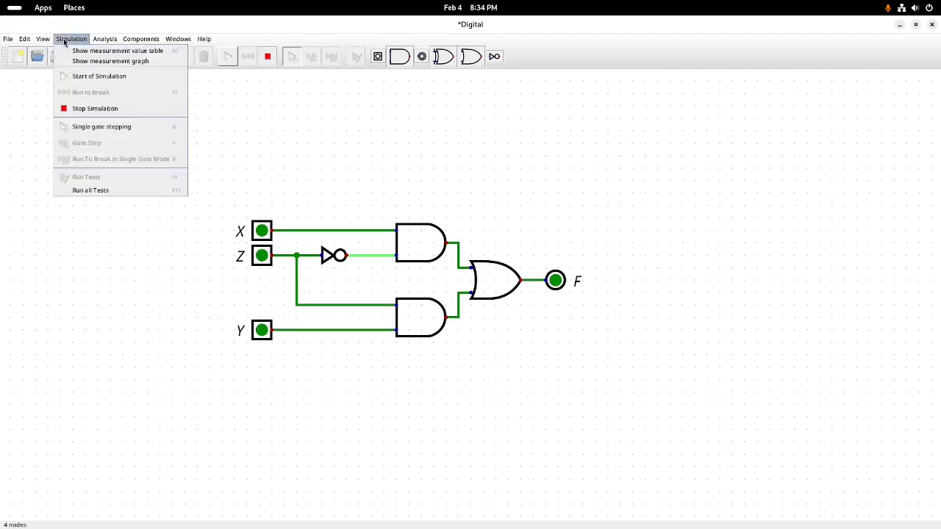
pyautogui.click(132, 58)
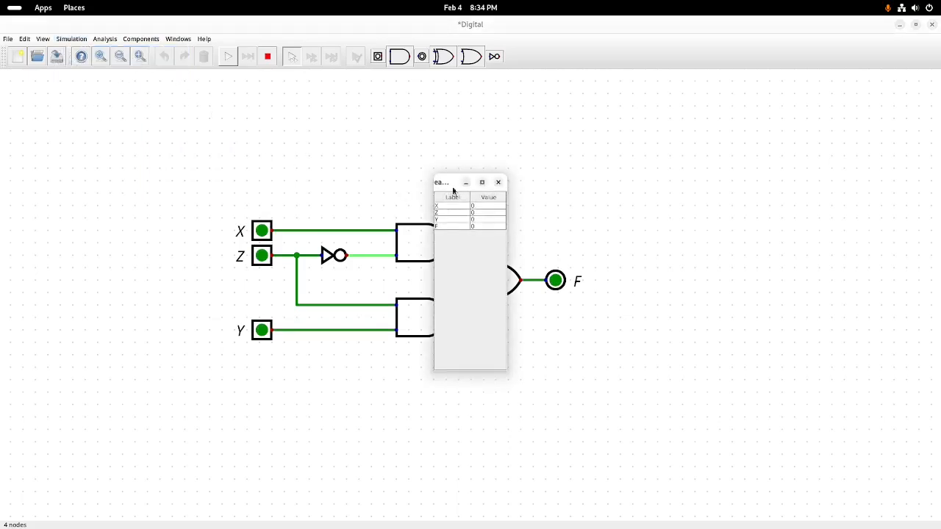
pyautogui.moveTo(449, 183); pyautogui.dragTo(614, 179)
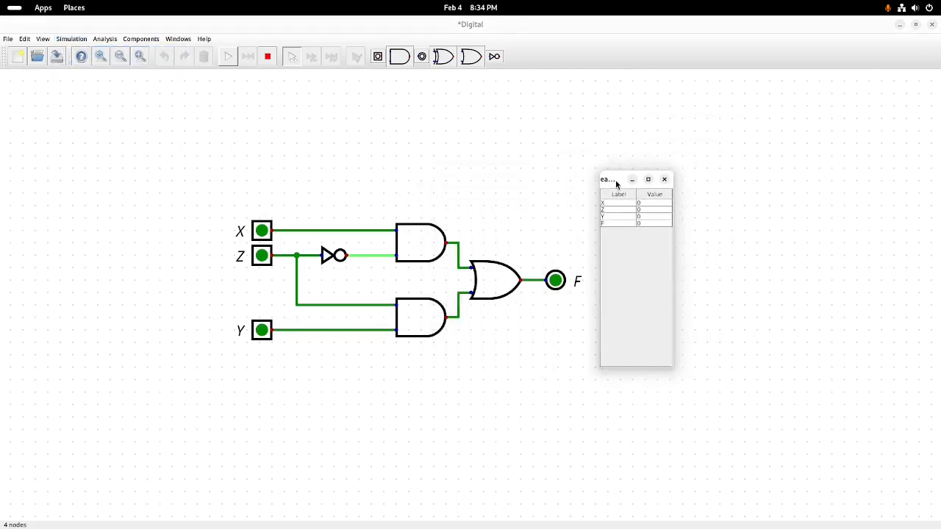
pyautogui.click(70, 38)
pyautogui.click(82, 64)
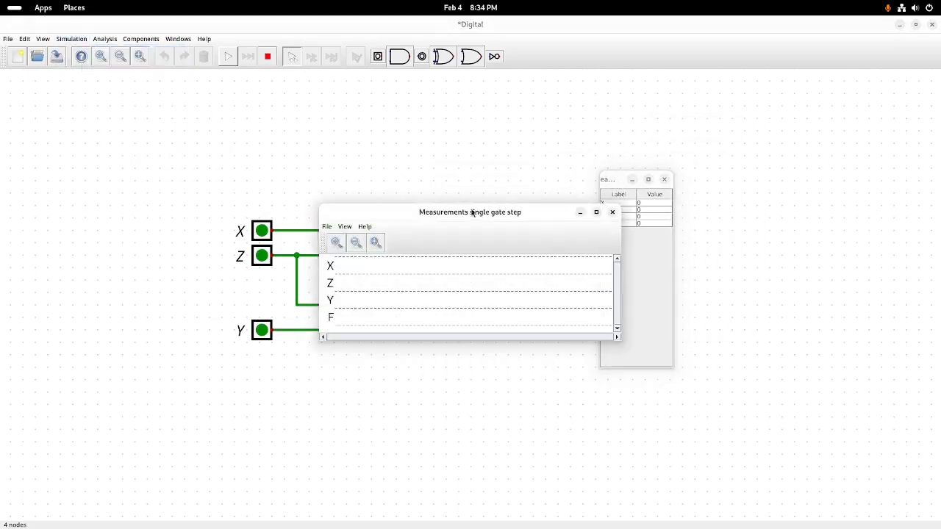
pyautogui.moveTo(424, 213); pyautogui.dragTo(341, 77)
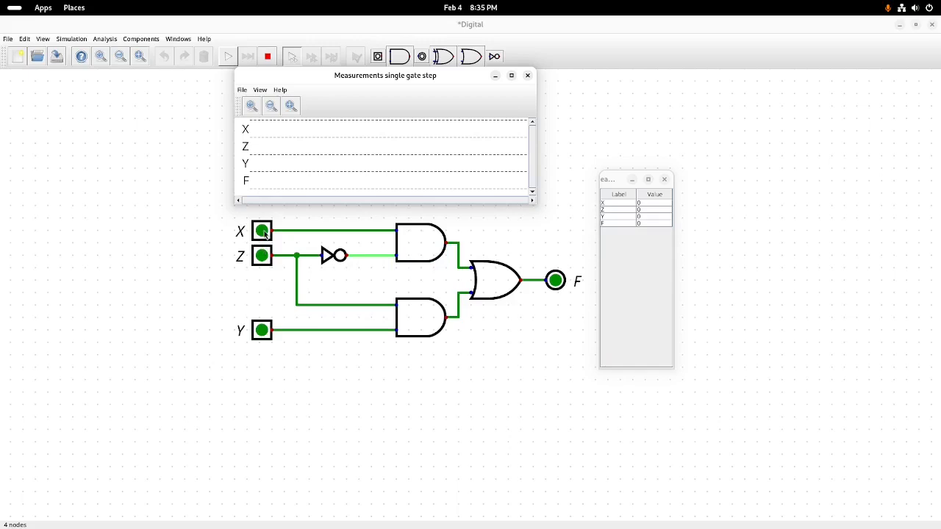
# Switch inputs Z and Y on, Z back off and X on, recording the signals in the measurement graph
pyautogui.click(262, 259)
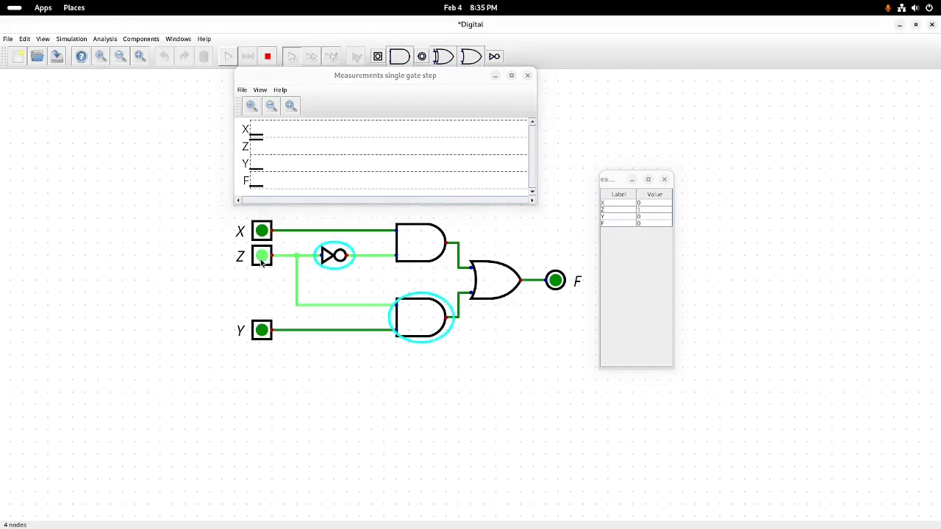
pyautogui.click(263, 332)
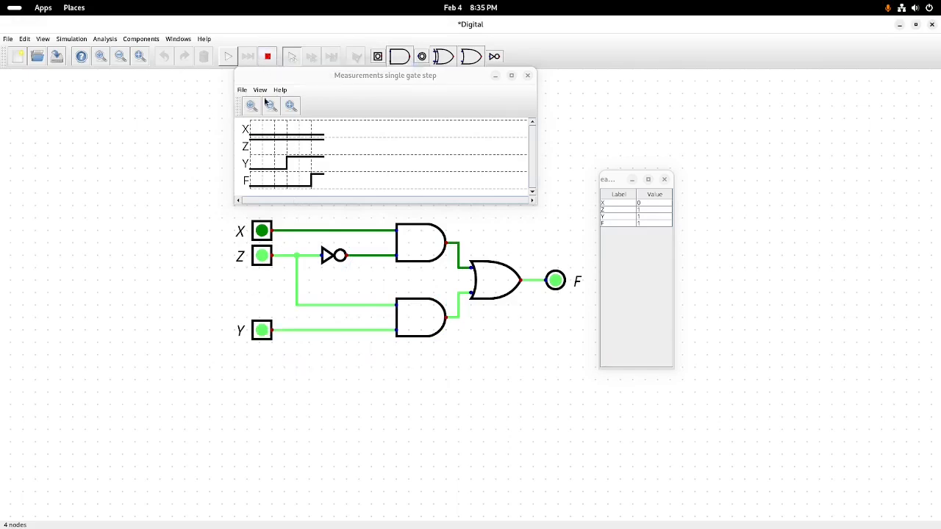
pyautogui.click(262, 256)
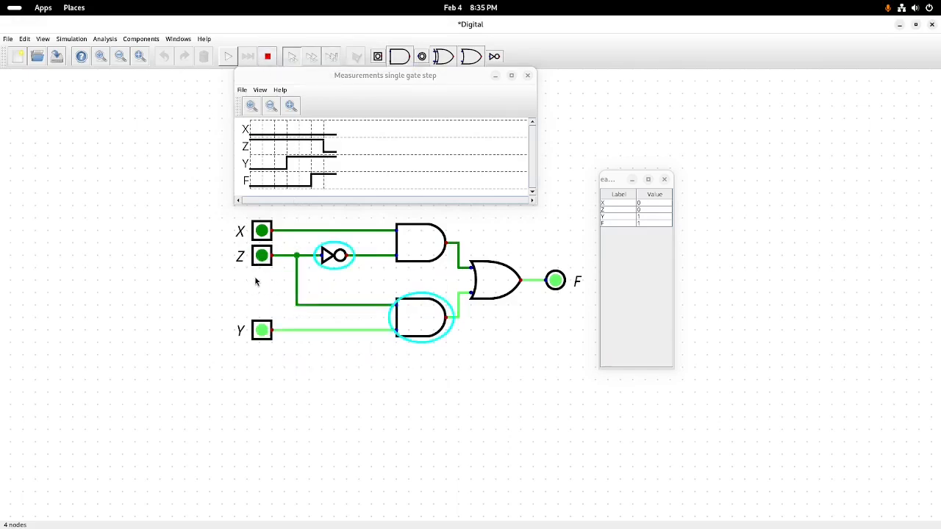
pyautogui.click(263, 230)
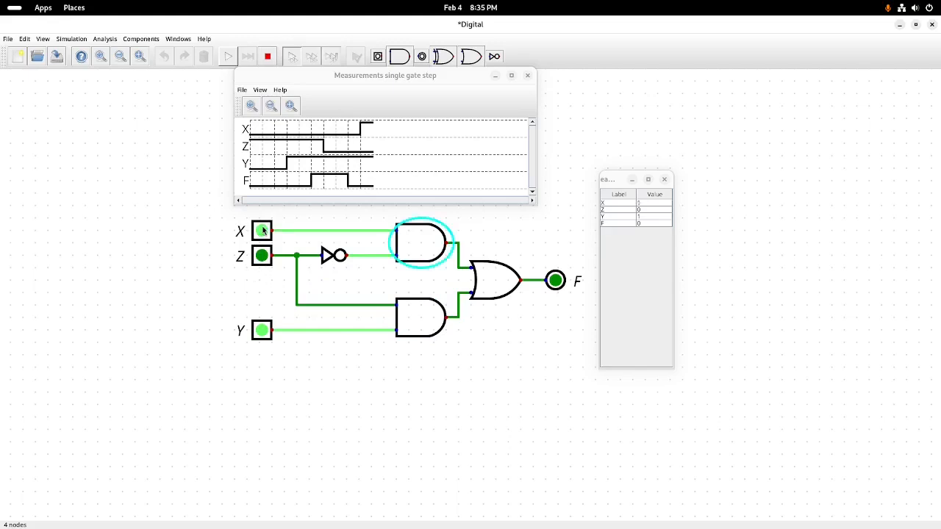
# Toggle input Z repeatedly while X and Y stay on to examine how output F responds, ending with Z off
pyautogui.click(262, 258)
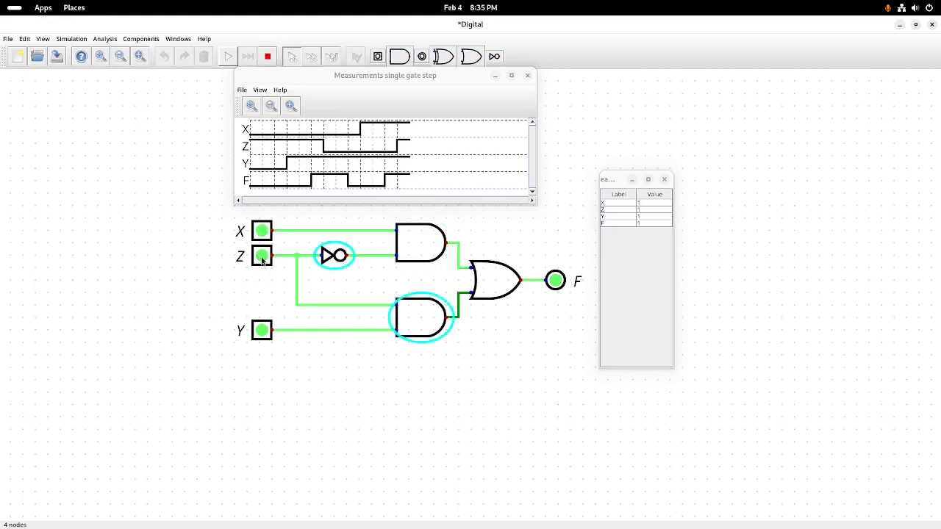
pyautogui.click(263, 257)
pyautogui.click(263, 257)
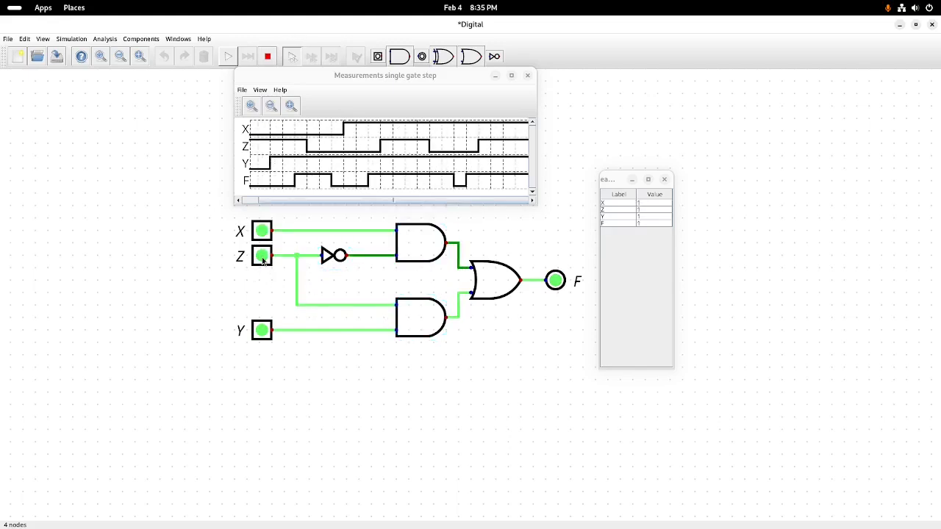
pyautogui.click(262, 258)
pyautogui.click(263, 258)
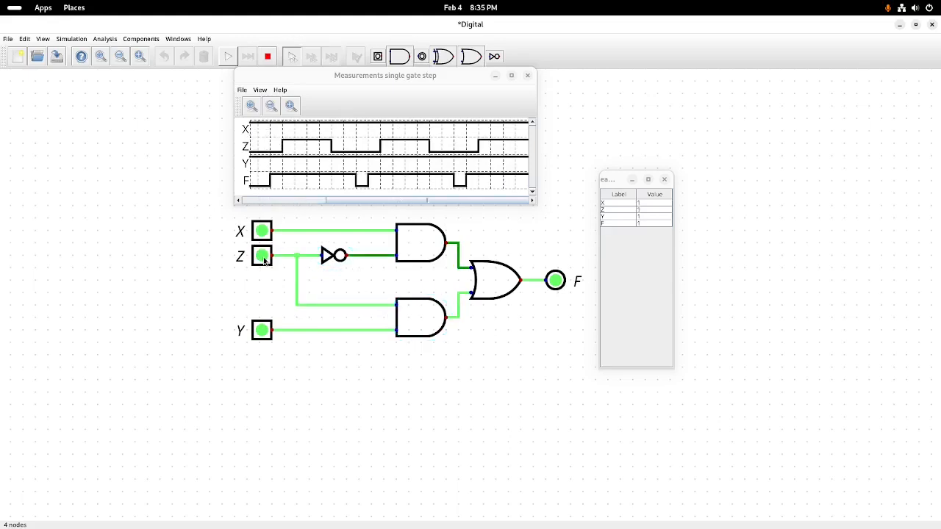
pyautogui.click(264, 258)
pyautogui.click(263, 259)
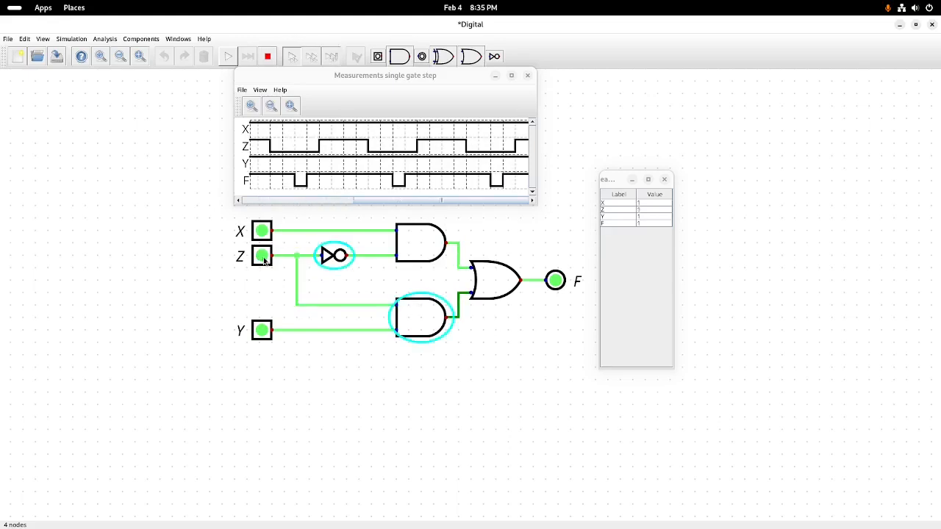
pyautogui.click(264, 258)
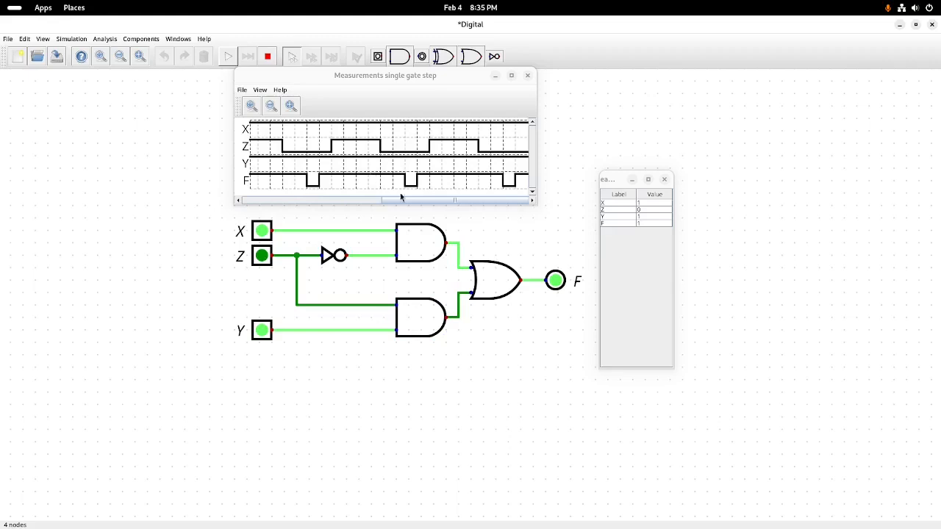
# Reopen the measurement graph with an empty trace, and switch input Z on, off and on again
pyautogui.click(527, 75)
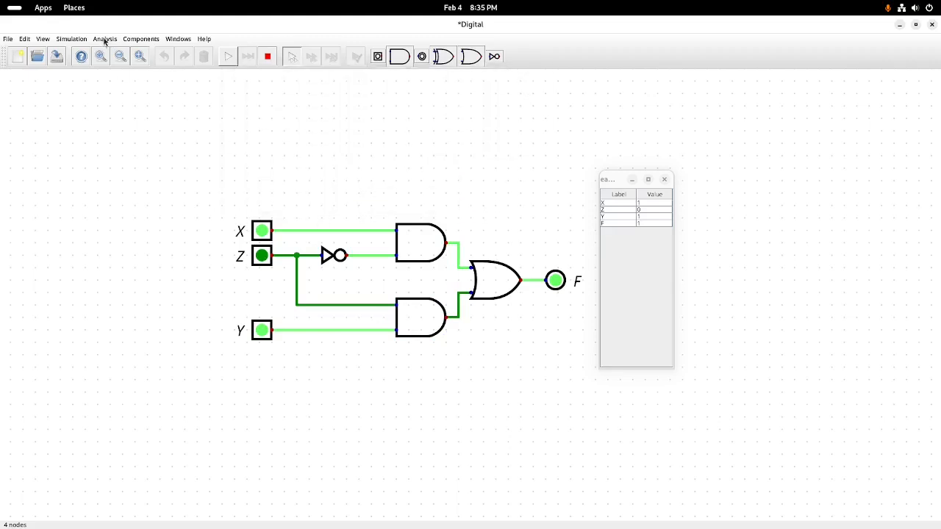
pyautogui.click(139, 40)
pyautogui.moveTo(86, 41)
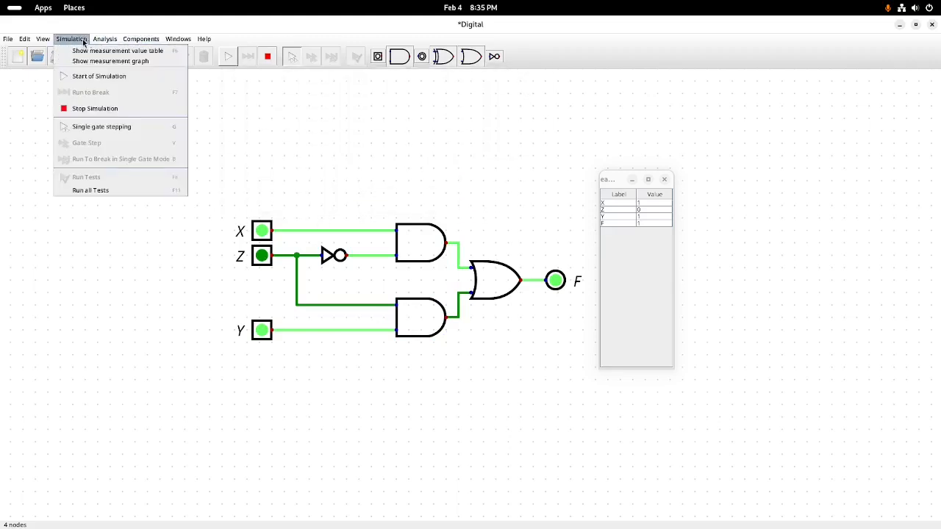
pyautogui.click(114, 64)
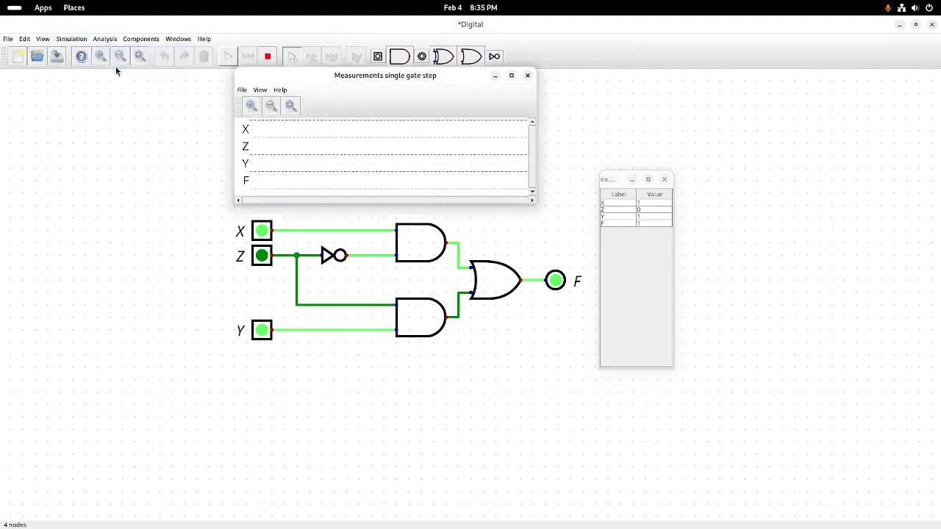
pyautogui.click(262, 257)
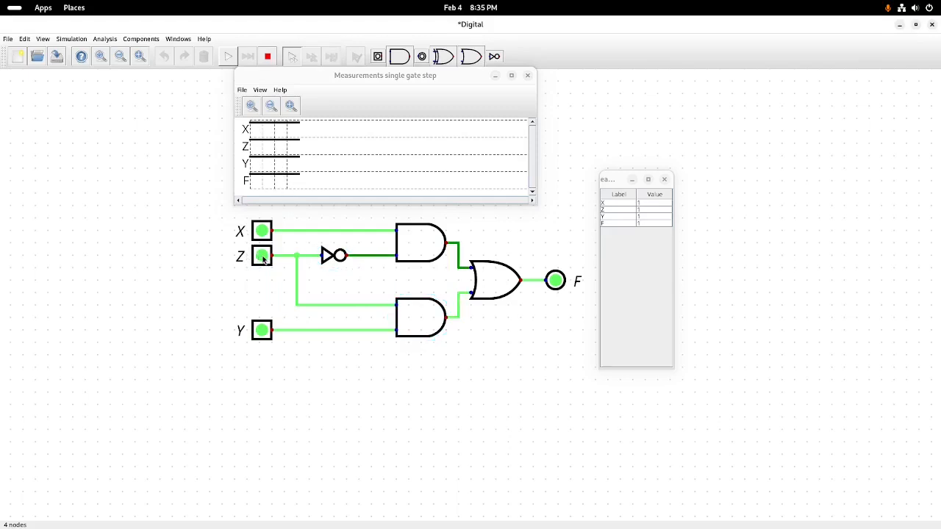
pyautogui.click(262, 263)
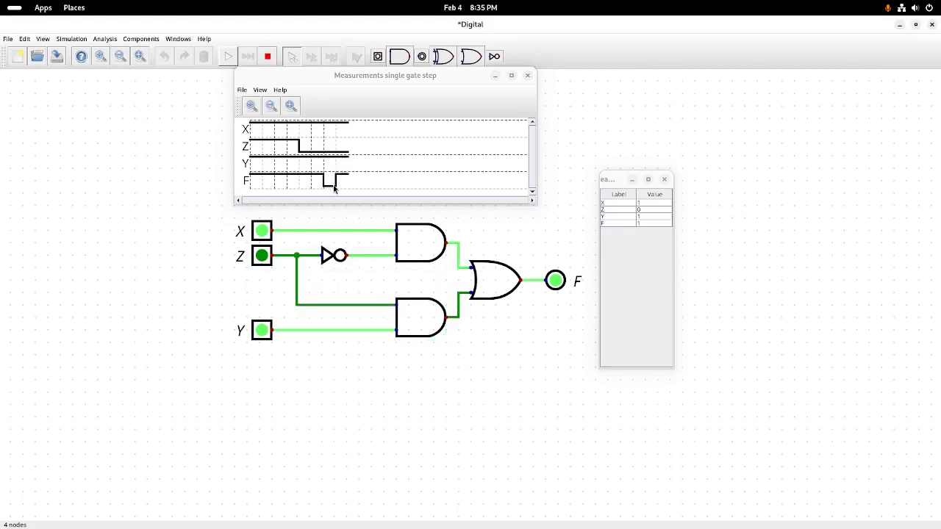
pyautogui.click(266, 261)
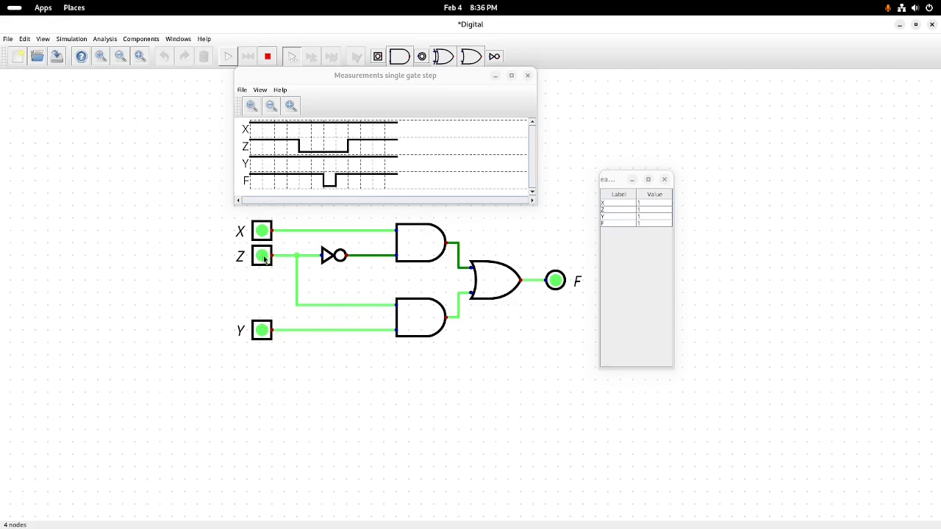
# Switch input Z off and advance the simulation by three single gate steps until the signal has propagated to F
pyautogui.click(264, 259)
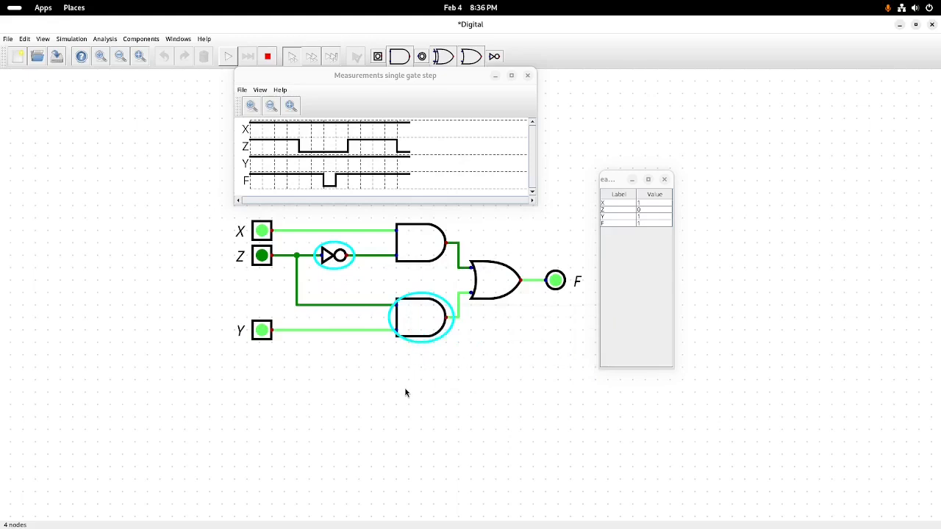
pyautogui.press('v')
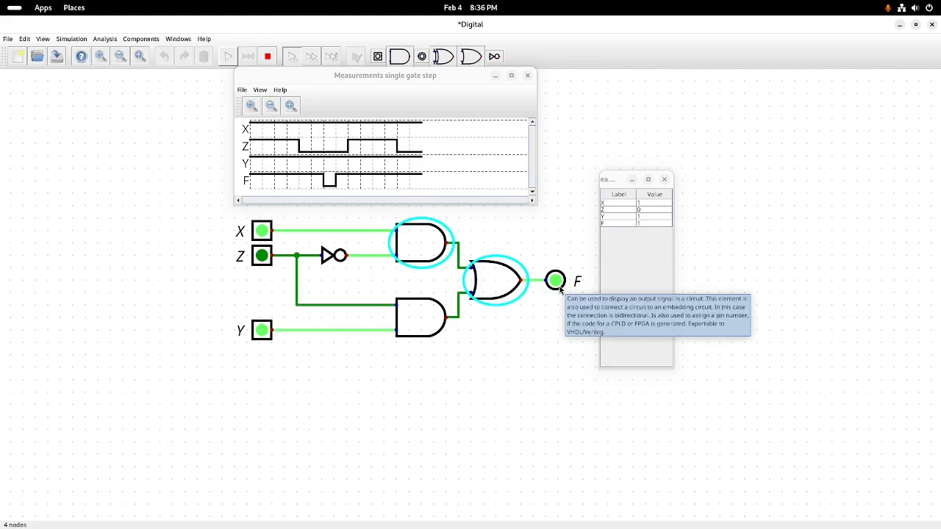
pyautogui.press('v')
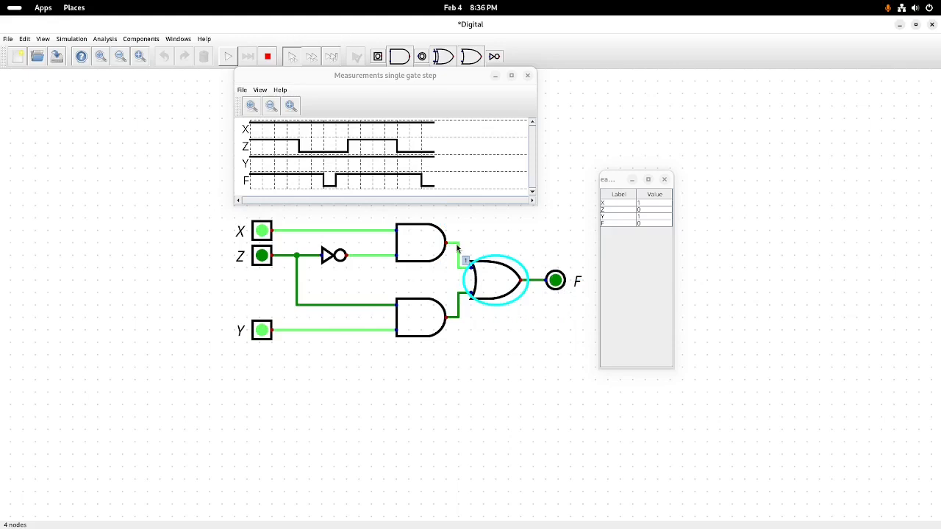
pyautogui.press('v')
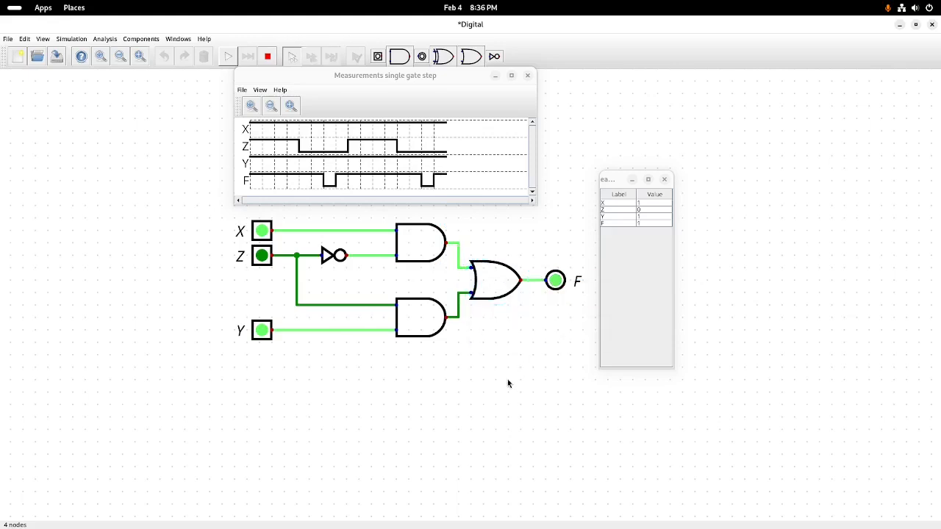
# Close the measurement value table and the single gate step measurement graph
pyautogui.click(666, 179)
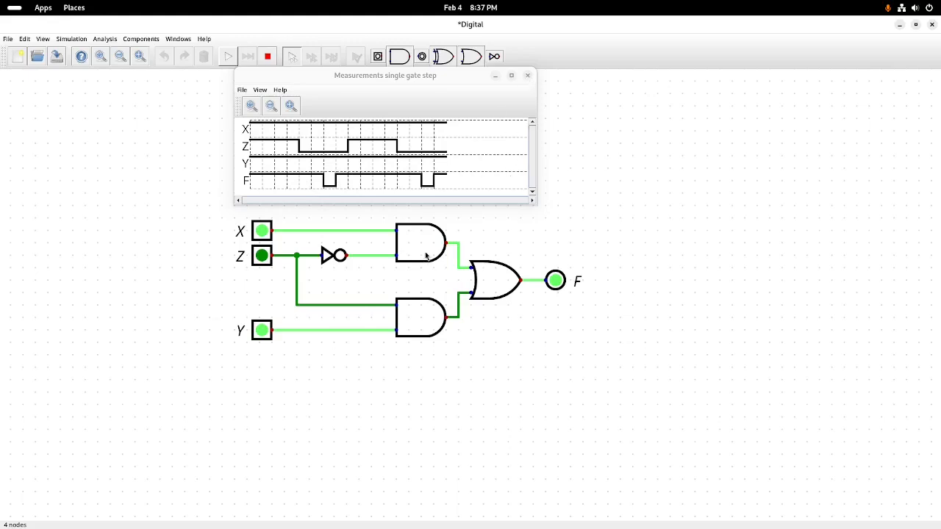
pyautogui.moveTo(425, 256)
pyautogui.click(527, 75)
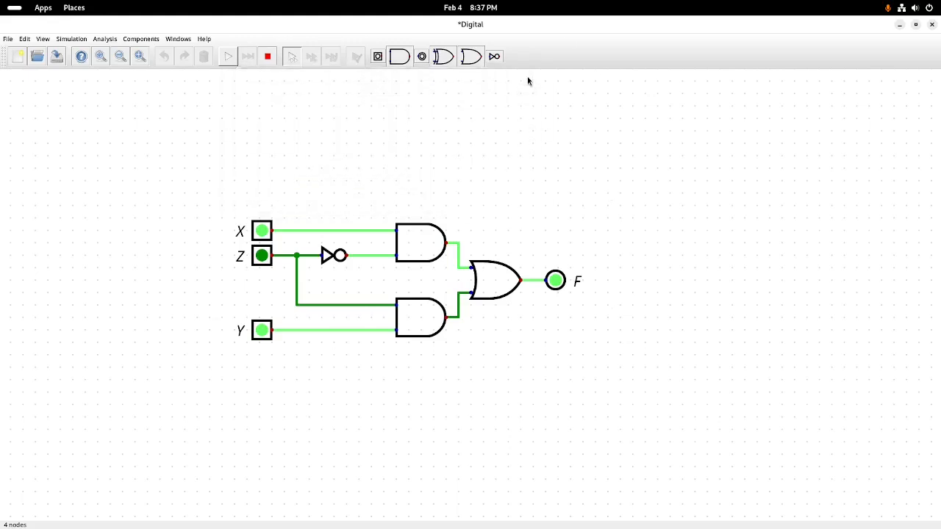
# Stop the simulation and delete the entire circuit
pyautogui.click(268, 58)
pyautogui.moveTo(156, 189); pyautogui.dragTo(630, 403)
pyautogui.press('Delete')
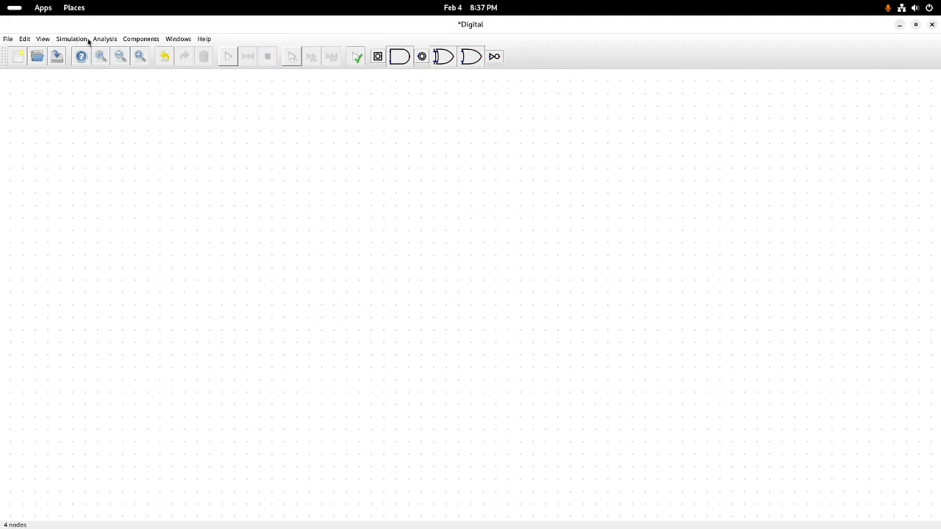
# Open a synthesis truth table with inputs A, B and C and output Y
pyautogui.click(145, 40)
pyautogui.moveTo(169, 43)
pyautogui.moveTo(104, 40)
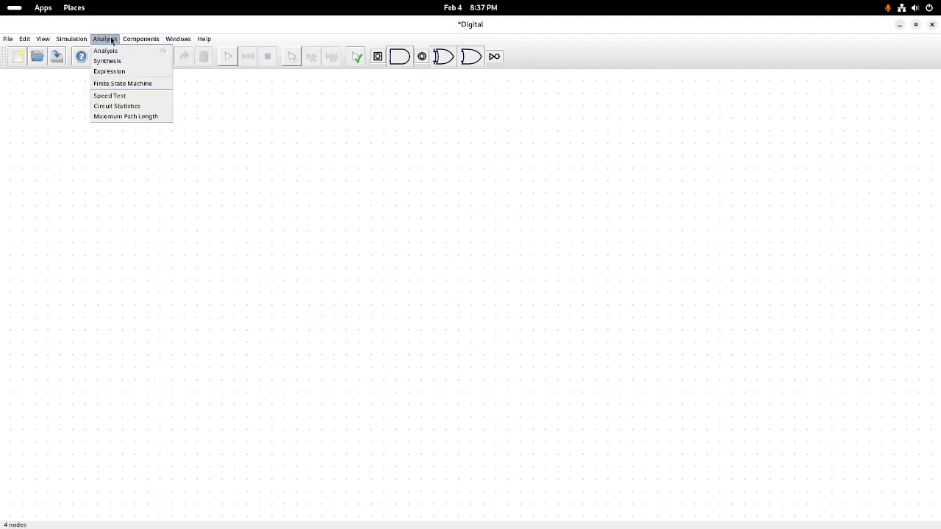
pyautogui.click(108, 62)
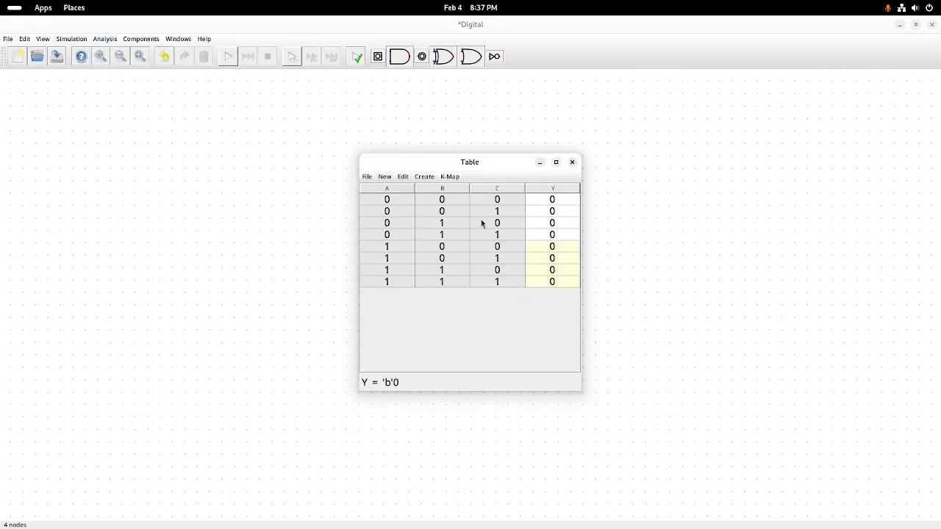
# Set output Y to 1 in the truth table rows ABC = 000, 010, 100, 110 and 111
pyautogui.click(553, 203)
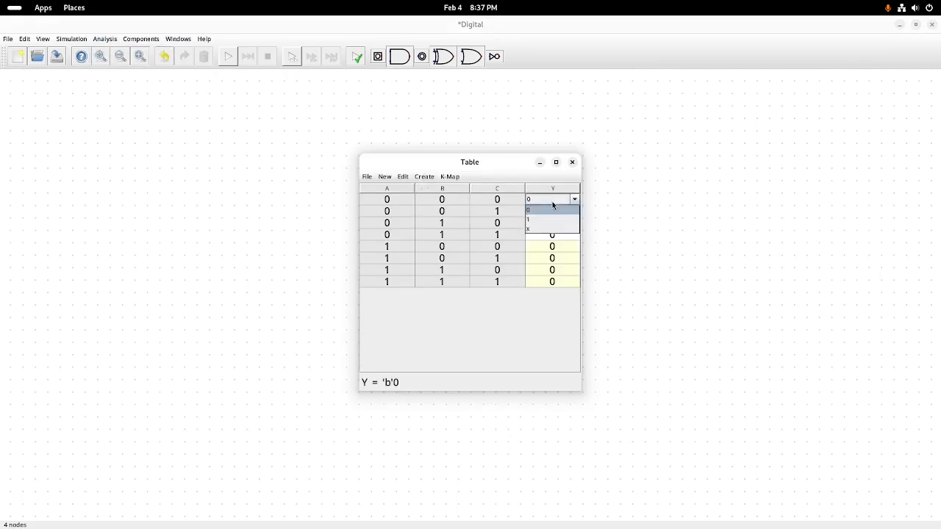
pyautogui.click(533, 220)
pyautogui.click(553, 225)
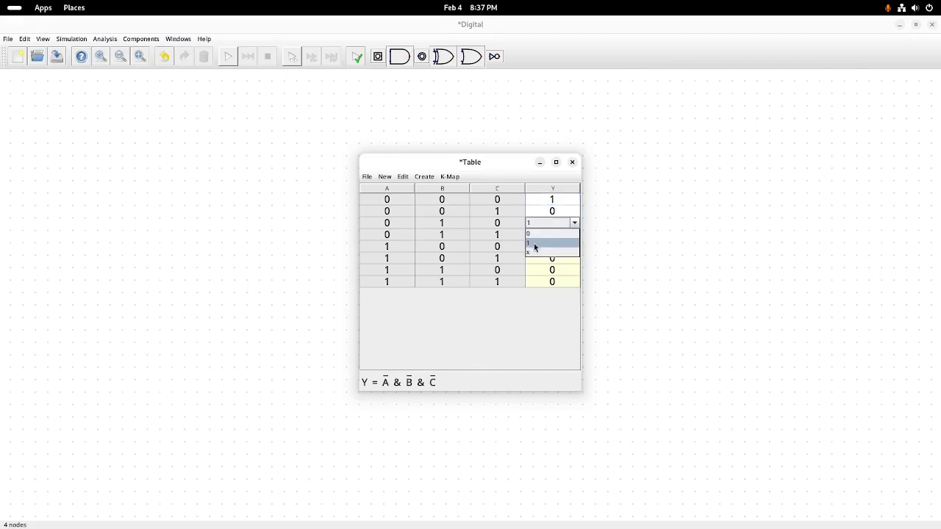
pyautogui.click(534, 243)
pyautogui.click(555, 248)
pyautogui.click(537, 267)
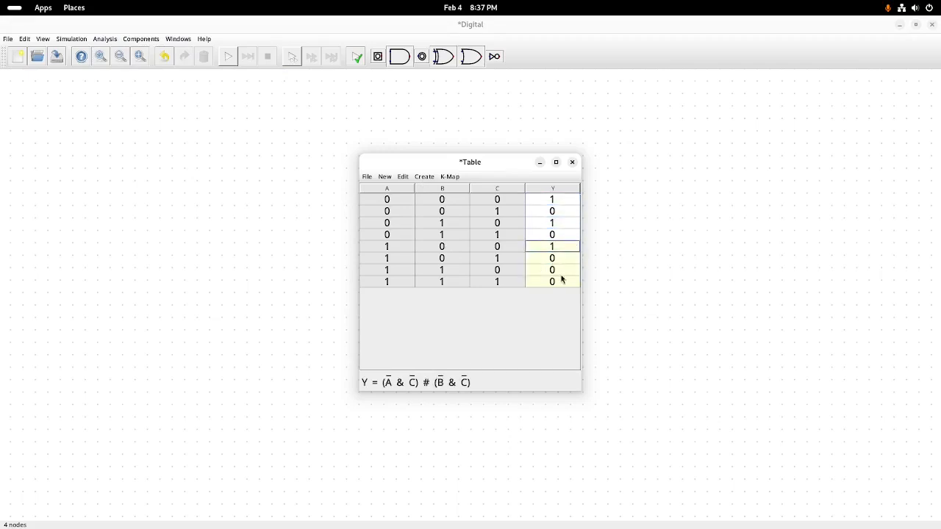
pyautogui.click(558, 272)
pyautogui.click(545, 291)
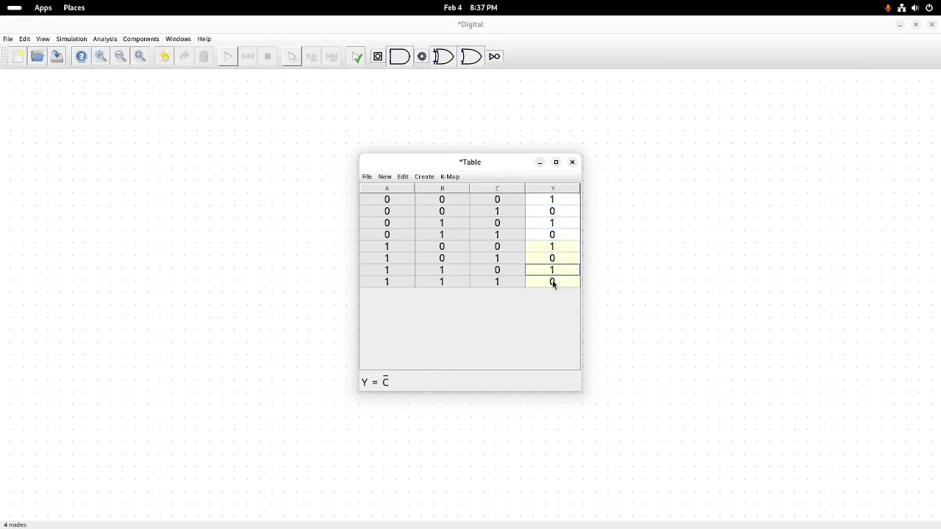
pyautogui.click(553, 284)
pyautogui.click(548, 299)
# Create the standard gate circuit from the truth table, inspect it and close its window
pyautogui.click(421, 179)
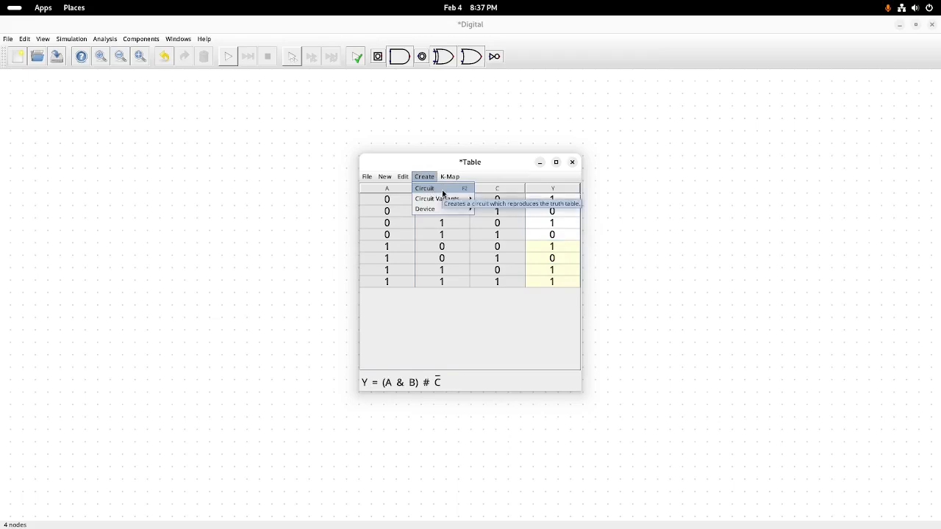
pyautogui.click(441, 190)
pyautogui.scroll(-5, 472, 252)
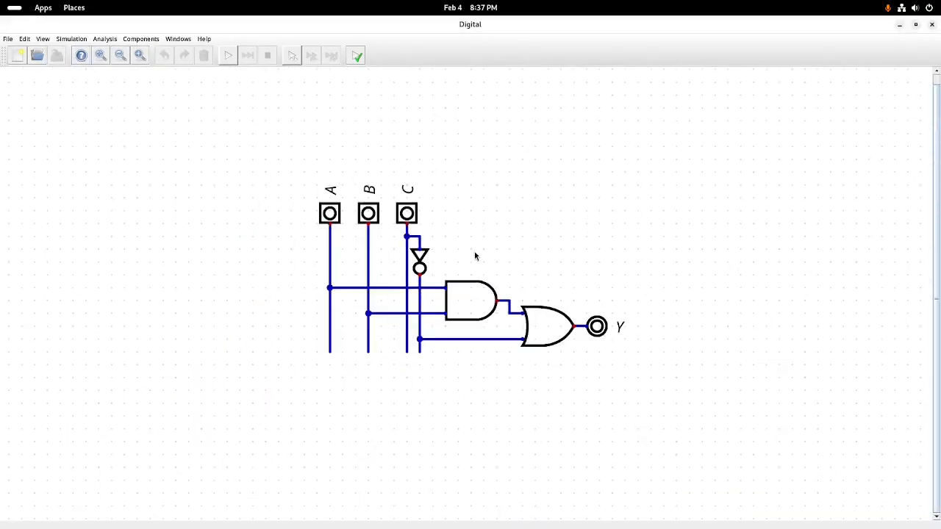
pyautogui.scroll(2, 474, 251)
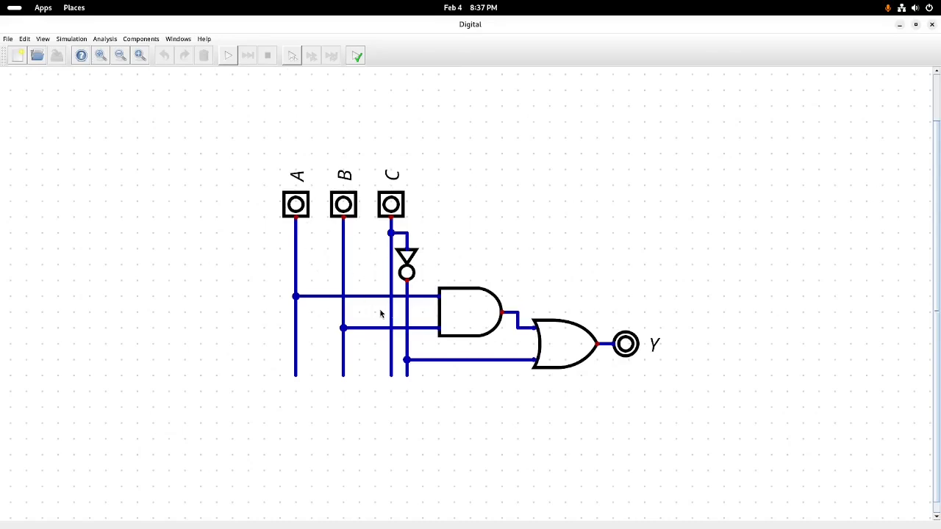
pyautogui.click(932, 24)
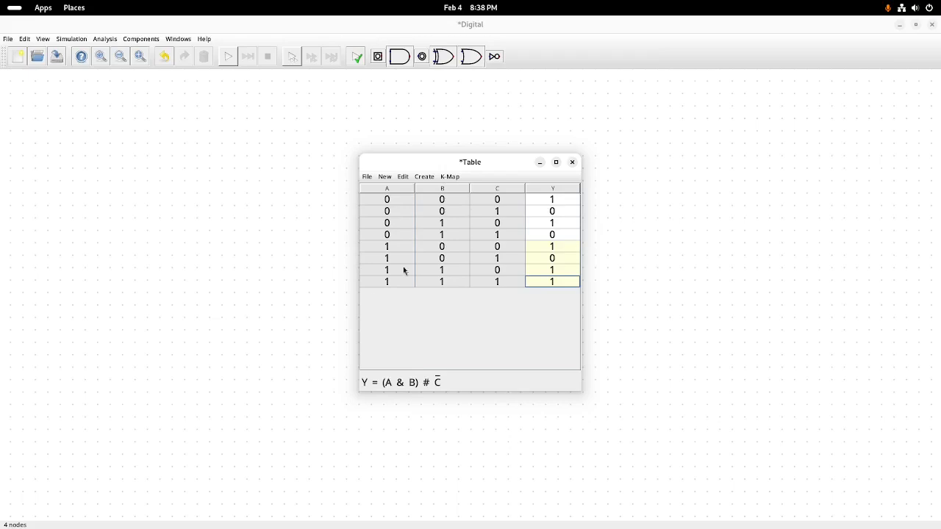
# Generate the circuit variant with LUTs from the truth table
pyautogui.click(449, 179)
pyautogui.moveTo(424, 178)
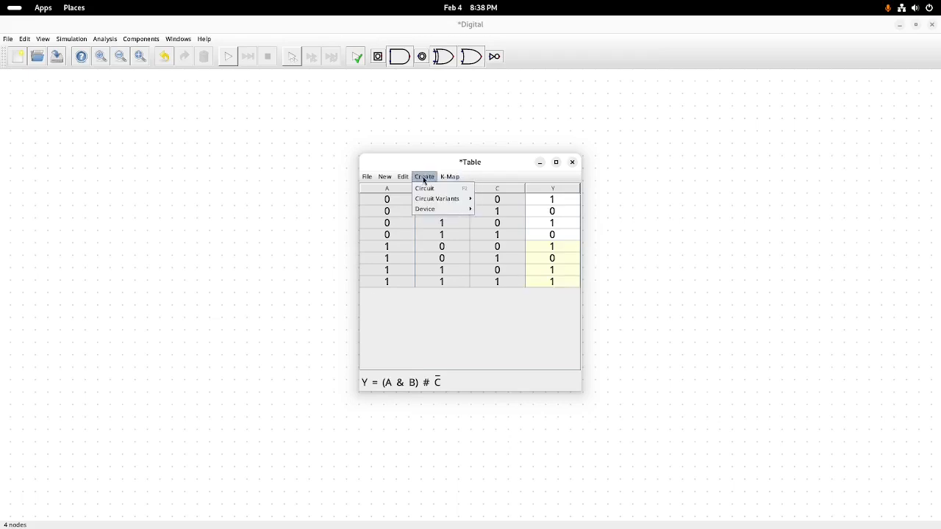
pyautogui.moveTo(430, 209)
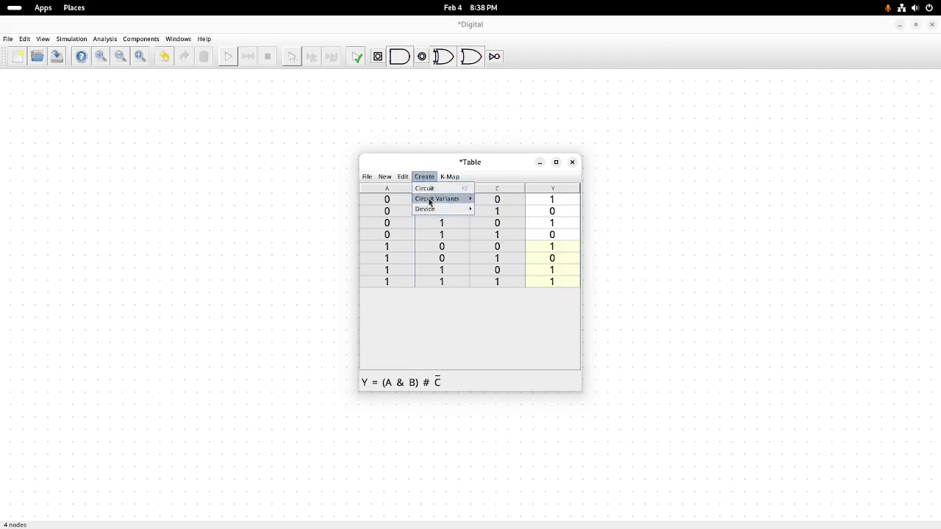
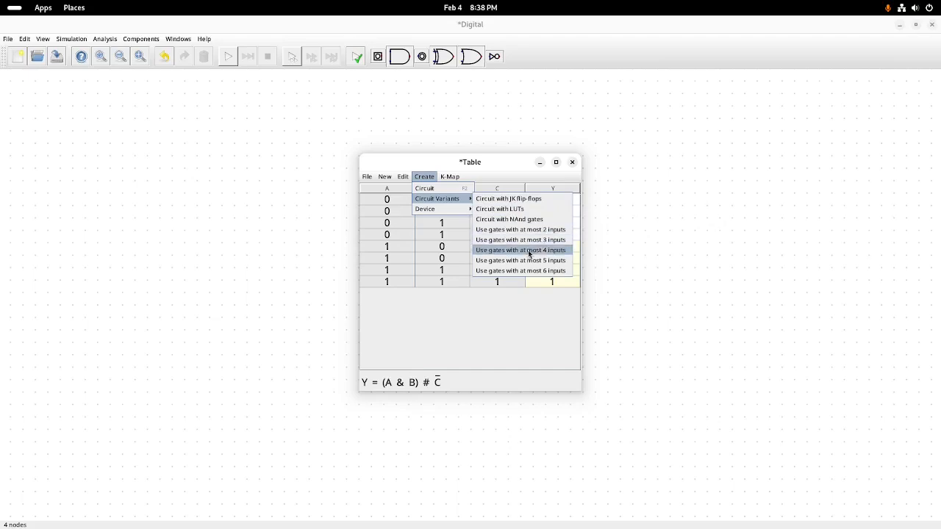
pyautogui.click(504, 211)
# Examine the data entries stored in the lookup table, and close its dialogs, the LUT circuit and the truth table
pyautogui.click(550, 403)
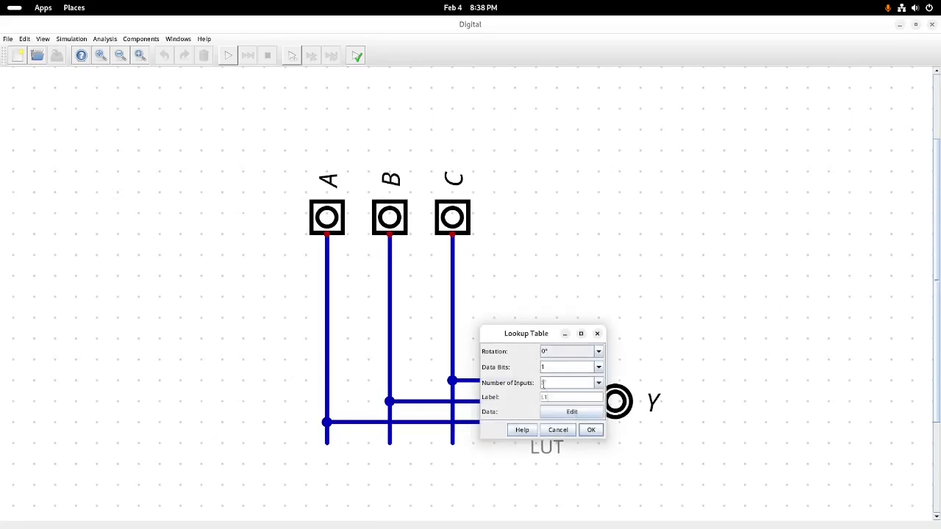
pyautogui.click(583, 415)
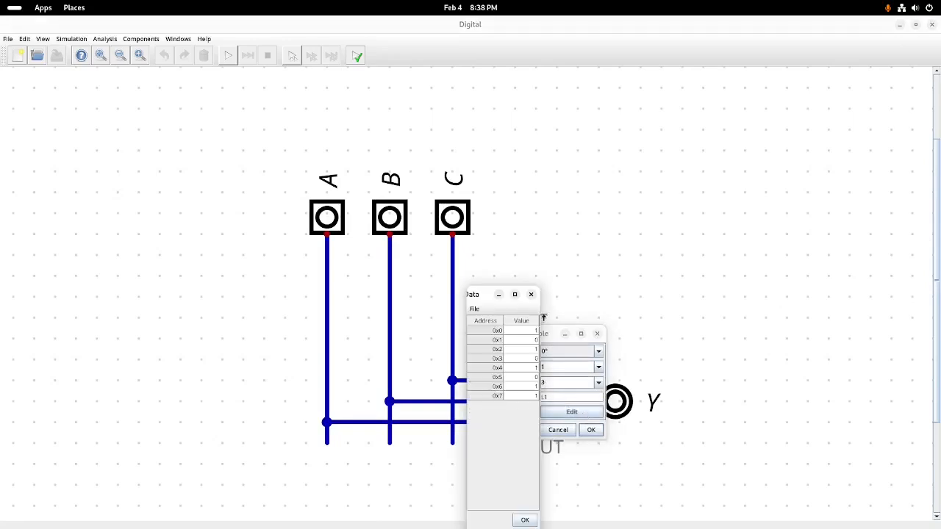
pyautogui.moveTo(540, 309); pyautogui.dragTo(591, 302)
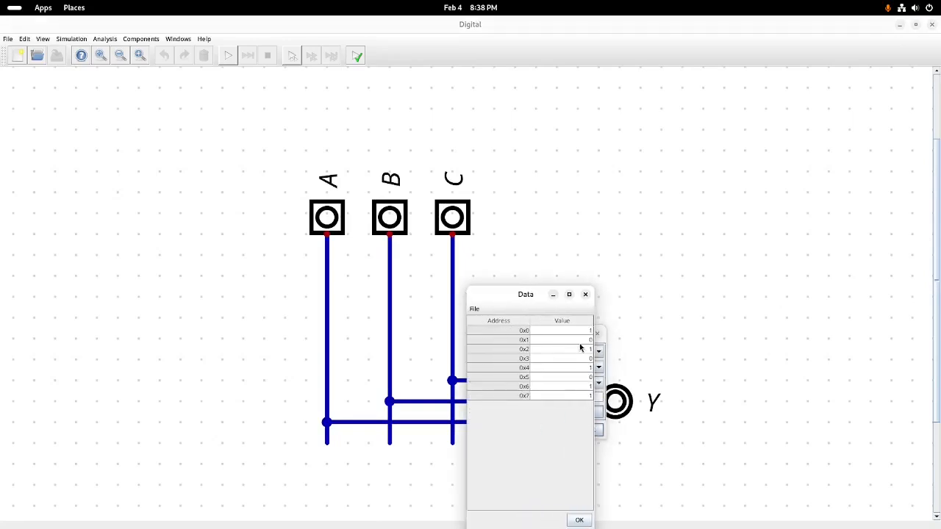
pyautogui.moveTo(500, 295); pyautogui.dragTo(621, 112)
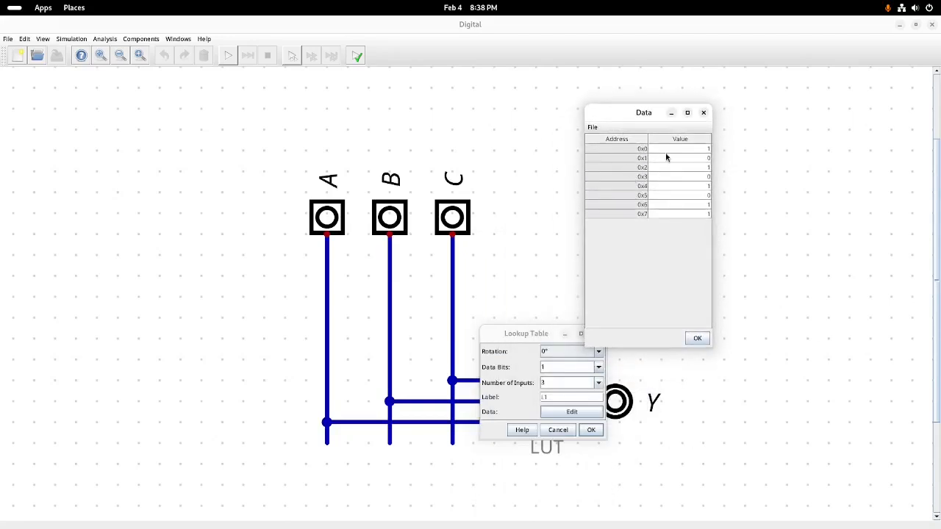
pyautogui.click(704, 113)
pyautogui.click(597, 335)
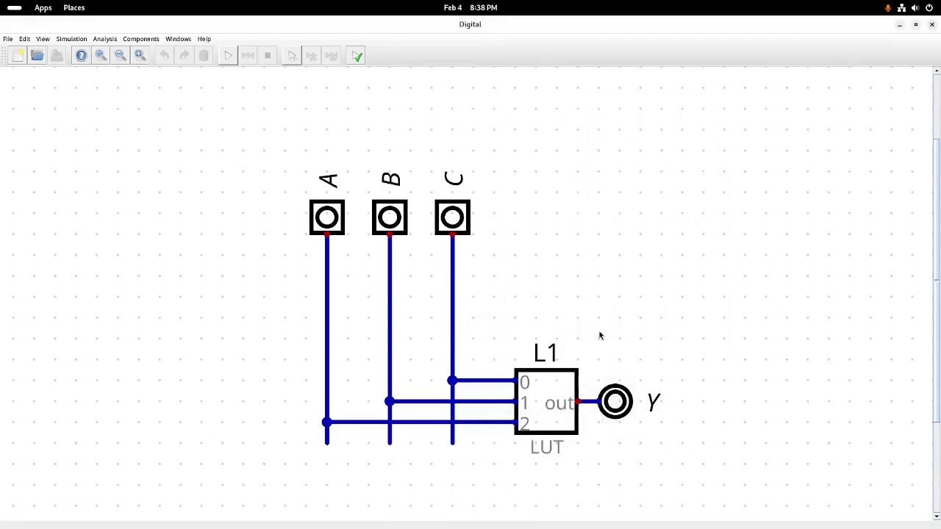
pyautogui.click(932, 24)
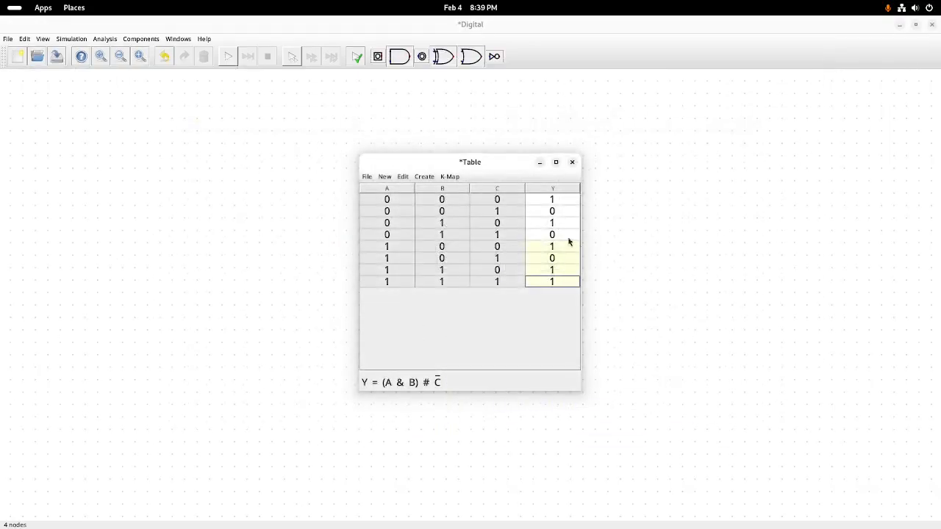
pyautogui.click(573, 163)
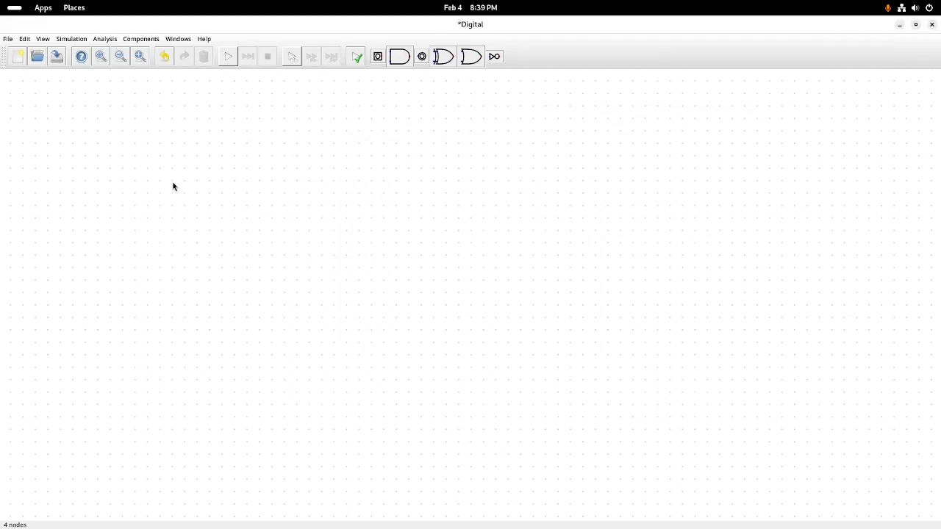
# Place an Output component from the IO group in the middle of the empty canvas
pyautogui.click(158, 41)
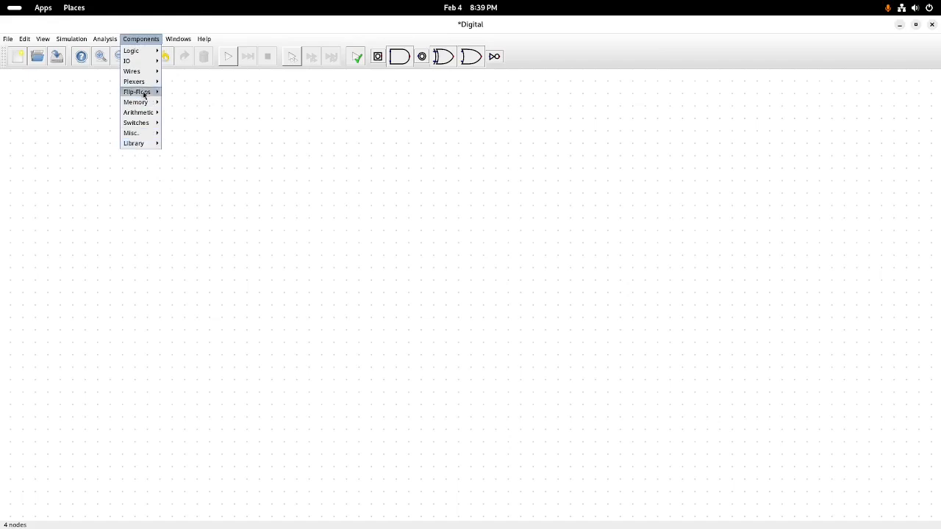
pyautogui.moveTo(145, 55)
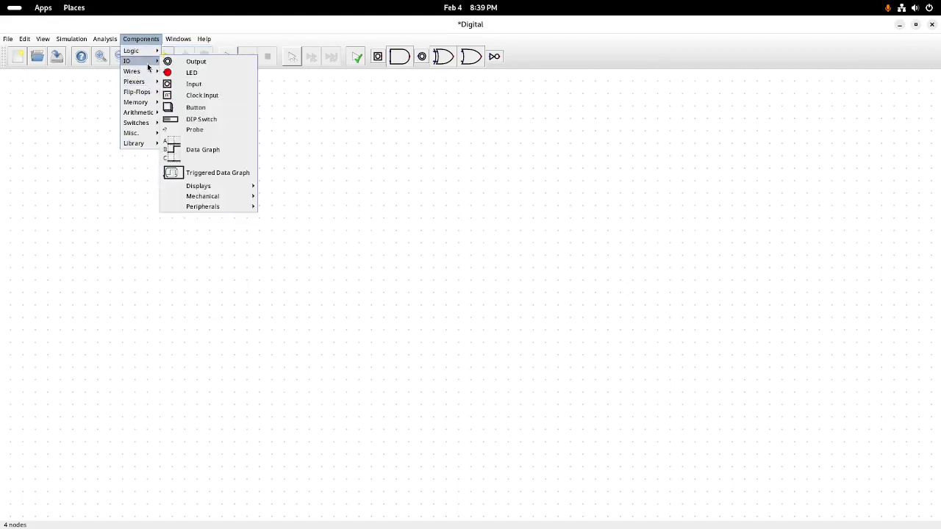
pyautogui.click(195, 62)
pyautogui.click(456, 273)
# Set the Output component's data bits to 32
pyautogui.rightClick(447, 257)
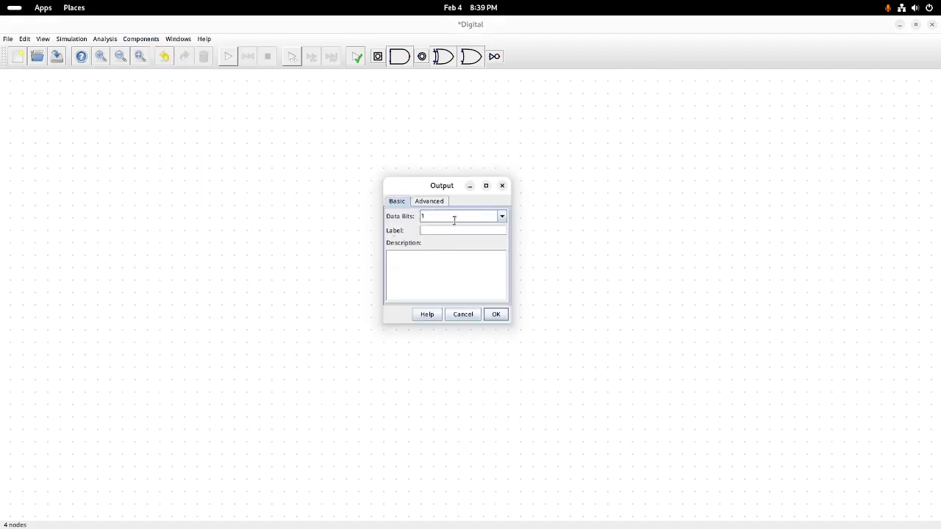
pyautogui.click(502, 217)
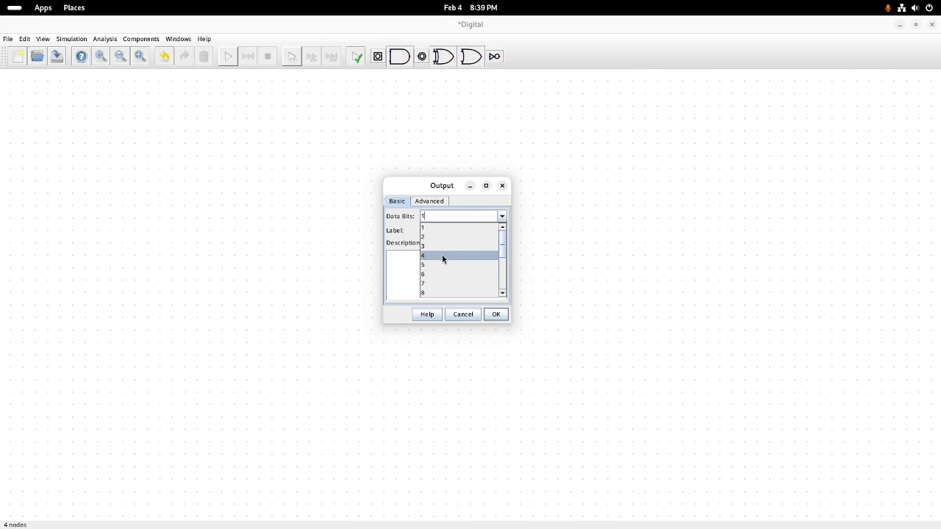
pyautogui.click(442, 255)
pyautogui.click(503, 215)
pyautogui.click(503, 215)
pyautogui.click(504, 217)
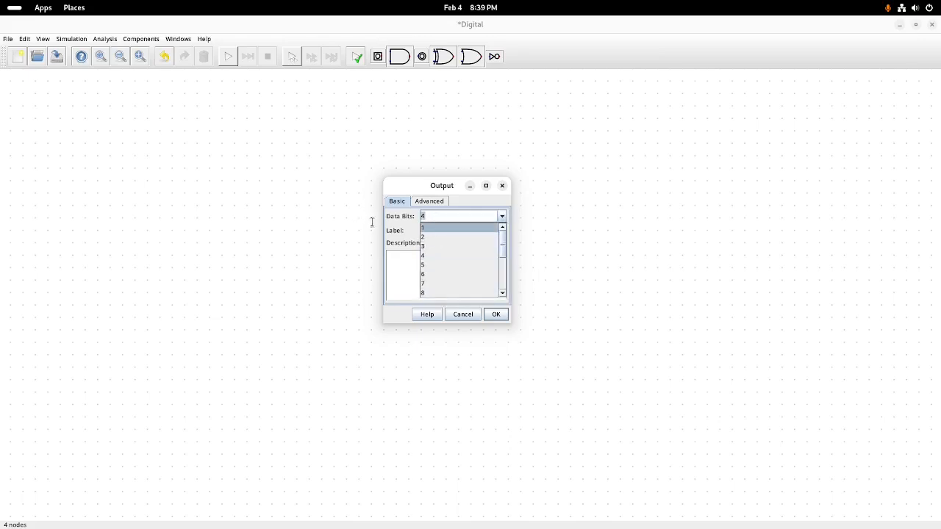
pyautogui.write('32')
pyautogui.click(502, 315)
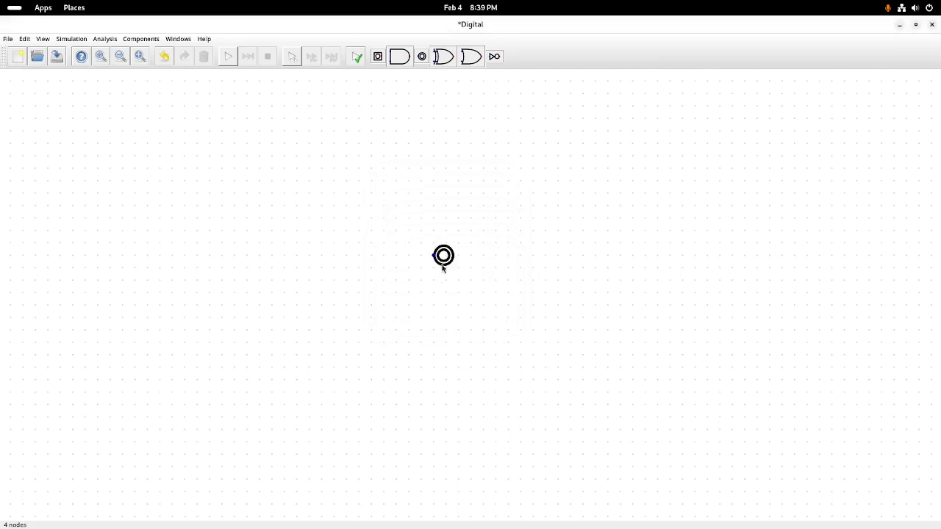
# Examine the Output component's data bits choices and number format options, and close its properties
pyautogui.rightClick(444, 256)
pyautogui.click(500, 221)
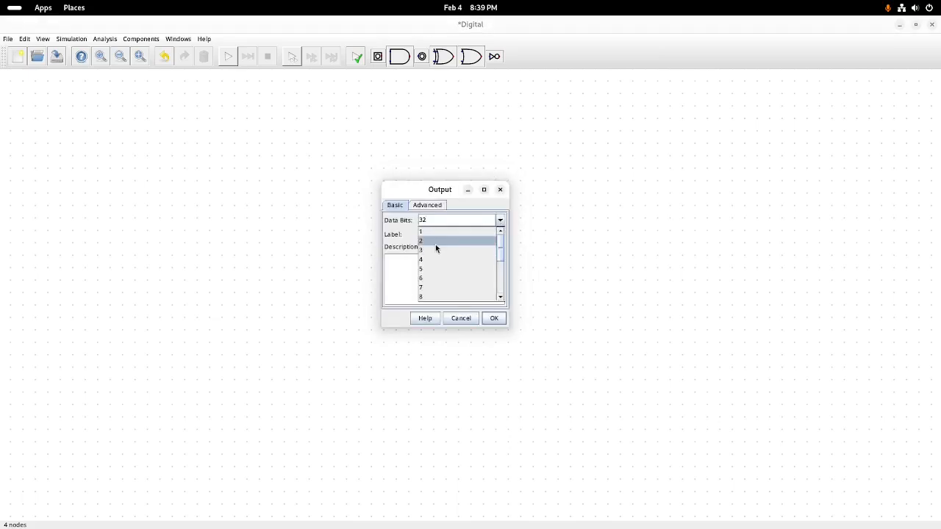
pyautogui.click(428, 205)
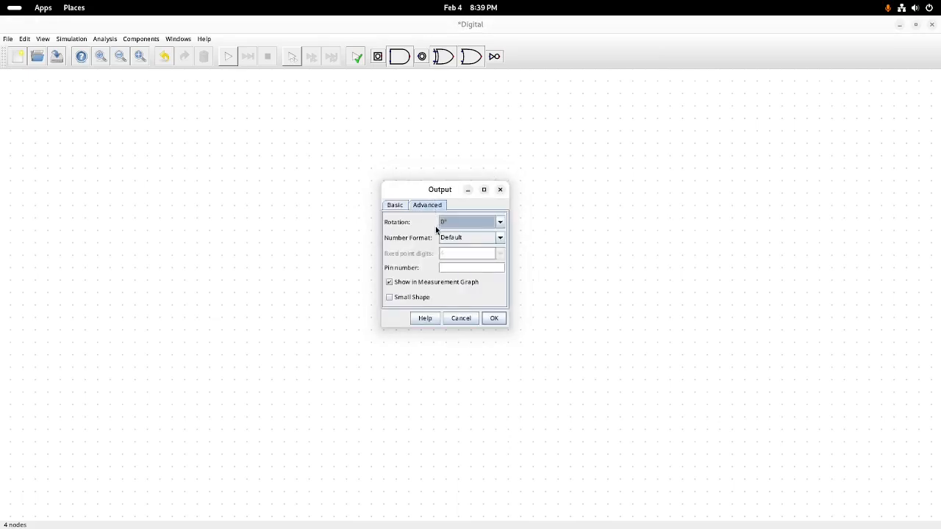
pyautogui.click(499, 238)
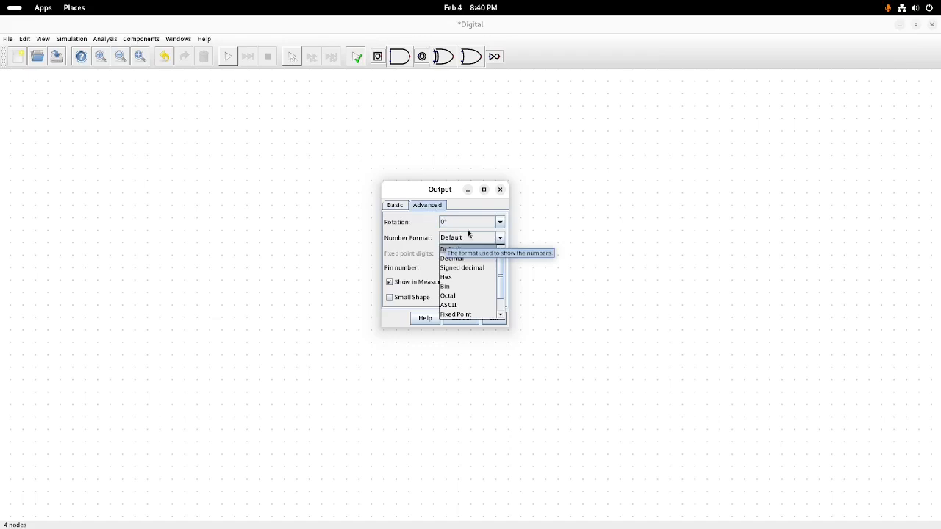
pyautogui.click(500, 191)
pyautogui.click(501, 190)
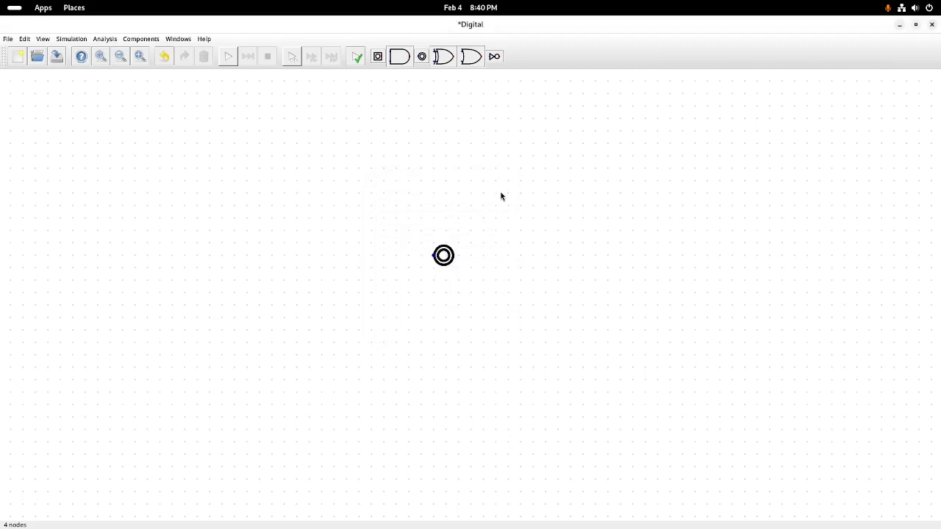
# Set the Output component's data bits to 4
pyautogui.rightClick(445, 257)
pyautogui.click(420, 206)
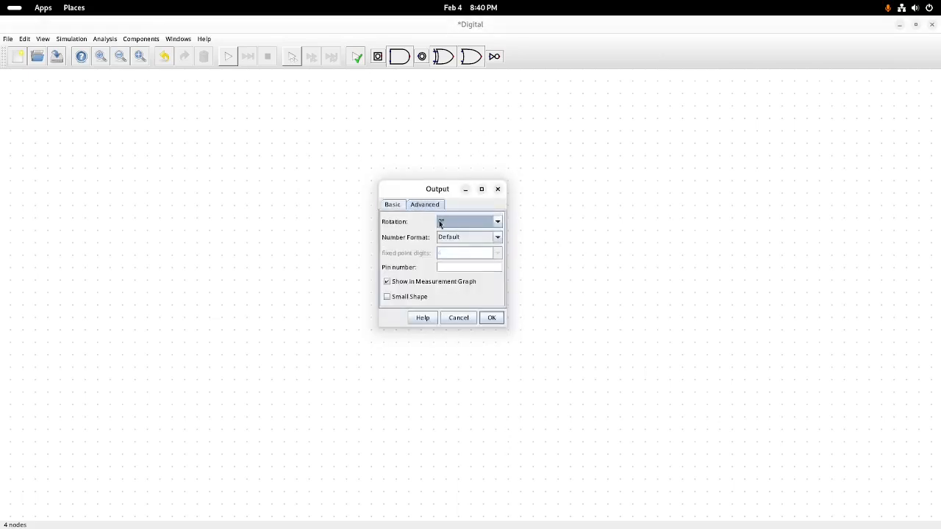
pyautogui.click(396, 207)
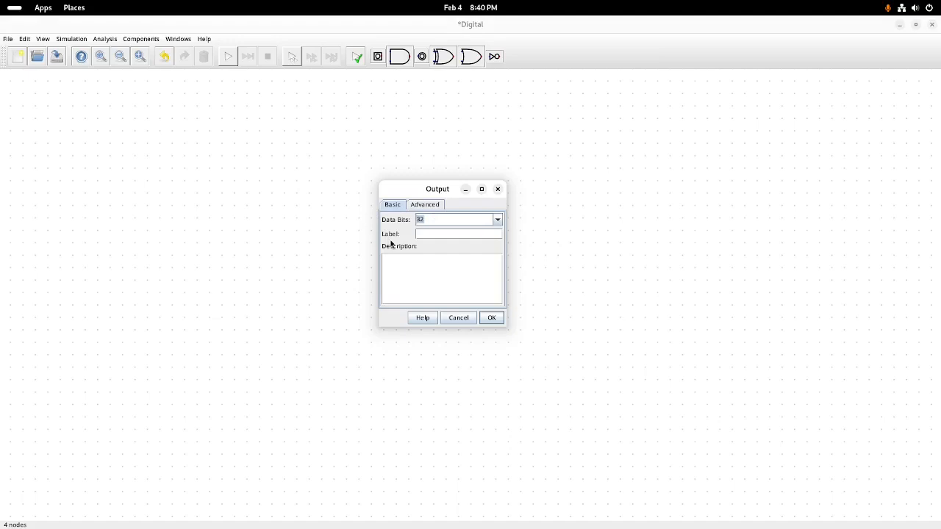
pyautogui.write('4')
pyautogui.click(492, 319)
# Place an Input component with 4 data bits to the left of the Output and wire the two together
pyautogui.click(143, 39)
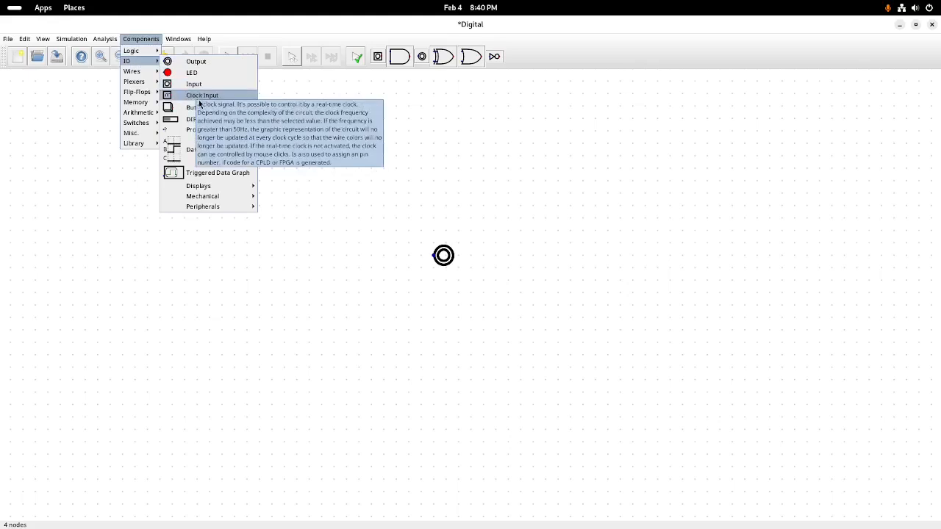
pyautogui.click(193, 95)
pyautogui.click(311, 261)
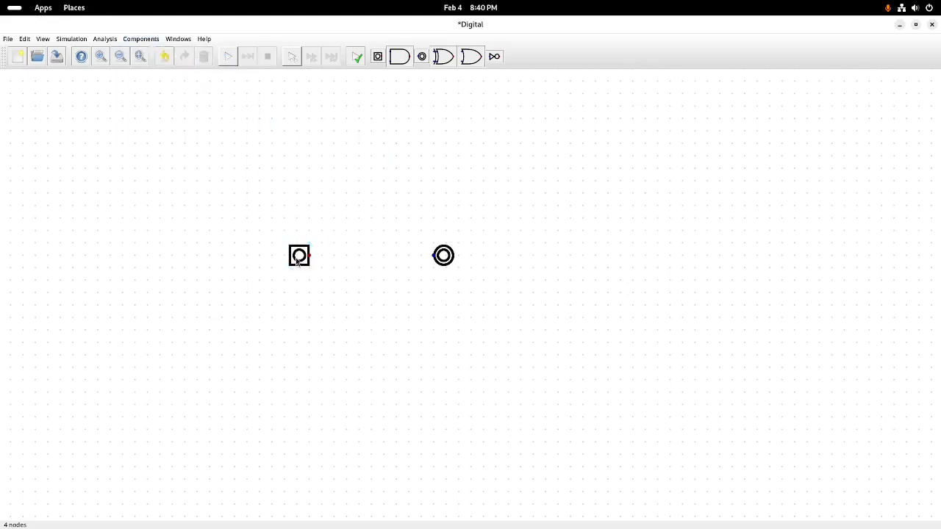
pyautogui.rightClick(299, 259)
pyautogui.write('4')
pyautogui.click(311, 255)
pyautogui.click(440, 259)
# Start the simulation and switch on all four bits of the Input's value
pyautogui.click(228, 56)
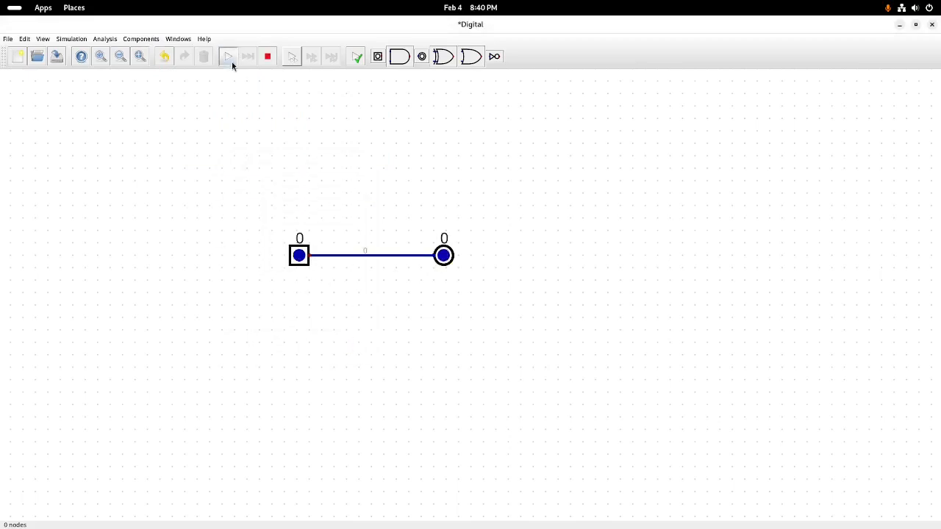
pyautogui.click(300, 255)
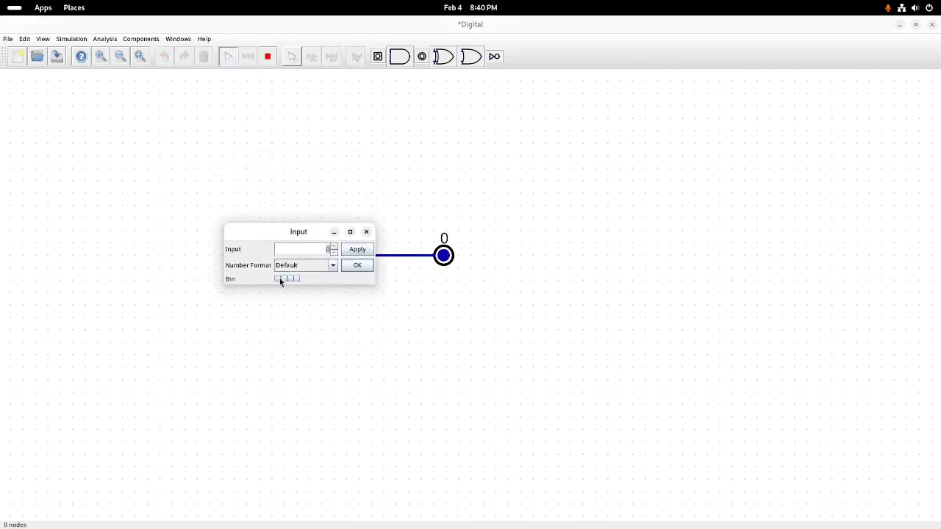
pyautogui.click(277, 279)
pyautogui.click(283, 279)
pyautogui.click(289, 279)
pyautogui.click(295, 278)
pyautogui.click(360, 255)
pyautogui.click(366, 231)
# Check the Input's bits in its value dialog, close the dialog and stop the simulation
pyautogui.click(299, 257)
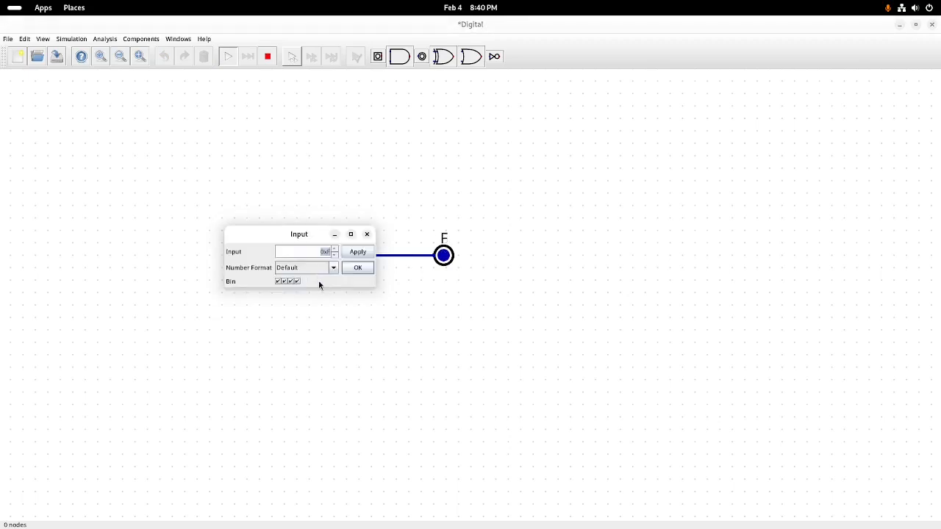
pyautogui.click(367, 234)
pyautogui.click(267, 57)
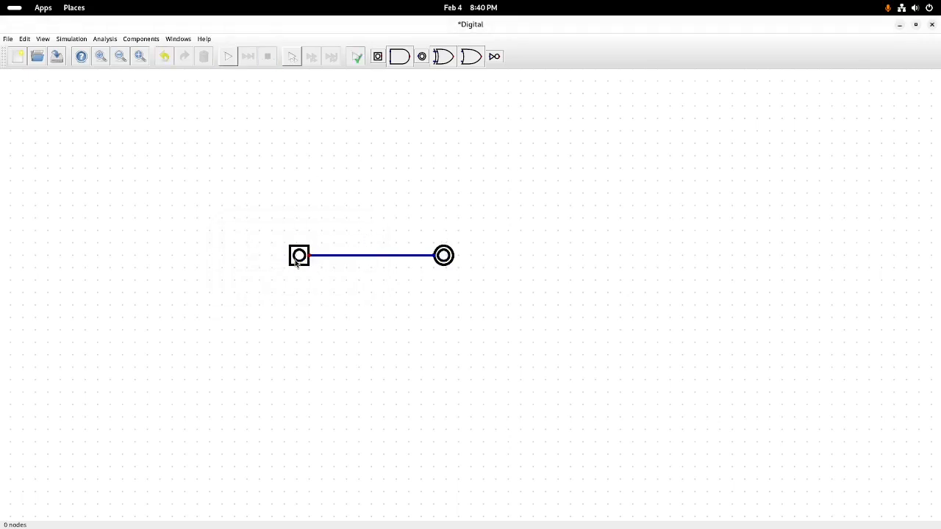
# Delete the Input component and its wire, keeping only the Output
pyautogui.moveTo(296, 262); pyautogui.dragTo(317, 264)
pyautogui.press('Delete')
pyautogui.moveTo(282, 233); pyautogui.dragTo(389, 296)
pyautogui.press('Delete')
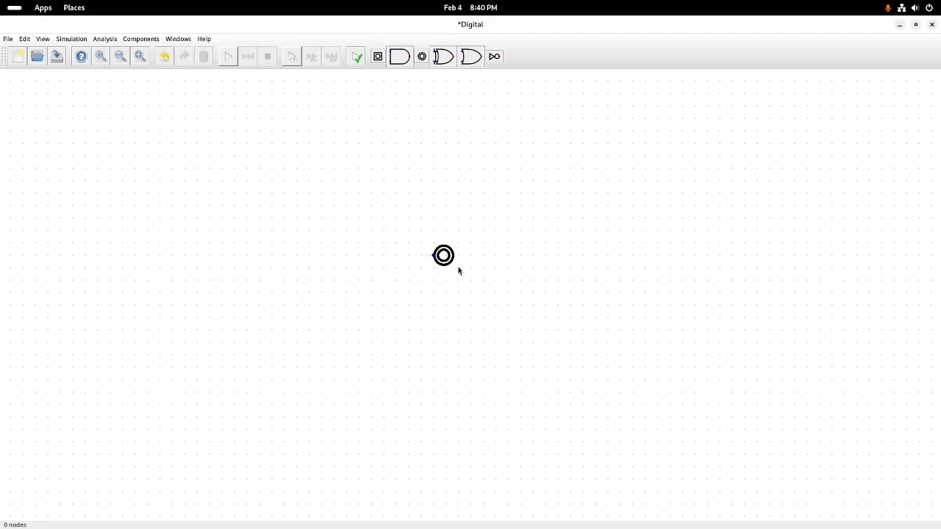
# Examine the Output component's number format options, from decimal to floating point, and close its properties
pyautogui.click(444, 257)
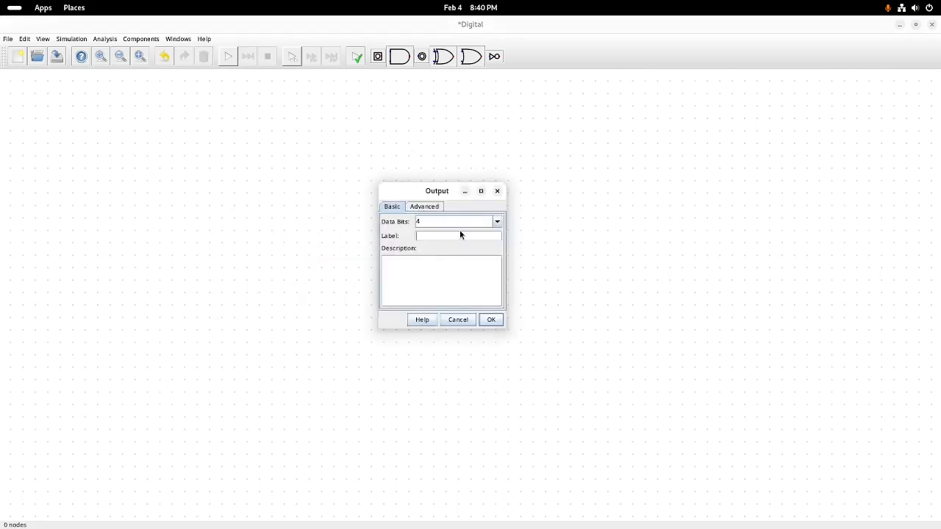
pyautogui.click(425, 207)
pyautogui.click(497, 241)
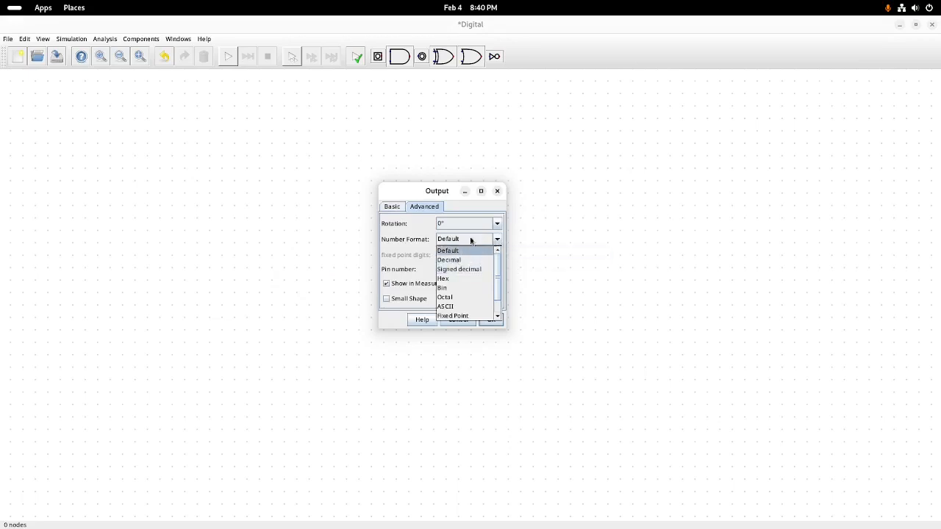
pyautogui.scroll(-1, 475, 314)
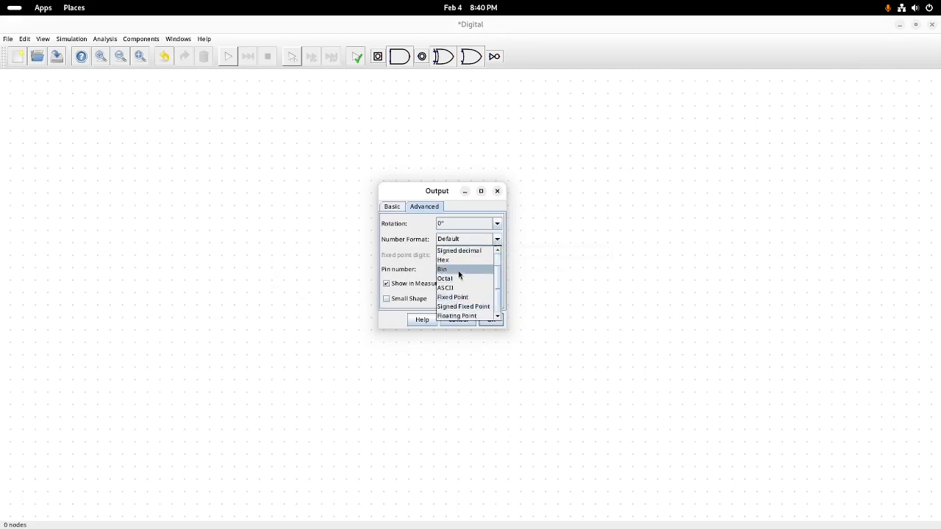
pyautogui.scroll(1, 473, 285)
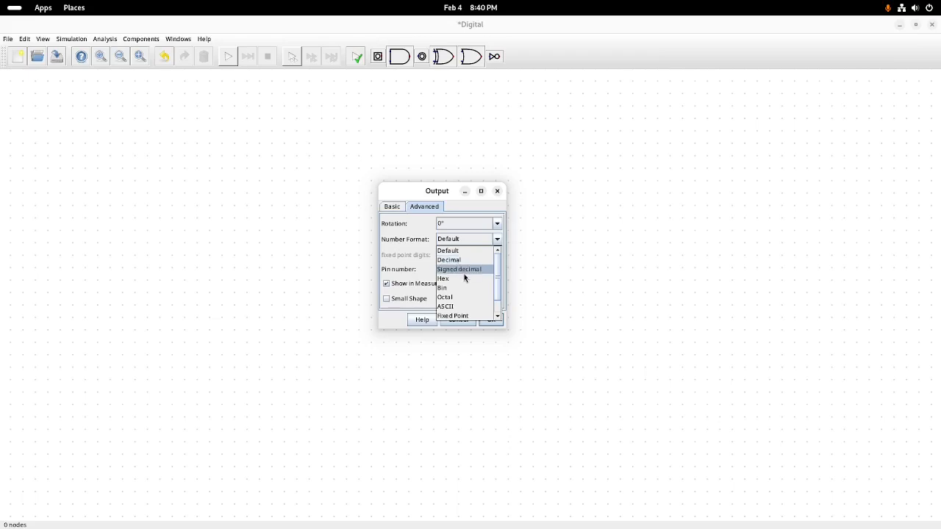
pyautogui.scroll(-1, 465, 313)
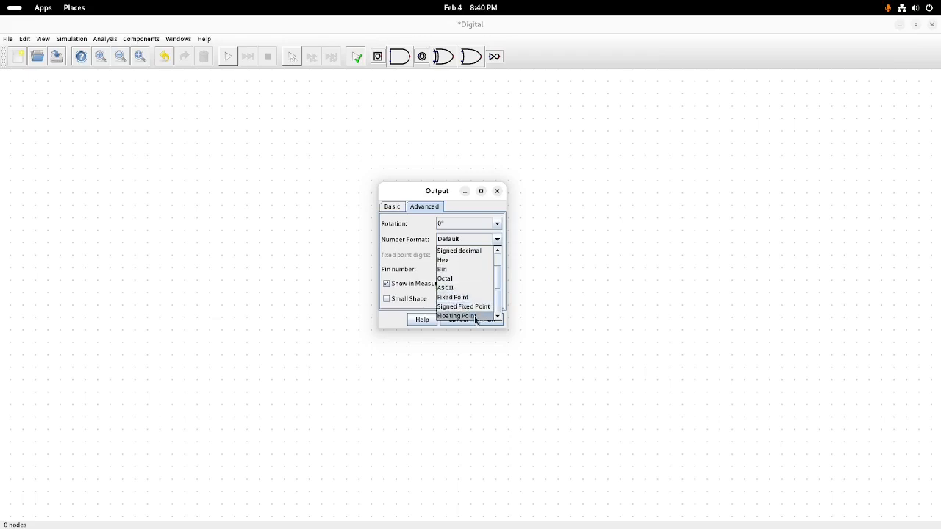
pyautogui.click(497, 192)
pyautogui.click(497, 192)
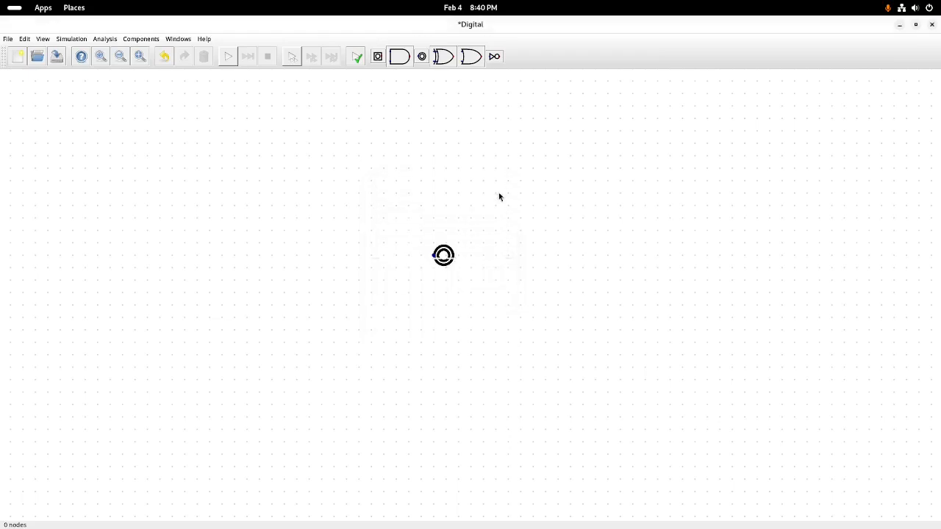
# Delete the remaining Output component from the canvas
pyautogui.click(453, 260)
pyautogui.click(453, 262)
pyautogui.click(447, 253)
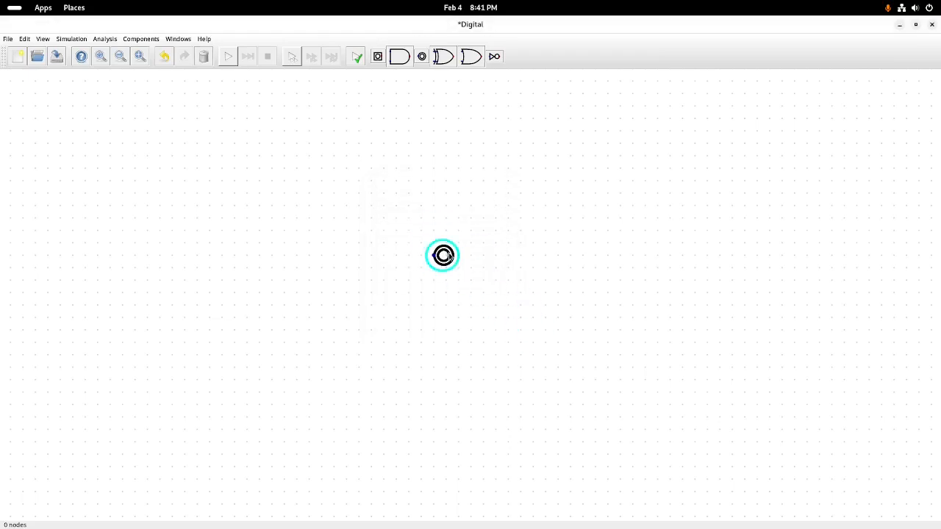
pyautogui.press('Delete')
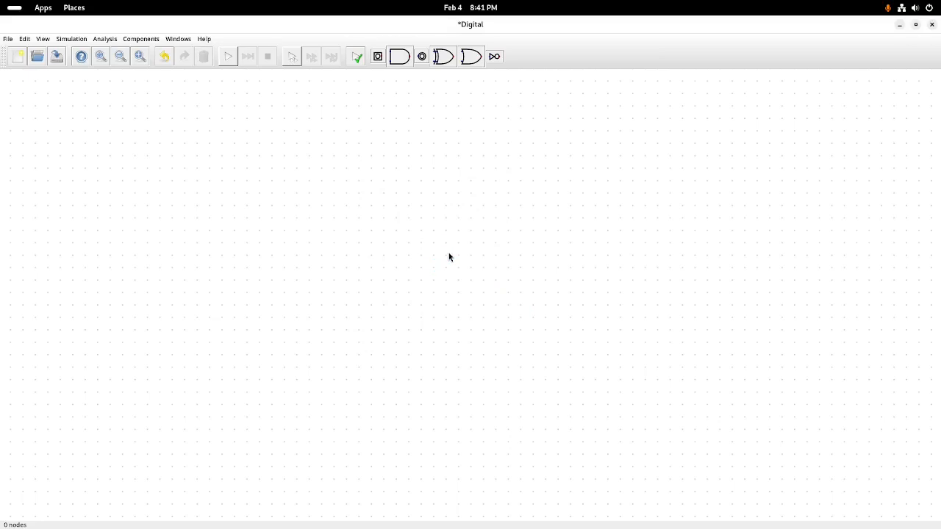
# Place an Input component from the IO group on the empty canvas
pyautogui.click(135, 38)
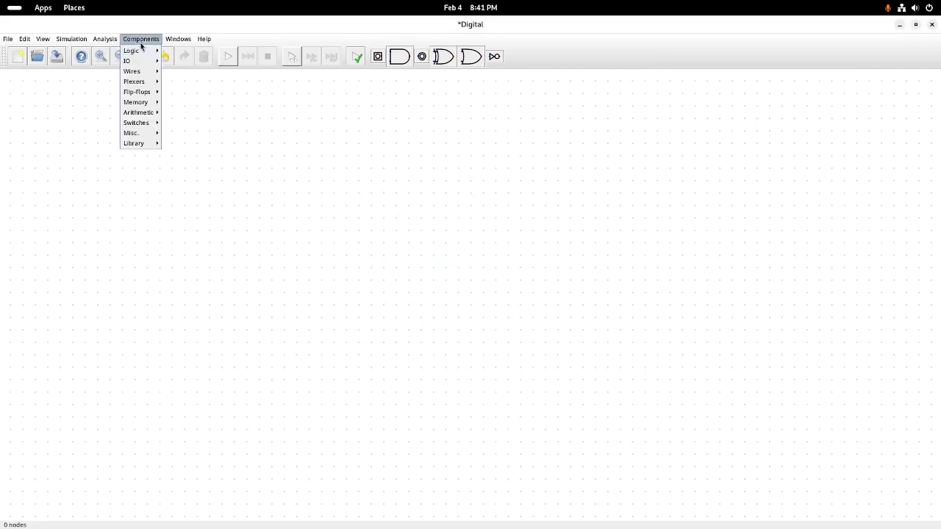
pyautogui.moveTo(140, 61)
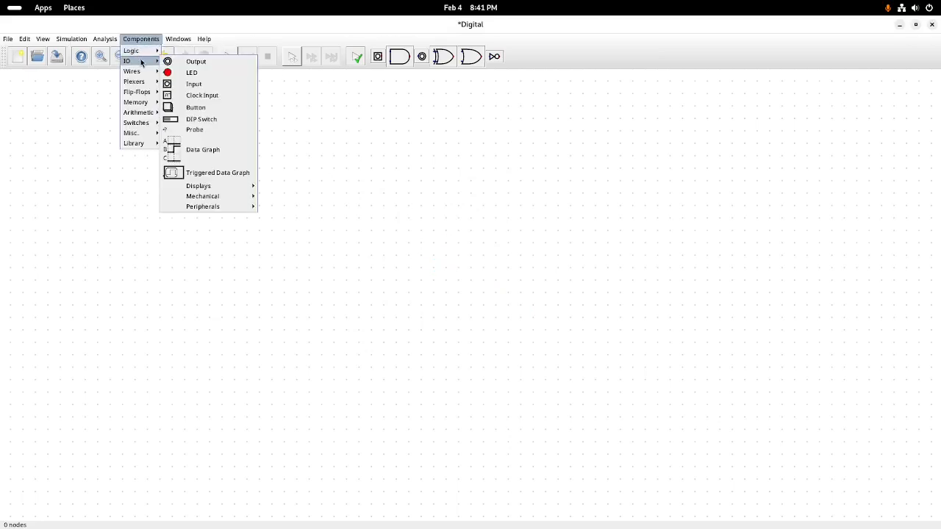
pyautogui.click(193, 83)
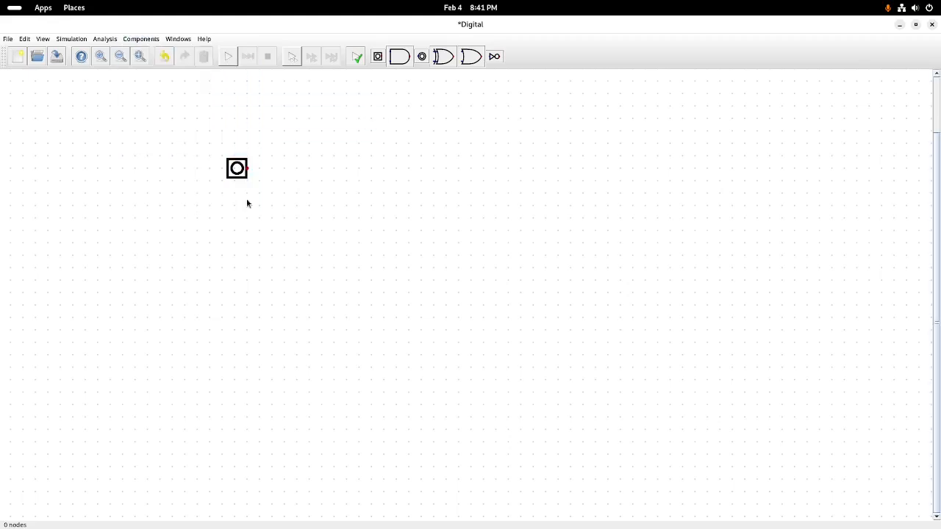
pyautogui.click(248, 203)
# Examine the Input component's advanced properties, including its number format options and default value choices
pyautogui.rightClick(258, 180)
pyautogui.click(216, 100)
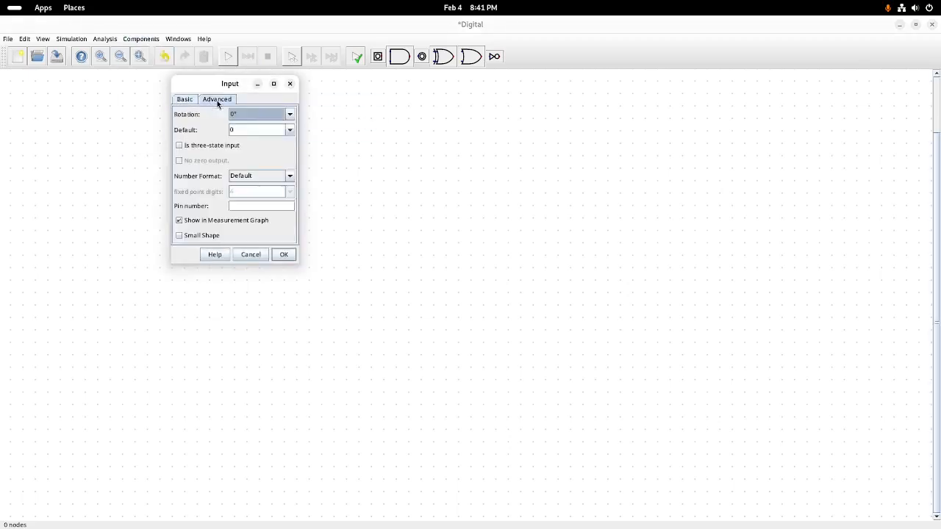
pyautogui.click(268, 177)
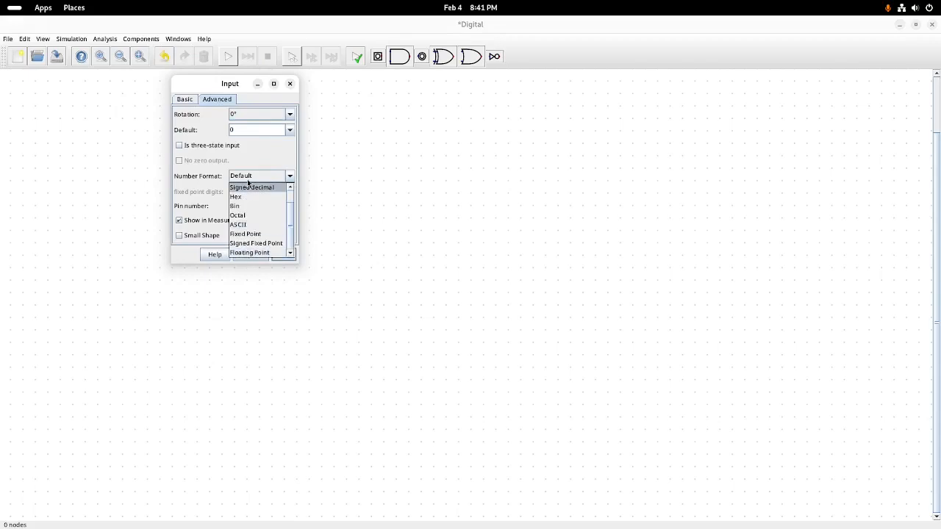
pyautogui.click(247, 185)
pyautogui.click(185, 99)
pyautogui.click(220, 100)
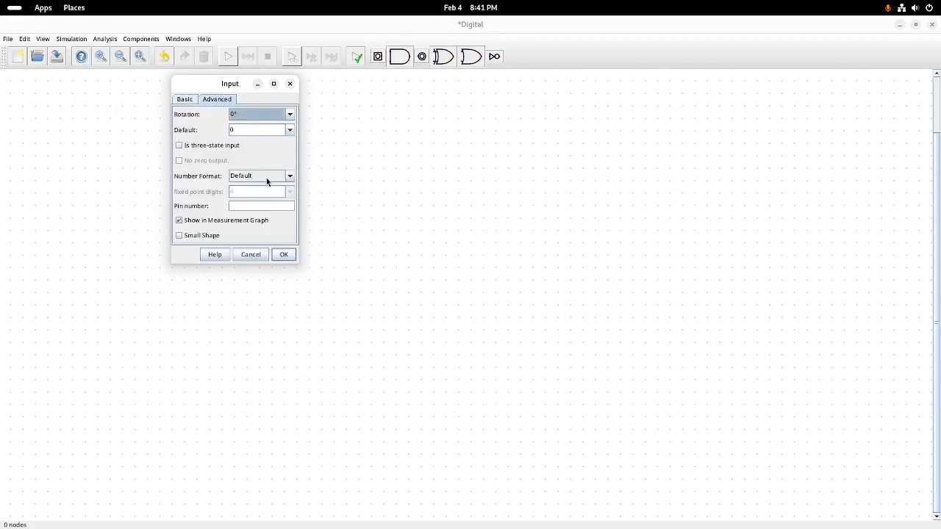
pyautogui.click(291, 131)
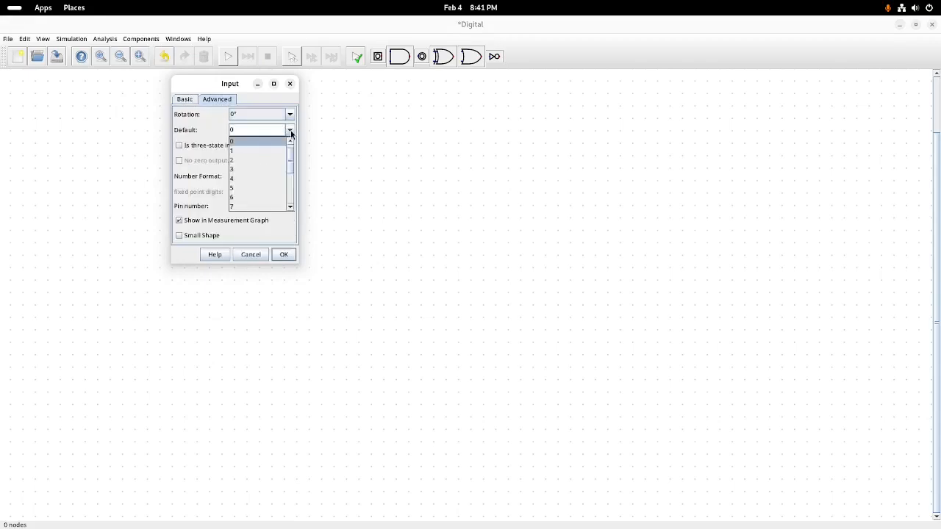
pyautogui.click(291, 132)
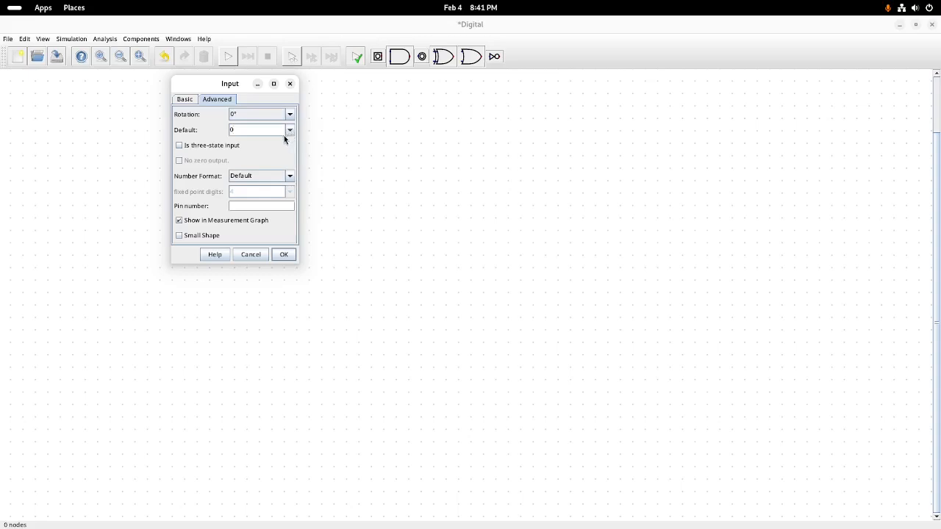
# Make the Input a three-state input and try to start the simulation with it unconnected
pyautogui.click(180, 145)
pyautogui.click(283, 255)
pyautogui.click(229, 56)
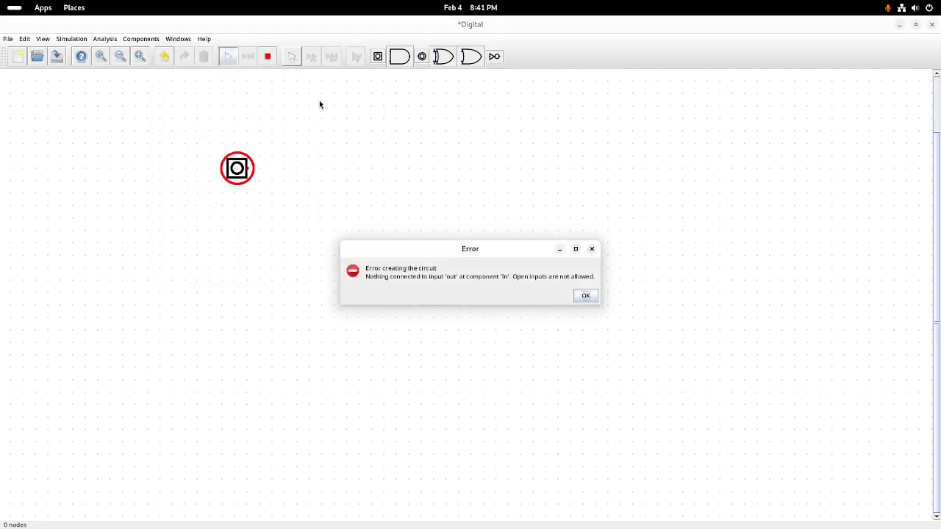
pyautogui.click(586, 296)
# Place an Output component just right of the three-state Input and wire the two together
pyautogui.click(422, 57)
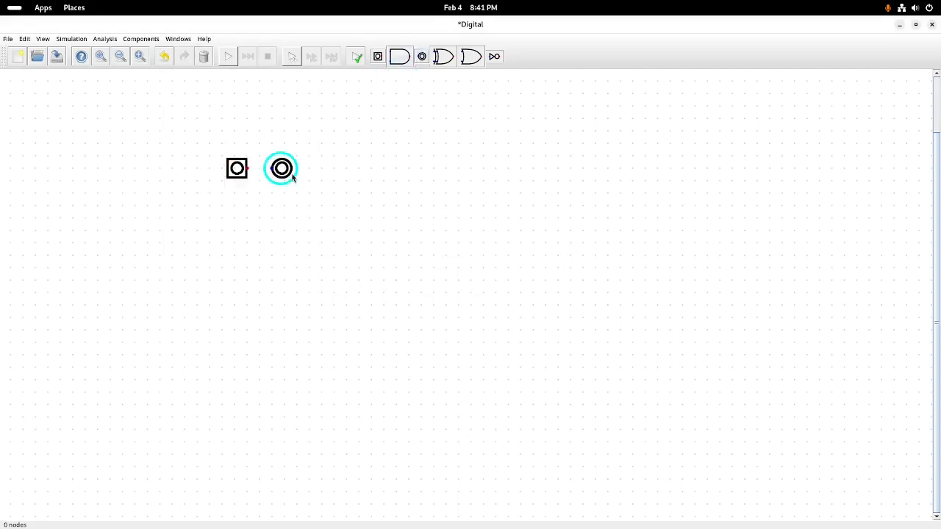
pyautogui.click(292, 176)
pyautogui.moveTo(247, 168); pyautogui.dragTo(272, 168)
# Run the simulation, toggle the three-state Input twice, and stop the simulation
pyautogui.click(228, 57)
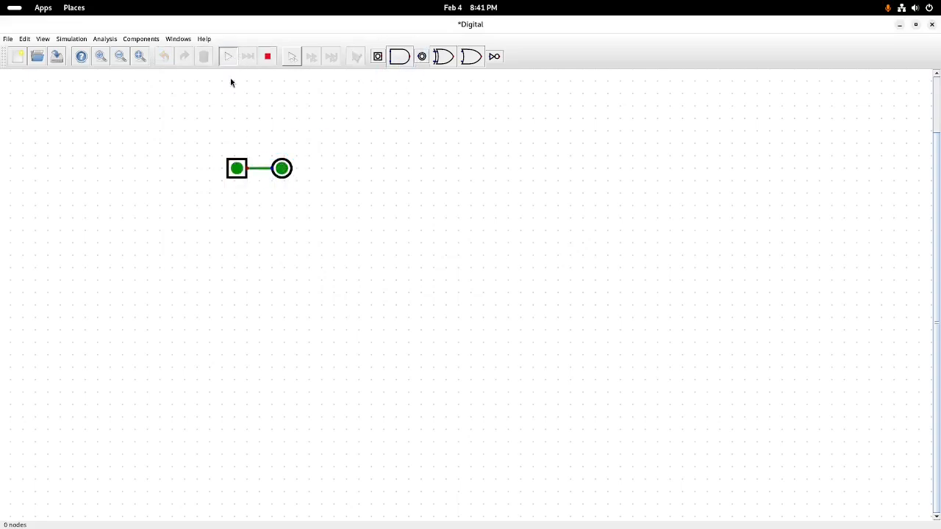
pyautogui.click(238, 173)
pyautogui.click(237, 174)
pyautogui.click(267, 57)
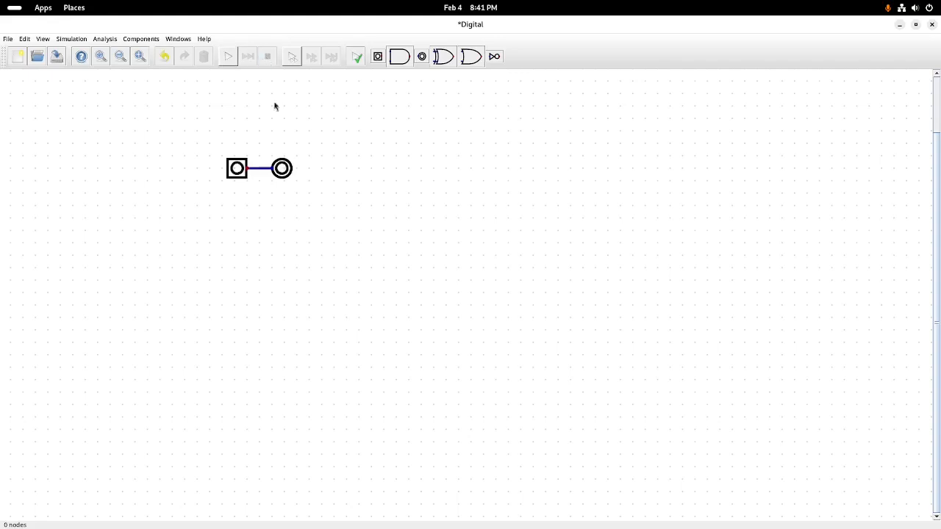
# Delete the Output component and its wire, keeping the three-state Input
pyautogui.moveTo(282, 169); pyautogui.dragTo(333, 195)
pyautogui.press('Delete')
pyautogui.moveTo(275, 162); pyautogui.dragTo(247, 183)
pyautogui.press('Delete')
# Place a Pin Control component from the VHDL/Verilog group to the right of the Input
pyautogui.click(143, 39)
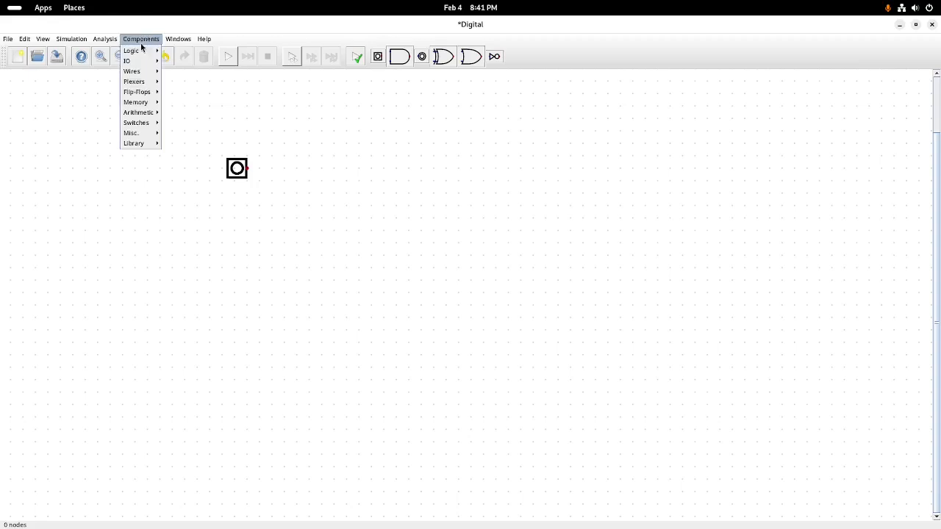
pyautogui.moveTo(146, 137)
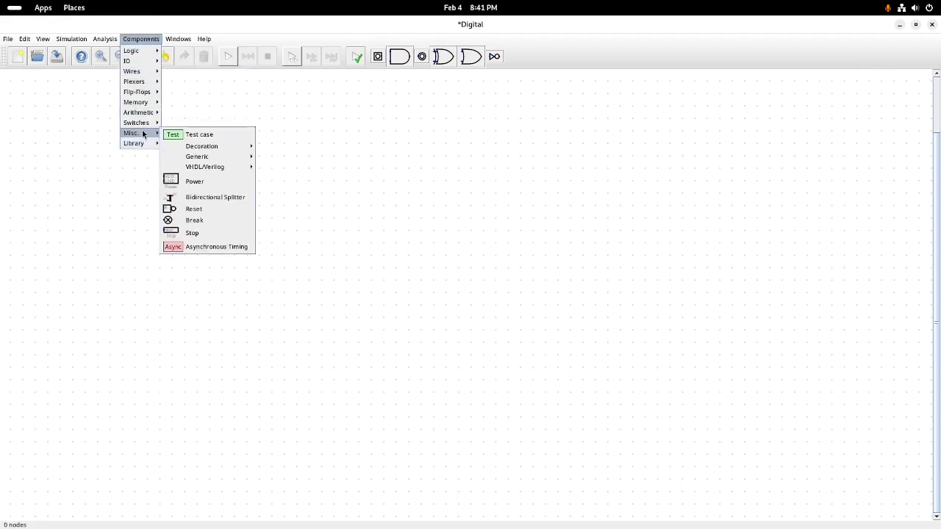
pyautogui.moveTo(223, 168)
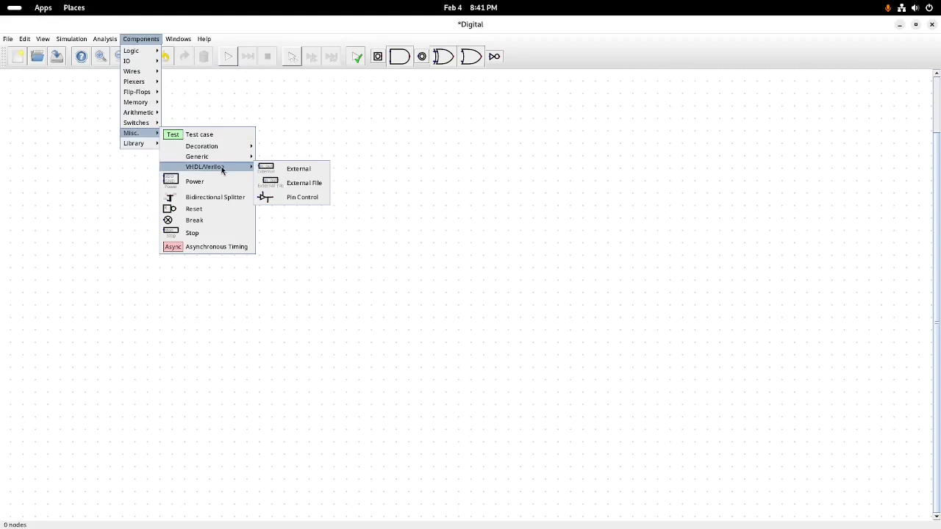
pyautogui.click(324, 198)
pyautogui.click(344, 185)
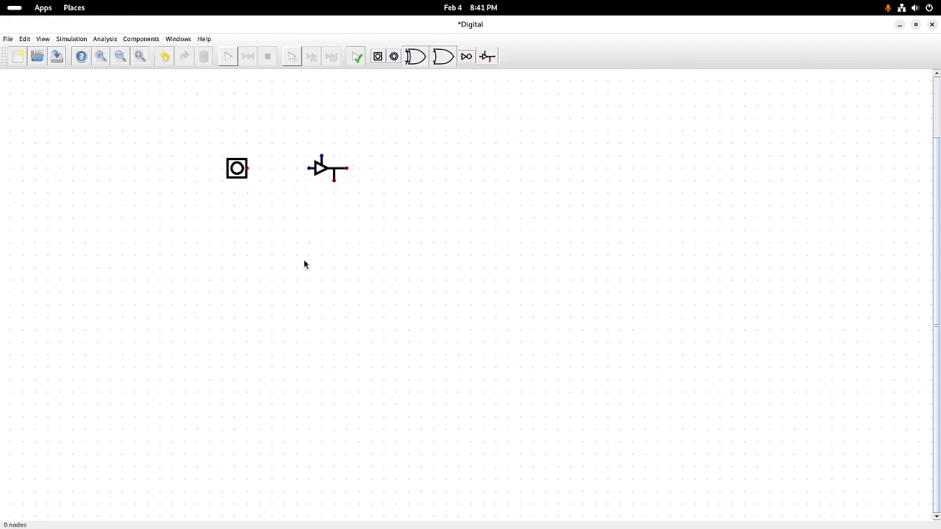
# Wire the Input to the Pin Control's data input and place an Output component to the right of the Pin Control
pyautogui.click(248, 171)
pyautogui.click(312, 169)
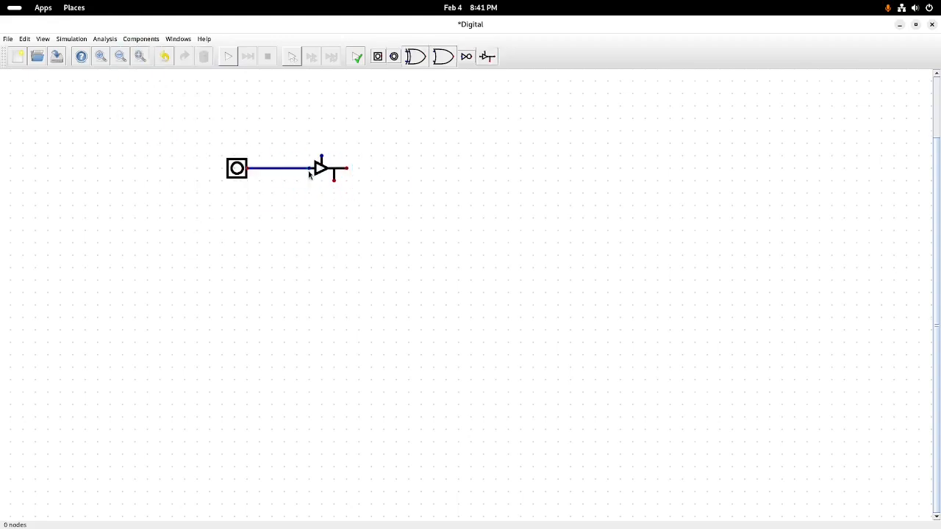
pyautogui.click(394, 57)
pyautogui.click(386, 185)
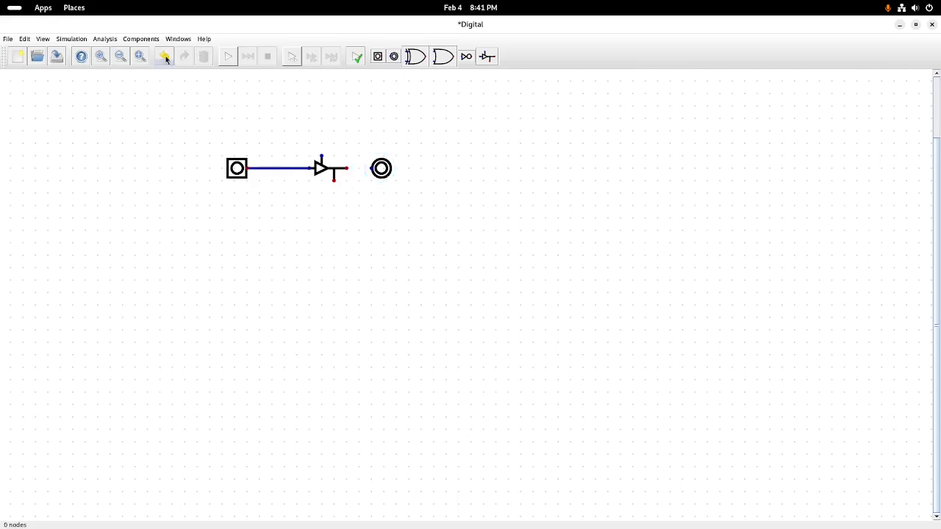
# Turn off the three-state option in the Input's advanced settings
pyautogui.rightClick(232, 175)
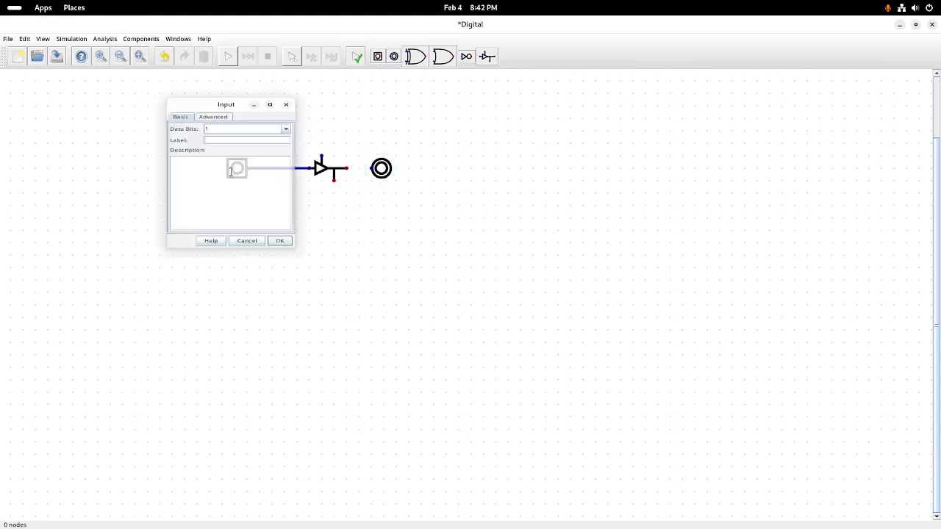
pyautogui.click(213, 102)
pyautogui.click(177, 149)
pyautogui.click(280, 257)
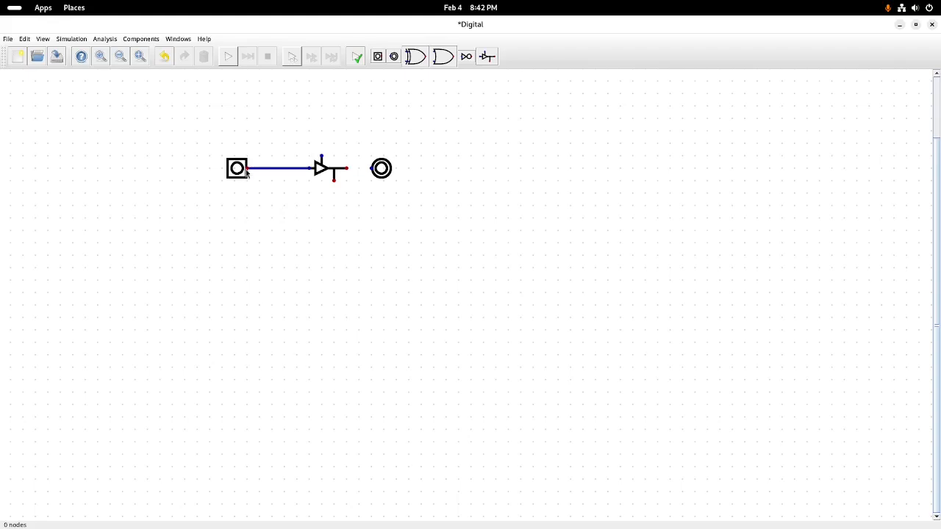
# Duplicate the Input and place the copy directly above the original
pyautogui.moveTo(239, 173)
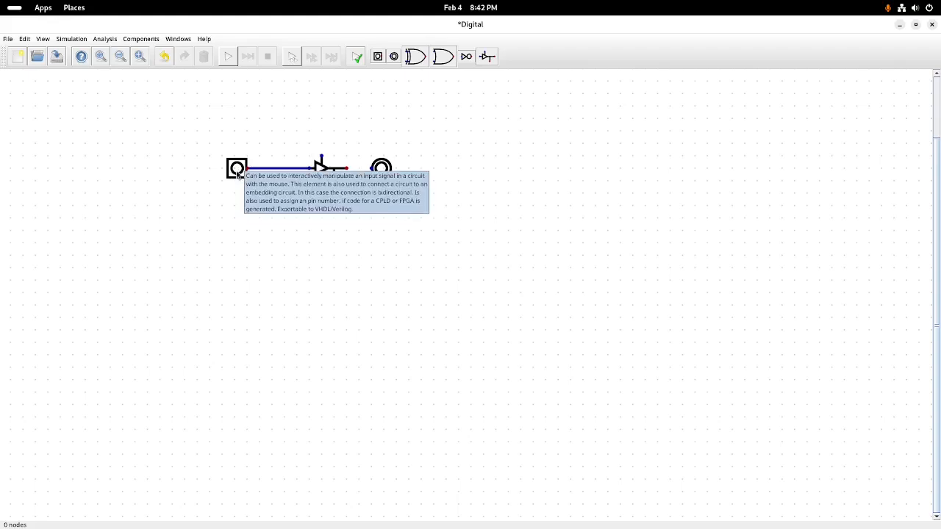
pyautogui.hotkey('ctrl', 'd')
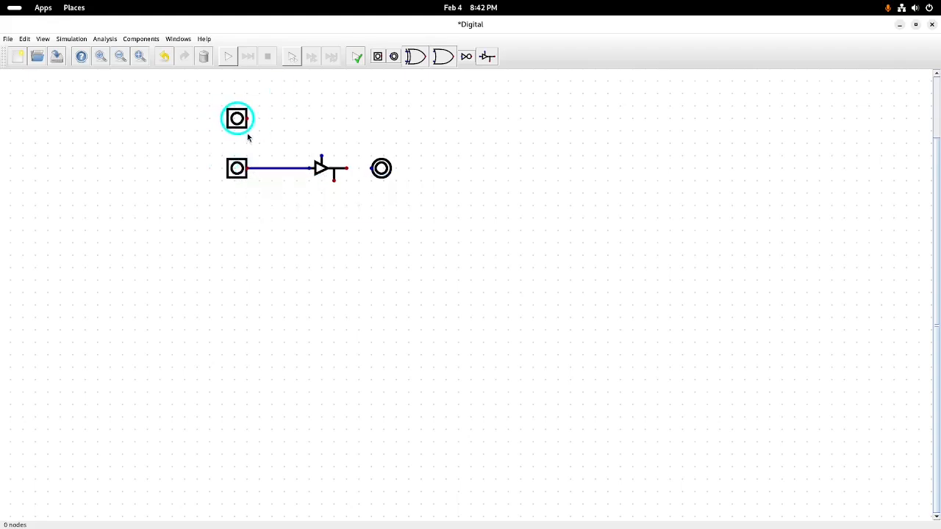
pyautogui.click(247, 135)
pyautogui.rightClick(233, 119)
pyautogui.click(288, 28)
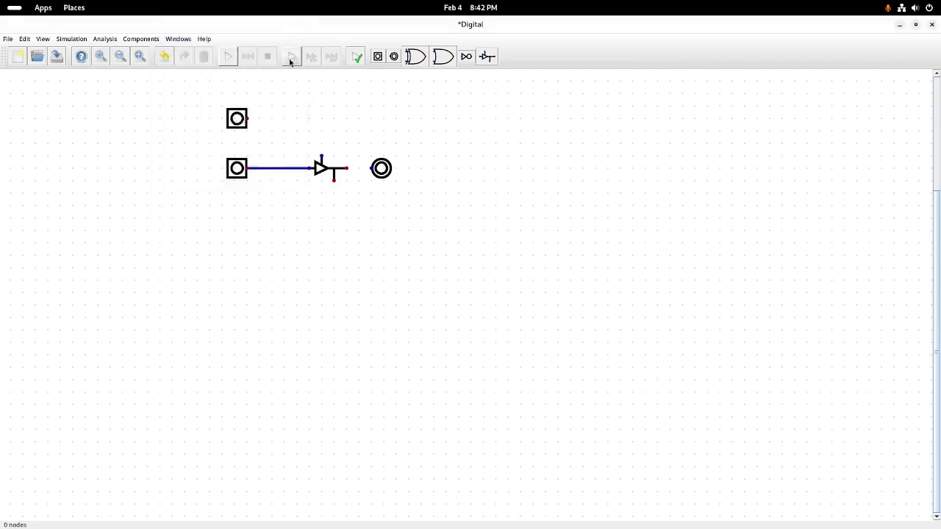
# Wire the upper Input to the Pin Control's direction input, and the Pin Control's output to the Output component
pyautogui.click(248, 118)
pyautogui.click(322, 156)
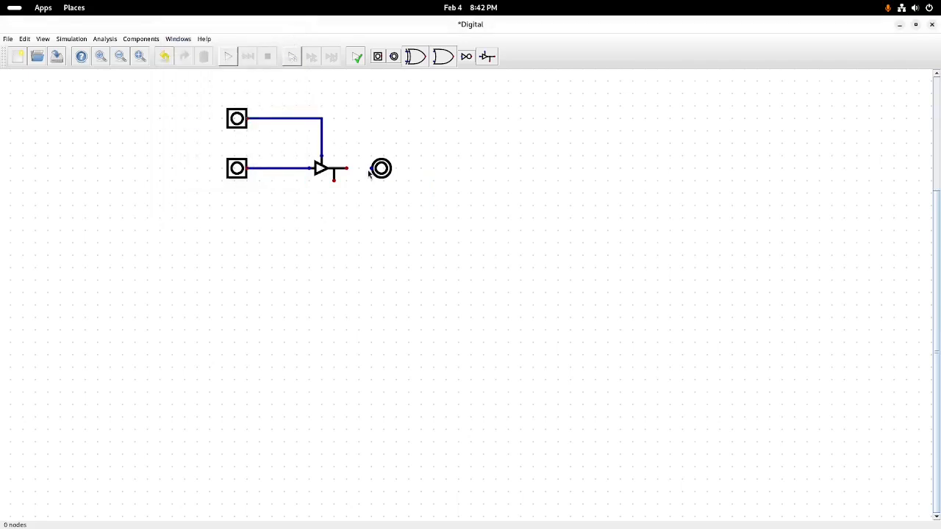
pyautogui.click(372, 169)
pyautogui.click(346, 169)
# Run the simulation, toggle the lower Input, enable the upper Input, and toggle the lower Input twice more
pyautogui.click(227, 56)
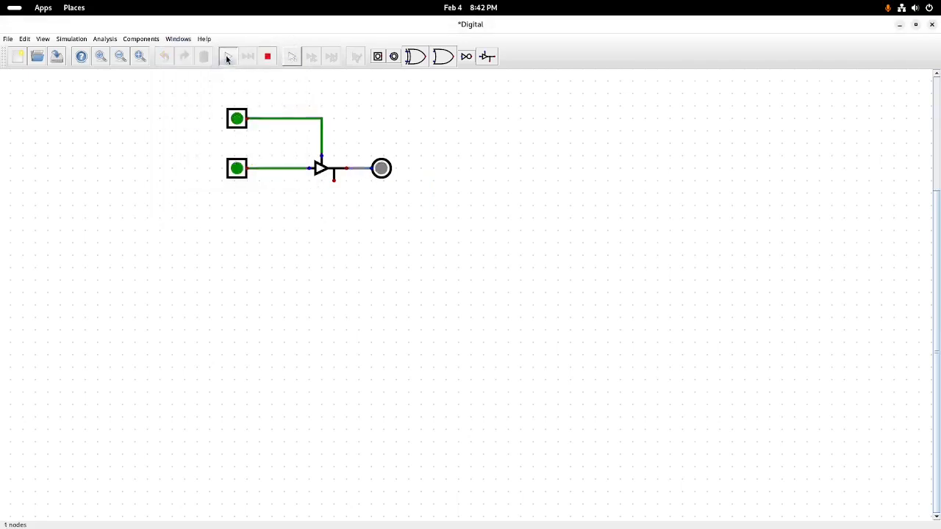
pyautogui.click(235, 174)
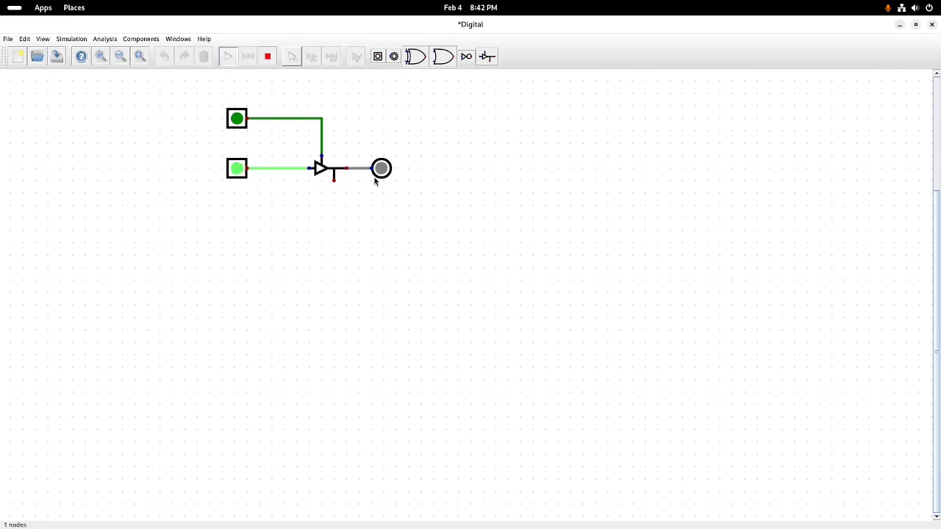
pyautogui.click(238, 120)
pyautogui.click(236, 171)
pyautogui.click(237, 171)
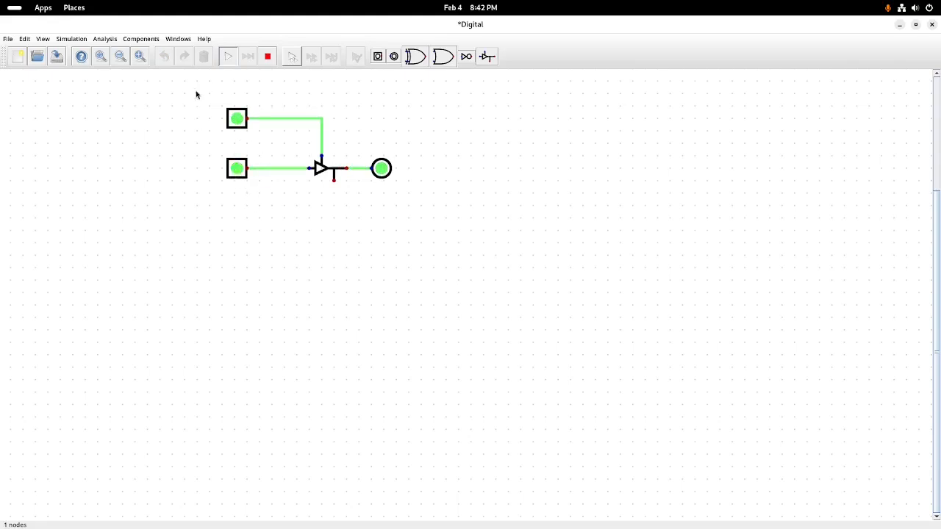
# Stop the simulation and delete the entire Pin Control circuit
pyautogui.moveTo(184, 76); pyautogui.dragTo(566, 297)
pyautogui.click(267, 56)
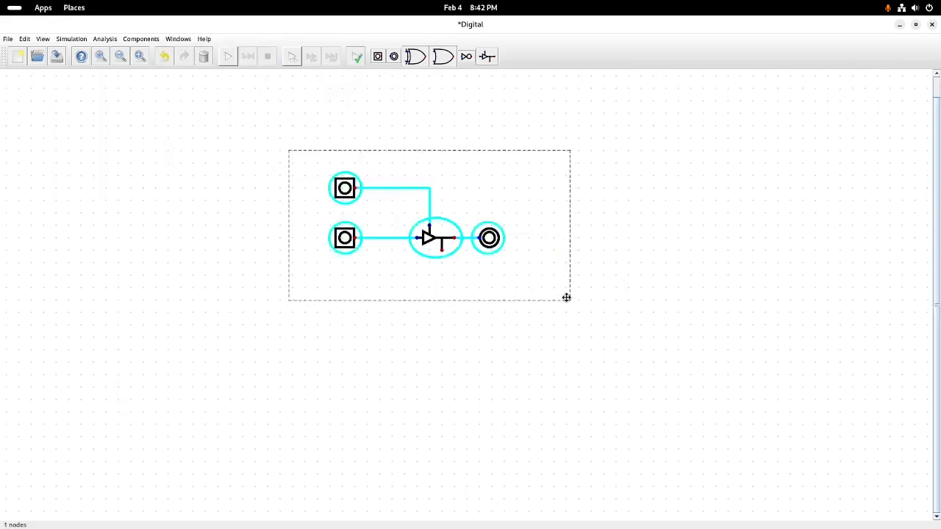
pyautogui.press('Delete')
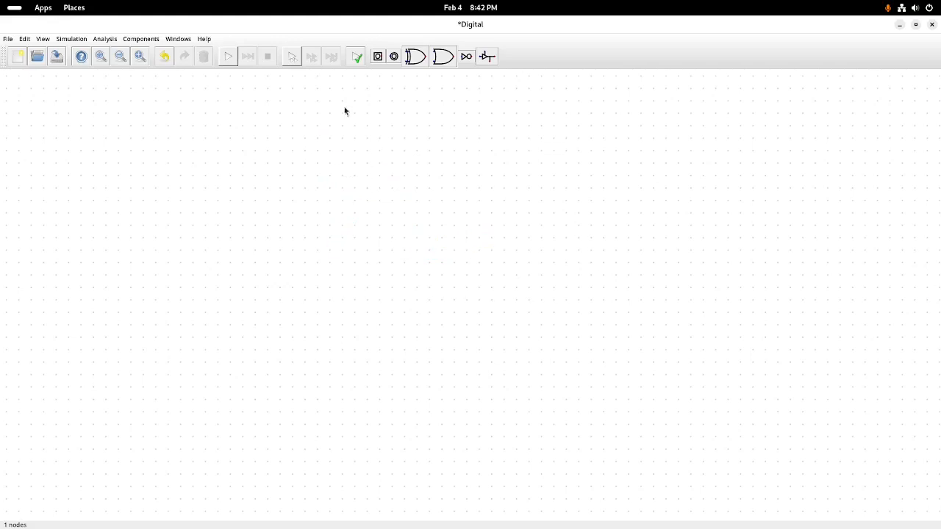
# Place a Button component from the IO group on the empty canvas and look at its settings without changing them
pyautogui.click(137, 39)
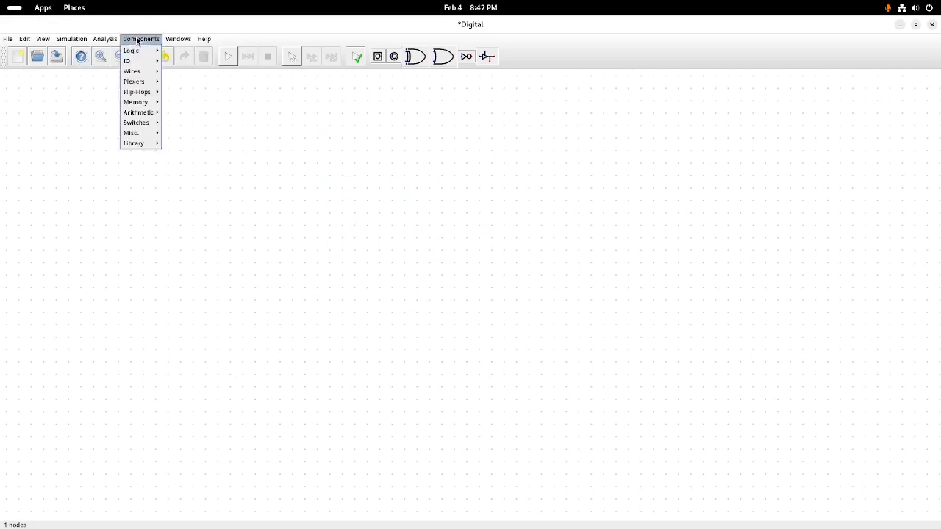
pyautogui.moveTo(137, 64)
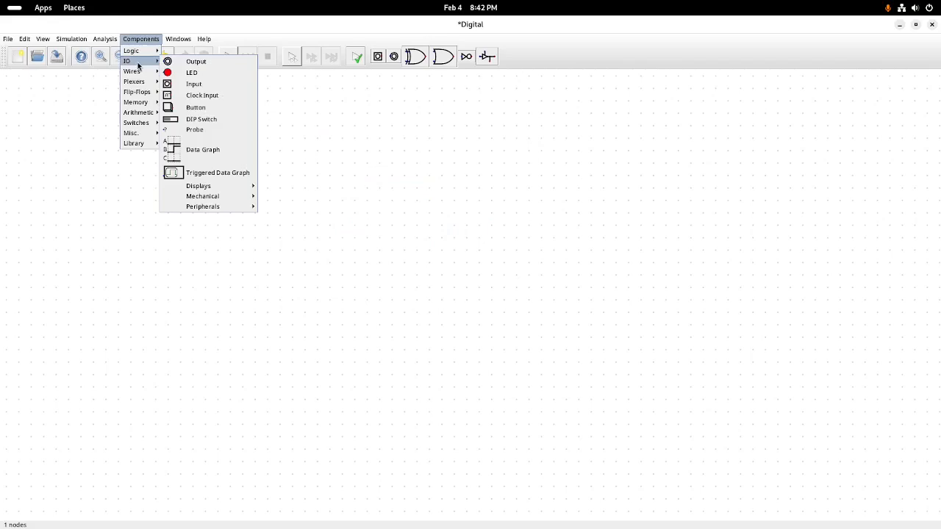
pyautogui.click(209, 108)
pyautogui.click(250, 247)
pyautogui.rightClick(234, 237)
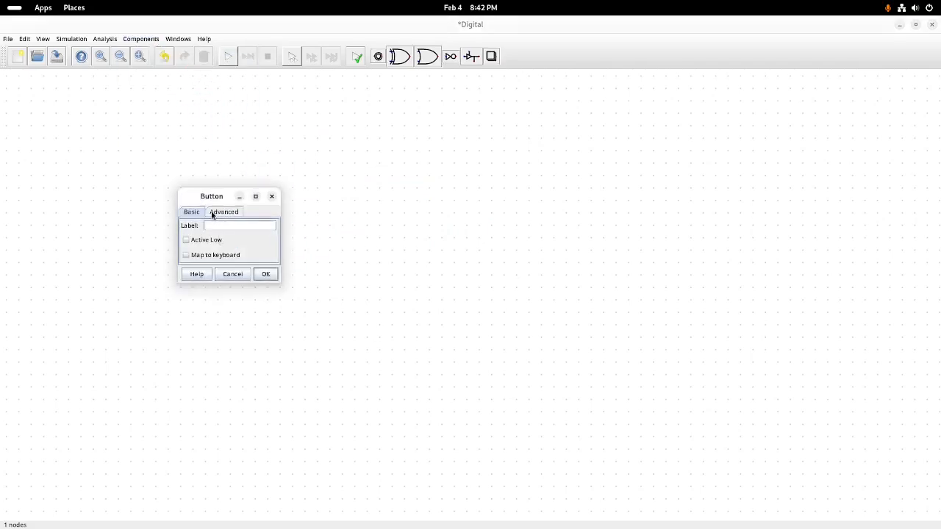
pyautogui.click(271, 196)
# Place an Output component to the right of the Button and wire the two together
pyautogui.click(378, 56)
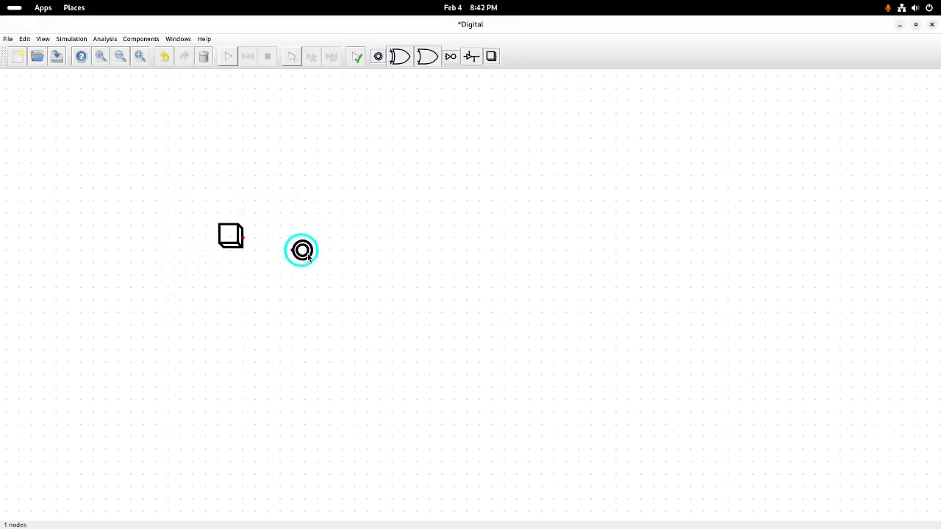
pyautogui.click(306, 243)
pyautogui.click(228, 57)
pyautogui.click(586, 294)
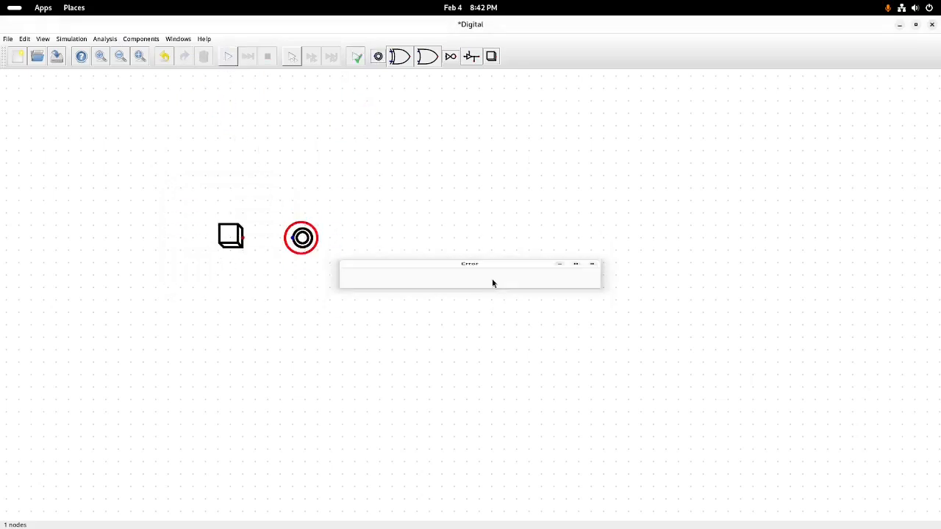
pyautogui.click(243, 236)
pyautogui.click(297, 237)
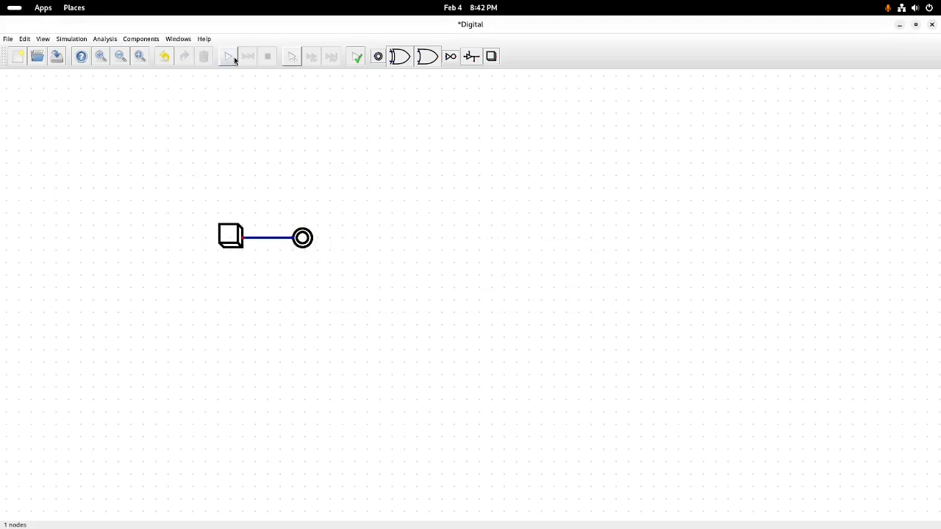
# Run the simulation, operate the Button several times to test its momentary behaviour, and stop the simulation
pyautogui.click(229, 56)
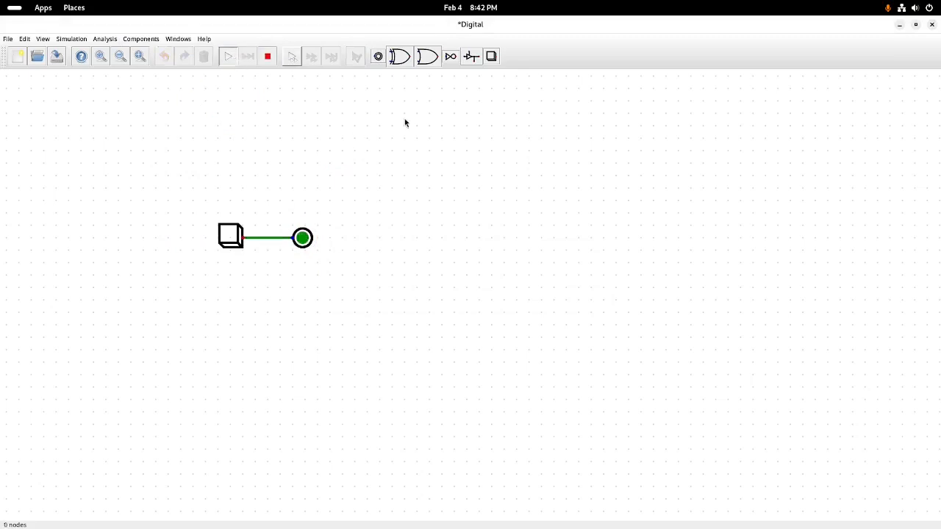
pyautogui.click(234, 240)
pyautogui.click(236, 240)
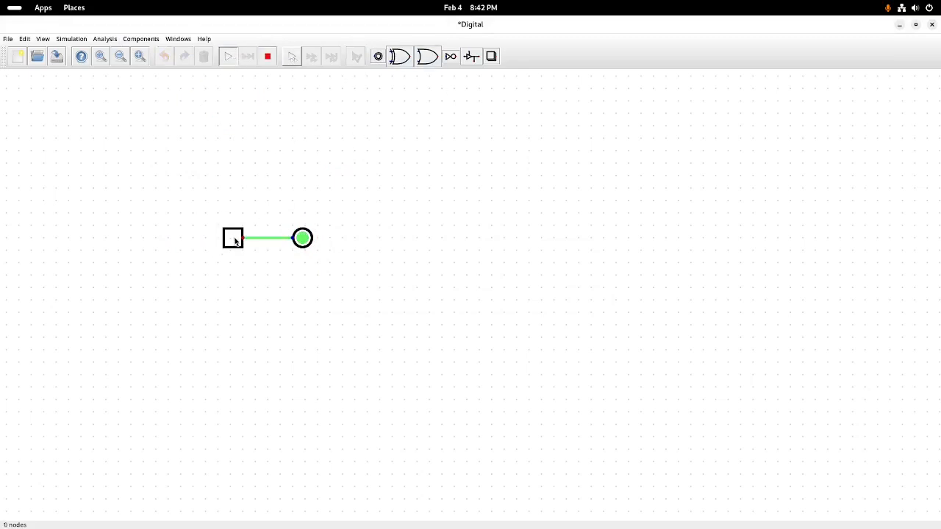
pyautogui.click(235, 240)
pyautogui.click(266, 58)
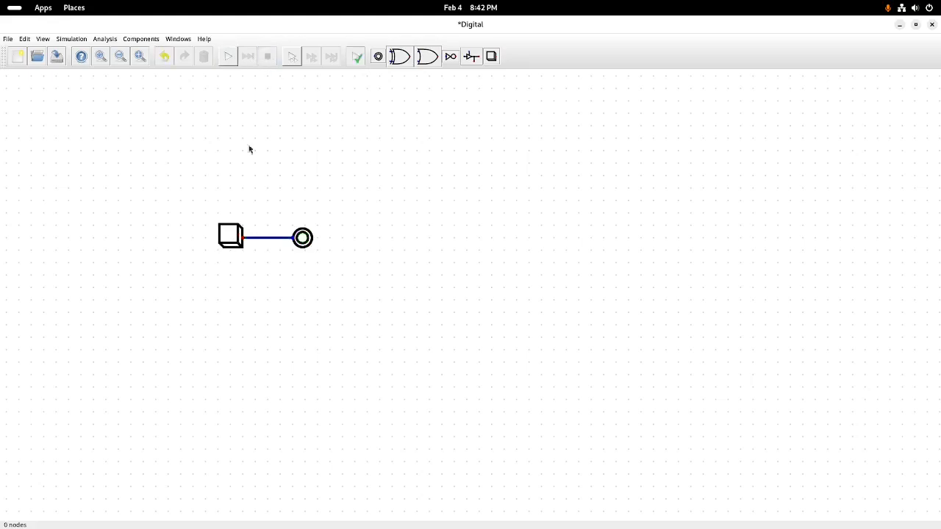
# Label the Button L with Map to keyboard enabled, and run and stop the simulation to test it
pyautogui.rightClick(234, 240)
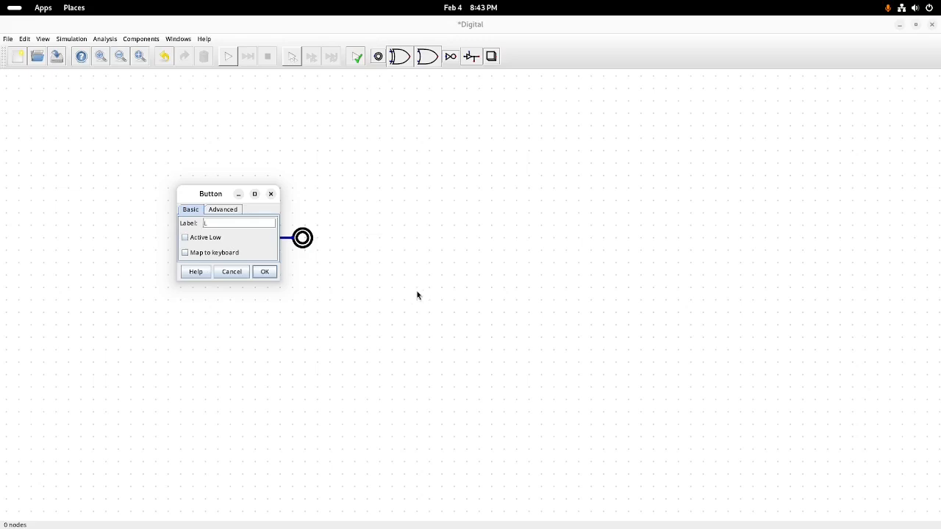
pyautogui.click(265, 271)
pyautogui.rightClick(228, 234)
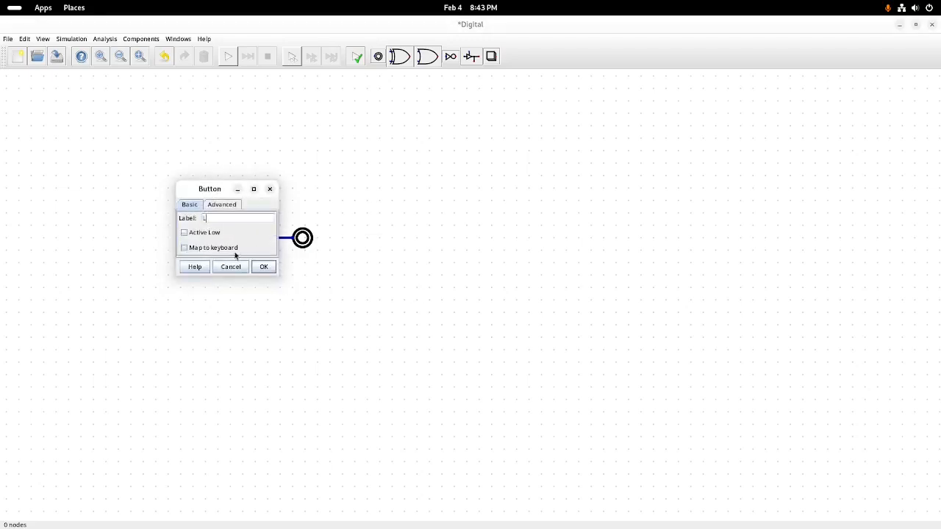
pyautogui.click(185, 248)
pyautogui.click(263, 269)
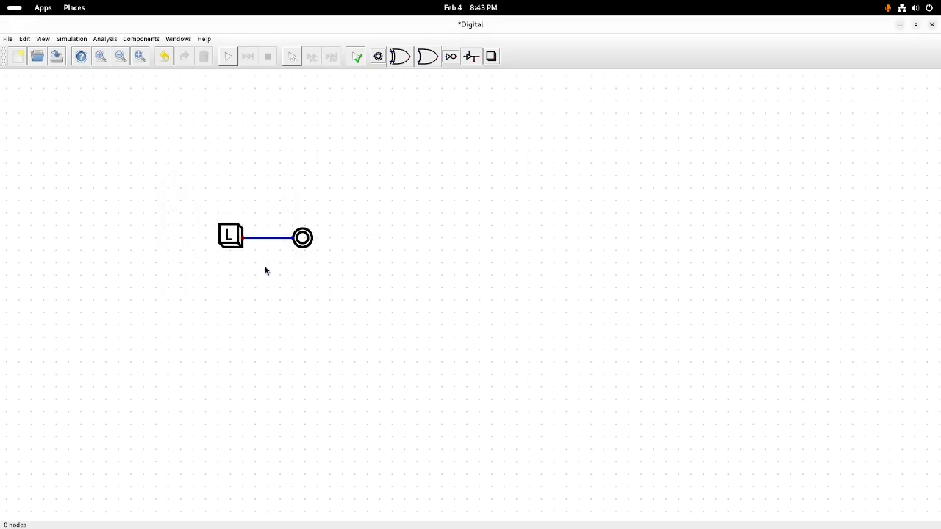
pyautogui.click(228, 58)
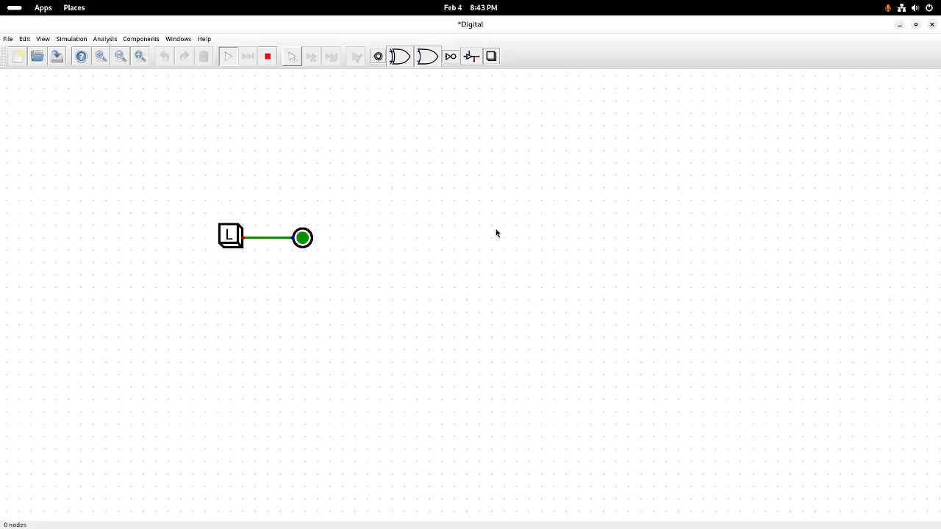
pyautogui.click(267, 56)
# Relabel the Button RIGHT and test its keyboard mapping twice in a simulation run, stopping the simulation when done
pyautogui.rightClick(233, 235)
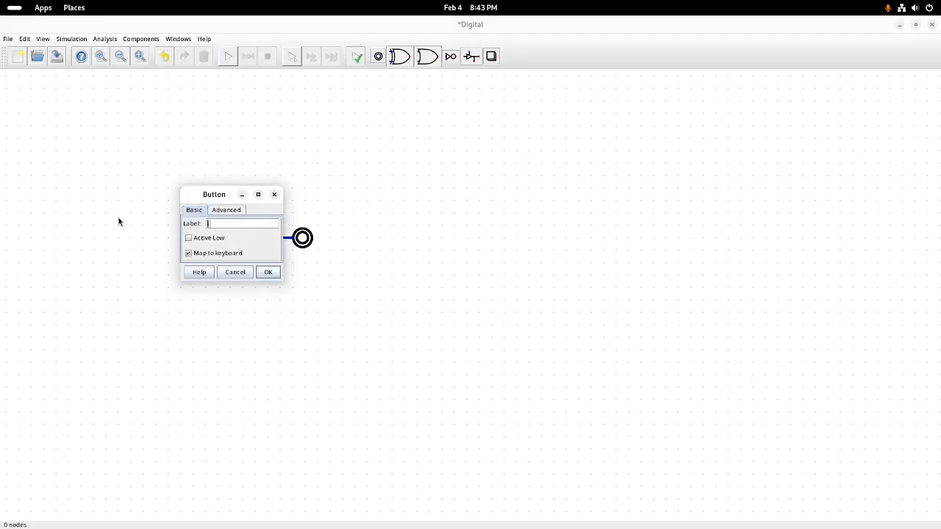
pyautogui.press('Return')
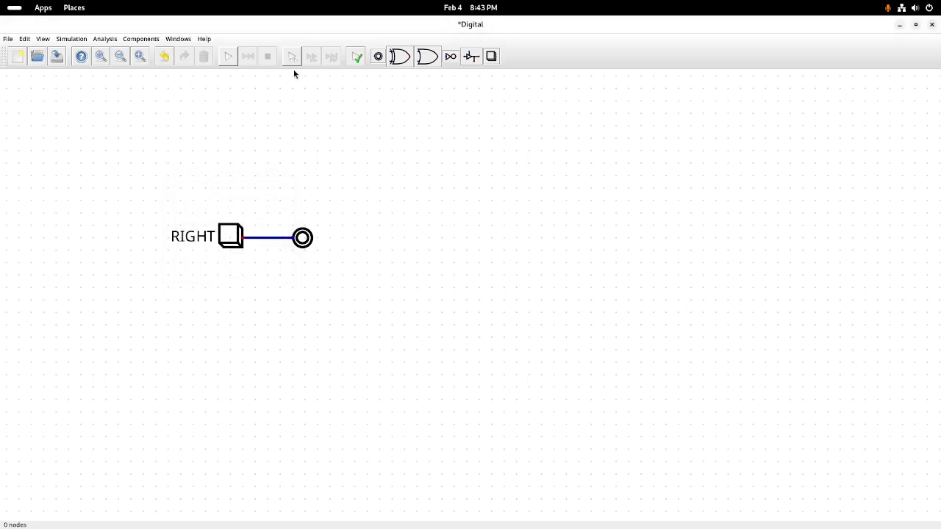
pyautogui.click(229, 57)
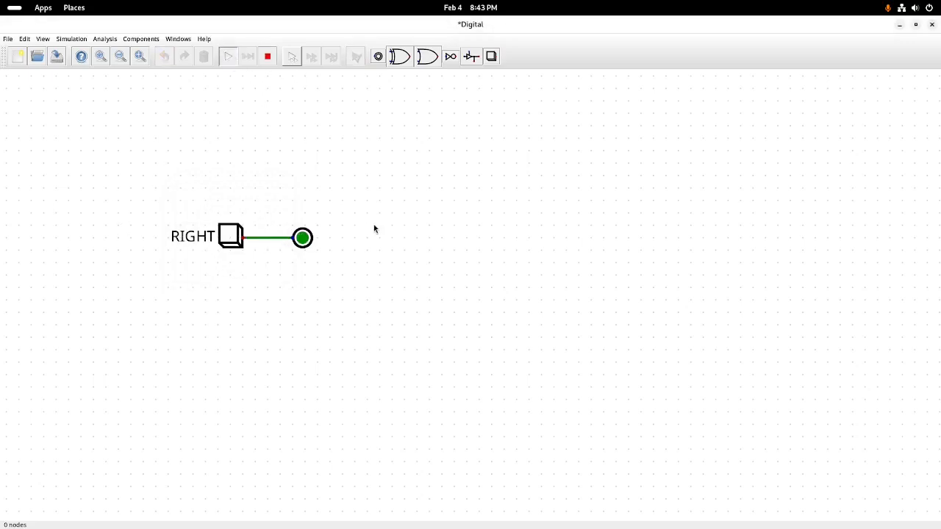
pyautogui.press('Right')
pyautogui.press('Right')
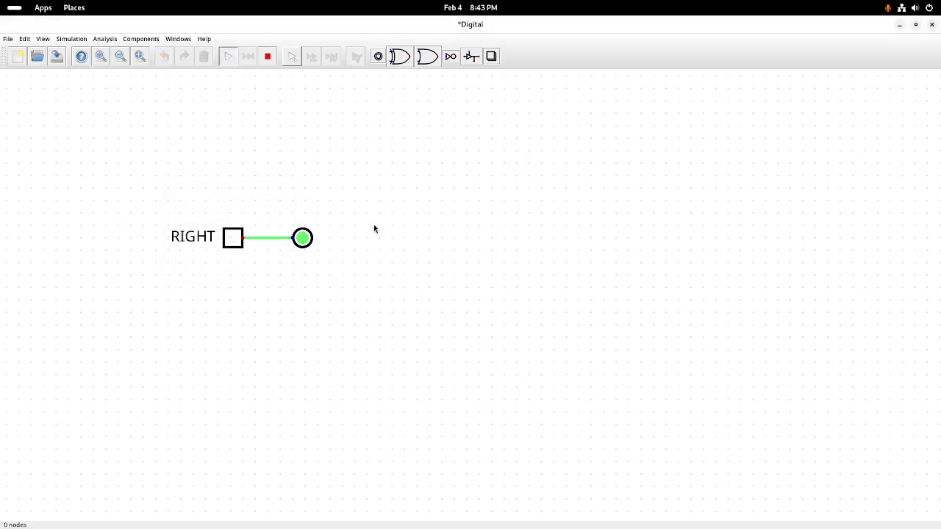
pyautogui.click(268, 57)
# Relabel the Button CTRL, and run and stop the simulation to test that mapping
pyautogui.rightClick(230, 235)
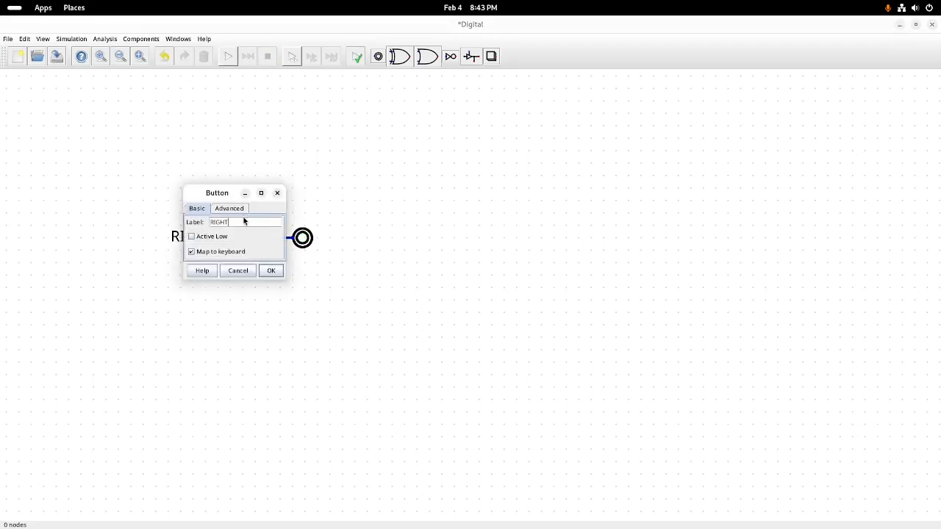
pyautogui.write('CTRL')
pyautogui.press('Return')
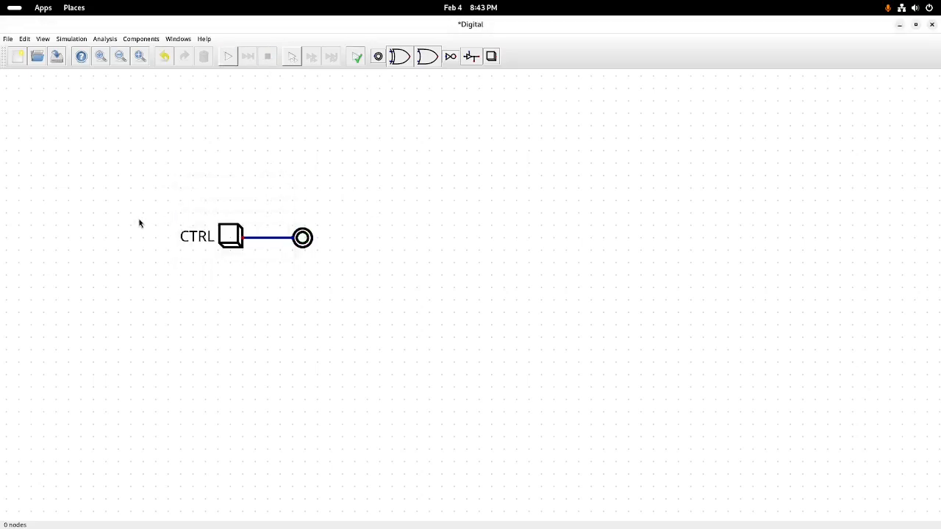
pyautogui.click(229, 58)
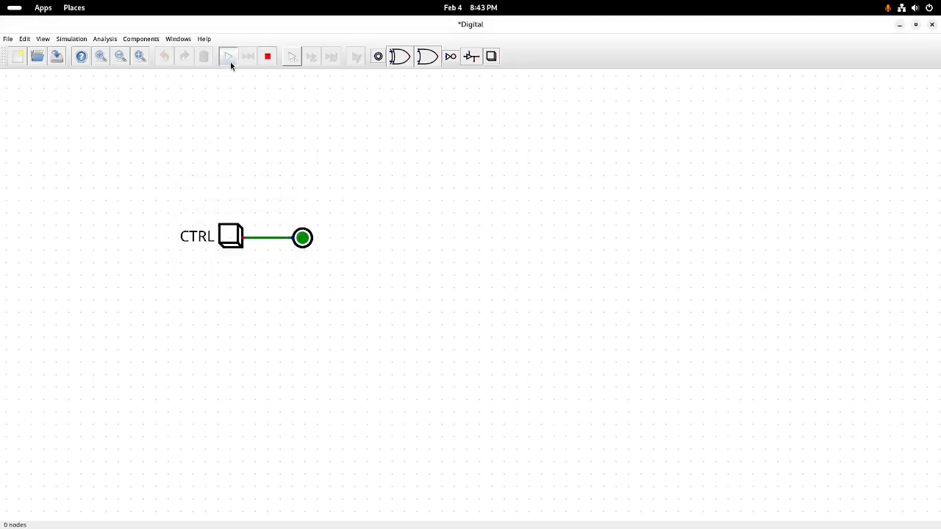
pyautogui.click(268, 56)
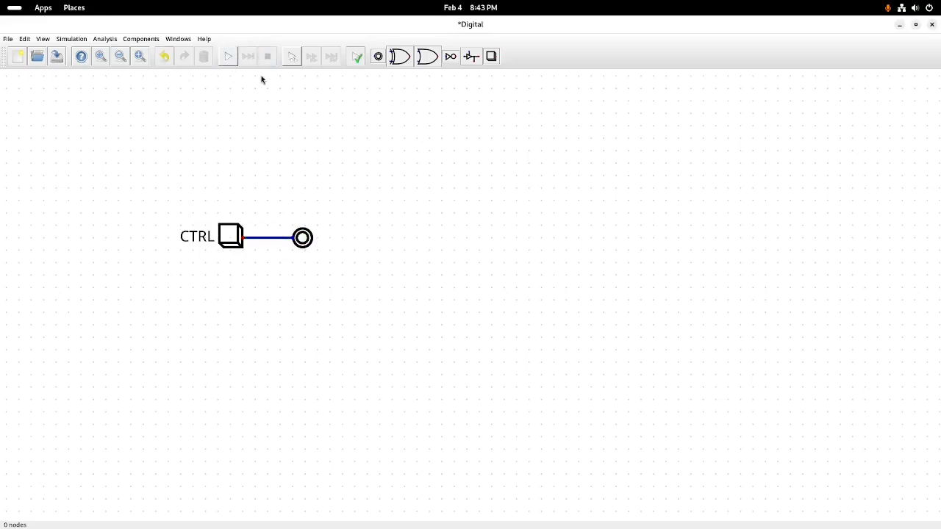
pyautogui.rightClick(235, 237)
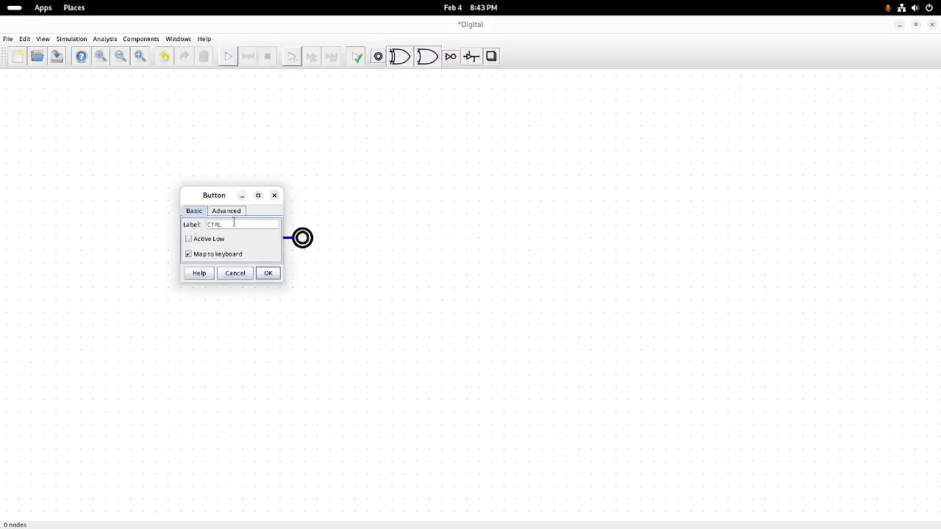
pyautogui.moveTo(234, 222); pyautogui.dragTo(174, 219)
pyautogui.press('BackSpace')
pyautogui.click(274, 196)
# Delete the CTRL Button together with its wire and Output component
pyautogui.moveTo(144, 216); pyautogui.dragTo(385, 273)
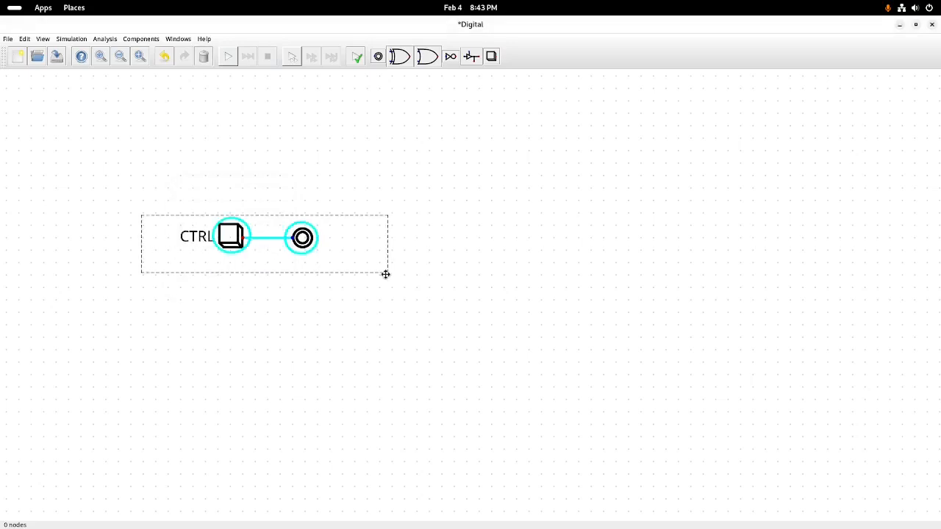
pyautogui.press('Delete')
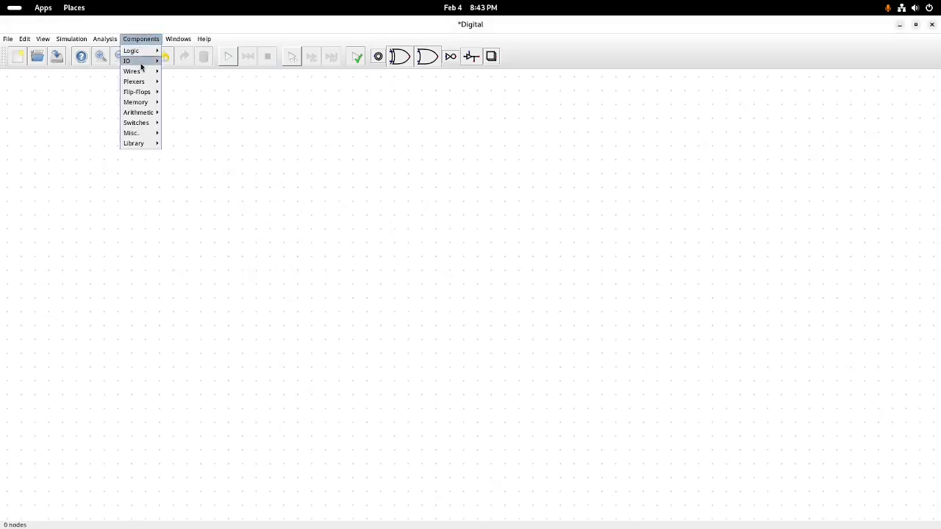
# Place a DIP Switch on the empty canvas and review its basic and advanced properties without changing them
pyautogui.moveTo(140, 62)
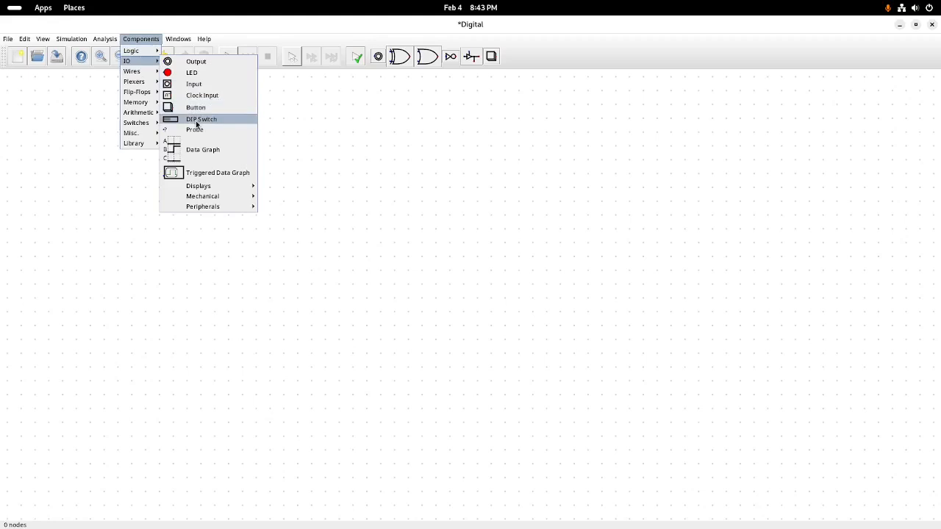
pyautogui.click(198, 119)
pyautogui.rightClick(257, 229)
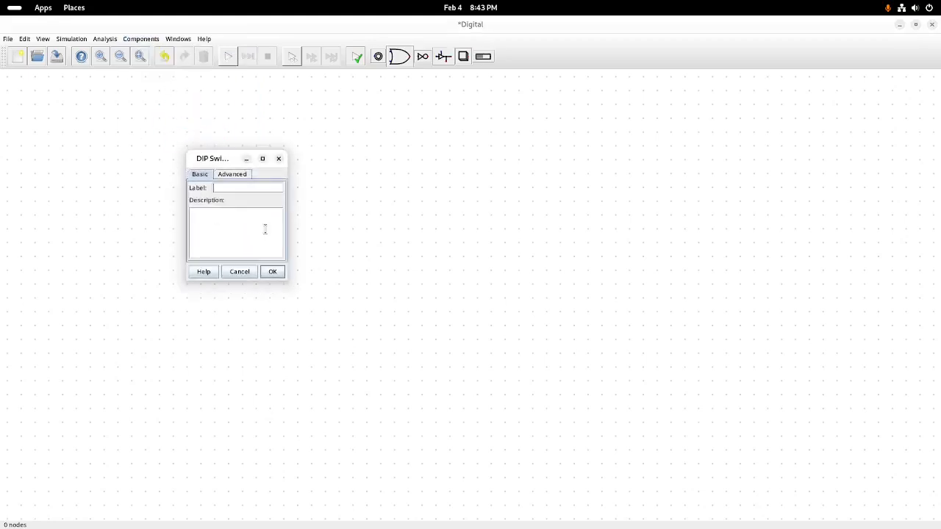
pyautogui.click(237, 175)
pyautogui.click(192, 175)
pyautogui.click(279, 158)
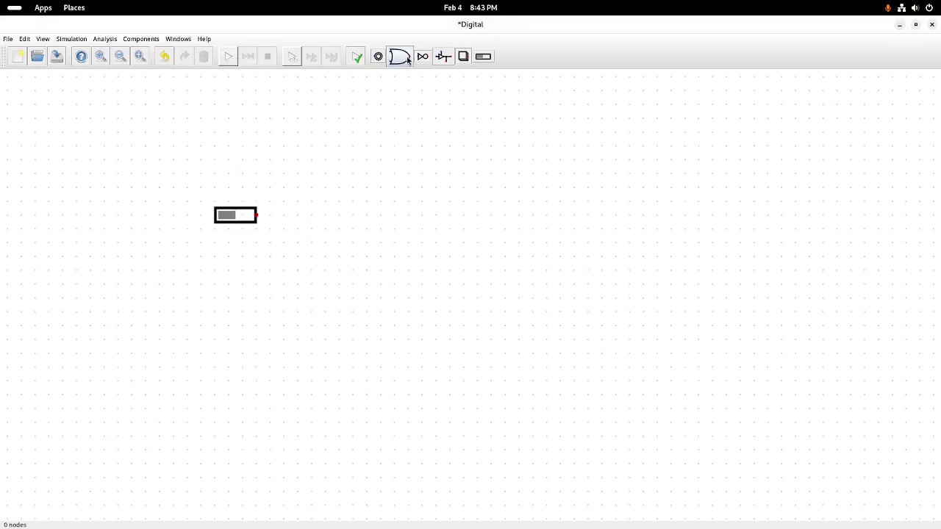
# Add an Output component beside the DIP Switch and wire the switch's output pin to it
pyautogui.click(378, 57)
pyautogui.click(350, 231)
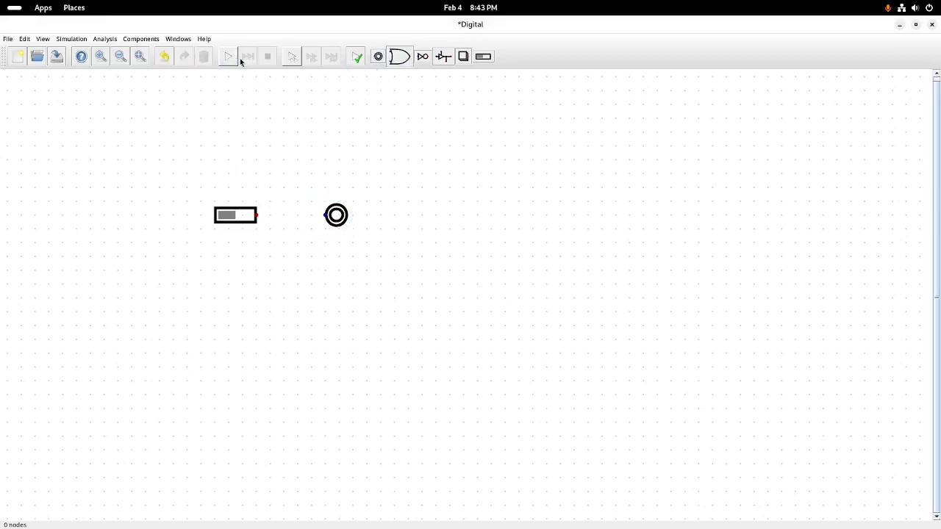
pyautogui.click(228, 57)
pyautogui.click(584, 297)
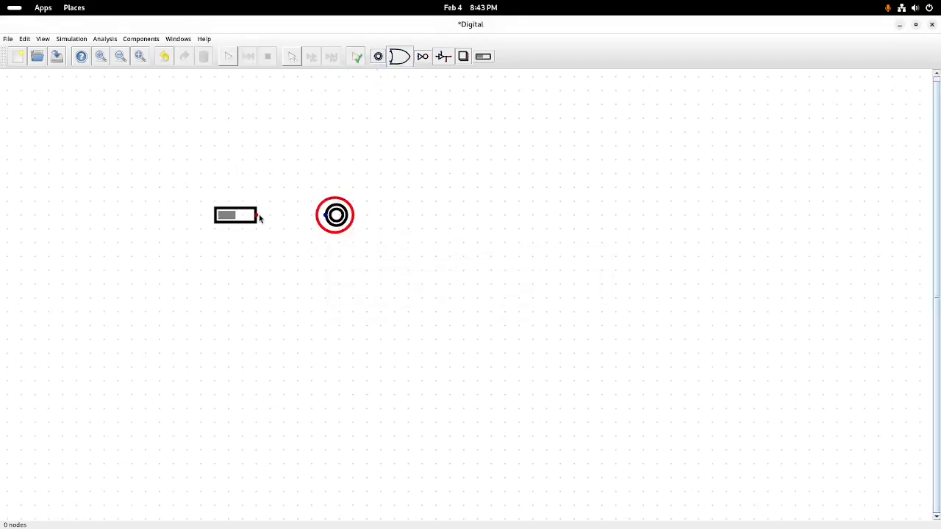
pyautogui.click(258, 215)
pyautogui.click(326, 215)
# Run the simulation, toggle the DIP Switch four times, and stop the simulation
pyautogui.click(232, 59)
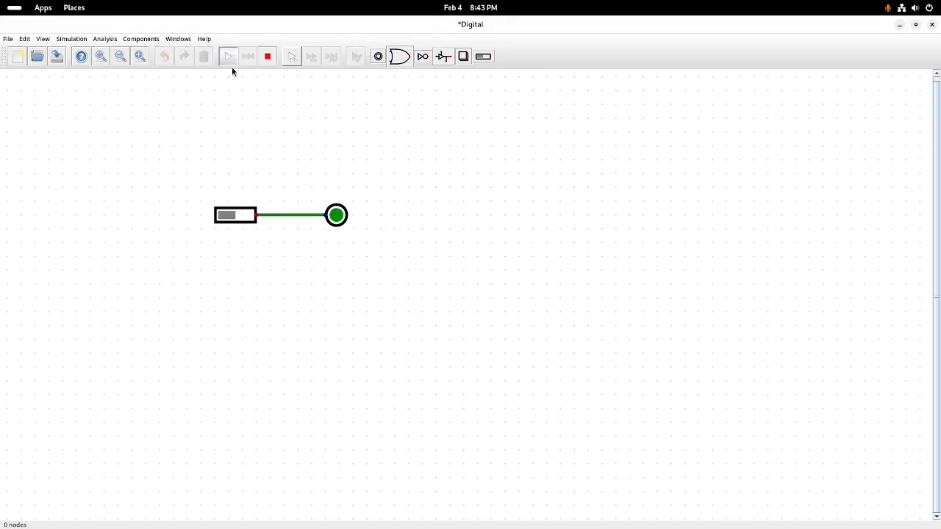
pyautogui.click(240, 212)
pyautogui.click(240, 212)
pyautogui.click(240, 212)
pyautogui.click(240, 212)
pyautogui.click(268, 57)
# Review the wired DIP Switch's basic and advanced properties, including Rotation and Output is High, leaving them unchanged
pyautogui.moveTo(161, 178); pyautogui.dragTo(422, 319)
pyautogui.click(249, 334)
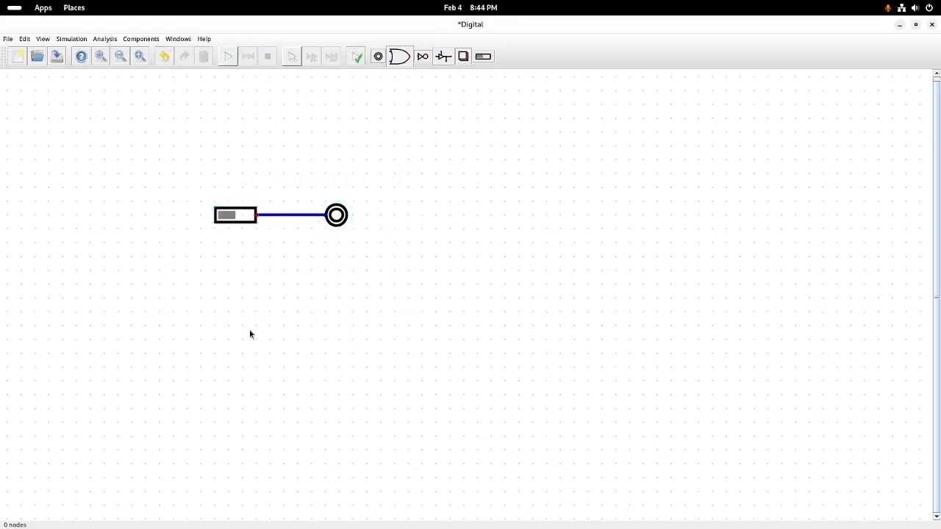
pyautogui.rightClick(224, 214)
pyautogui.click(220, 174)
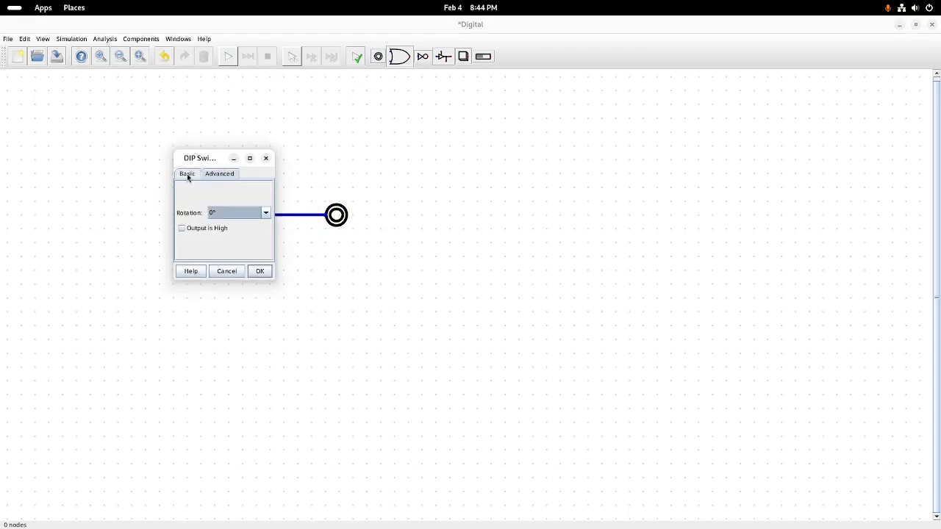
pyautogui.click(187, 177)
pyautogui.click(225, 176)
pyautogui.click(267, 158)
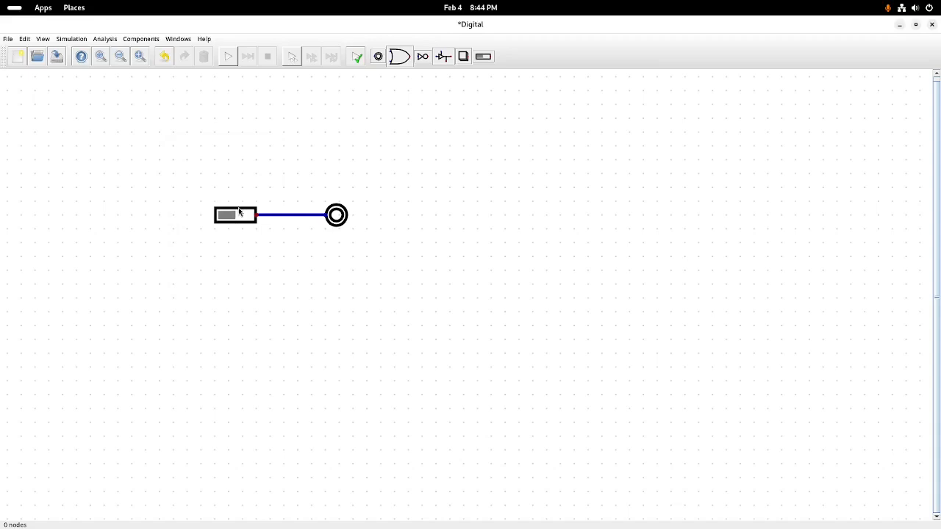
# Place another DIP Switch below the first, and delete everything on the canvas
pyautogui.click(483, 58)
pyautogui.click(257, 247)
pyautogui.click(259, 254)
pyautogui.moveTo(176, 177); pyautogui.dragTo(471, 294)
pyautogui.press('Delete')
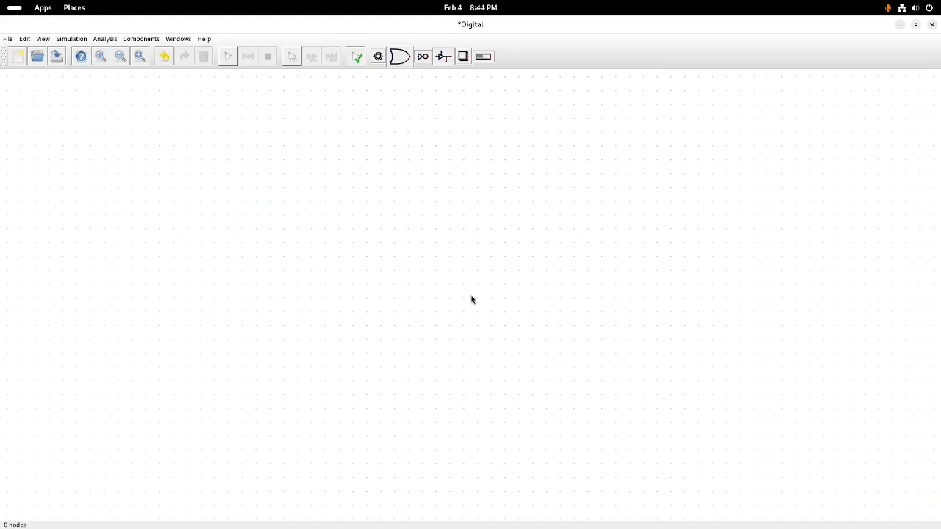
# Read the Data Graph component's description and look at the measurement graph command among the simulation commands
pyautogui.click(148, 39)
pyautogui.moveTo(148, 63)
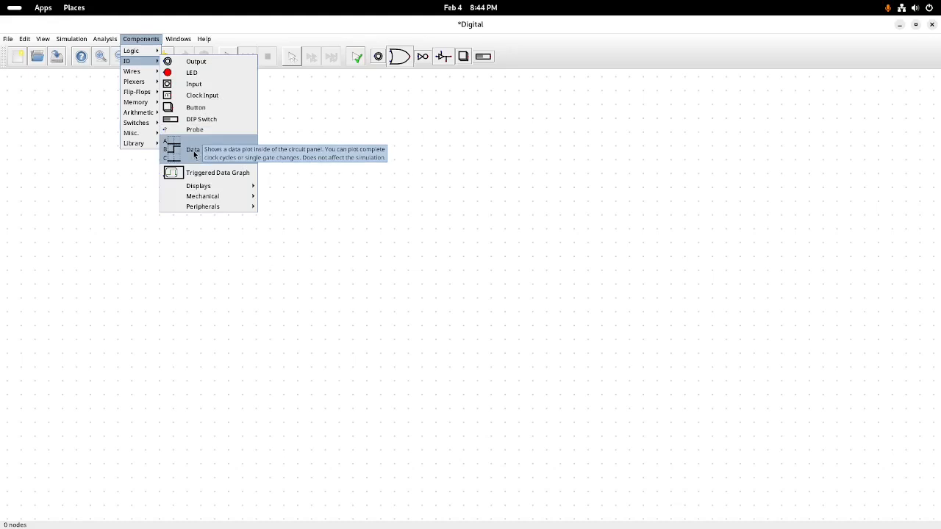
pyautogui.click(73, 38)
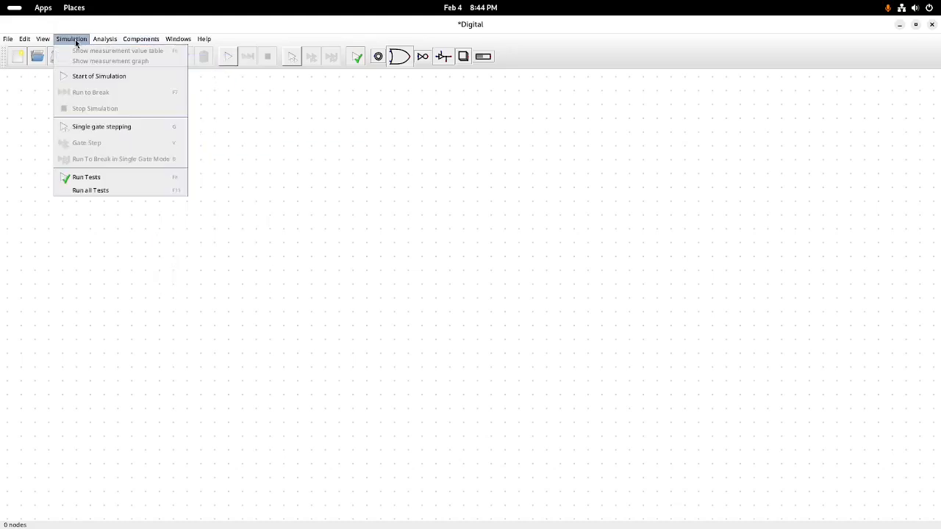
# Place a Seven-Segment Display from the IO display components on the canvas
pyautogui.click(138, 39)
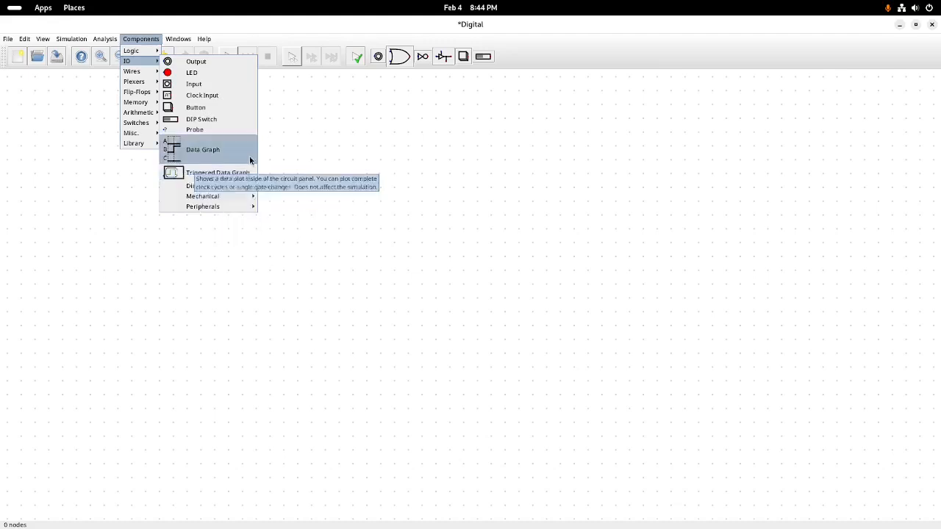
pyautogui.moveTo(221, 189)
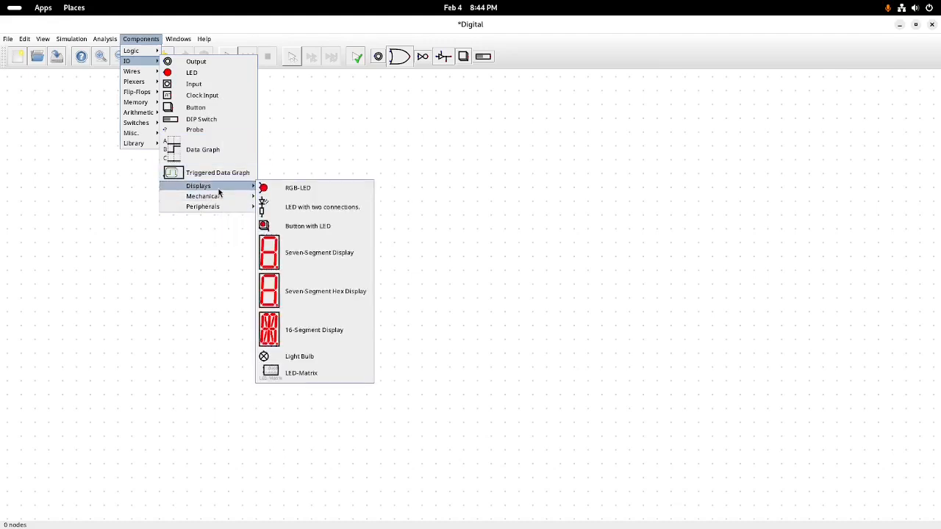
pyautogui.click(321, 256)
pyautogui.click(419, 287)
# Enable Common Connection for the Seven-Segment Display and set Common to Anode
pyautogui.click(393, 244)
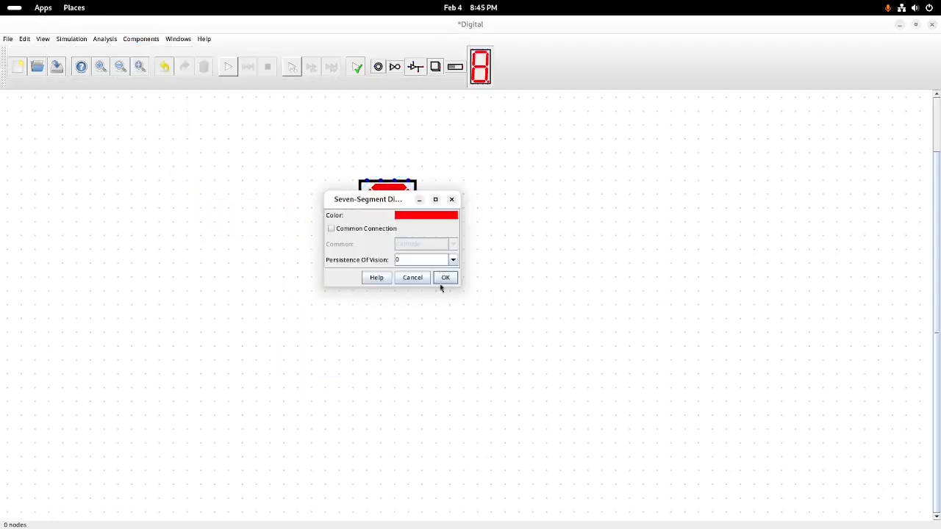
pyautogui.moveTo(365, 199); pyautogui.dragTo(590, 231)
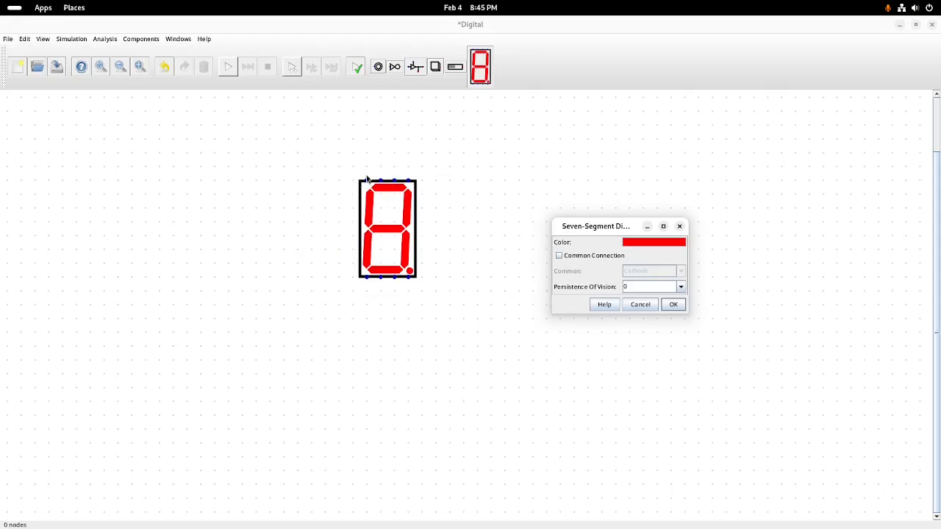
pyautogui.click(560, 257)
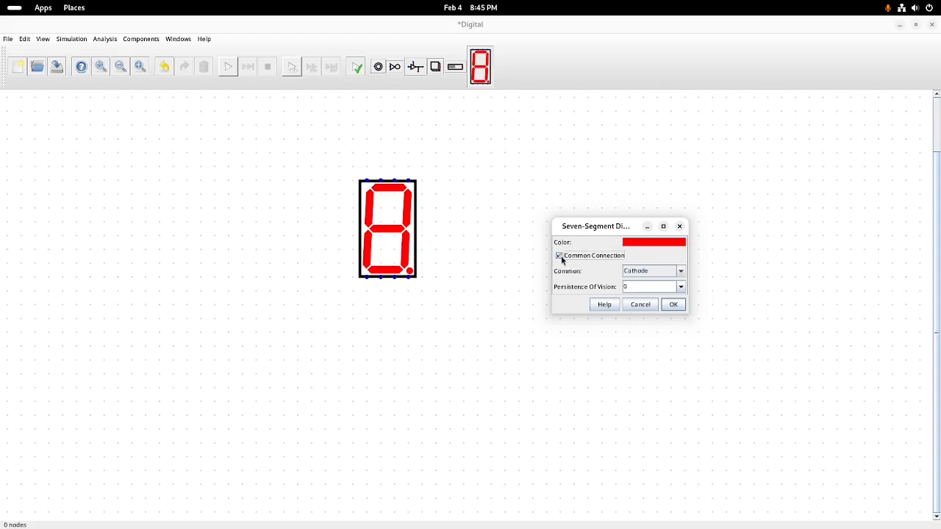
pyautogui.click(674, 274)
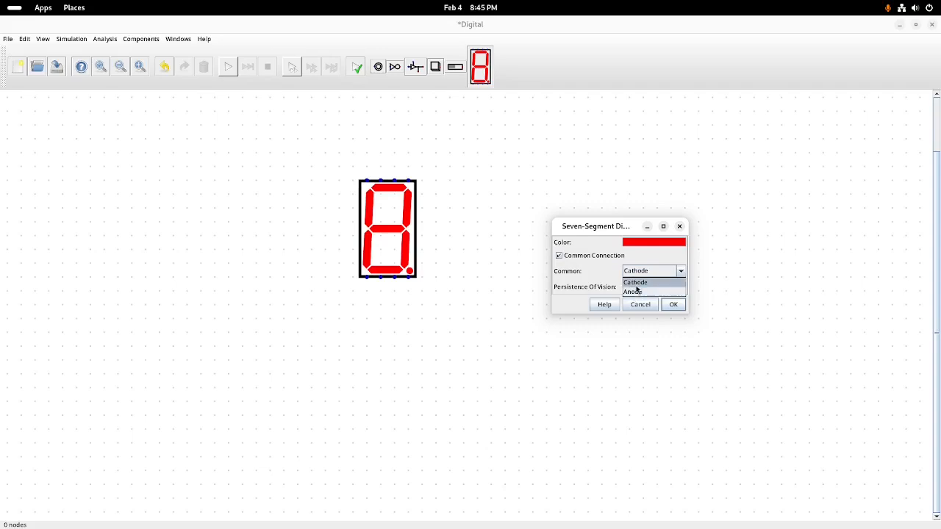
pyautogui.click(646, 292)
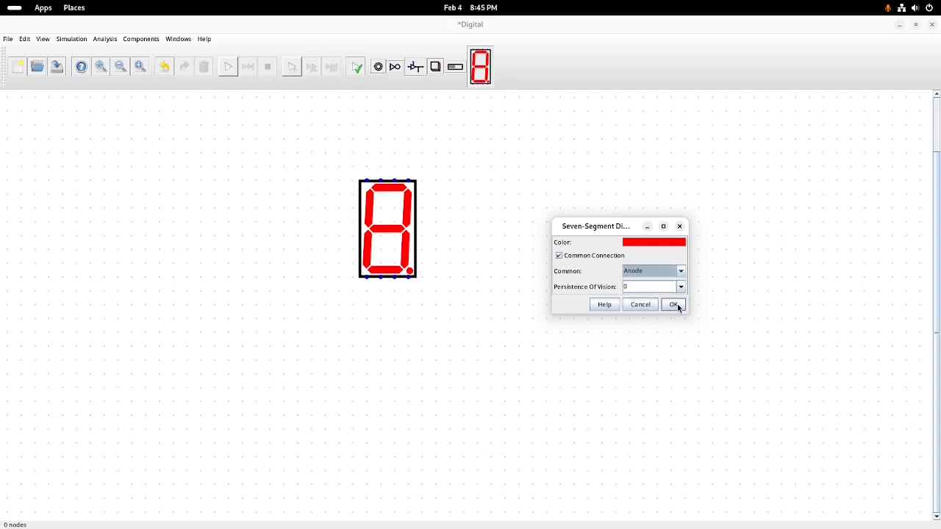
pyautogui.click(674, 304)
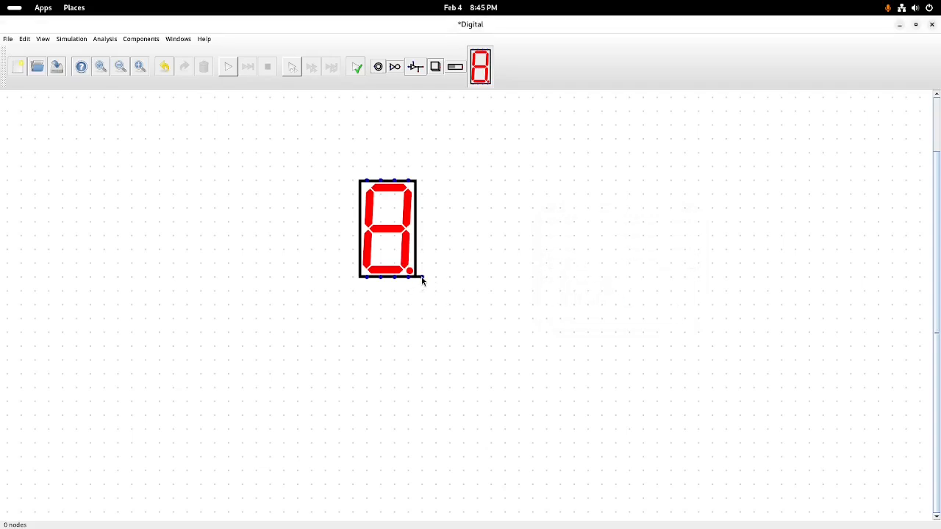
pyautogui.moveTo(423, 281)
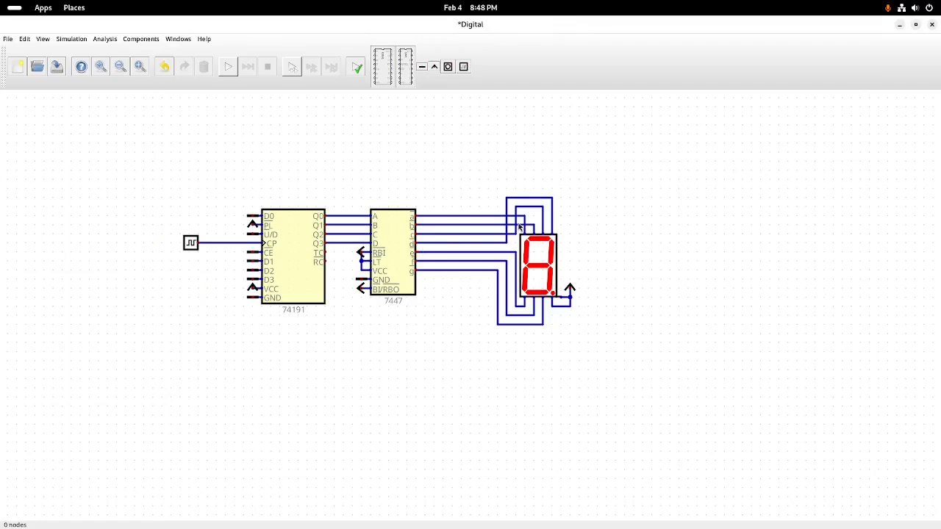
# Enable the real time clock at 5 Hz on the counter circuit's Clock Input, and run and stop the simulation
pyautogui.click(141, 39)
pyautogui.moveTo(129, 62)
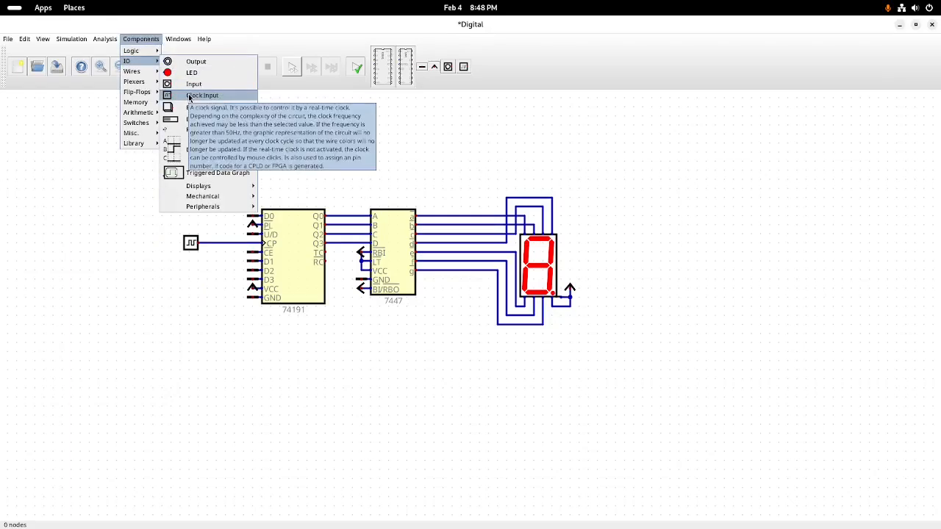
pyautogui.click(358, 138)
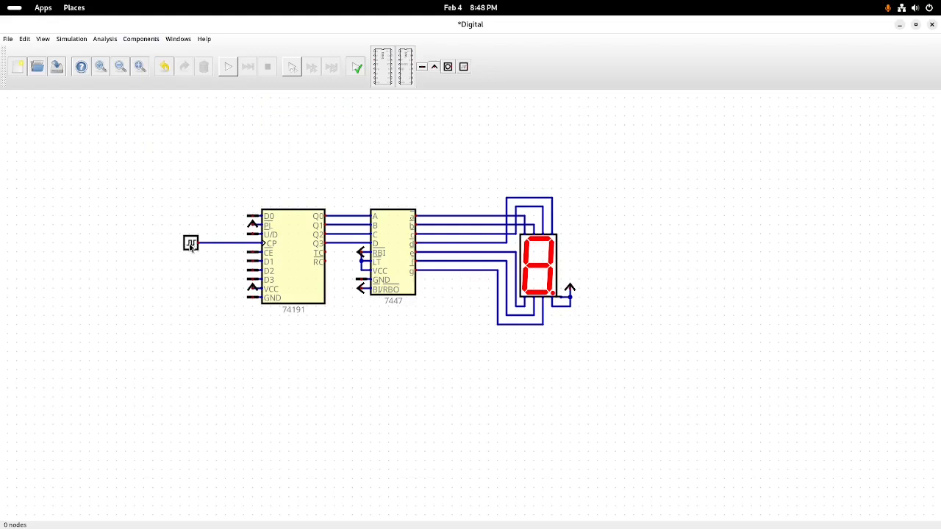
pyautogui.rightClick(193, 247)
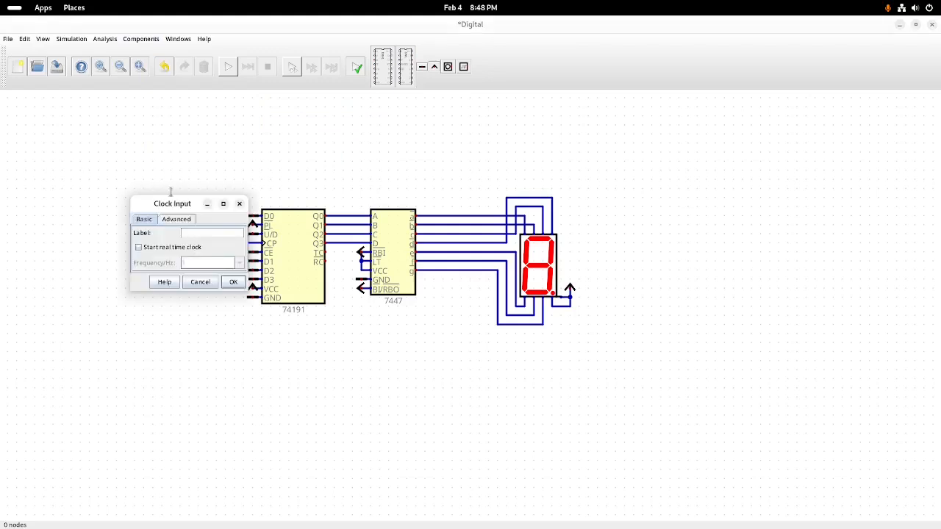
pyautogui.click(138, 247)
pyautogui.click(239, 266)
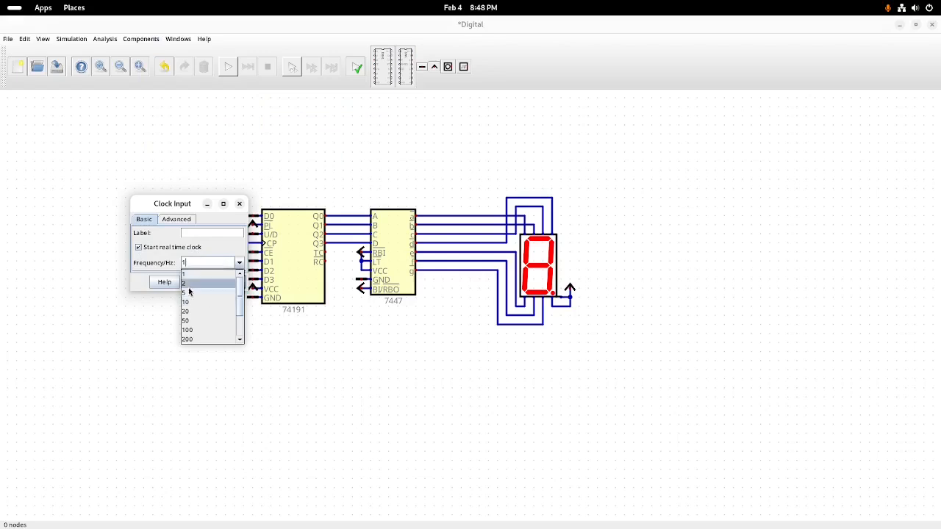
pyautogui.scroll(-2, 188, 288)
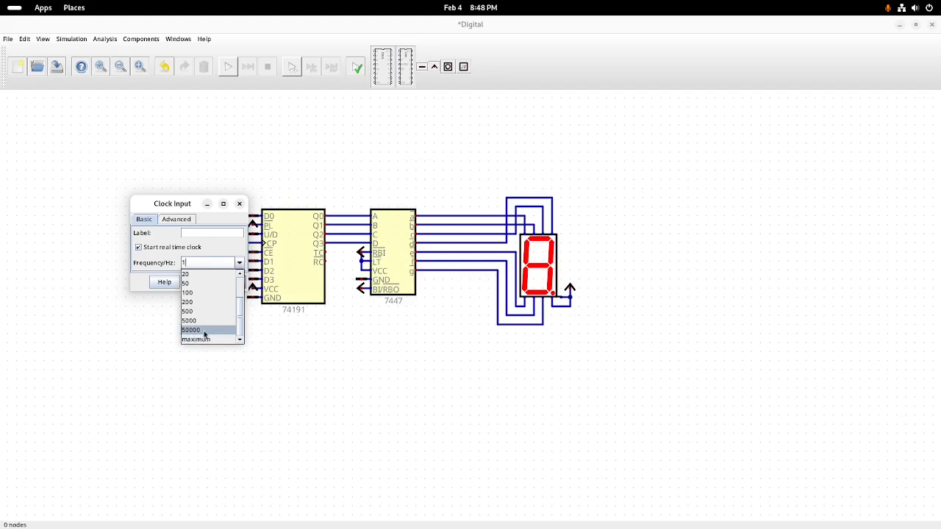
pyautogui.scroll(2, 211, 321)
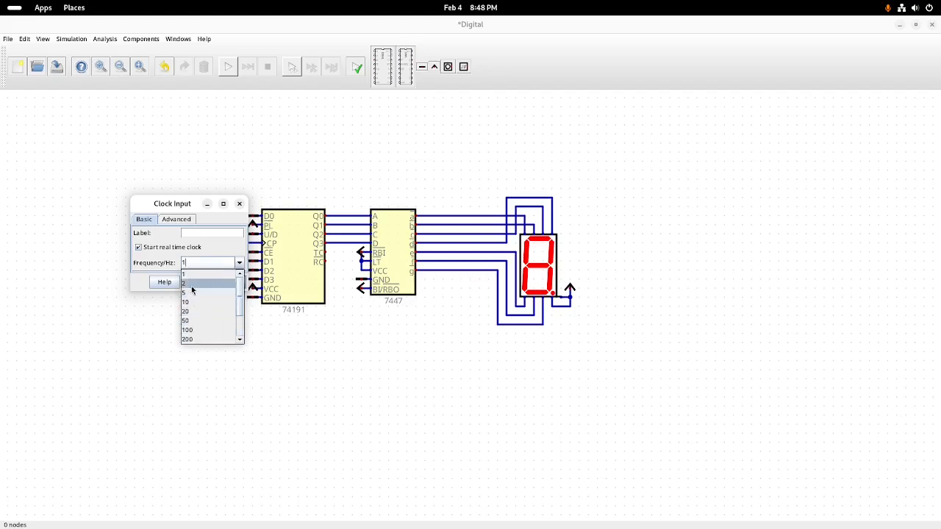
pyautogui.click(191, 292)
pyautogui.click(231, 281)
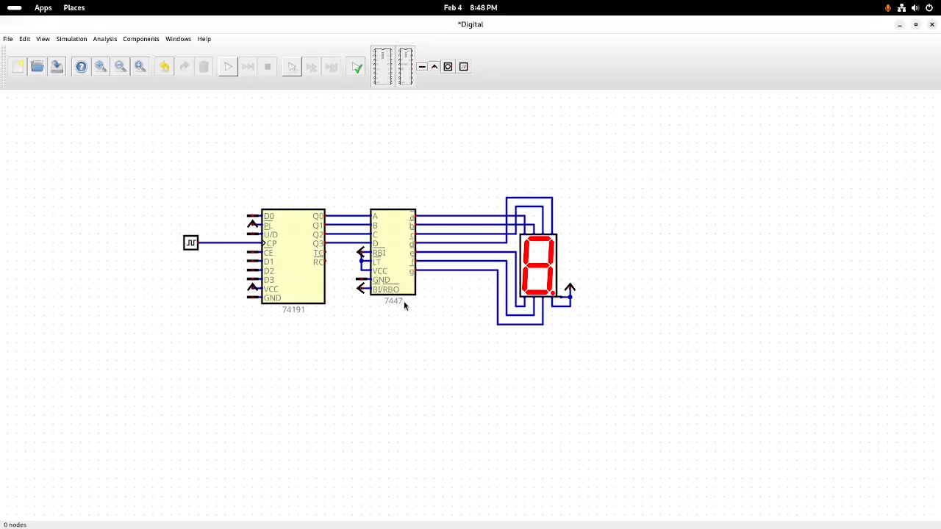
pyautogui.click(228, 67)
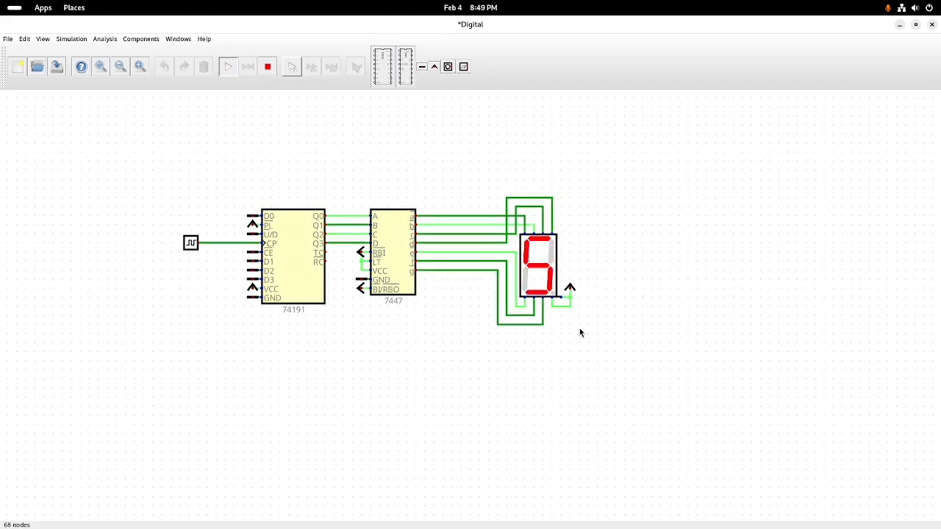
pyautogui.click(268, 66)
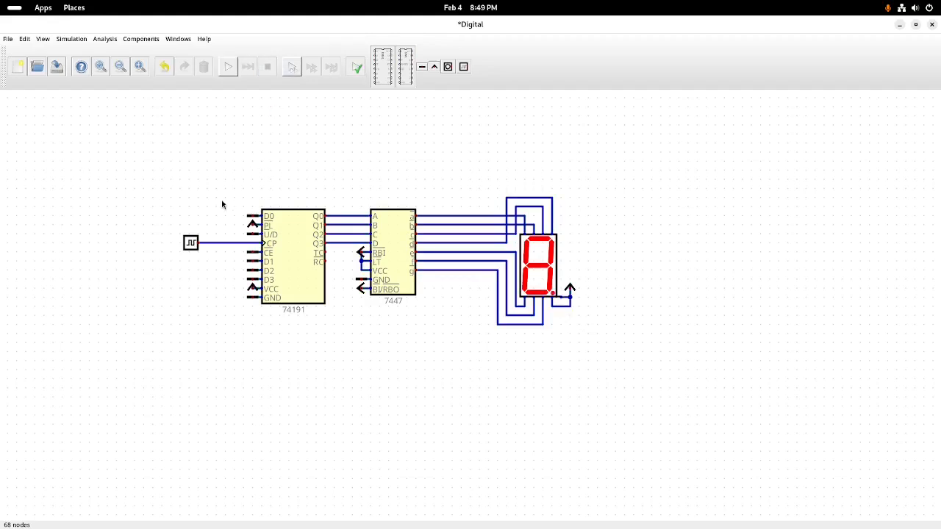
# Look through the IO component groups for displays, mechanical parts such as Rotary Encoder, and peripherals such as VGA Monitor
pyautogui.click(140, 41)
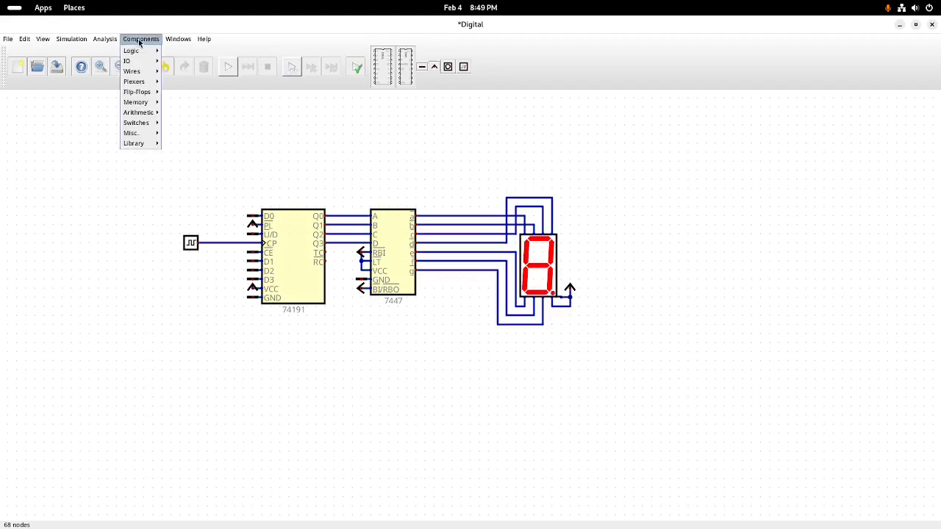
pyautogui.moveTo(136, 61)
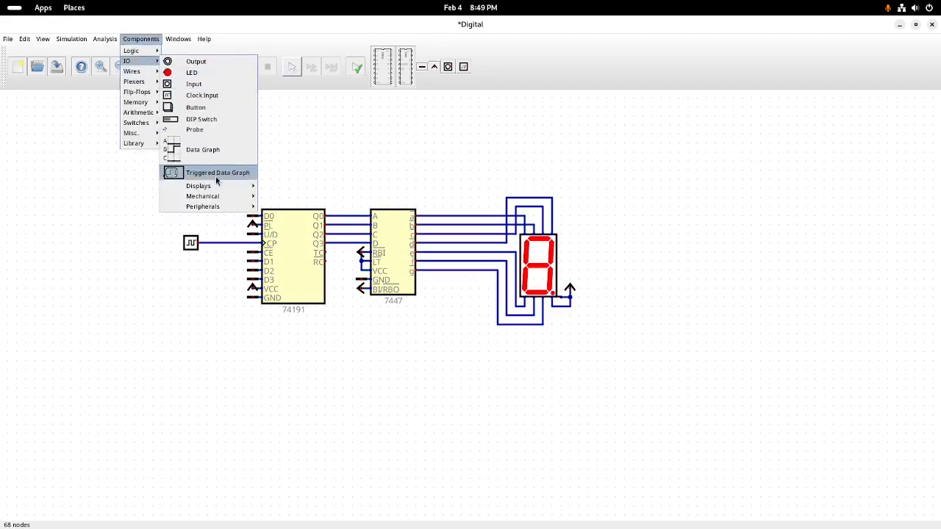
pyautogui.moveTo(217, 188)
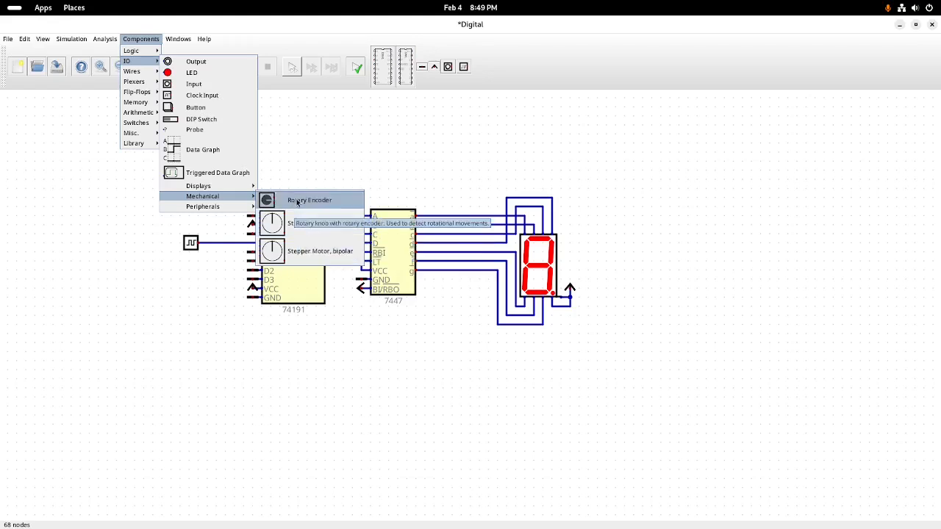
pyautogui.moveTo(215, 212)
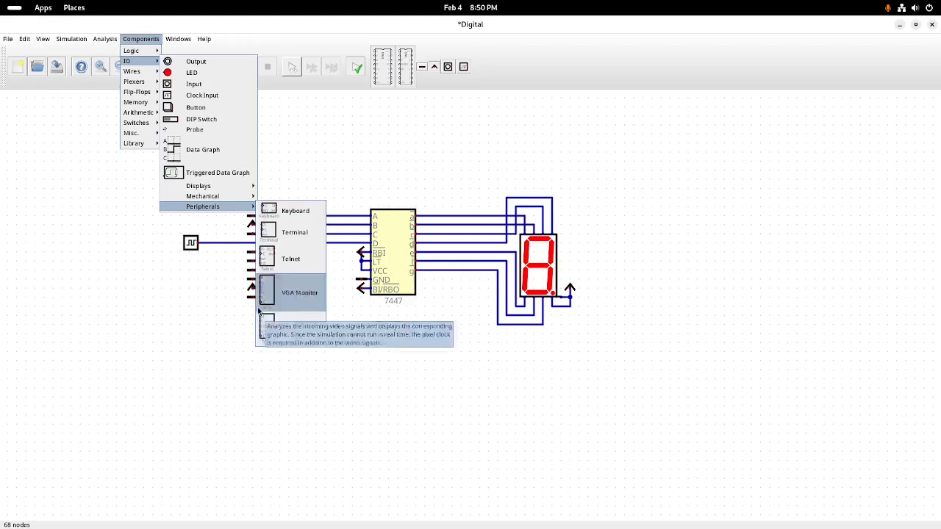
pyautogui.click(360, 386)
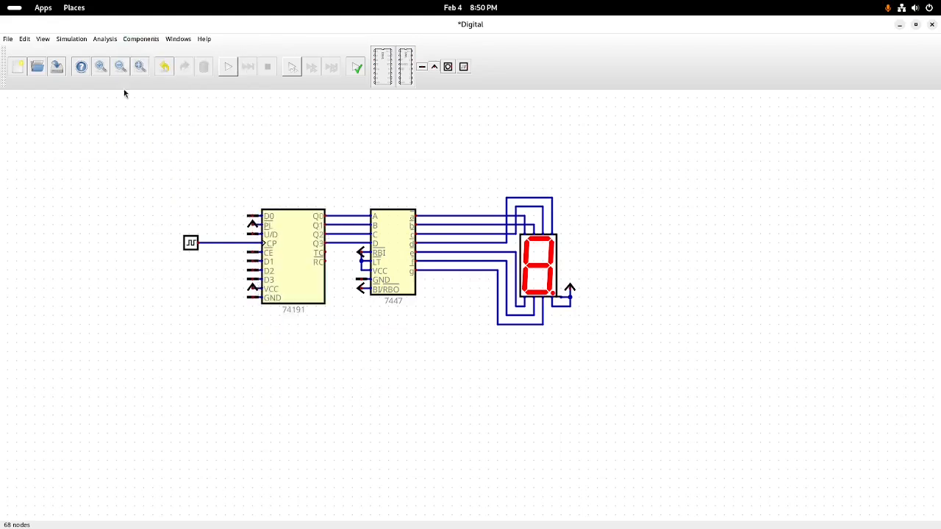
# Place a Constant value component from the Wires group above the 74191 and open its settings
pyautogui.click(140, 38)
pyautogui.moveTo(132, 72)
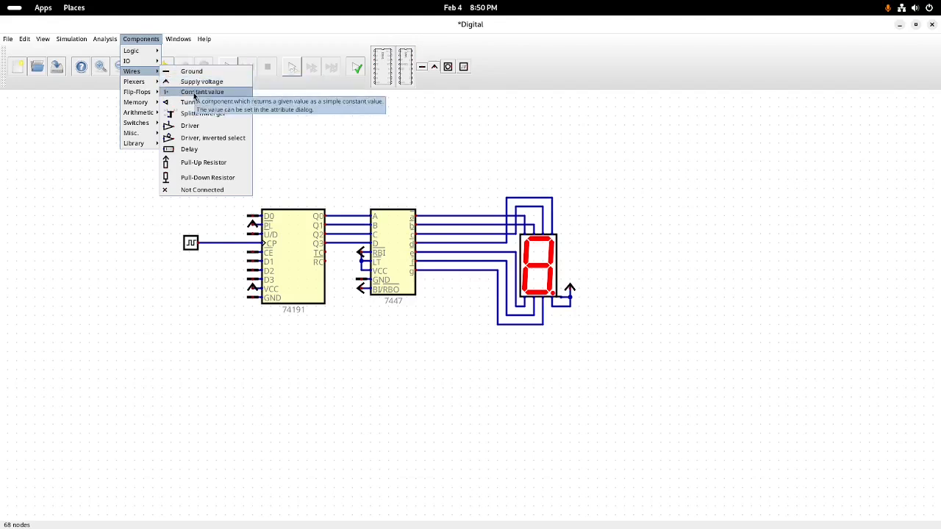
pyautogui.click(195, 95)
pyautogui.click(225, 180)
pyautogui.rightClick(226, 180)
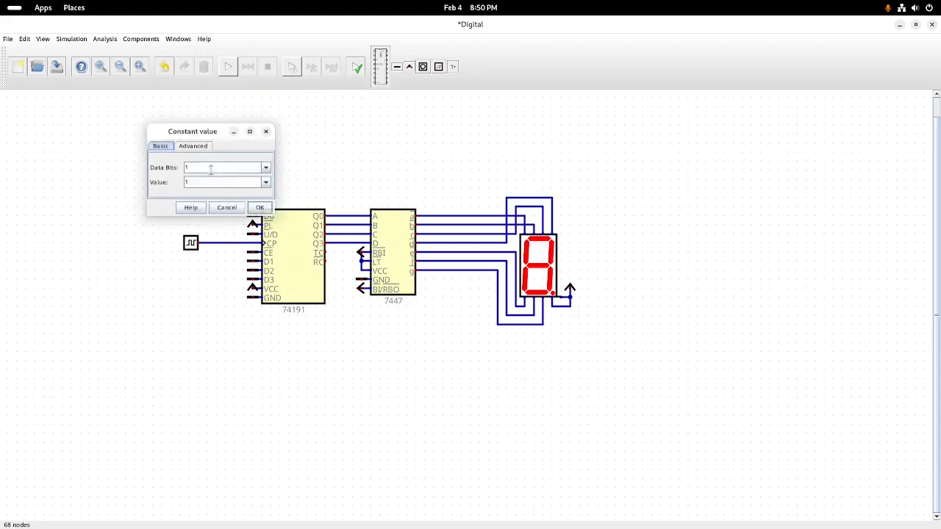
# Look through the constant's Data Bits and Value choices and enter Z as its value
pyautogui.click(266, 168)
pyautogui.click(165, 182)
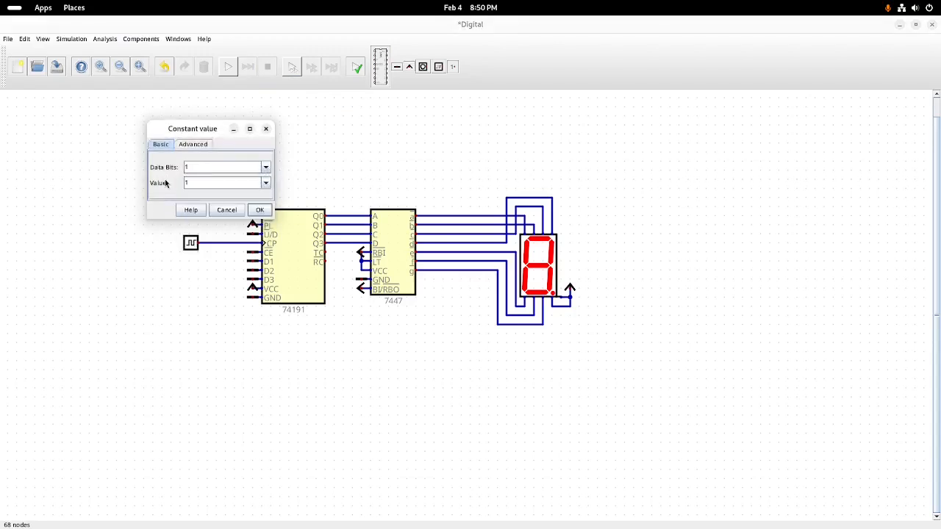
pyautogui.click(266, 183)
pyautogui.click(267, 184)
pyautogui.click(264, 170)
pyautogui.click(265, 171)
pyautogui.click(265, 183)
pyautogui.scroll(-3, 215, 259)
pyautogui.scroll(3, 215, 255)
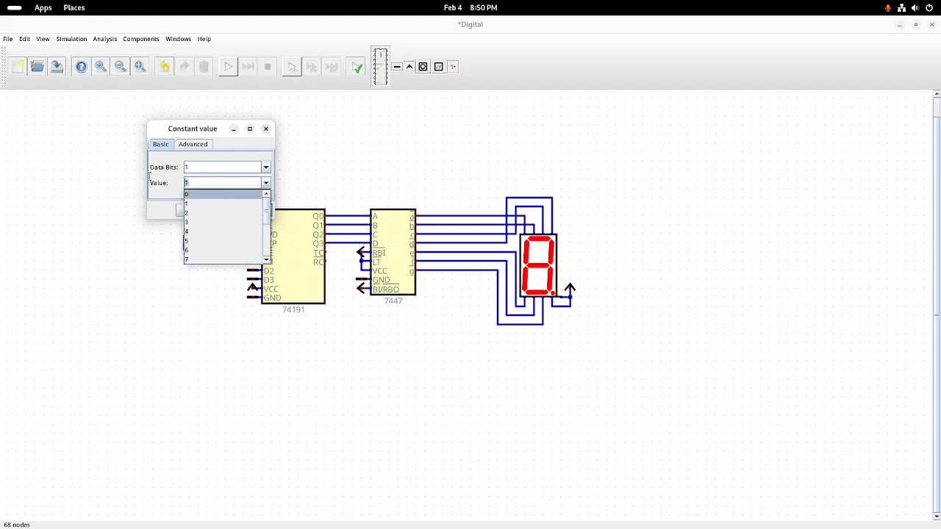
pyautogui.write('Z')
pyautogui.click(154, 203)
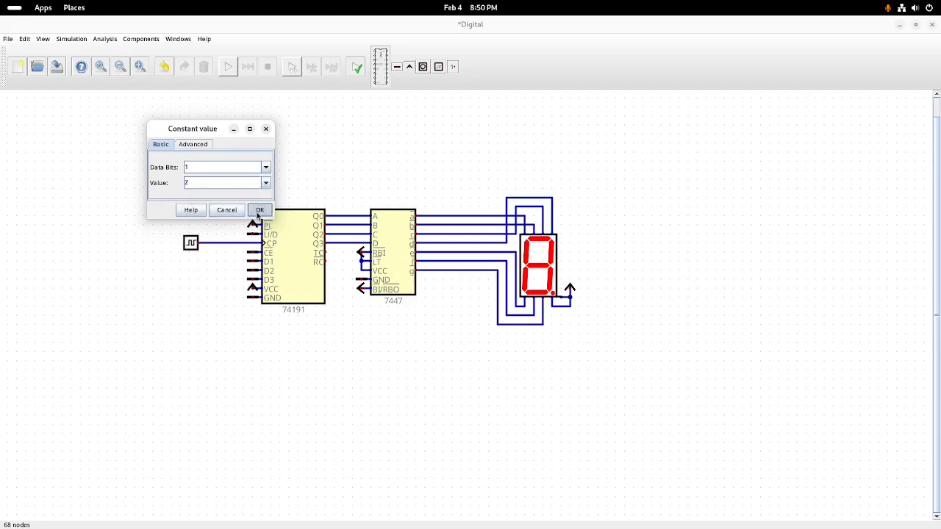
pyautogui.click(252, 210)
pyautogui.click(287, 196)
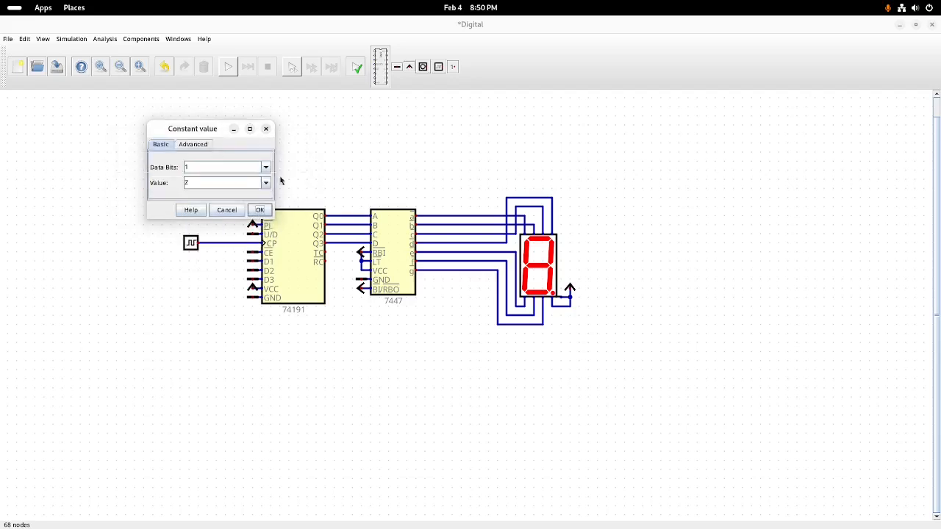
# Close the constant's settings and delete the constant from the canvas
pyautogui.click(266, 128)
pyautogui.moveTo(197, 157); pyautogui.dragTo(238, 199)
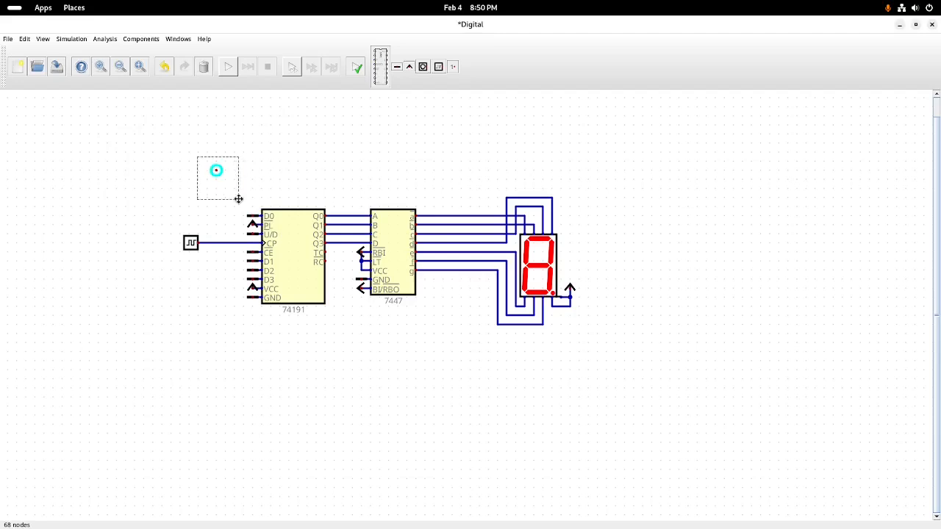
pyautogui.press('Delete')
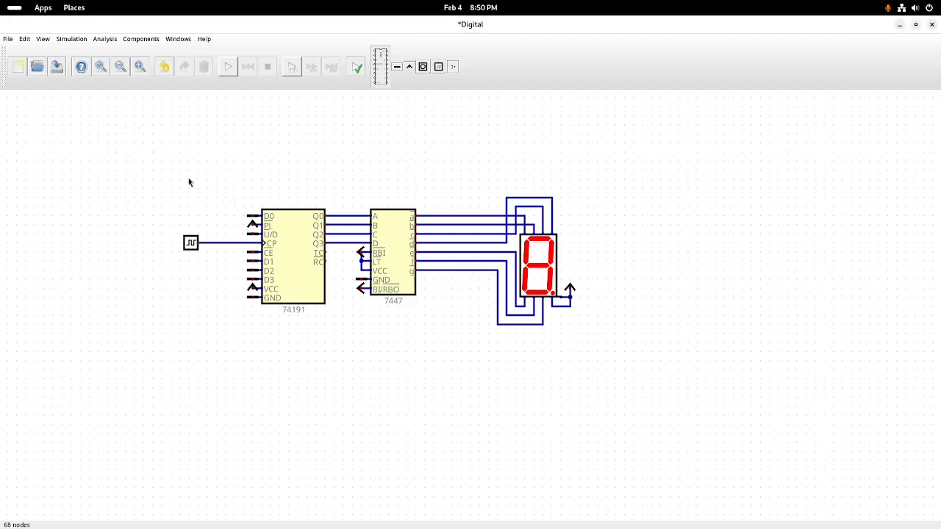
# Place a Splitter/Merger from the Wires group above the 74191 and read the explanation of its Input Splitting setting
pyautogui.click(143, 39)
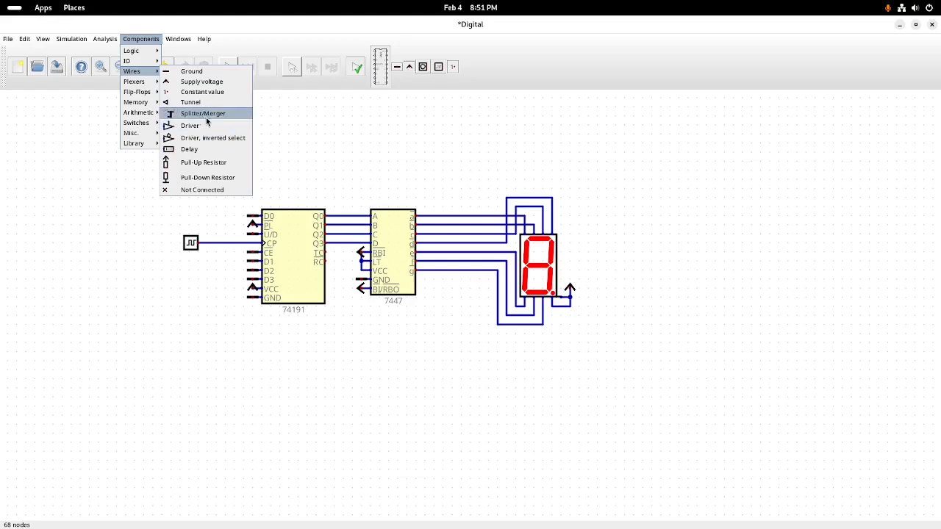
pyautogui.click(209, 115)
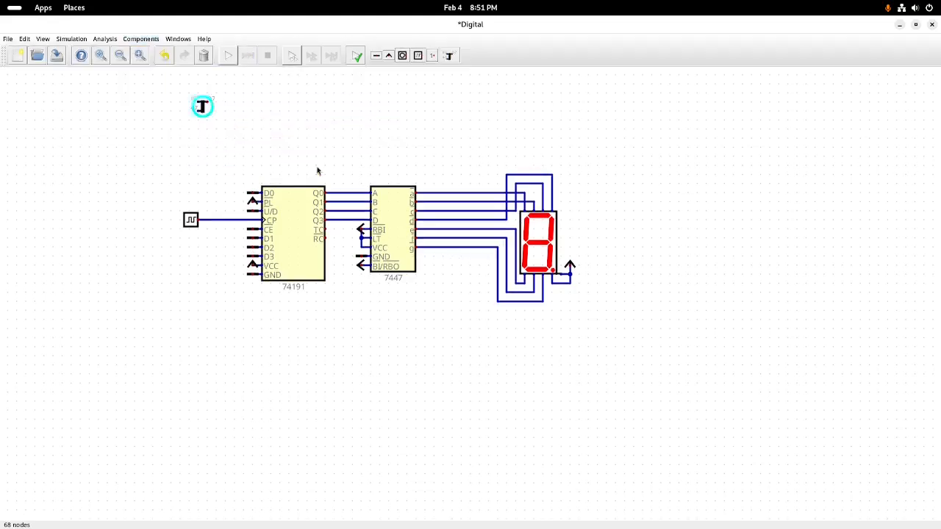
pyautogui.rightClick(257, 138)
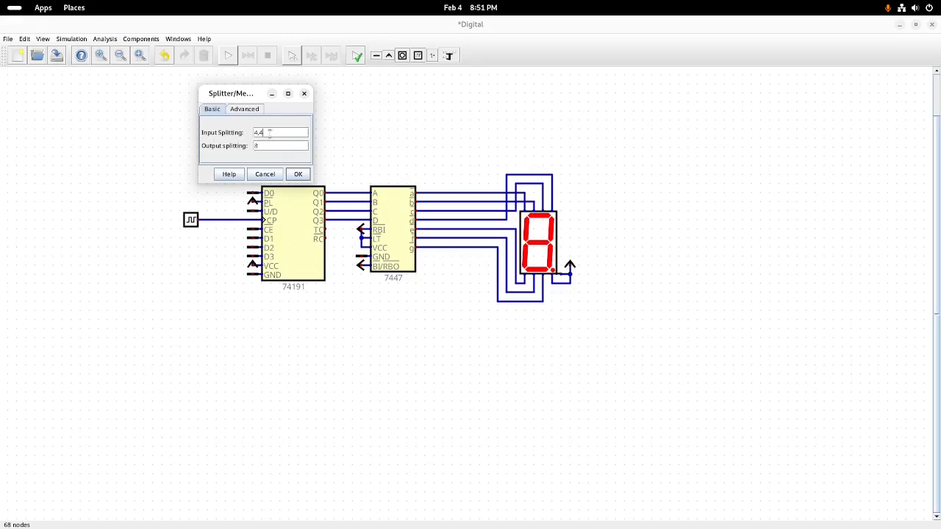
pyautogui.click(305, 93)
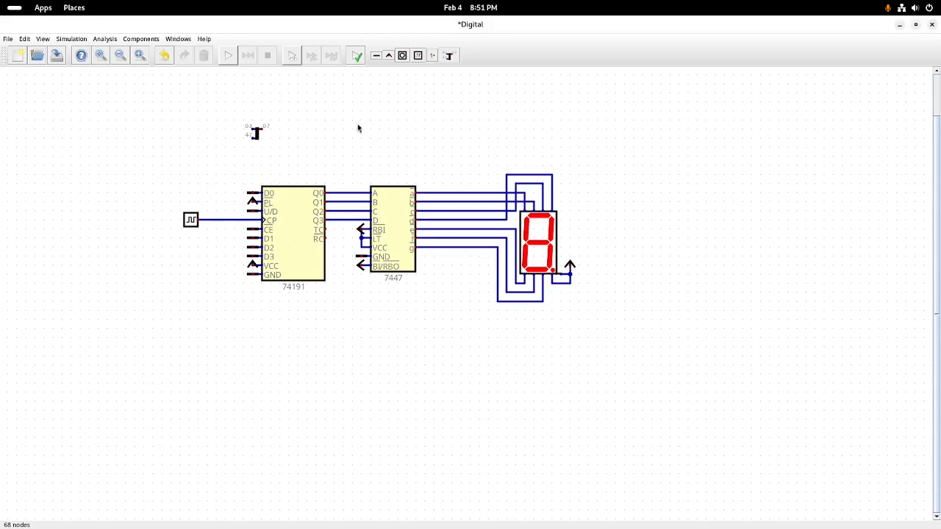
pyautogui.rightClick(256, 135)
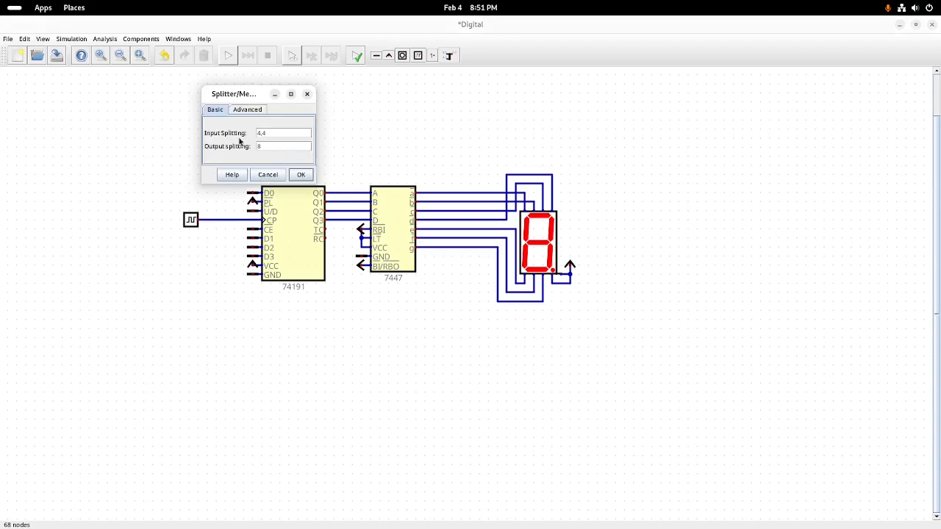
pyautogui.moveTo(209, 137)
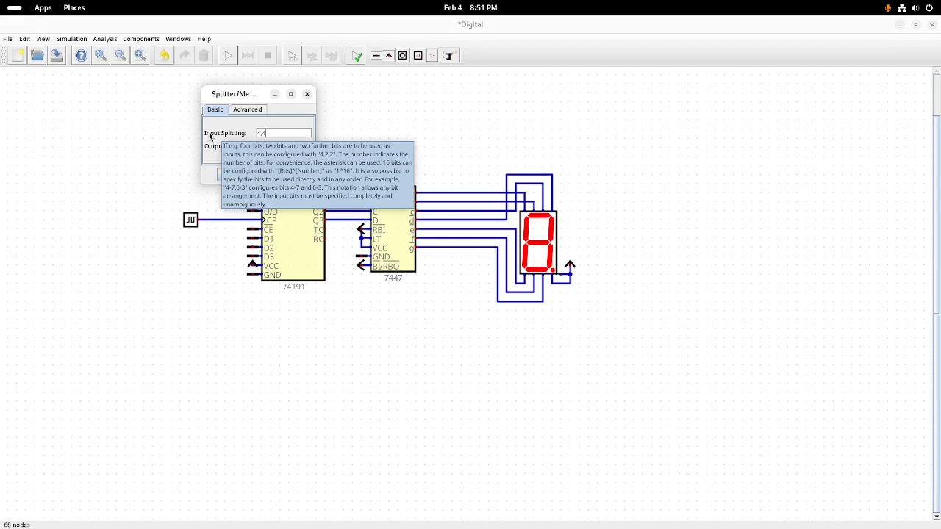
# Set the Splitter/Merger's input splitting to 8*1 and its output splitting to 1*8
pyautogui.moveTo(274, 131); pyautogui.dragTo(214, 124)
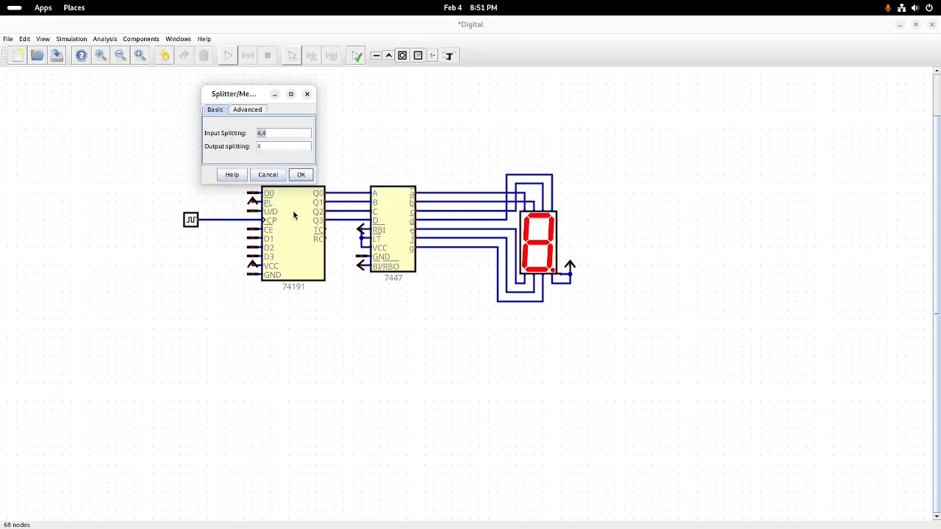
pyautogui.write('7')
pyautogui.click(269, 147)
pyautogui.click(305, 177)
# Move the splitter clear of the 74191 into the free space above it and review its splitting settings
pyautogui.click(259, 147)
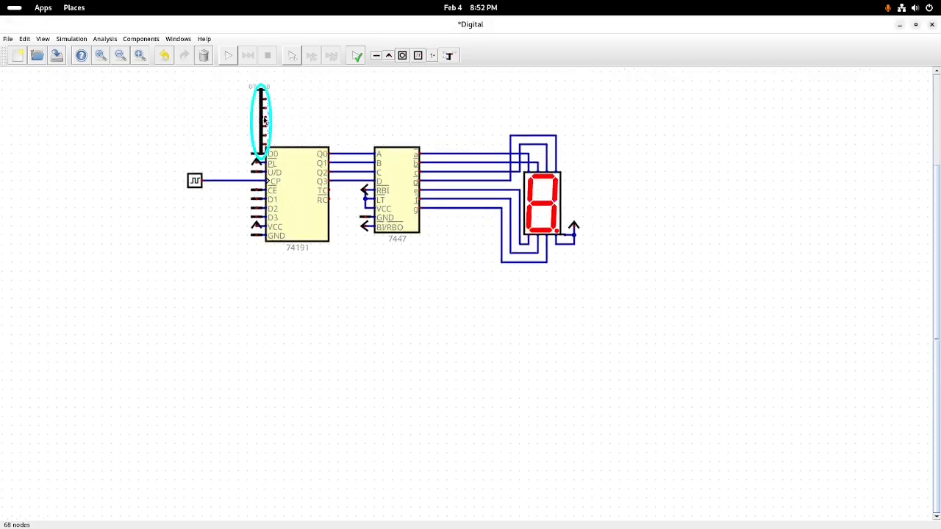
pyautogui.moveTo(264, 120); pyautogui.dragTo(253, 195)
pyautogui.click(234, 147)
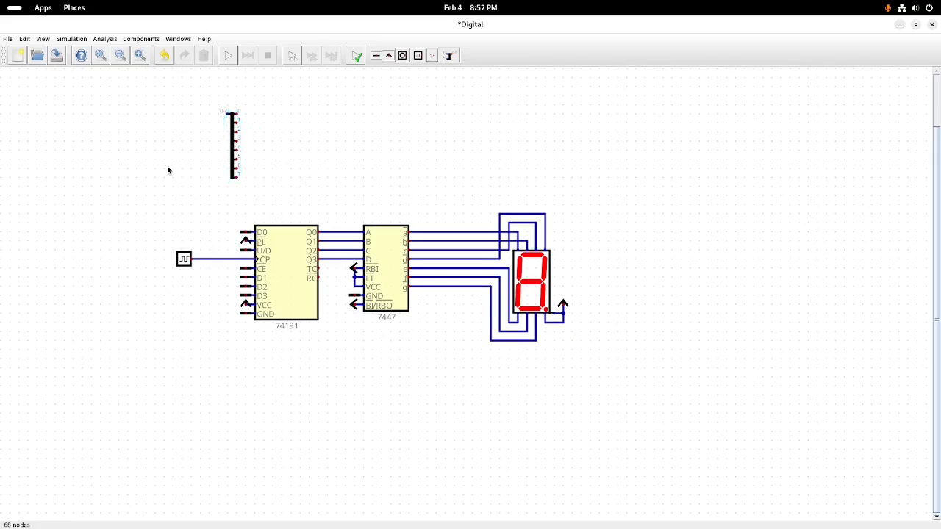
pyautogui.click(233, 129)
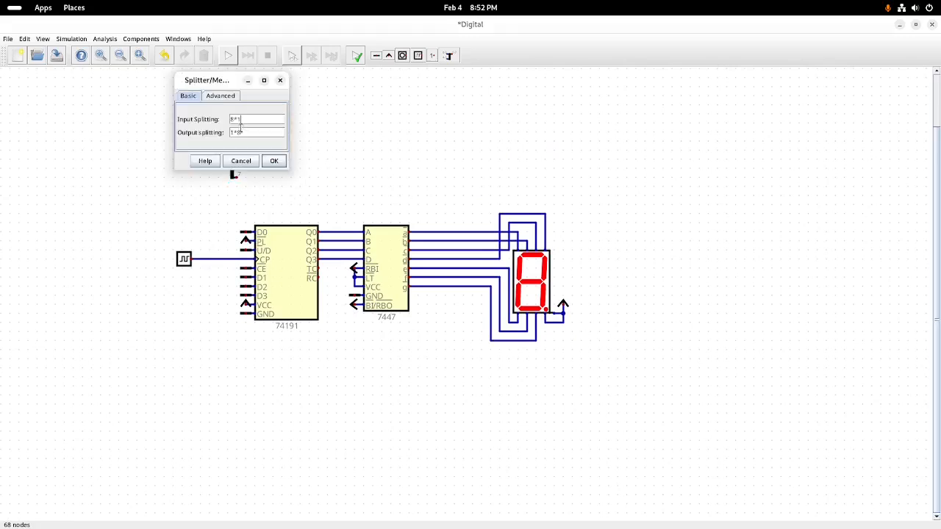
pyautogui.click(279, 83)
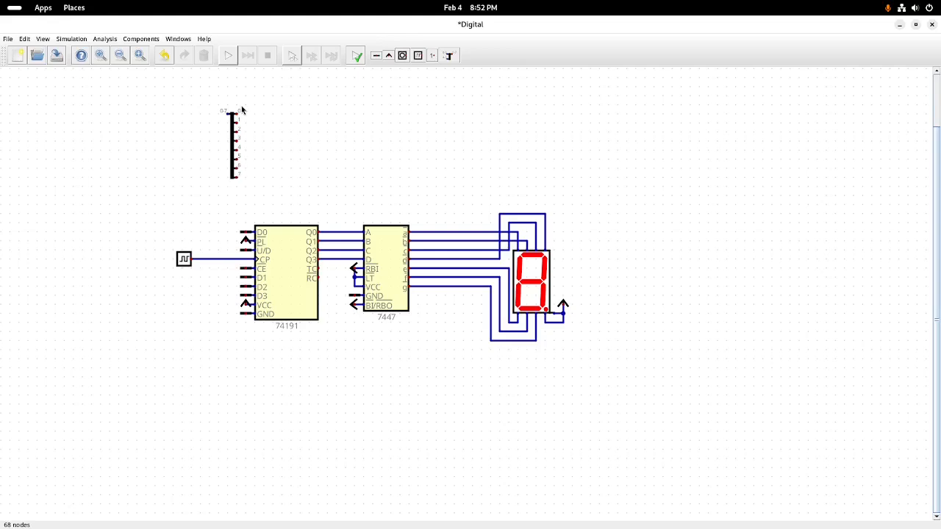
# Place an Output from the IO components beside the splitter's first output pin
pyautogui.click(141, 40)
pyautogui.moveTo(140, 75)
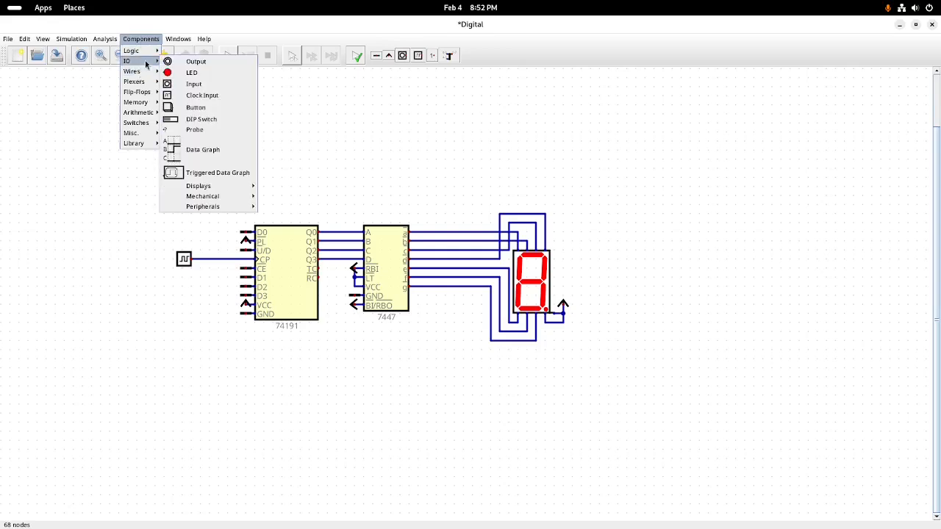
pyautogui.click(193, 62)
pyautogui.click(261, 115)
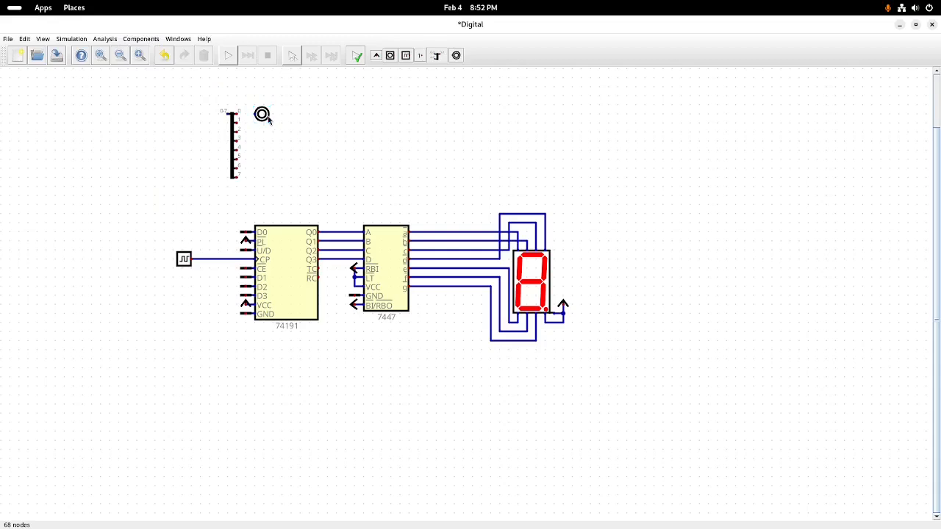
# Enable the small shape for the output component and attach it to the splitter's bit 0 pin
pyautogui.rightClick(263, 116)
pyautogui.click(249, 66)
pyautogui.click(224, 162)
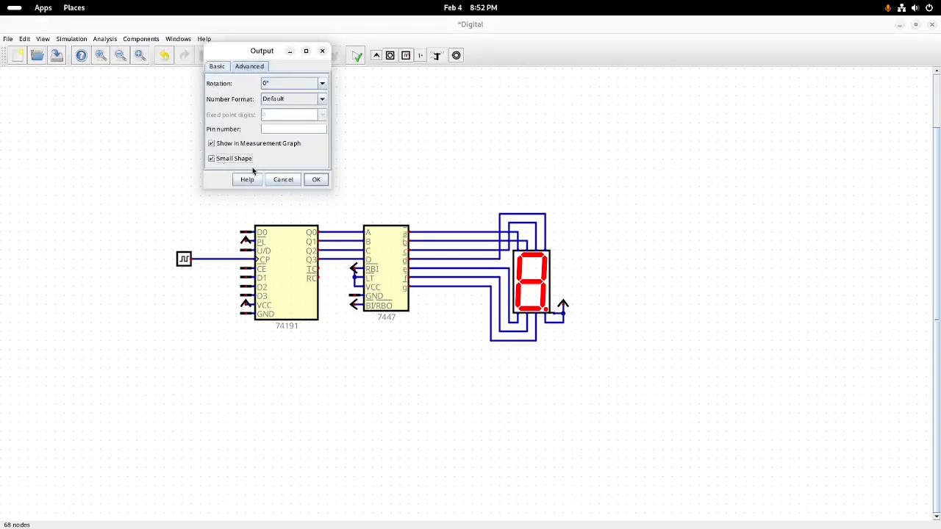
pyautogui.click(316, 181)
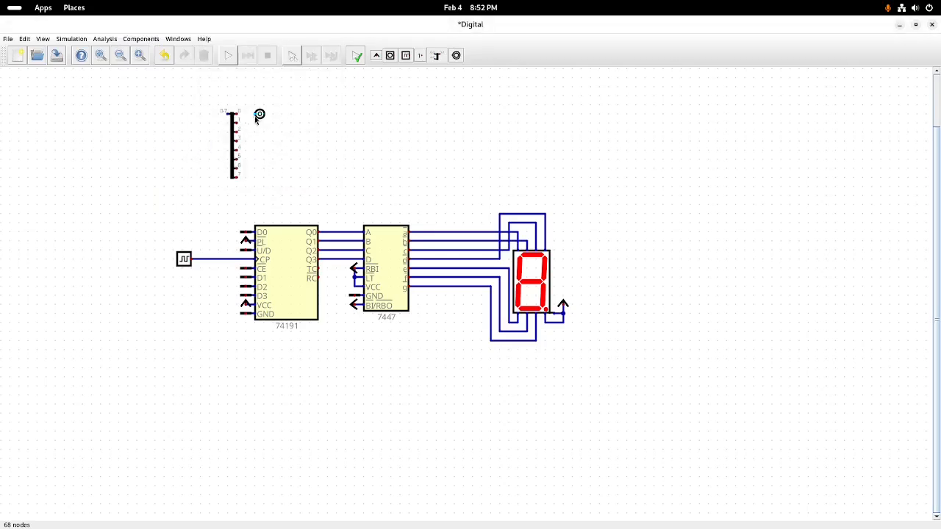
pyautogui.moveTo(260, 116); pyautogui.dragTo(250, 115)
pyautogui.click(252, 117)
# Add seven more small outputs, one on each of the splitter's remaining pins 1 to 7
pyautogui.press('l')
pyautogui.click(254, 132)
pyautogui.press('l')
pyautogui.click(253, 140)
pyautogui.press('l')
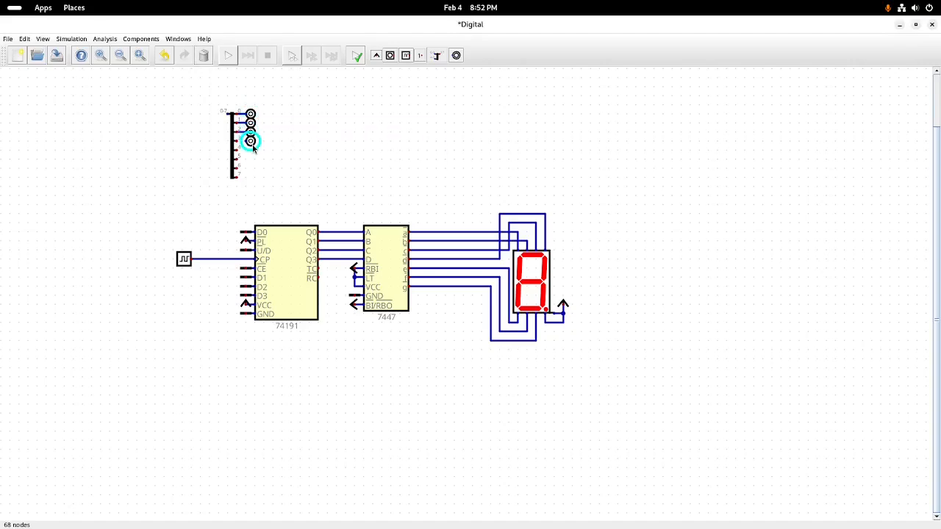
pyautogui.click(253, 149)
pyautogui.press('l')
pyautogui.click(253, 158)
pyautogui.press('l')
pyautogui.click(253, 161)
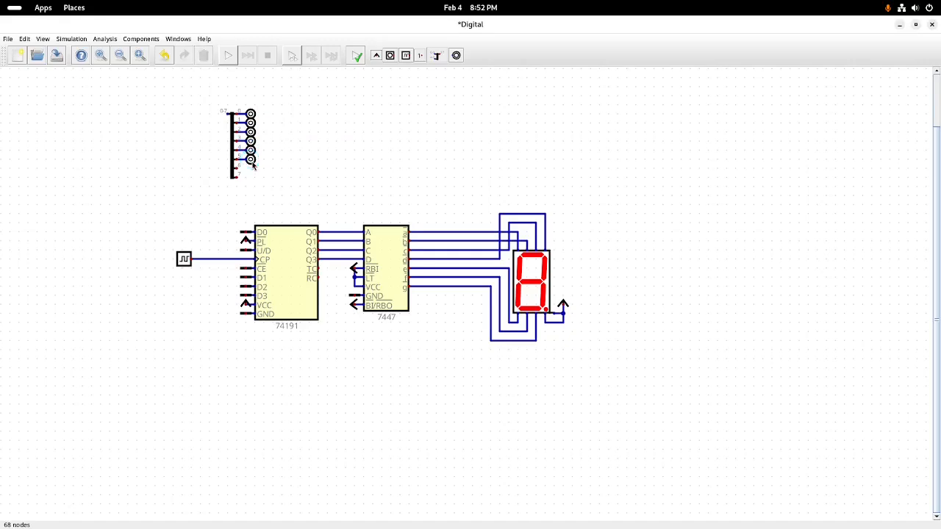
pyautogui.press('l')
pyautogui.click(253, 170)
pyautogui.press('l')
pyautogui.click(253, 180)
# Place an input component beside the splitter and wire it to the splitter's combined 0-7 pin
pyautogui.click(140, 38)
pyautogui.moveTo(132, 51)
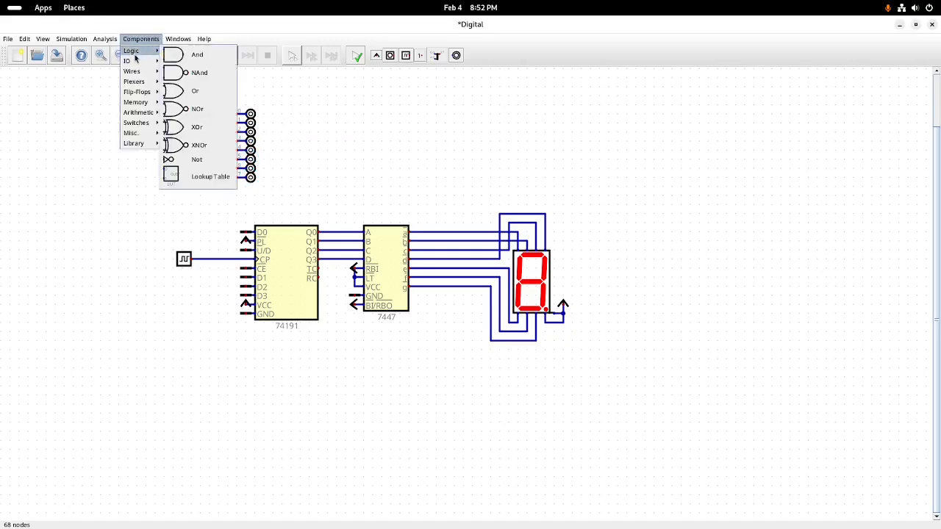
pyautogui.click(194, 84)
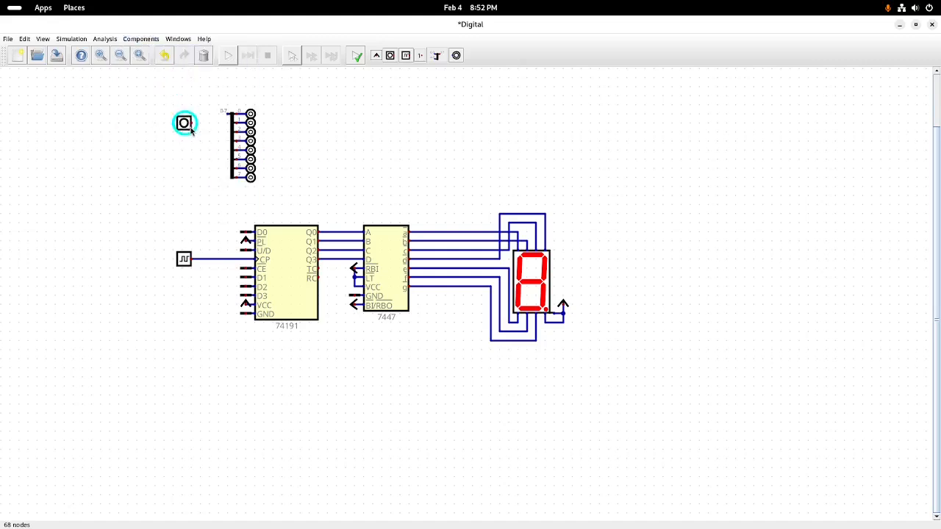
pyautogui.click(184, 114)
pyautogui.click(192, 114)
pyautogui.click(225, 116)
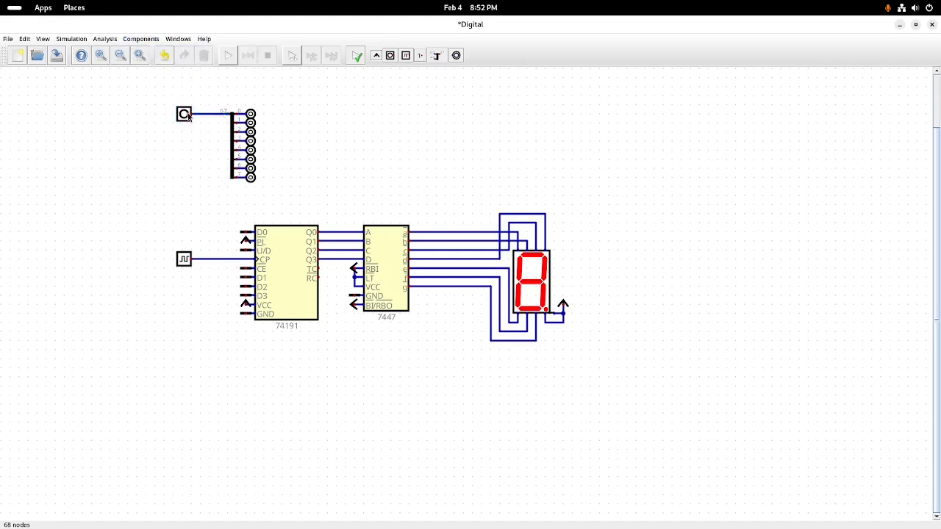
# Set the new input component's data bits to 8
pyautogui.rightClick(184, 114)
pyautogui.write('8')
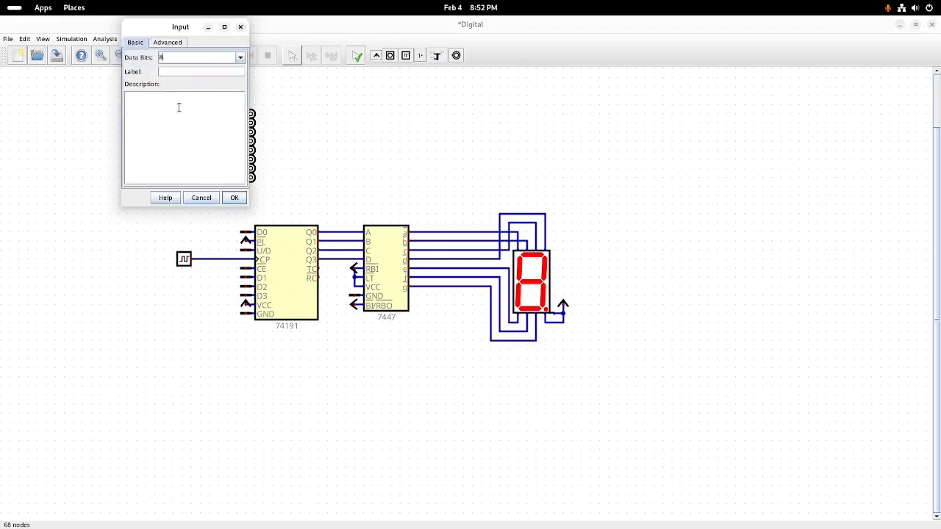
pyautogui.click(234, 198)
# Start the simulation and apply the value 0x80 to the 8-bit input feeding the splitter
pyautogui.click(228, 55)
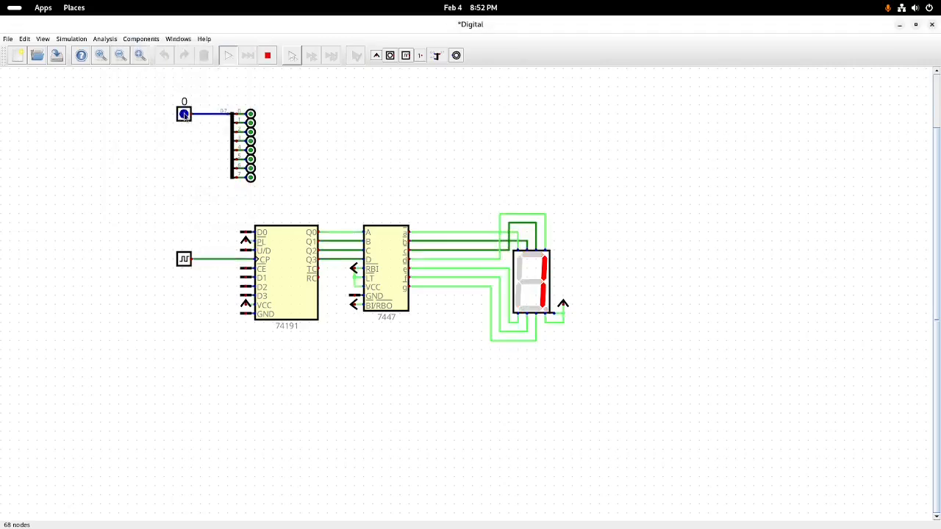
pyautogui.click(184, 114)
pyautogui.click(162, 137)
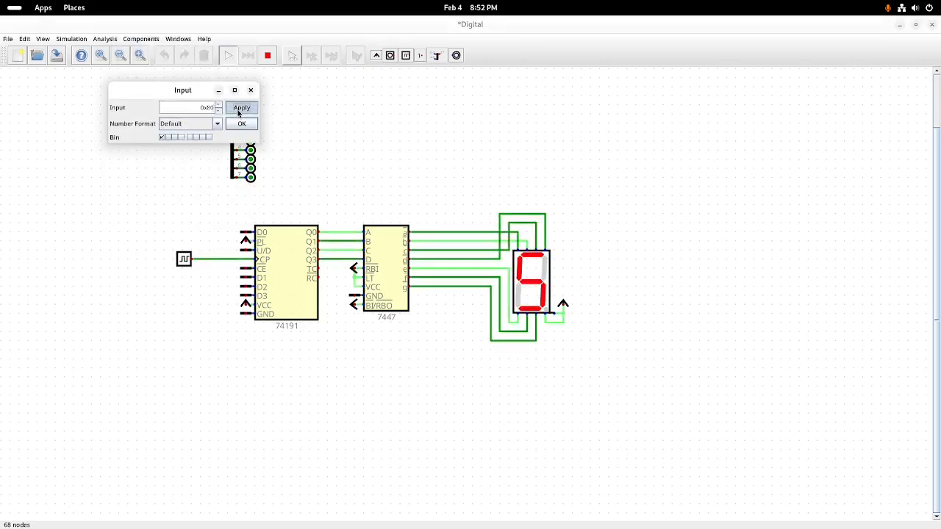
pyautogui.click(252, 90)
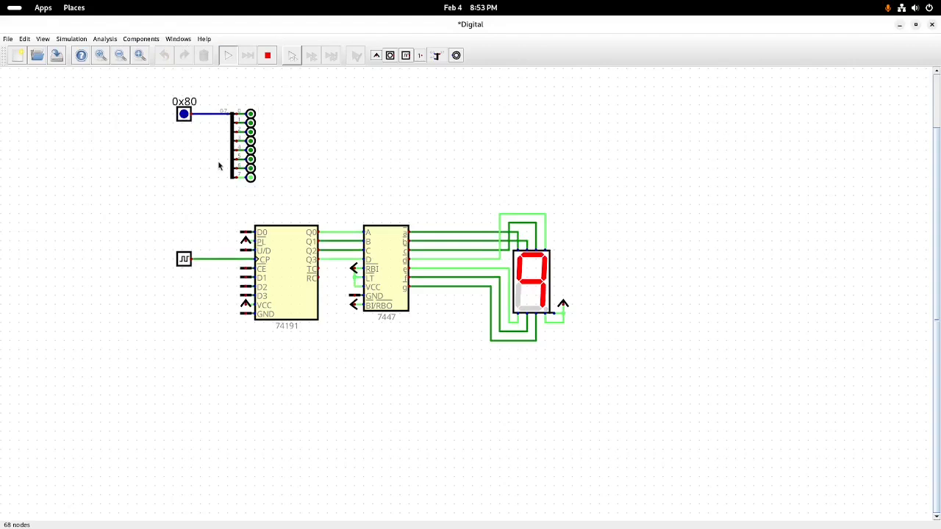
# Stop the simulation and delete the entire circuit, including the splitter, counter, decoder and seven-segment display
pyautogui.moveTo(167, 101); pyautogui.dragTo(231, 151)
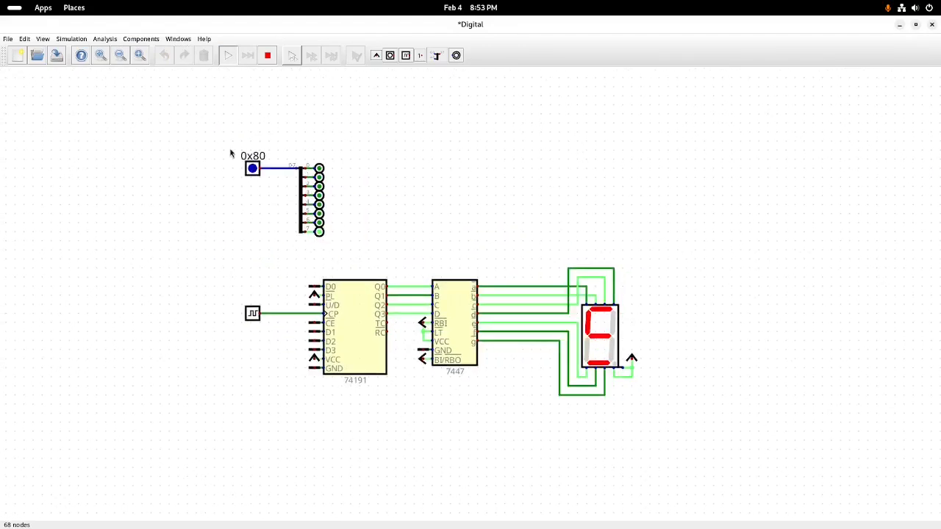
pyautogui.click(267, 55)
pyautogui.moveTo(150, 80); pyautogui.dragTo(765, 434)
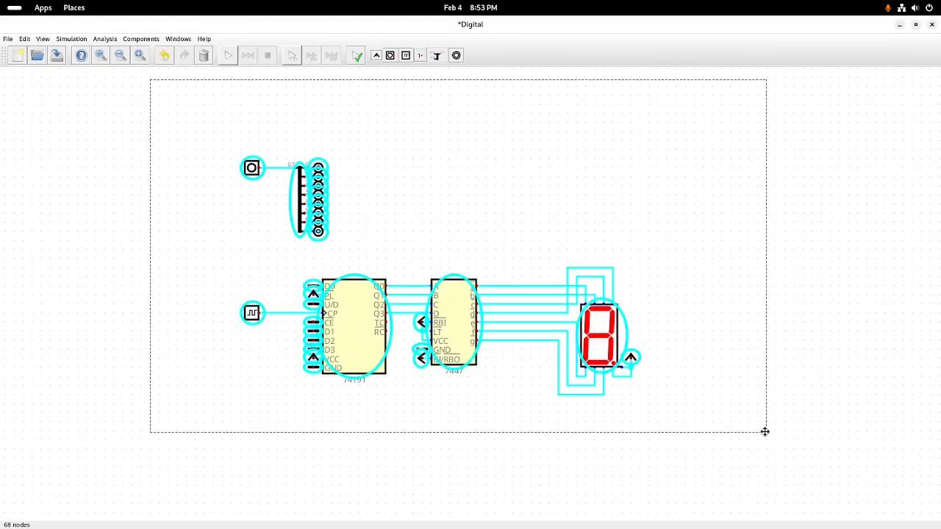
pyautogui.press('Delete')
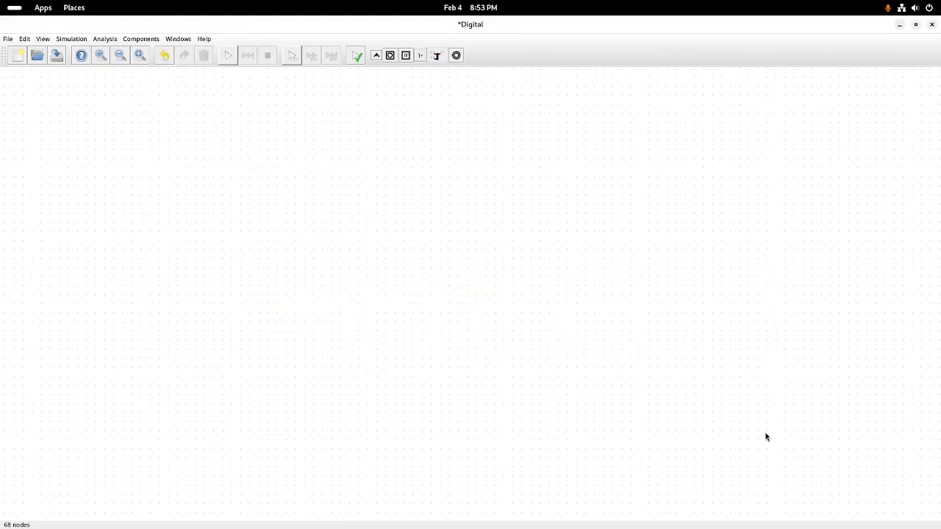
# Place a multiplexer on the empty canvas
pyautogui.click(137, 38)
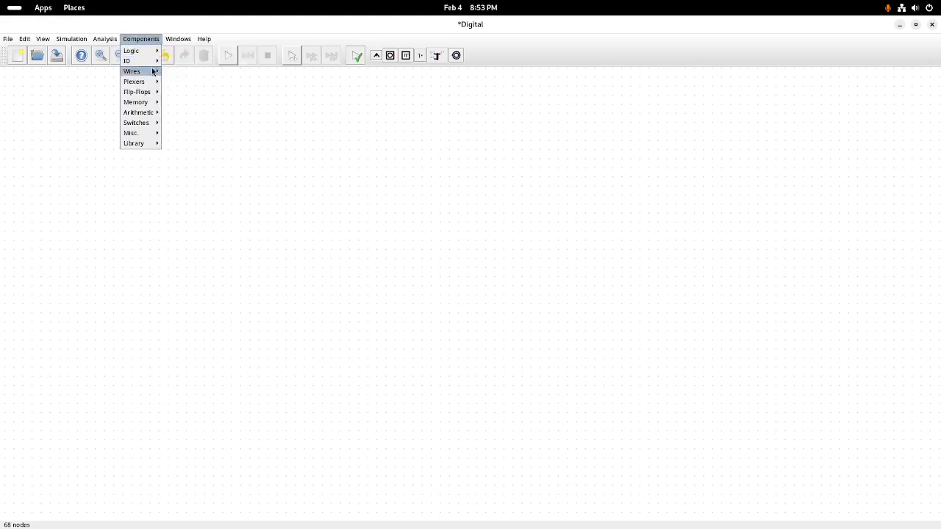
pyautogui.moveTo(151, 72)
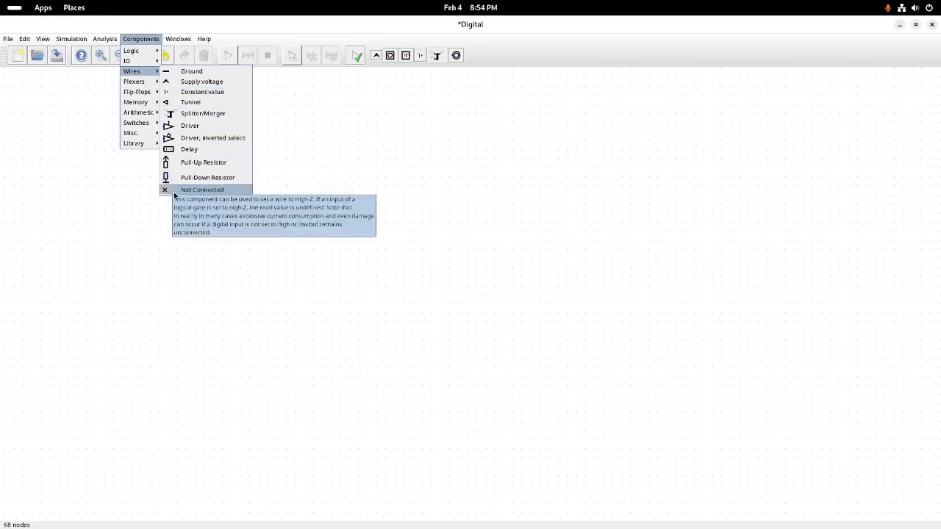
pyautogui.moveTo(151, 82)
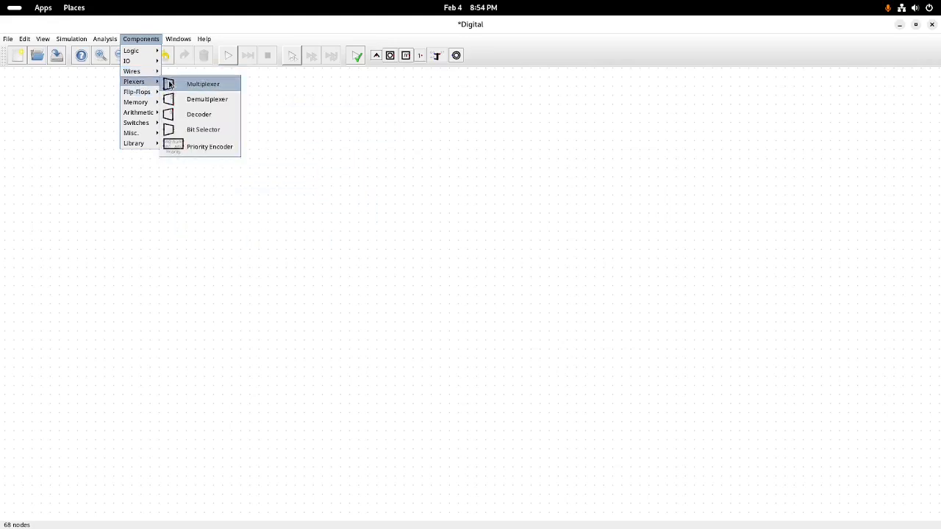
pyautogui.click(215, 116)
pyautogui.click(250, 239)
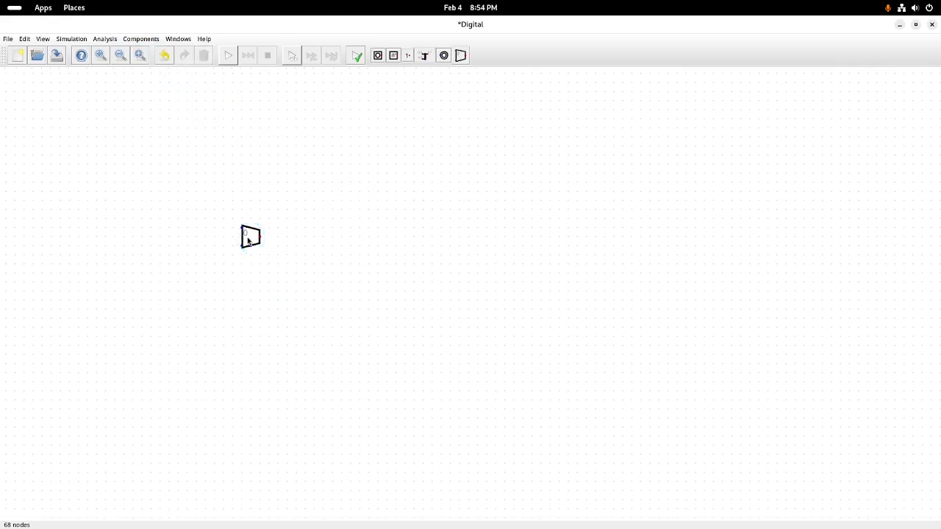
pyautogui.rightClick(248, 241)
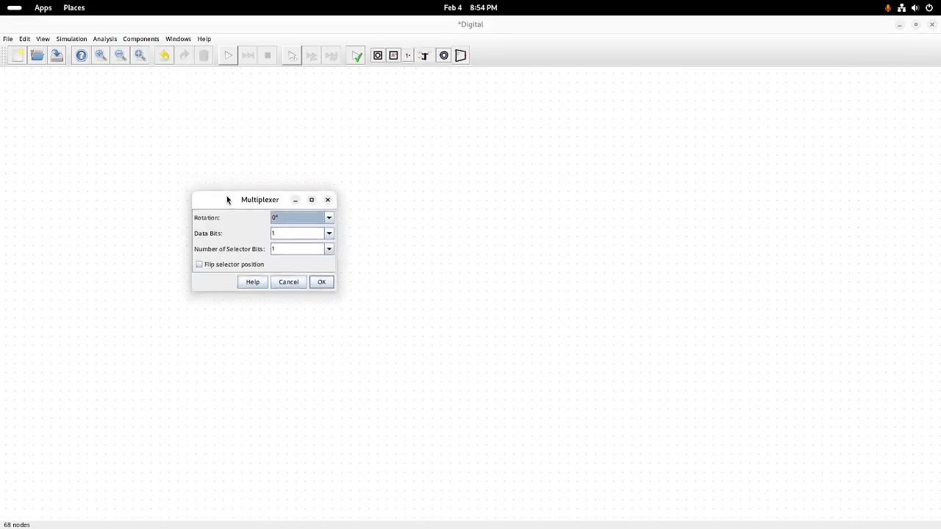
pyautogui.moveTo(227, 196); pyautogui.dragTo(406, 215)
pyautogui.click(461, 253)
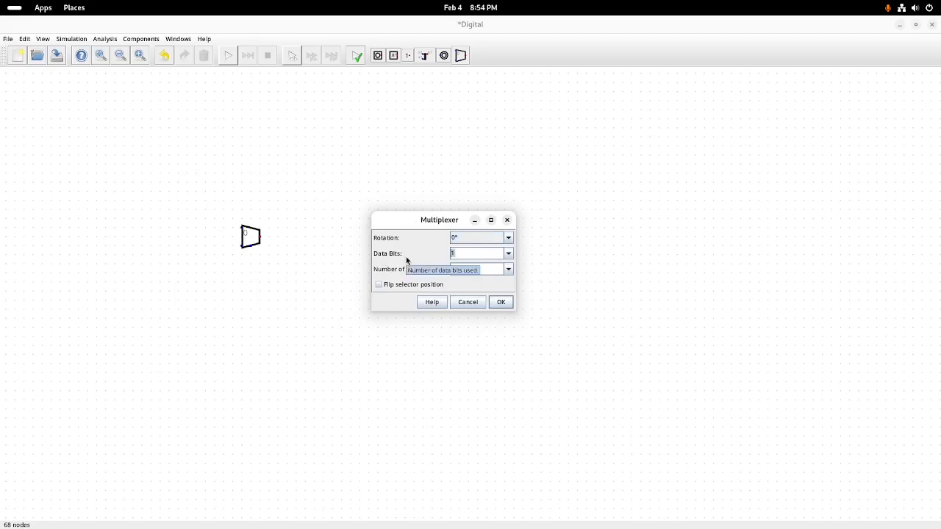
pyautogui.click(461, 303)
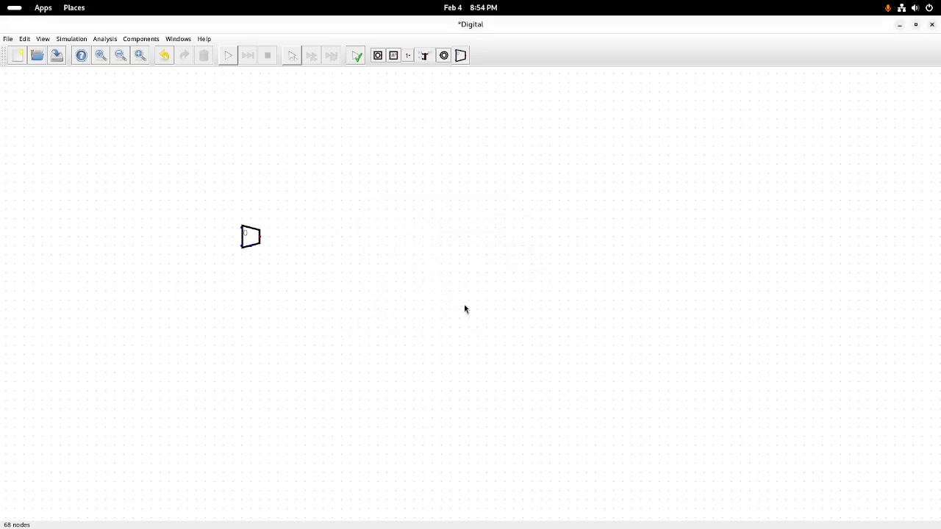
# Configure the multiplexer with 4 data bits and 2 selector bits
pyautogui.rightClick(248, 235)
pyautogui.click(267, 223)
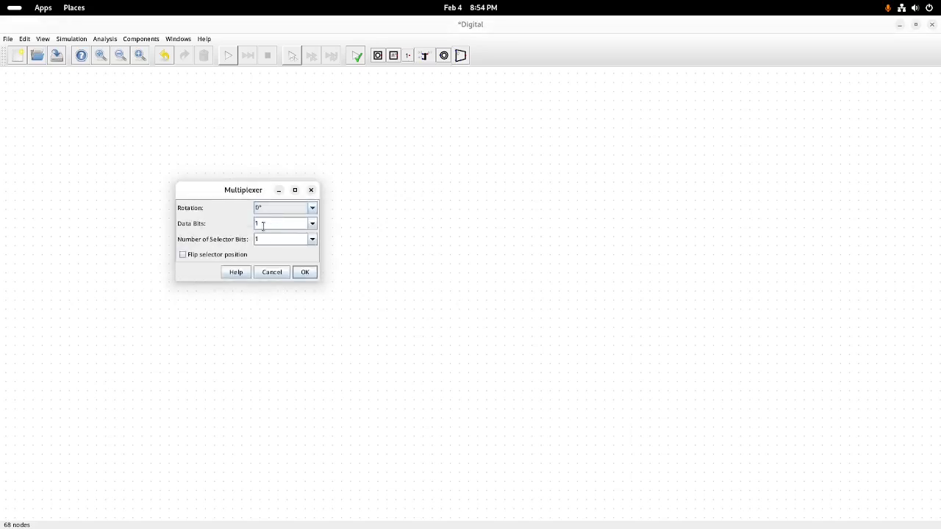
pyautogui.click(306, 272)
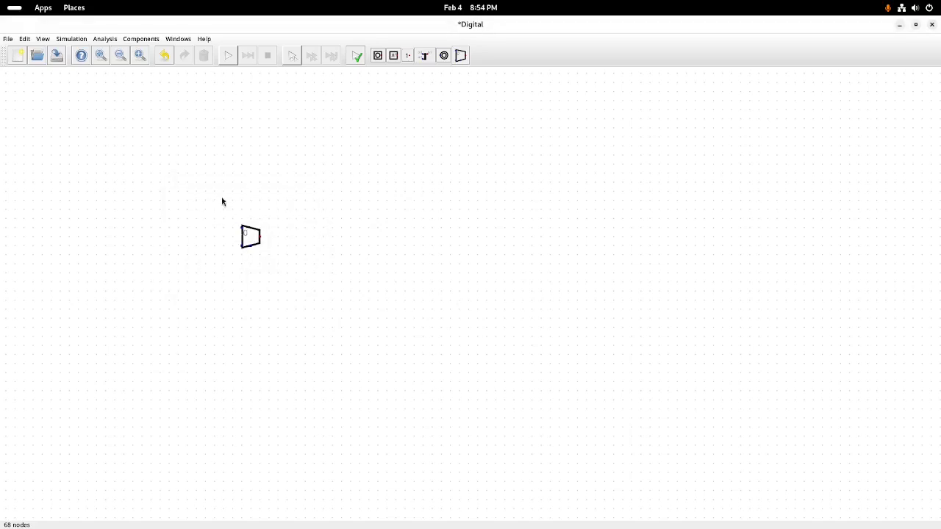
pyautogui.rightClick(242, 231)
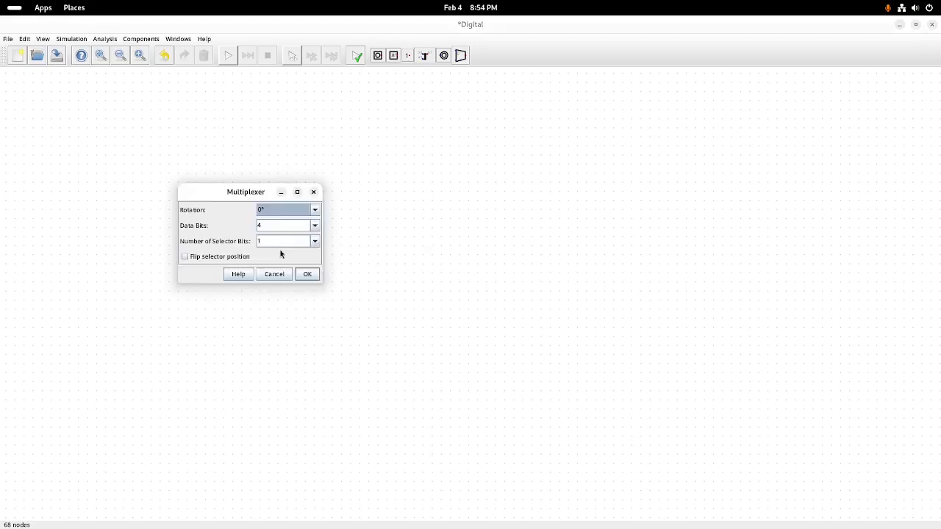
pyautogui.click(276, 241)
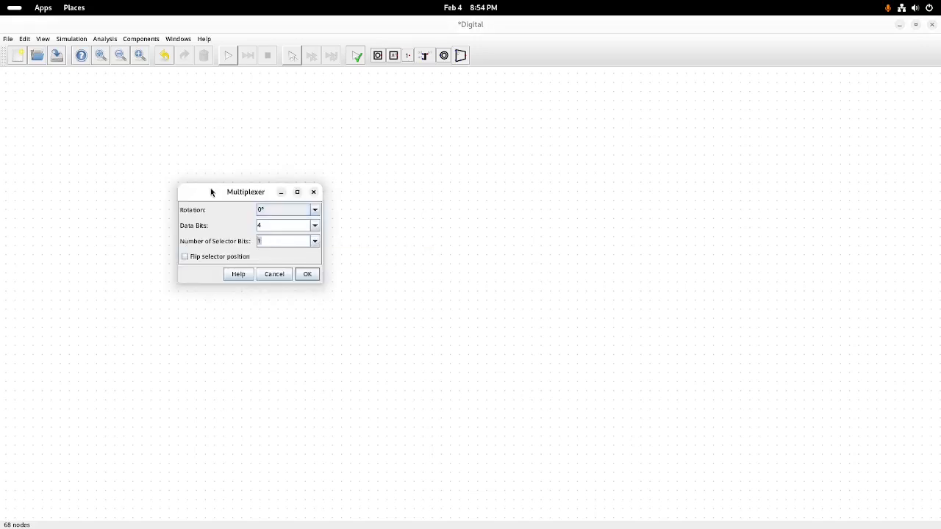
pyautogui.moveTo(210, 191); pyautogui.dragTo(446, 199)
pyautogui.write('2')
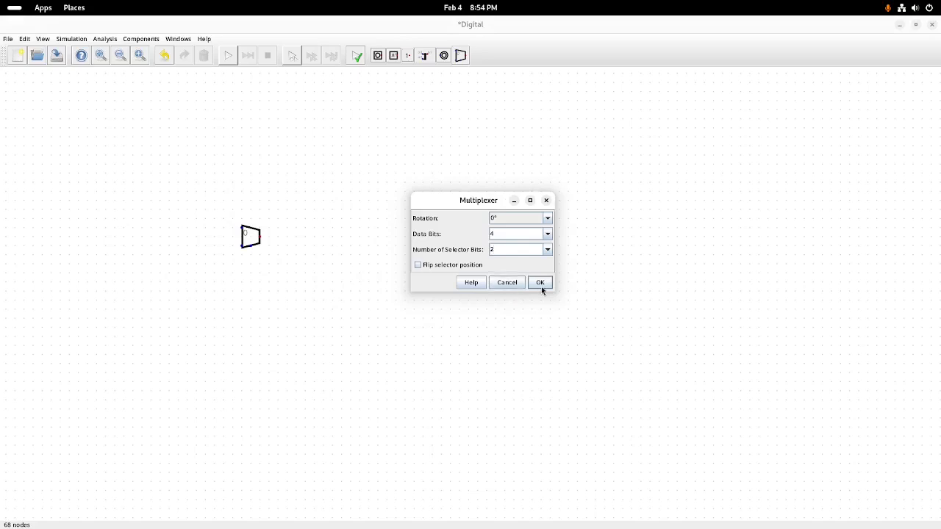
pyautogui.click(542, 284)
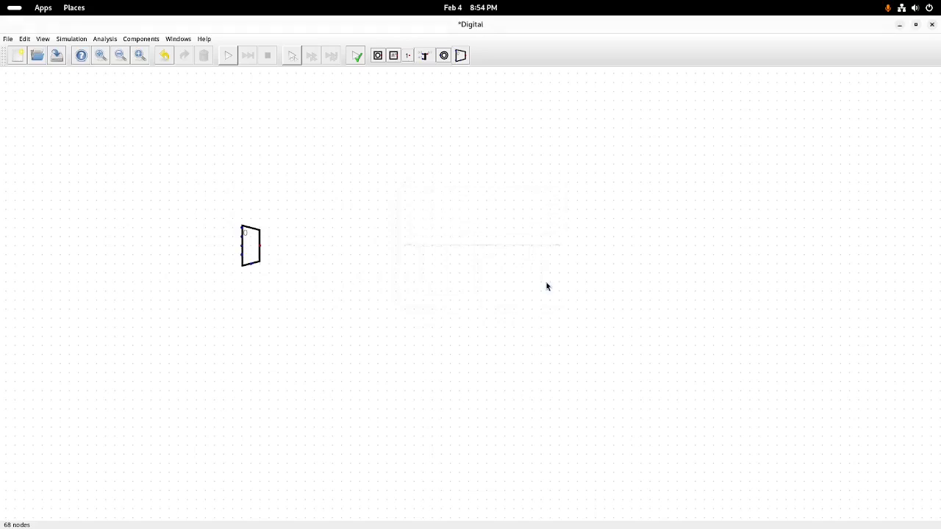
# Set the multiplexer's number of selector bits to 3
pyautogui.rightClick(251, 251)
pyautogui.moveTo(210, 205); pyautogui.dragTo(383, 208)
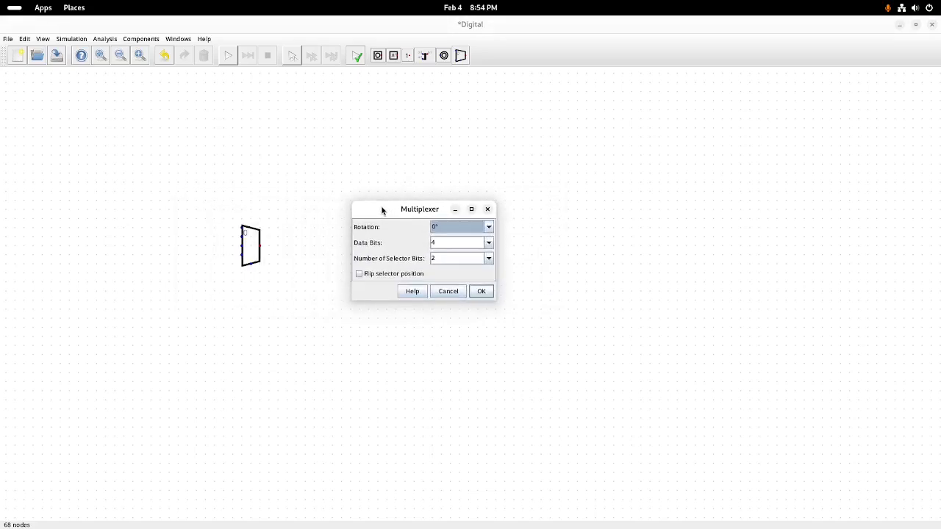
pyautogui.doubleClick(452, 258)
pyautogui.write('3')
pyautogui.click(485, 294)
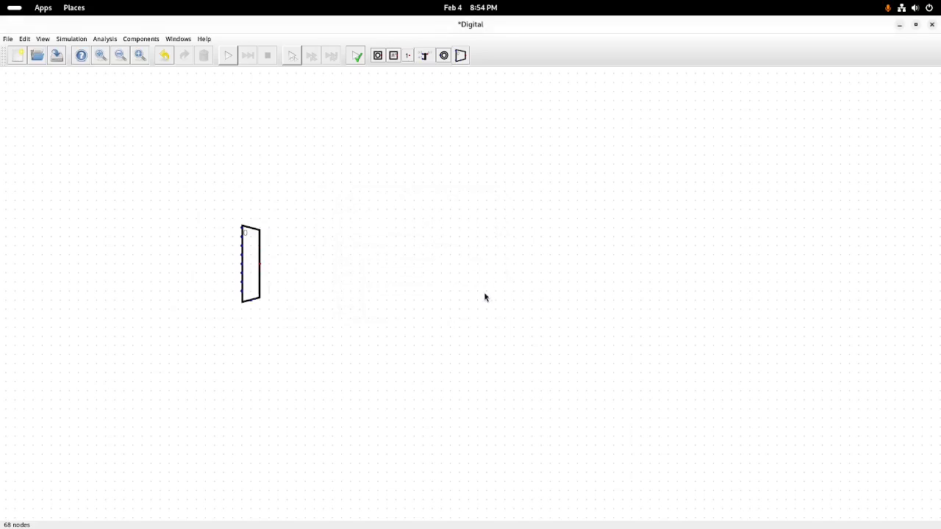
# Enable the flipped selector position for the multiplexer
pyautogui.rightClick(246, 267)
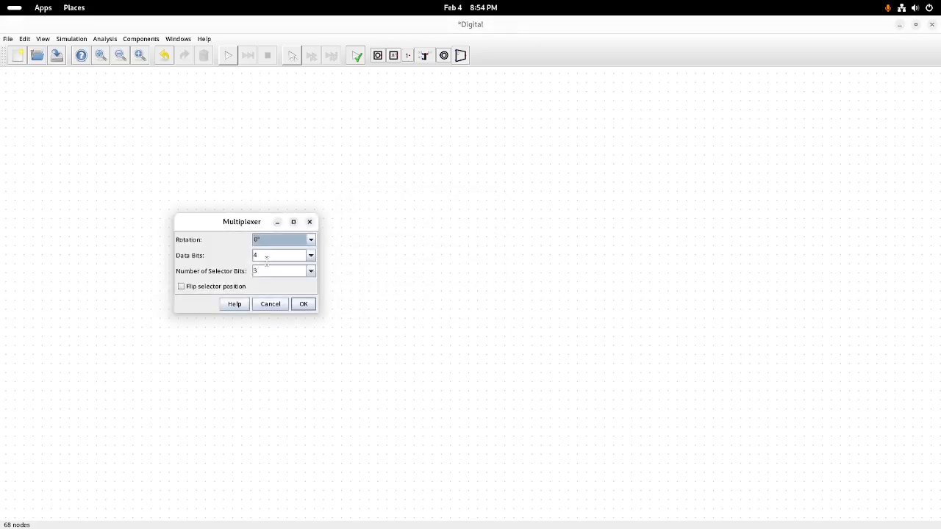
pyautogui.click(310, 221)
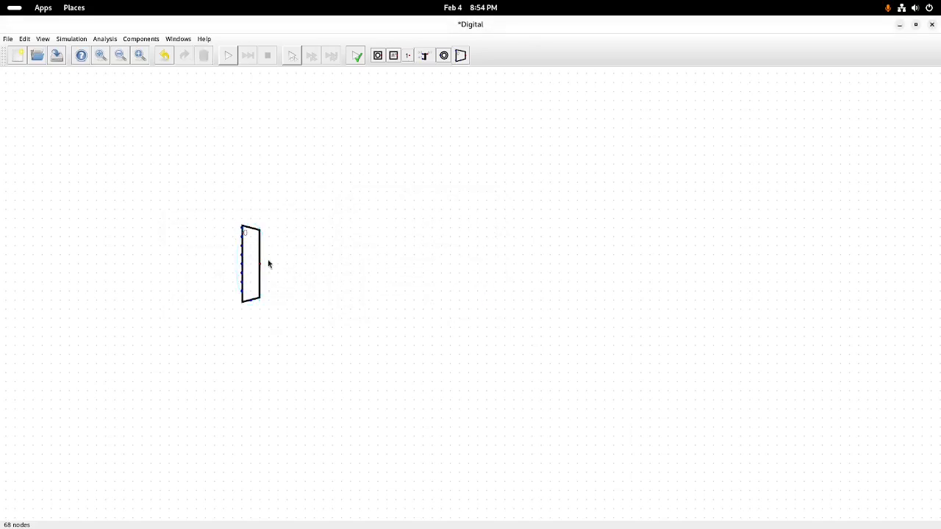
pyautogui.rightClick(246, 262)
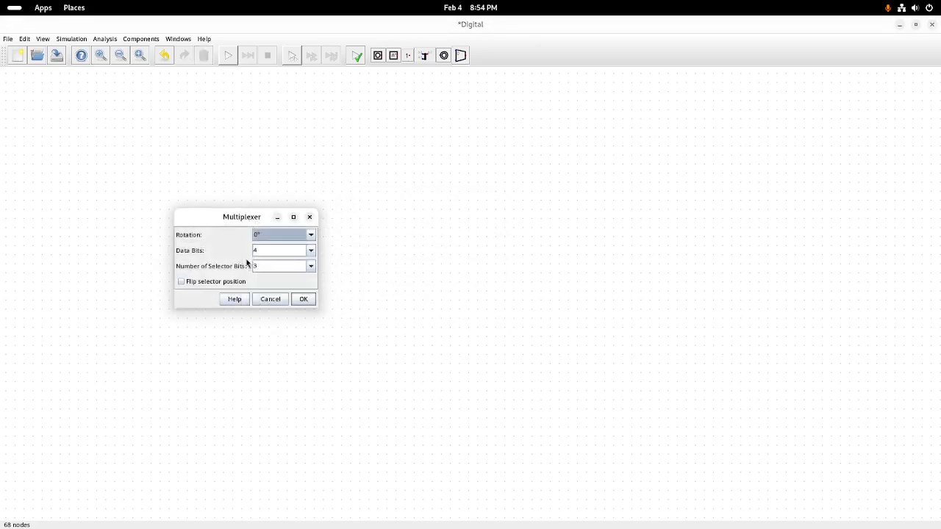
pyautogui.click(182, 282)
pyautogui.click(309, 301)
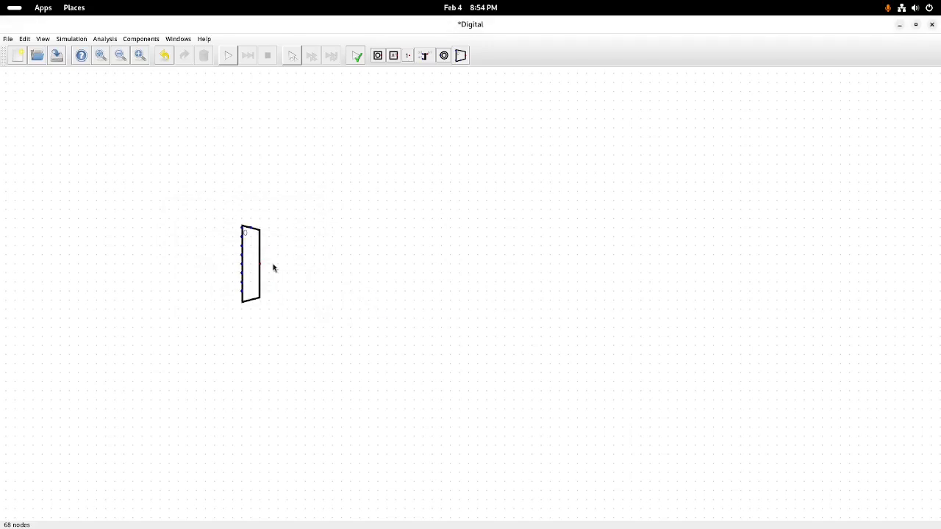
# Delete the multiplexer from the canvas
pyautogui.rightClick(252, 258)
pyautogui.click(313, 216)
pyautogui.moveTo(178, 196); pyautogui.dragTo(332, 334)
pyautogui.press('Delete')
# Place a decoder on the canvas to inspect its properties, and delete it again
pyautogui.click(141, 39)
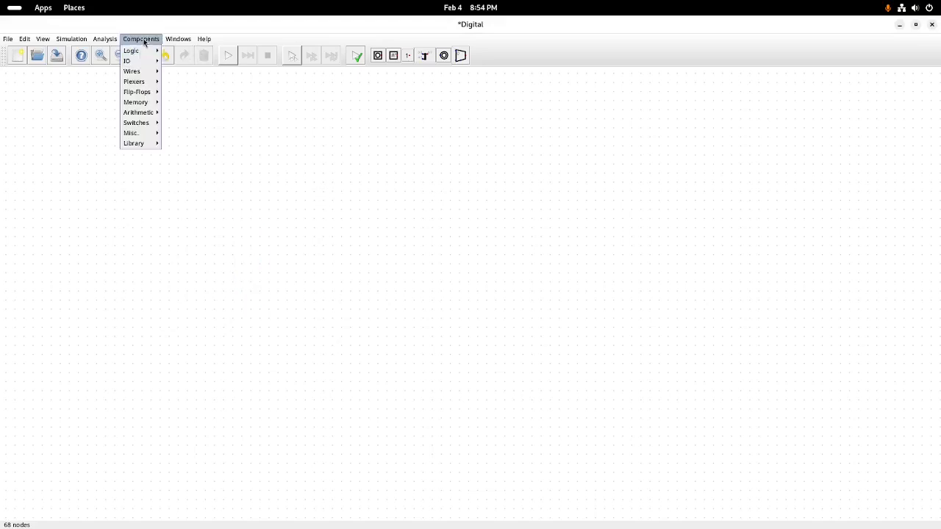
pyautogui.moveTo(137, 88)
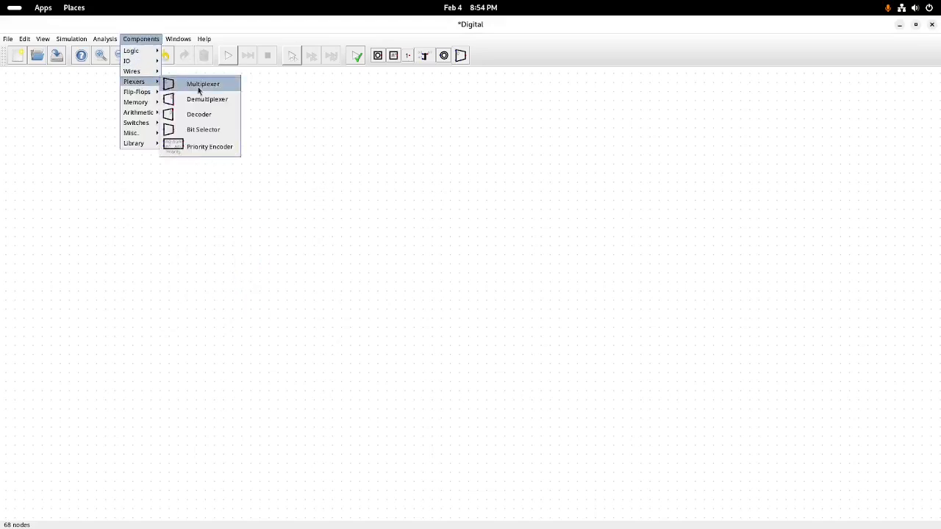
pyautogui.click(211, 114)
pyautogui.rightClick(228, 267)
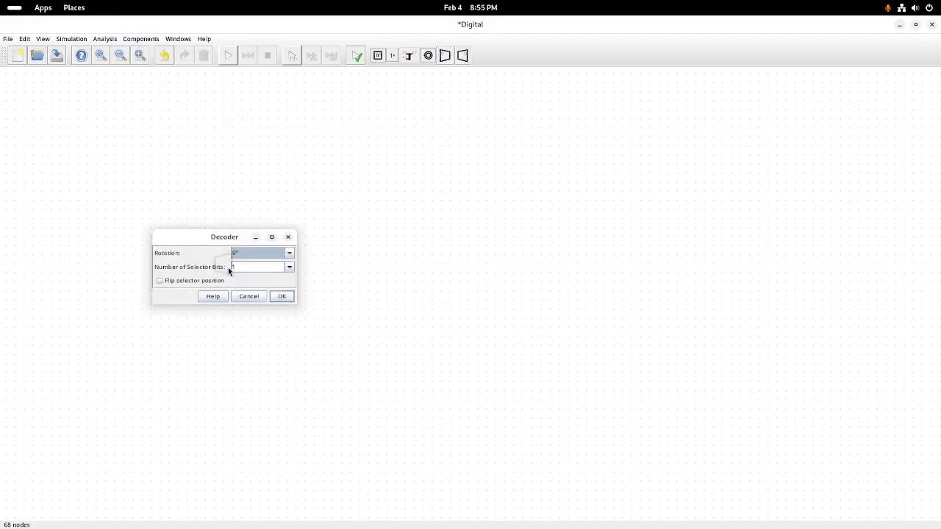
pyautogui.click(288, 234)
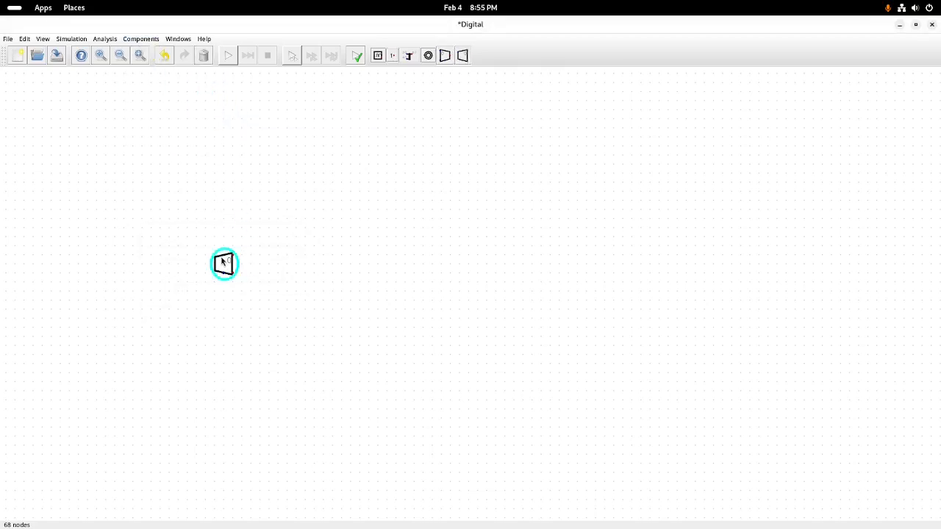
pyautogui.press('Delete')
# Place a priority encoder on the canvas to inspect its properties, and delete it again
pyautogui.click(140, 38)
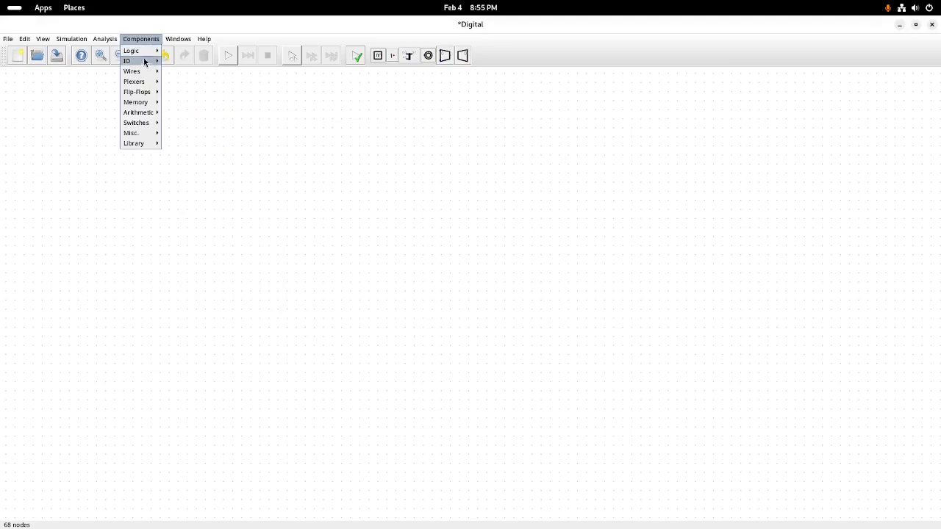
pyautogui.moveTo(106, 44)
pyautogui.moveTo(140, 39)
pyautogui.moveTo(147, 81)
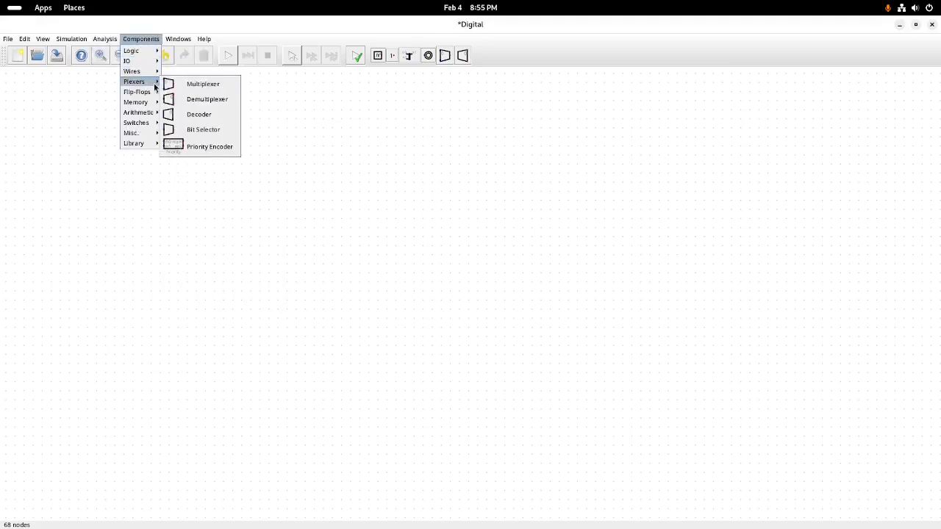
pyautogui.click(210, 147)
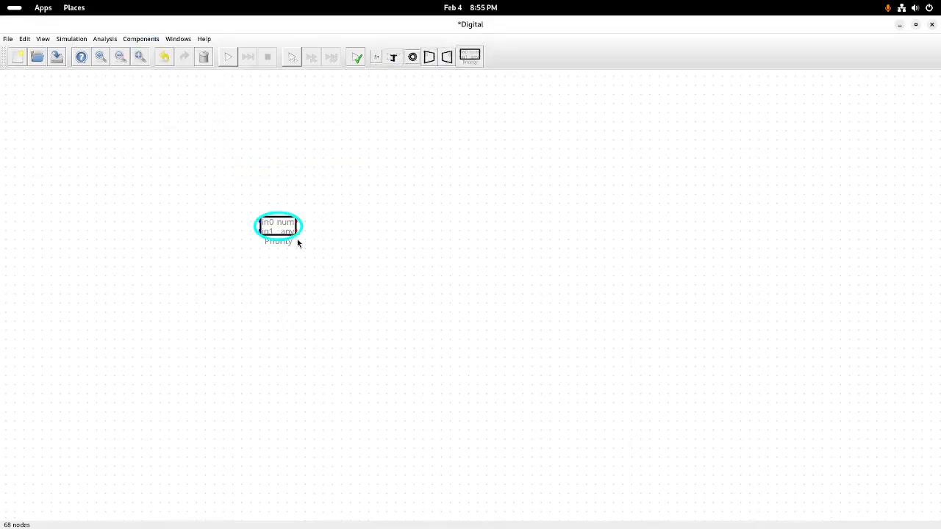
pyautogui.click(297, 241)
pyautogui.rightClick(278, 229)
pyautogui.click(342, 196)
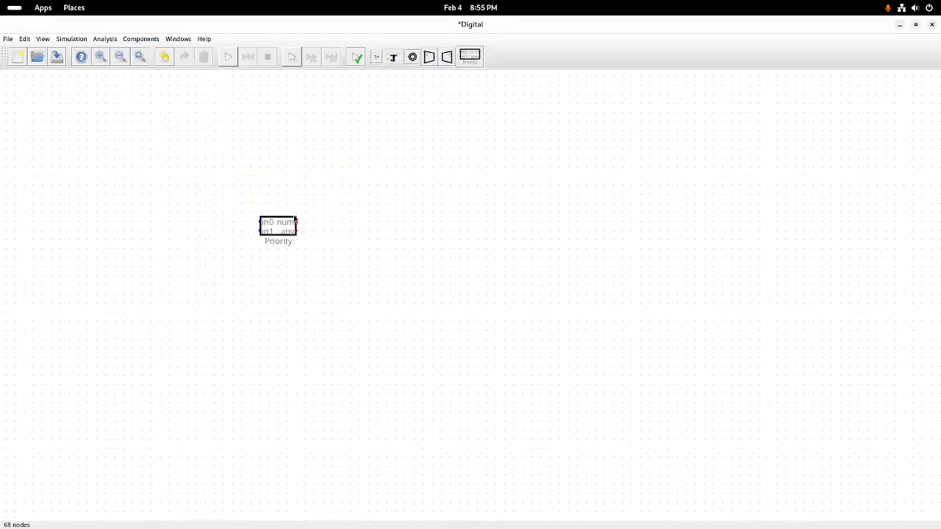
pyautogui.click(282, 224)
pyautogui.press('Delete')
# Look through the available memory, switch, miscellaneous, VHDL/Verilog, library DIL chip and flip-flop components
pyautogui.click(139, 39)
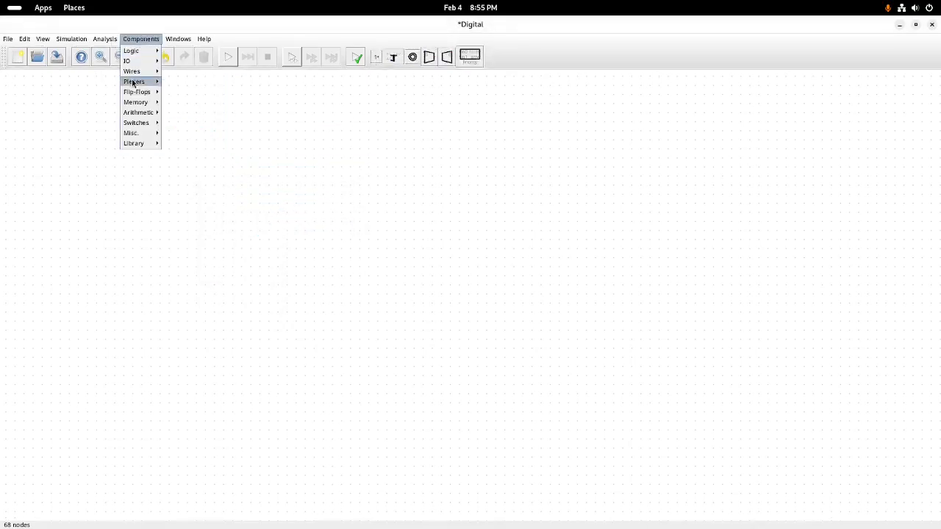
pyautogui.moveTo(142, 86)
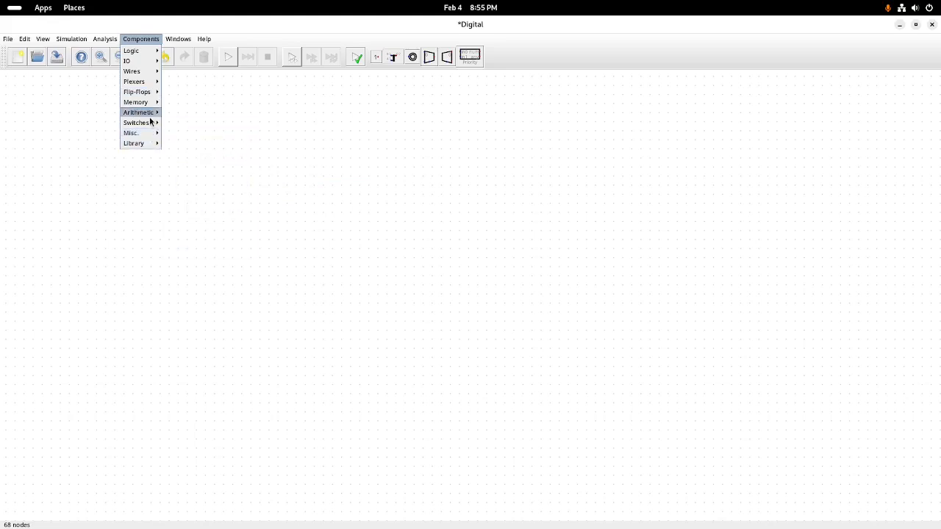
pyautogui.moveTo(148, 125)
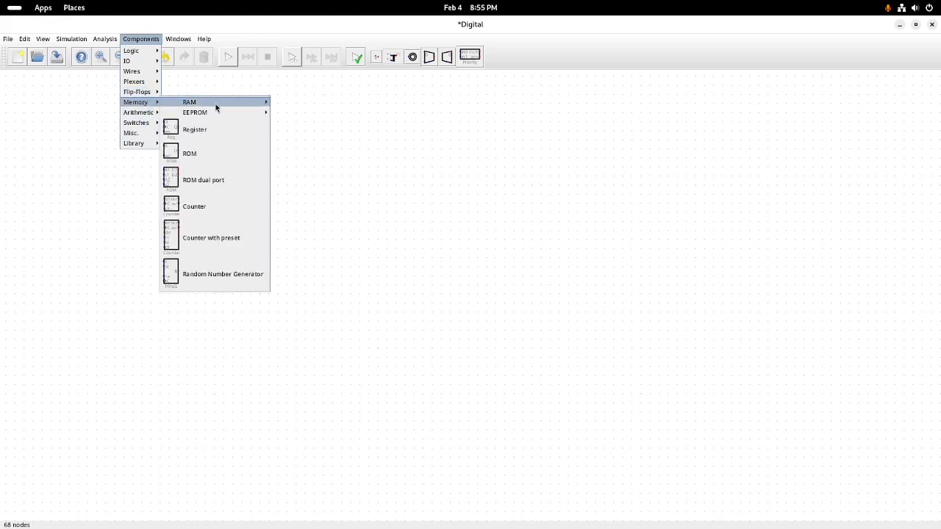
pyautogui.moveTo(216, 104)
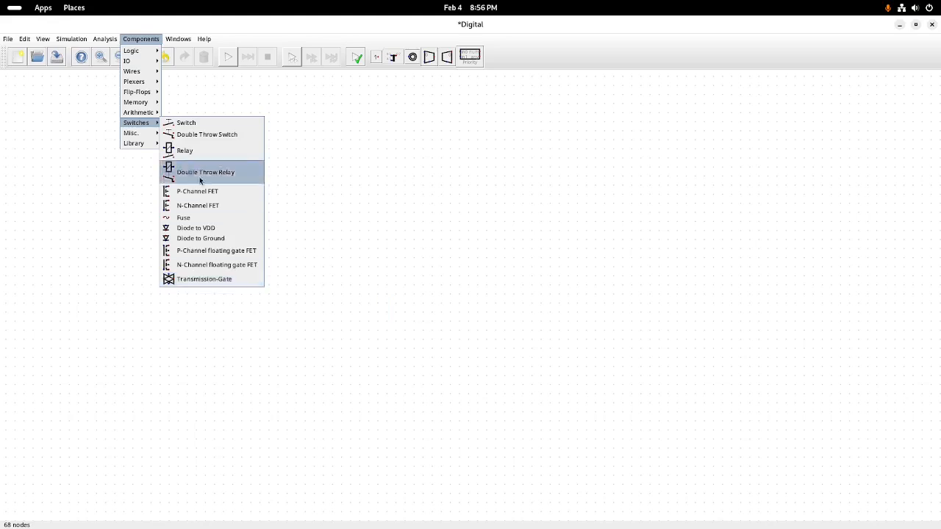
pyautogui.moveTo(144, 134)
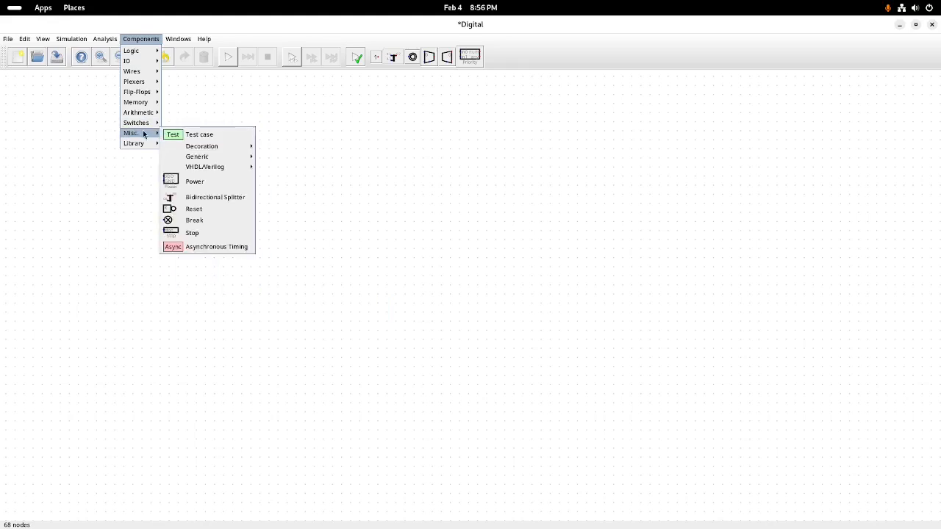
pyautogui.moveTo(219, 167)
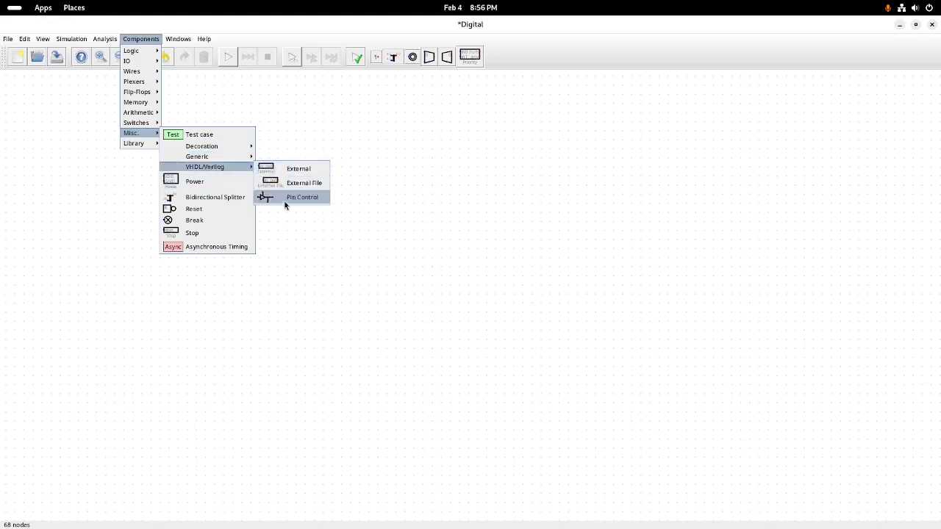
pyautogui.moveTo(284, 172)
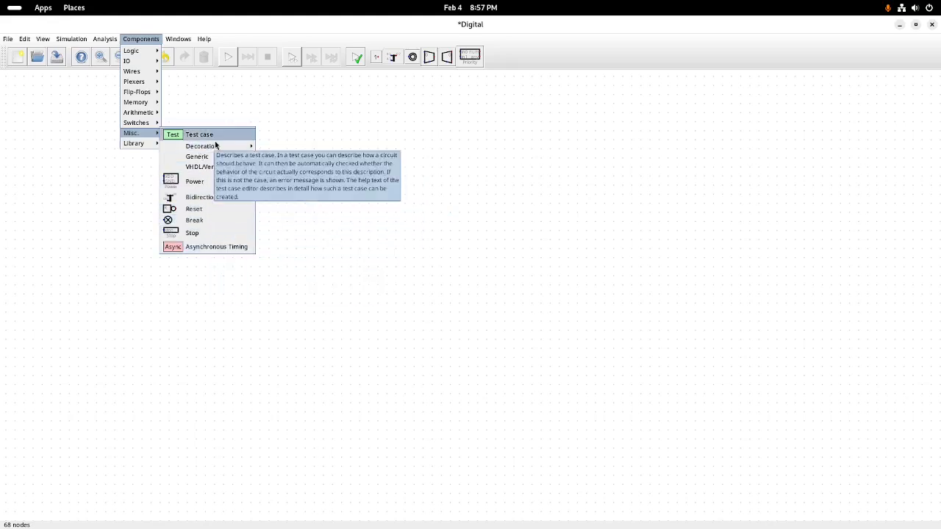
pyautogui.moveTo(193, 145)
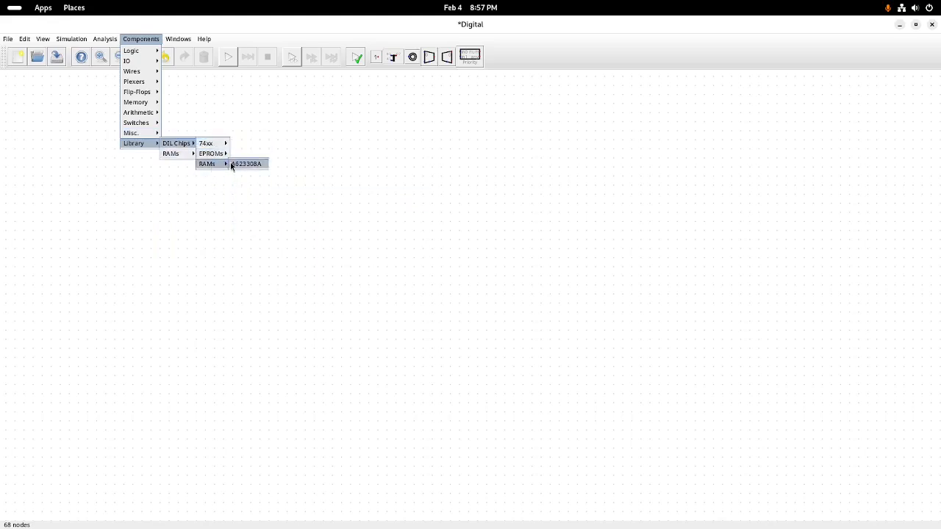
pyautogui.click(229, 292)
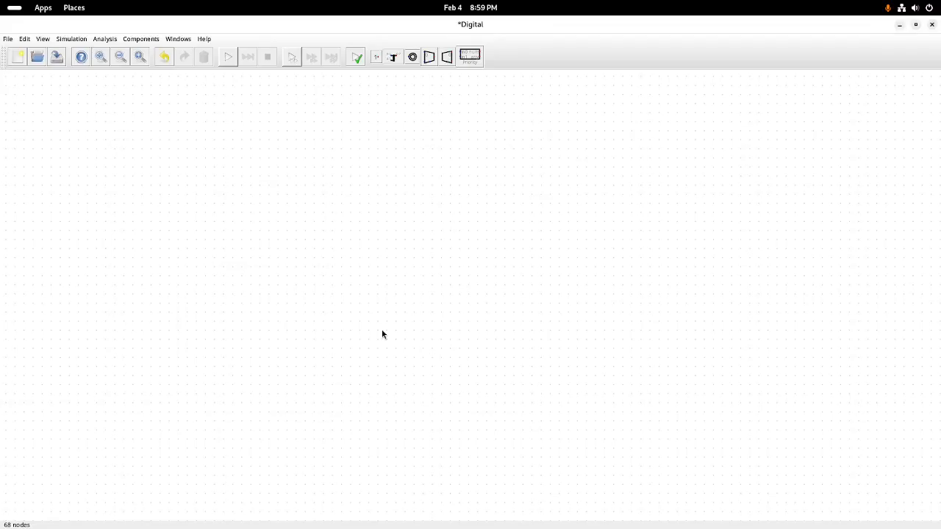
pyautogui.click(140, 38)
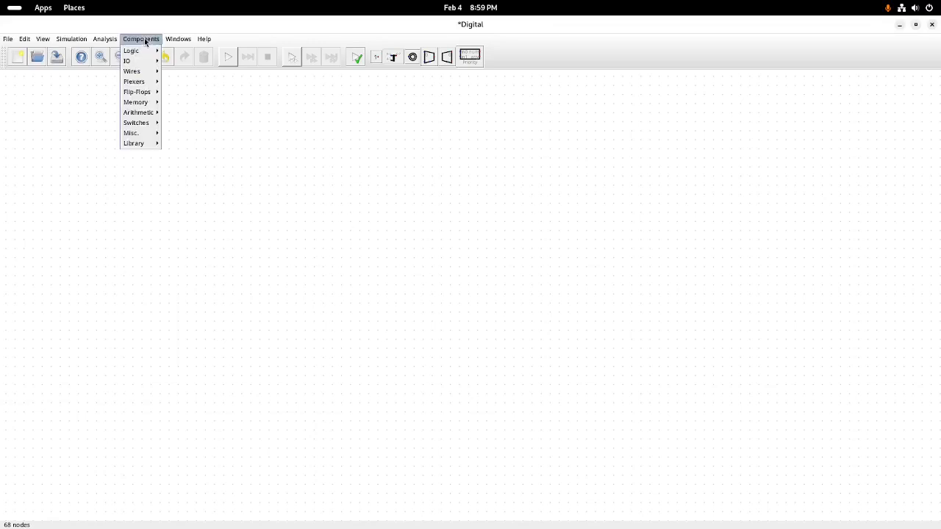
pyautogui.moveTo(137, 94)
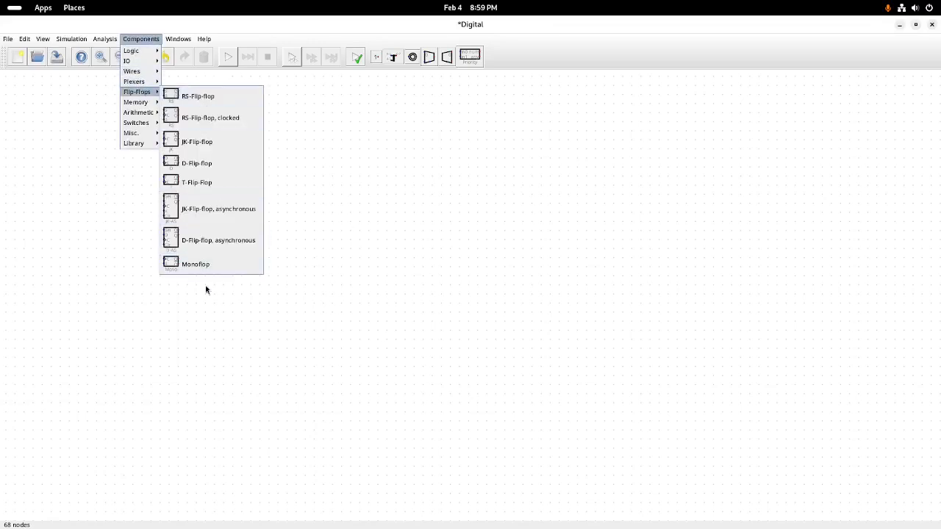
pyautogui.click(355, 235)
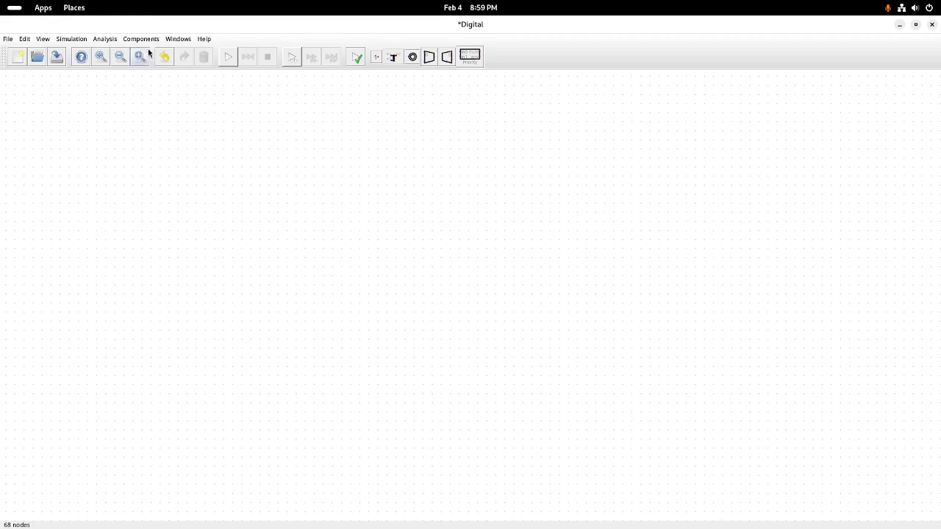
# Open the Synthesis truth table and create a new sequential table with 2 variables, dismissing the solutions window
pyautogui.click(96, 43)
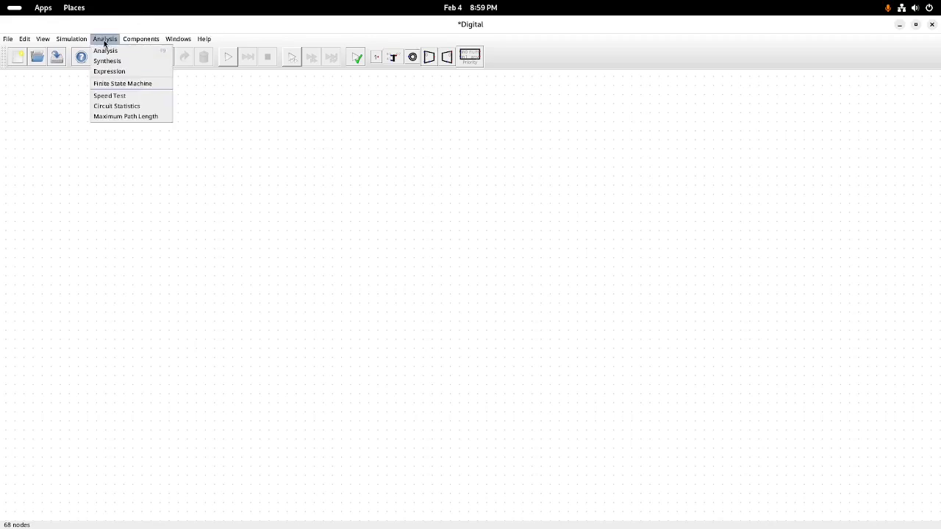
pyautogui.click(114, 62)
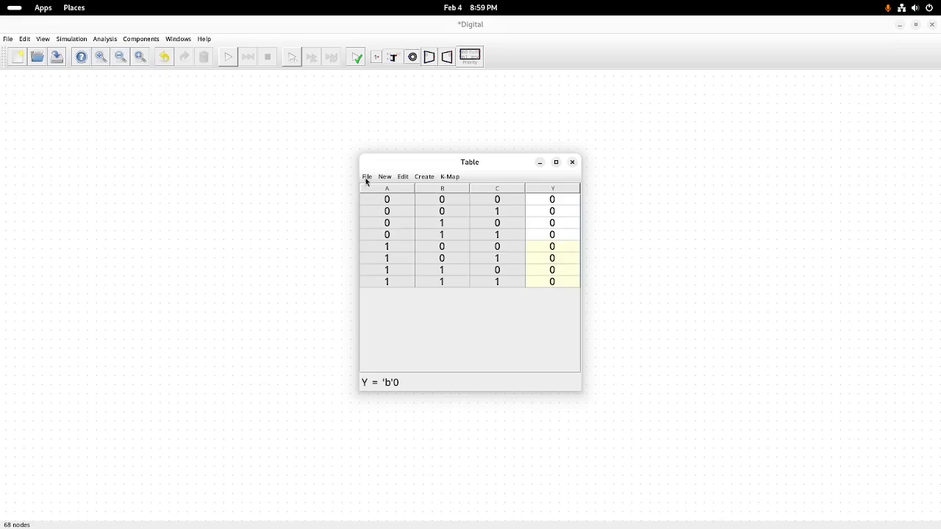
pyautogui.click(384, 176)
pyautogui.moveTo(386, 200)
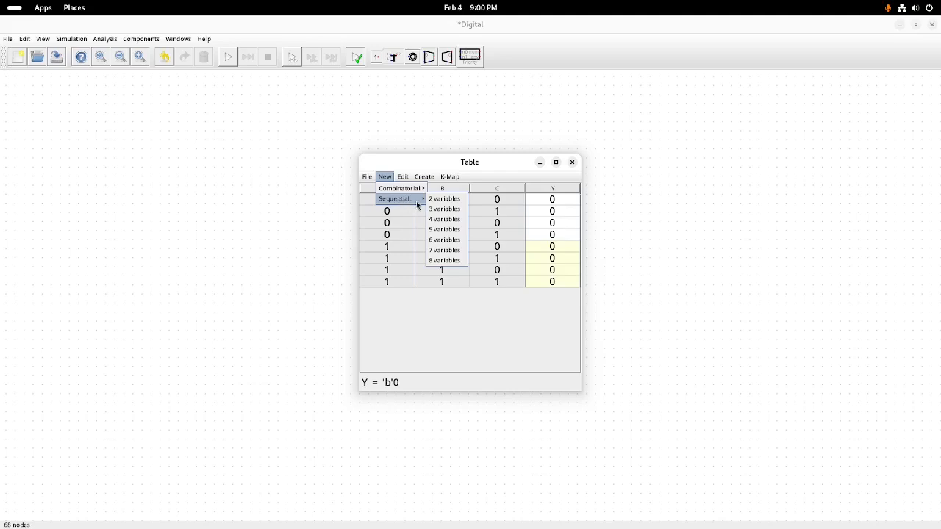
pyautogui.click(445, 200)
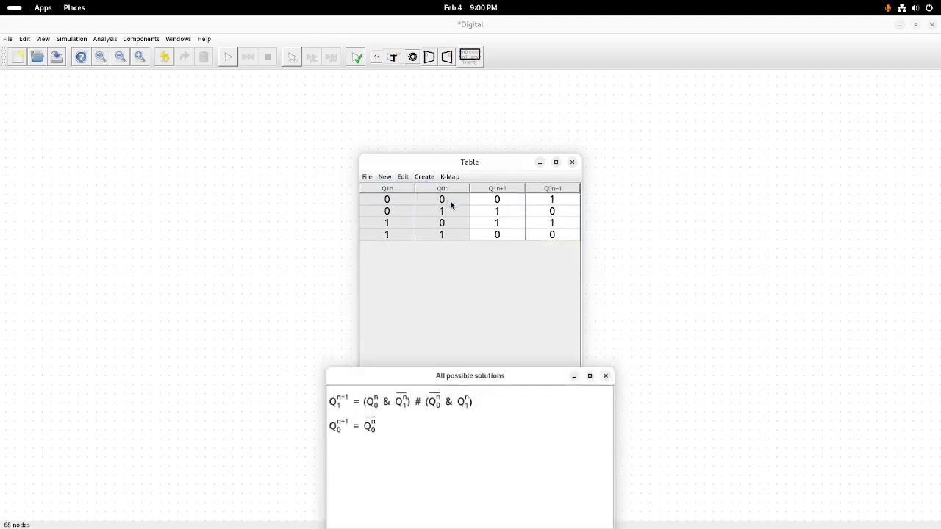
pyautogui.click(605, 375)
# Add an input variable to the truth table and label it EN
pyautogui.click(403, 176)
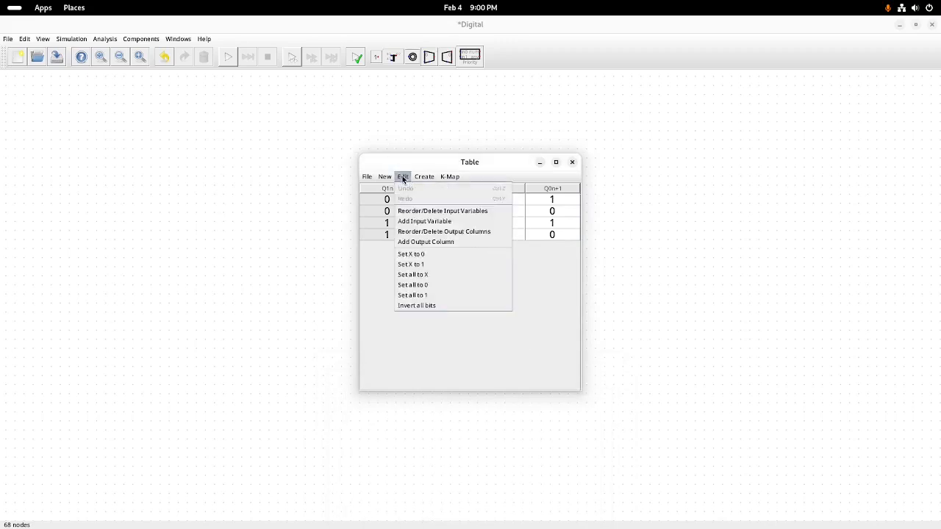
pyautogui.click(435, 221)
pyautogui.click(472, 191)
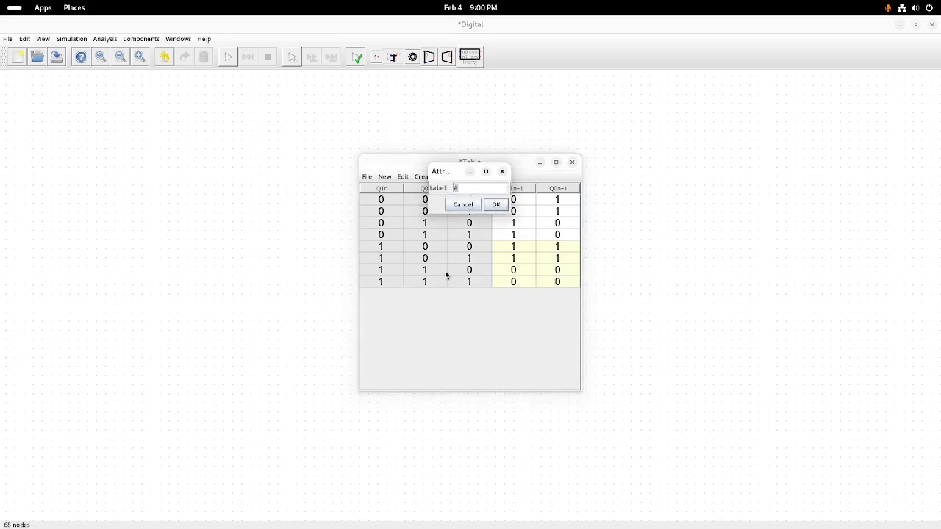
pyautogui.press('BackSpace')
pyautogui.write('EN')
pyautogui.press('Return')
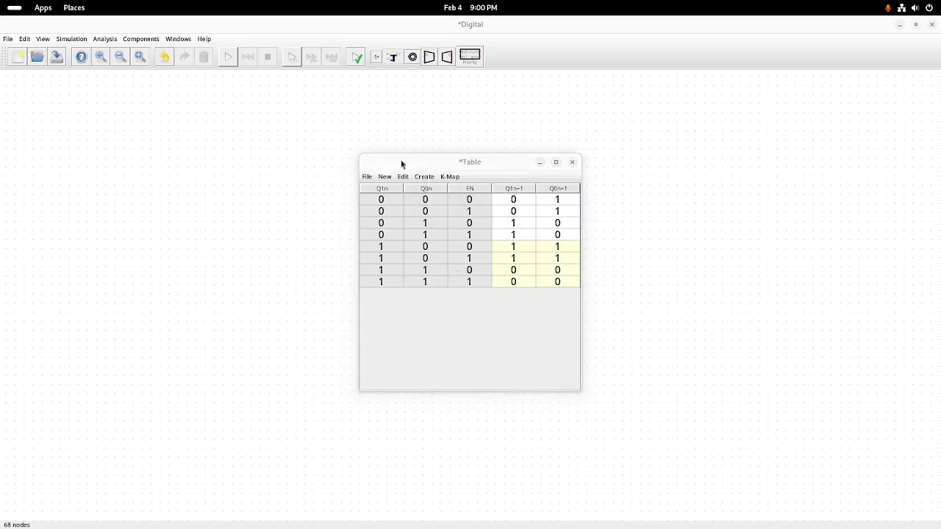
# Add an output column to the truth table and label it MAX
pyautogui.click(386, 178)
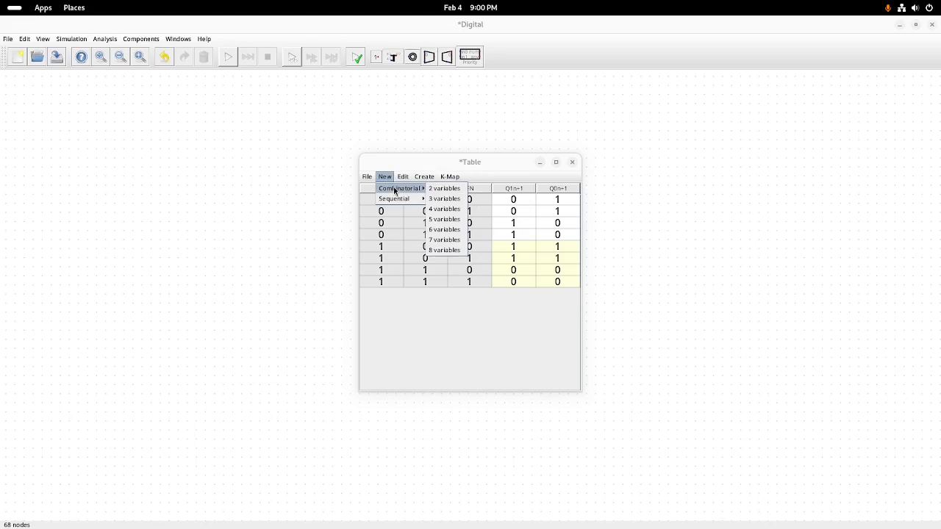
pyautogui.moveTo(402, 180)
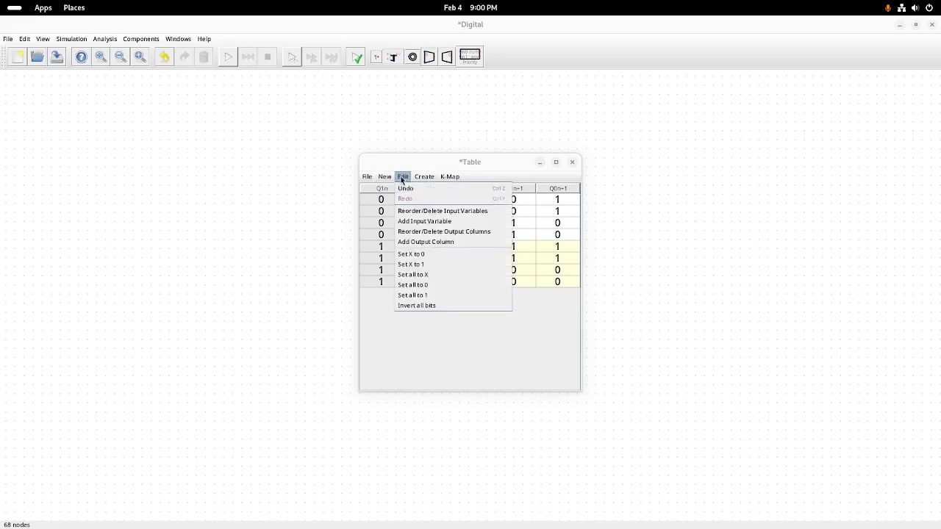
pyautogui.click(430, 242)
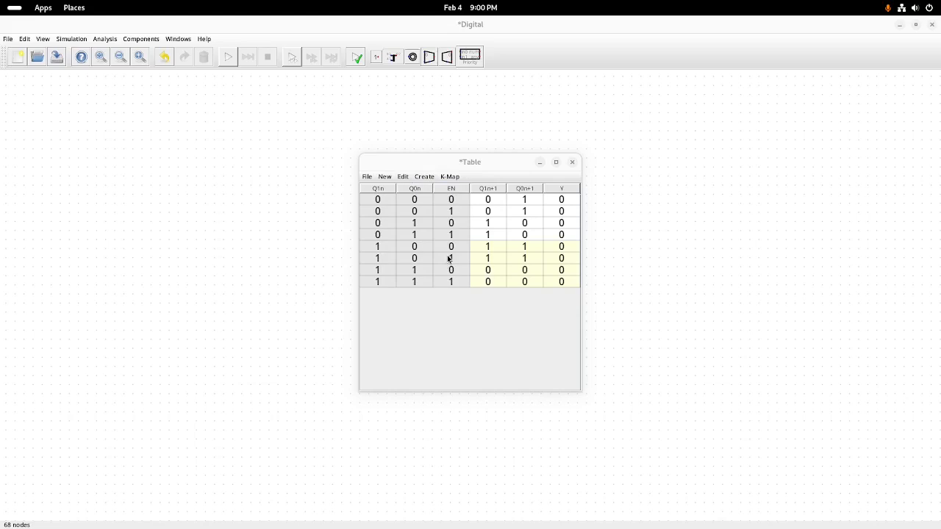
pyautogui.doubleClick(562, 189)
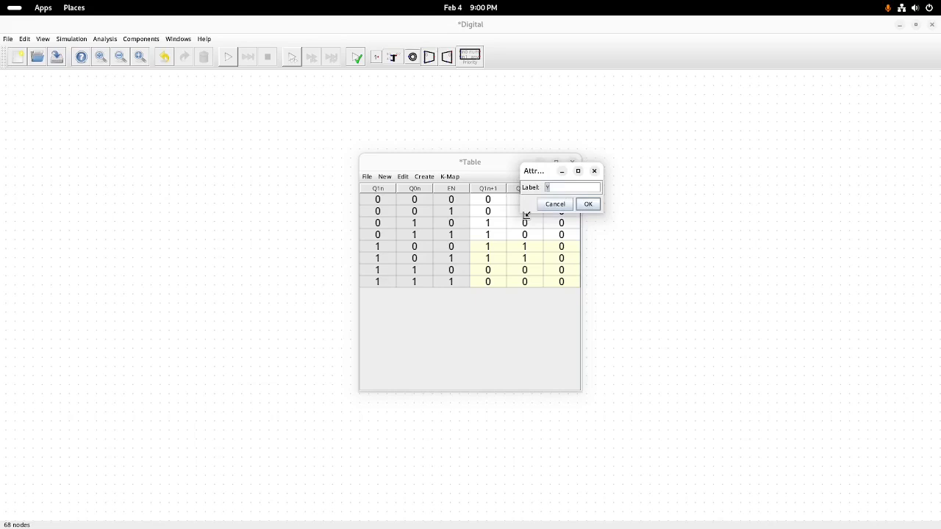
pyautogui.write('Q0n+1')
pyautogui.press('Return')
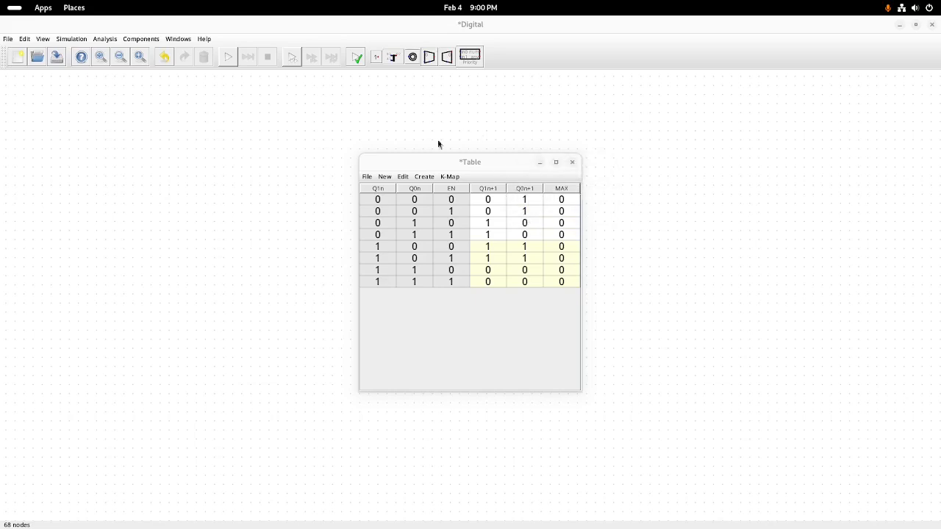
# Enlarge the truth table window and set all output values to 0
pyautogui.moveTo(361, 153); pyautogui.dragTo(271, 88)
pyautogui.click(314, 110)
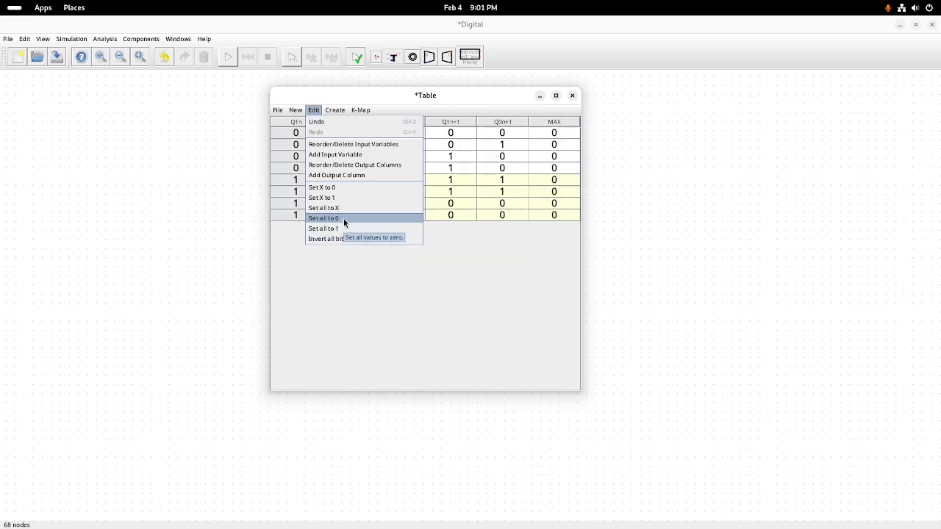
pyautogui.click(343, 218)
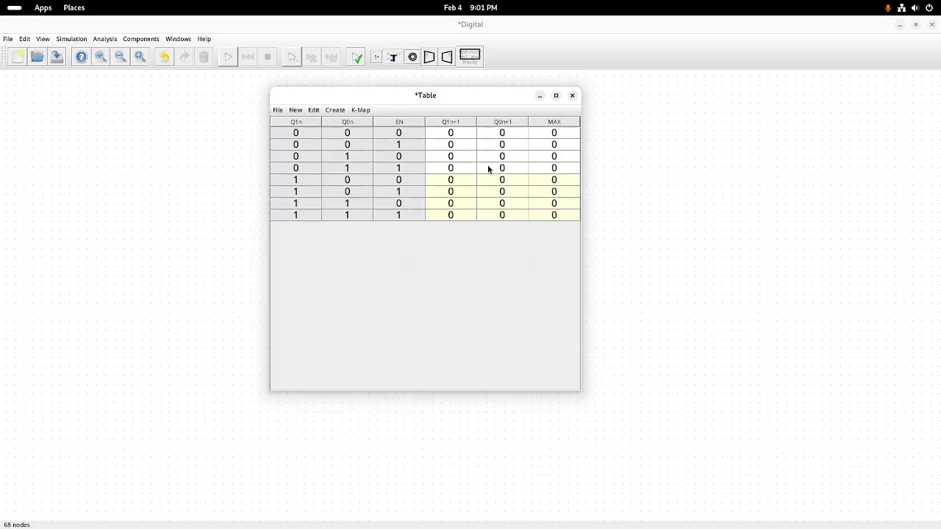
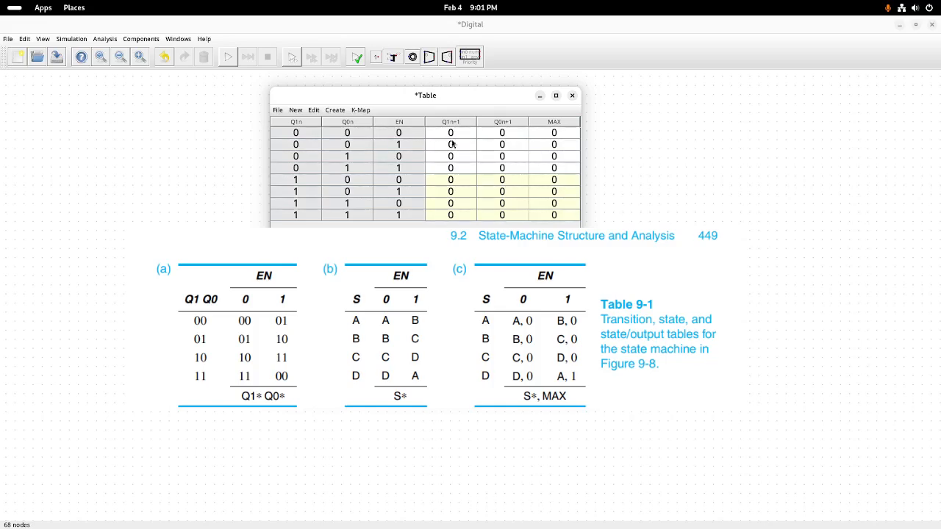
pyautogui.click(503, 135)
pyautogui.click(486, 154)
pyautogui.click(451, 147)
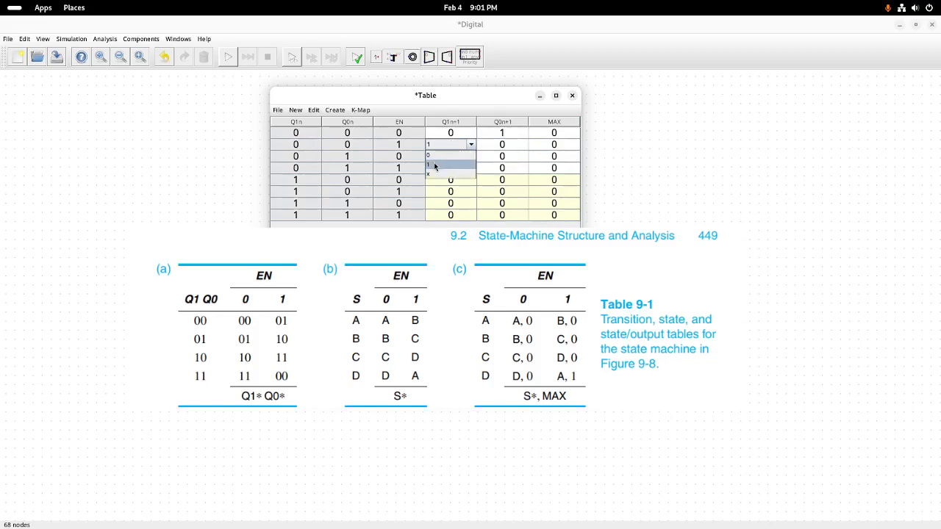
pyautogui.click(435, 166)
pyautogui.click(511, 134)
pyautogui.click(480, 143)
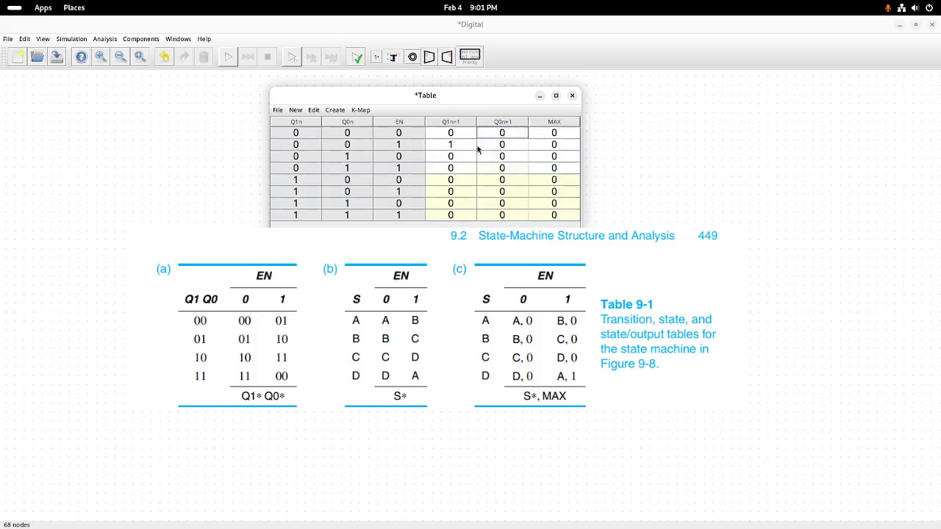
pyautogui.click(453, 147)
pyautogui.click(439, 156)
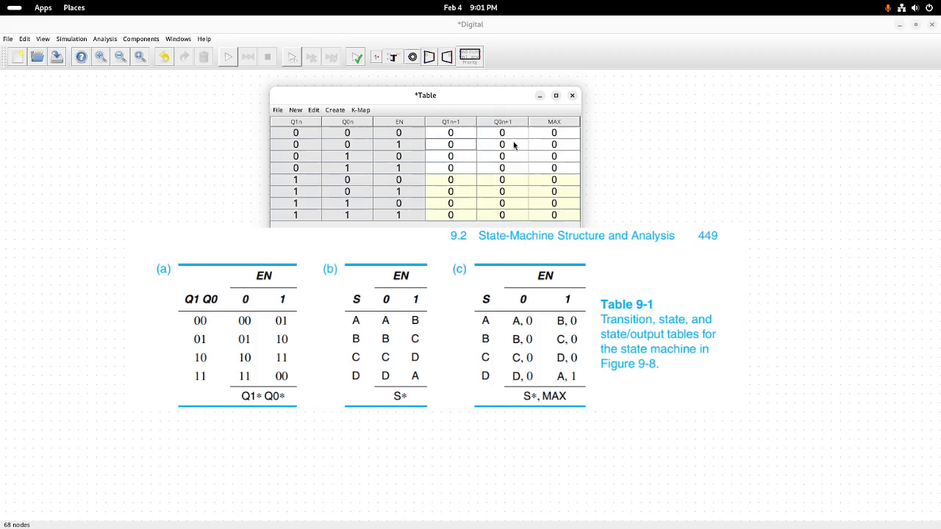
# Set the next-state outputs (Q1n+1, Q0n+1) to 01 for input rows 001 and 010, and to 10 for row 011
pyautogui.click(509, 145)
pyautogui.click(492, 165)
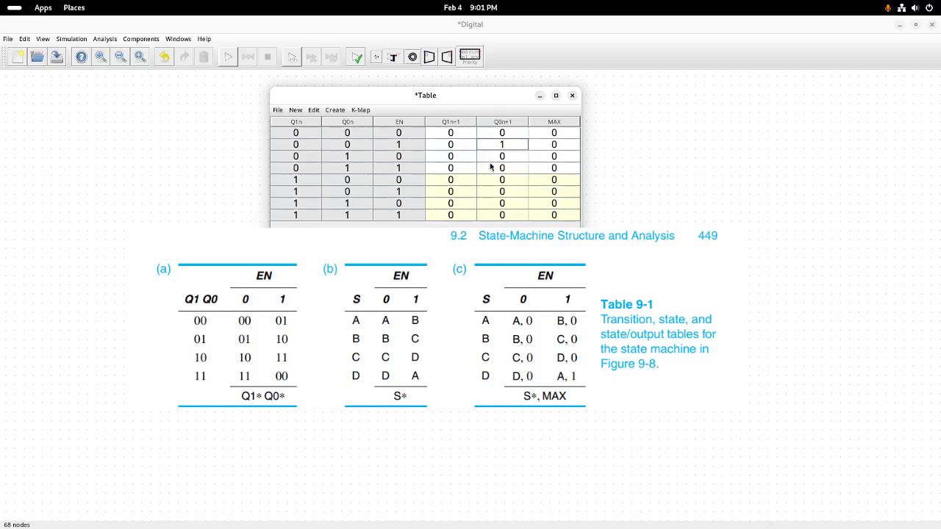
pyautogui.click(451, 157)
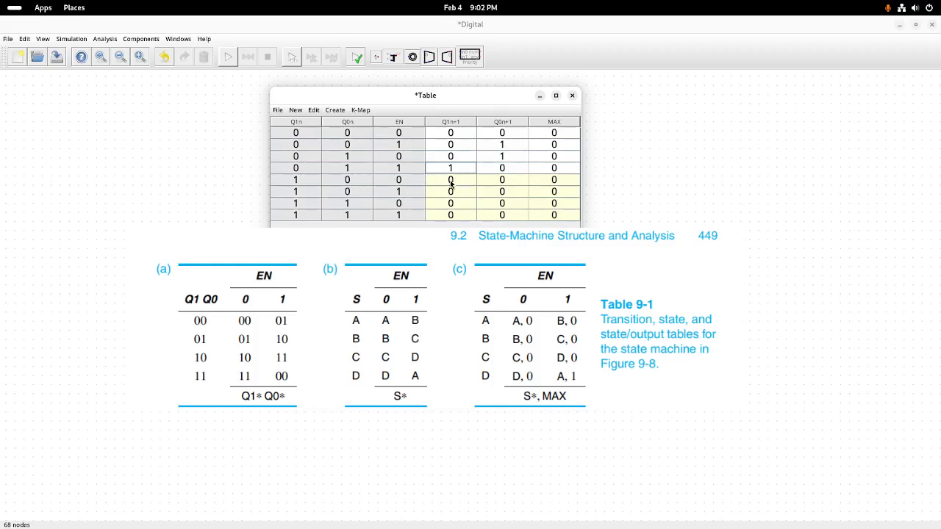
# Set the next-state outputs (Q1n+1, Q0n+1) to 10 for input row 100 and to 11 for row 101
pyautogui.click(451, 184)
pyautogui.click(437, 200)
pyautogui.click(451, 192)
pyautogui.click(441, 213)
pyautogui.click(503, 193)
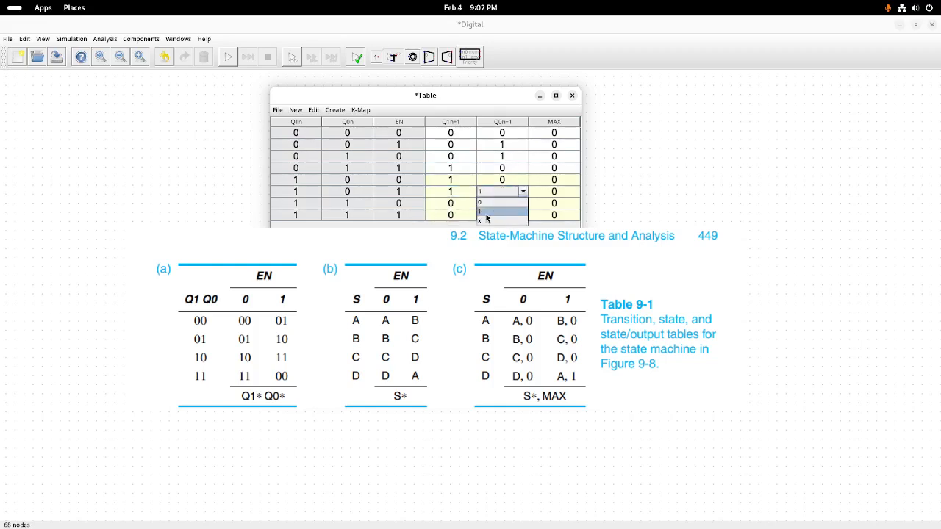
pyautogui.click(486, 213)
# Set both next-state outputs, Q1n+1 and Q0n+1, to 1 for input row 110
pyautogui.click(448, 204)
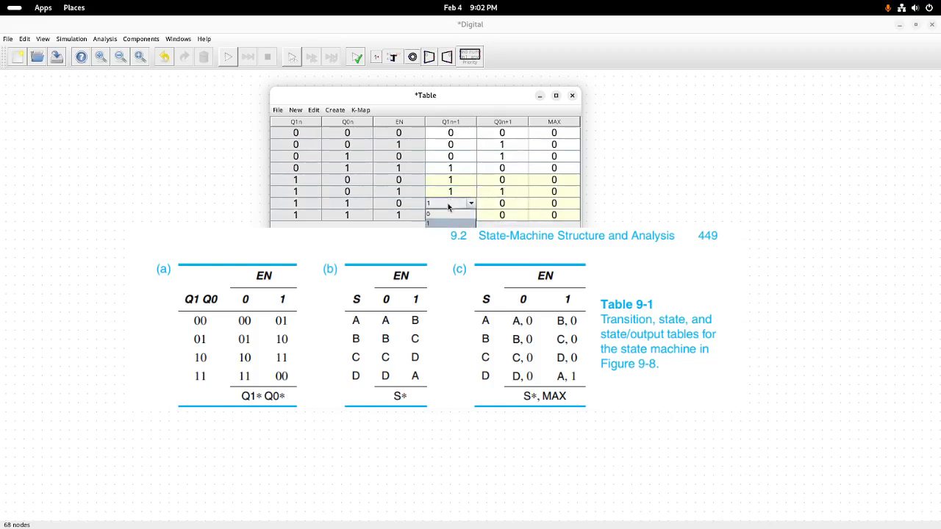
pyautogui.click(441, 224)
pyautogui.click(502, 203)
pyautogui.click(489, 223)
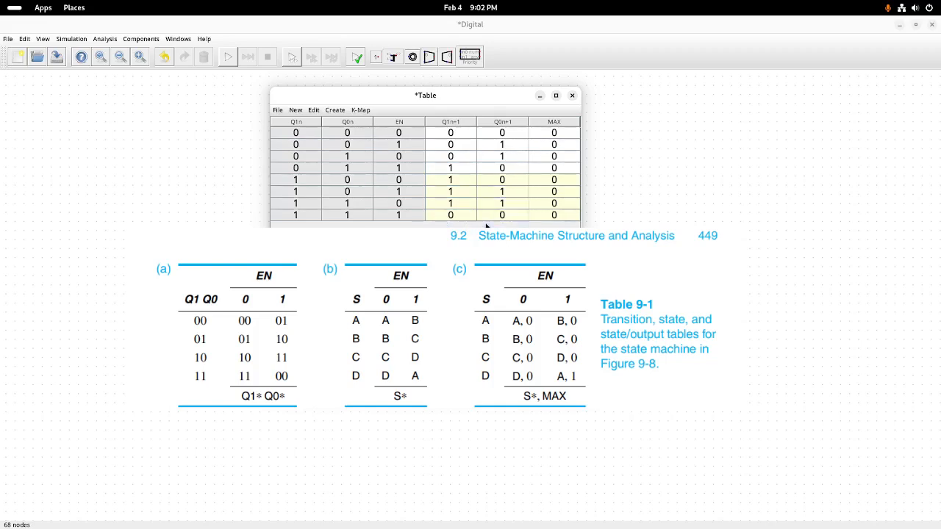
# For input row 111, keep both next-state outputs at 0 and set MAX to 1
pyautogui.click(451, 215)
pyautogui.click(449, 224)
pyautogui.click(500, 214)
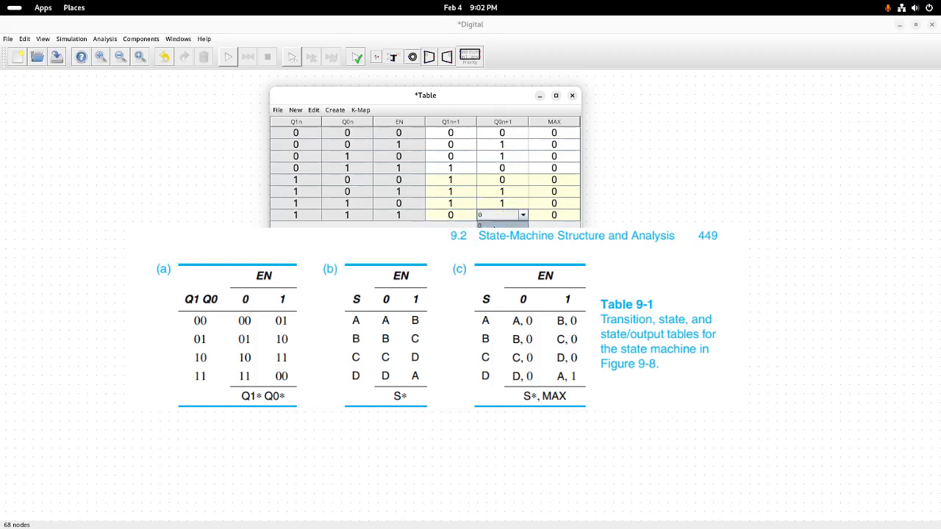
pyautogui.click(493, 225)
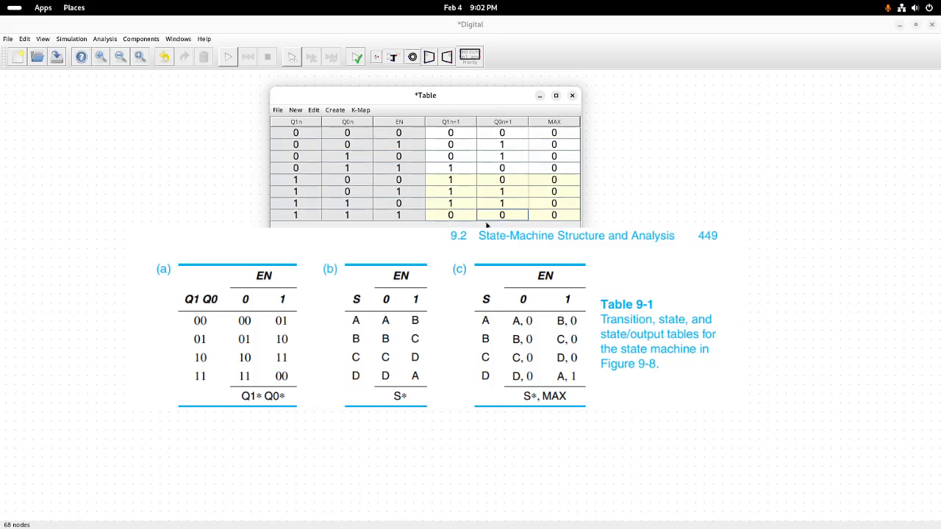
pyautogui.click(555, 216)
pyautogui.click(555, 225)
# View the Karnaugh map derived from the truth table and close it
pyautogui.click(360, 110)
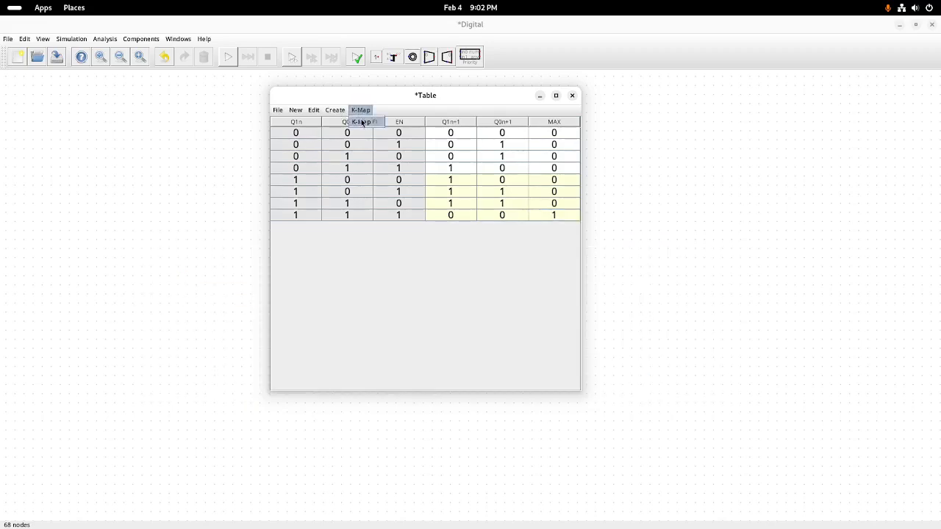
pyautogui.click(361, 122)
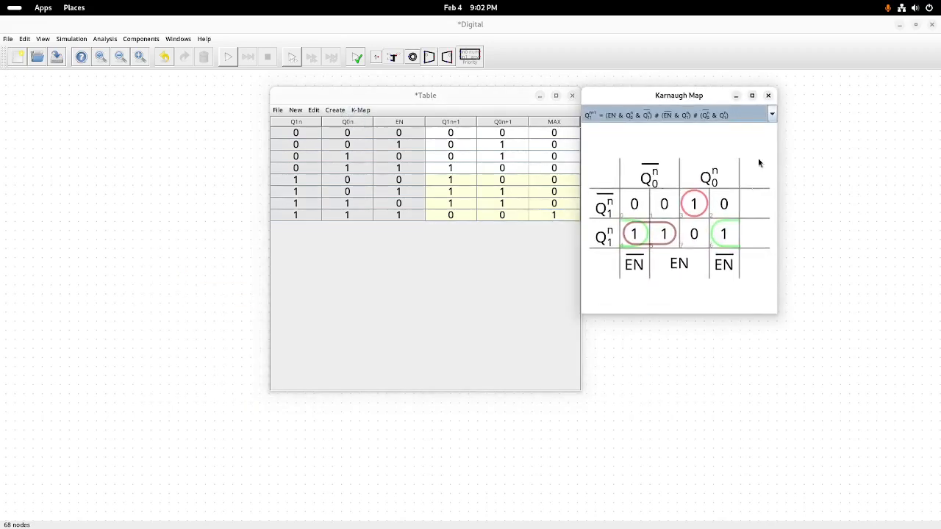
pyautogui.click(769, 96)
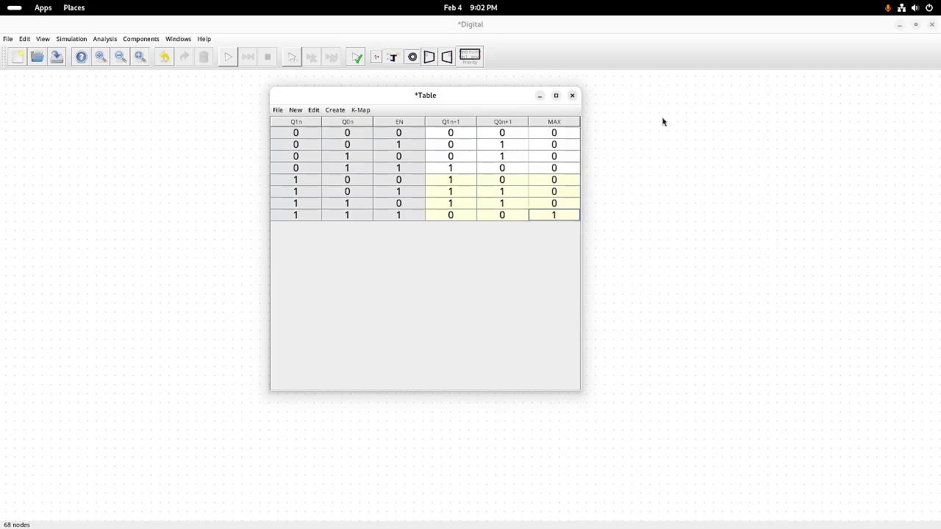
# Generate a circuit that reproduces the completed truth table
pyautogui.click(335, 111)
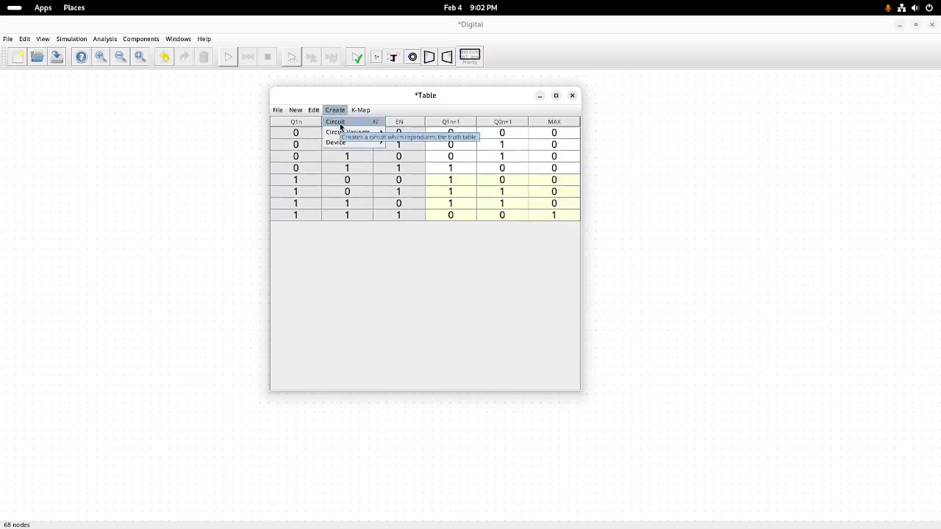
pyautogui.click(339, 124)
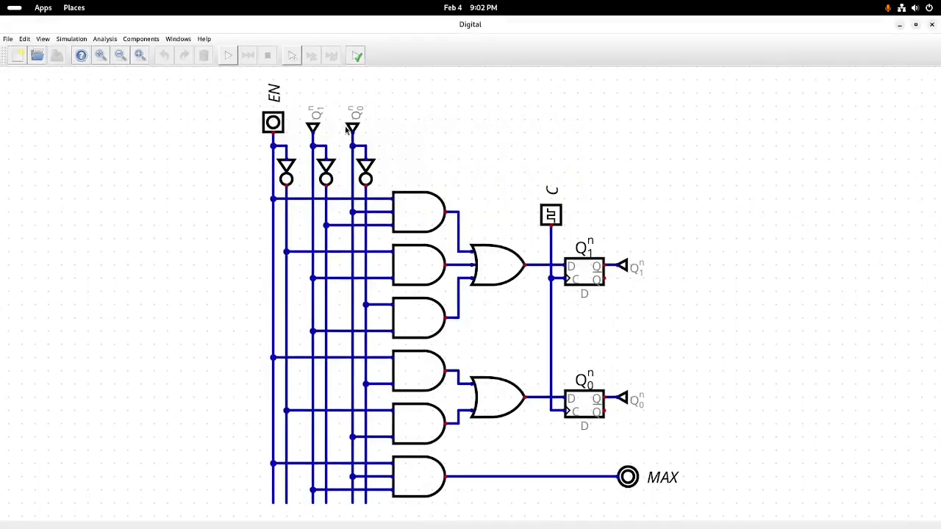
pyautogui.scroll(1, 486, 343)
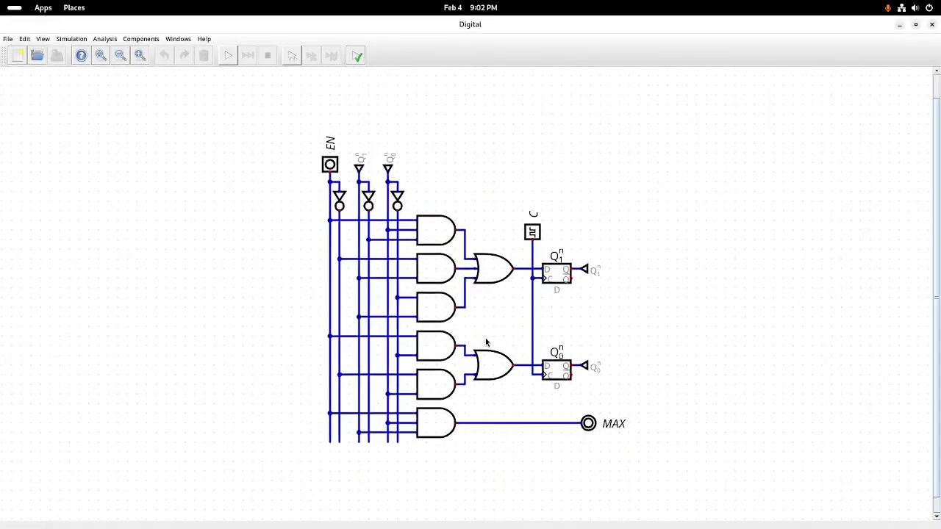
pyautogui.scroll(-1, 484, 337)
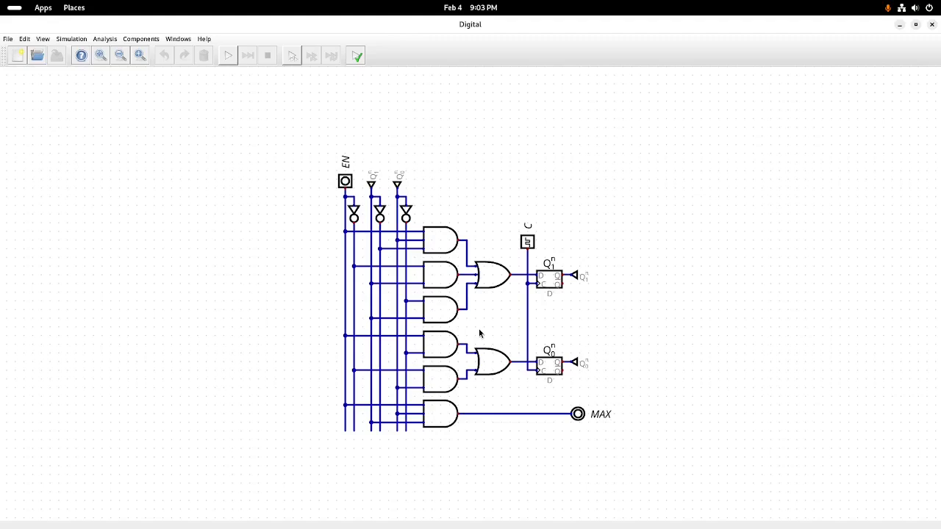
# Open the Finite State Machine editor, look at its Transitions movement option, and close the editor
pyautogui.click(103, 39)
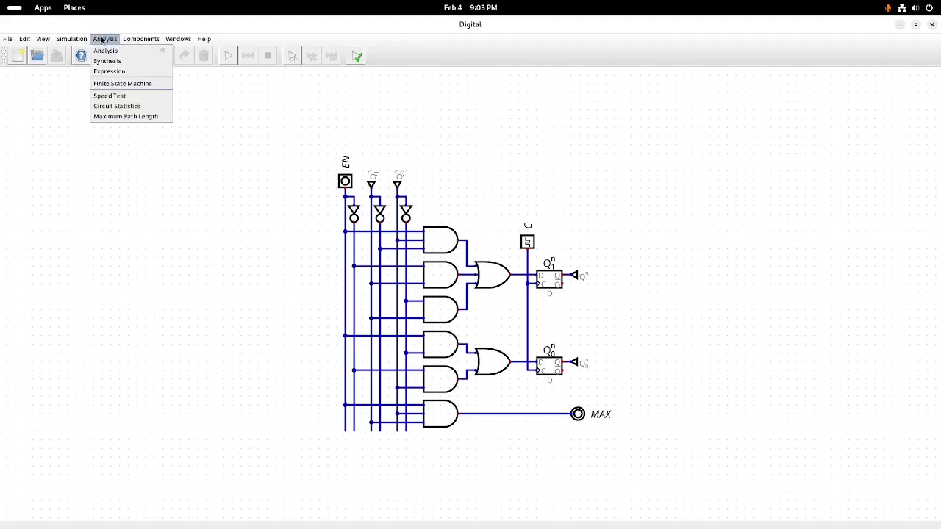
pyautogui.click(132, 83)
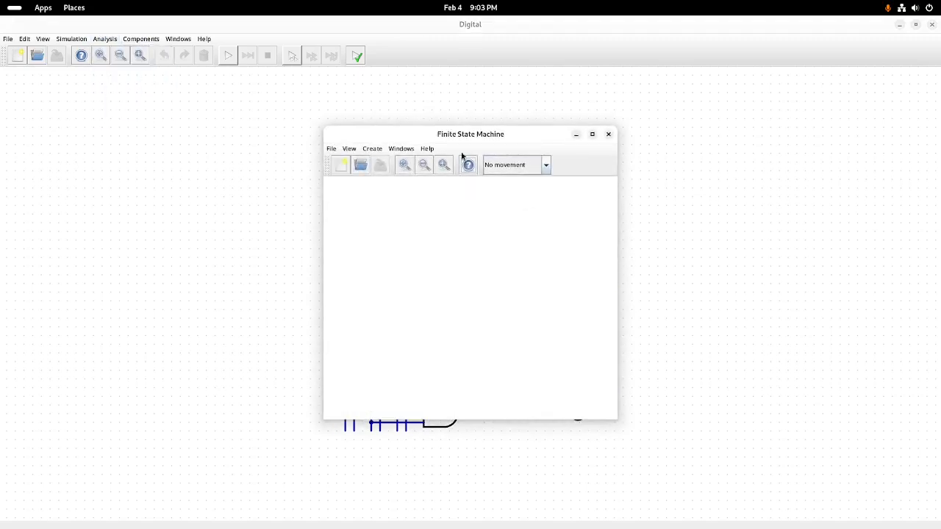
pyautogui.moveTo(528, 137); pyautogui.dragTo(537, 133)
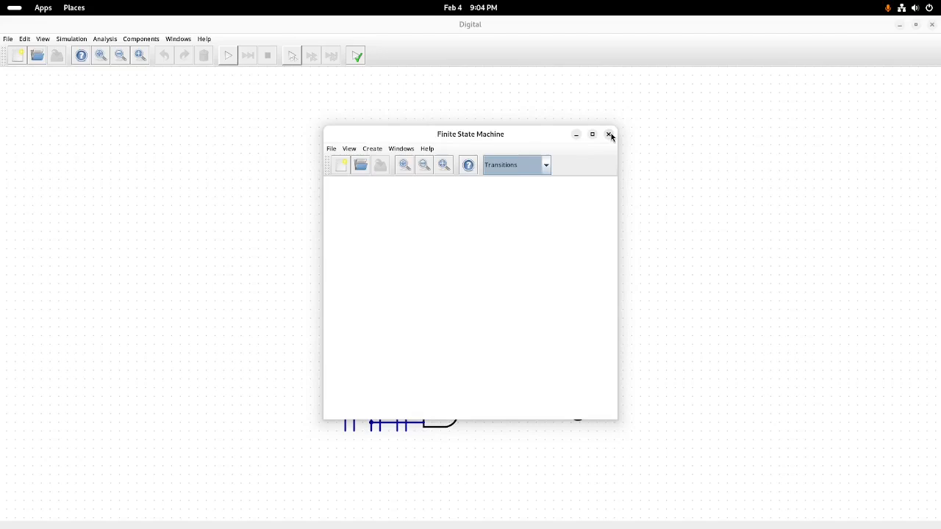
pyautogui.click(609, 134)
# Simulate the generated state machine, toggle the EN input, and stop the simulation
pyautogui.click(104, 39)
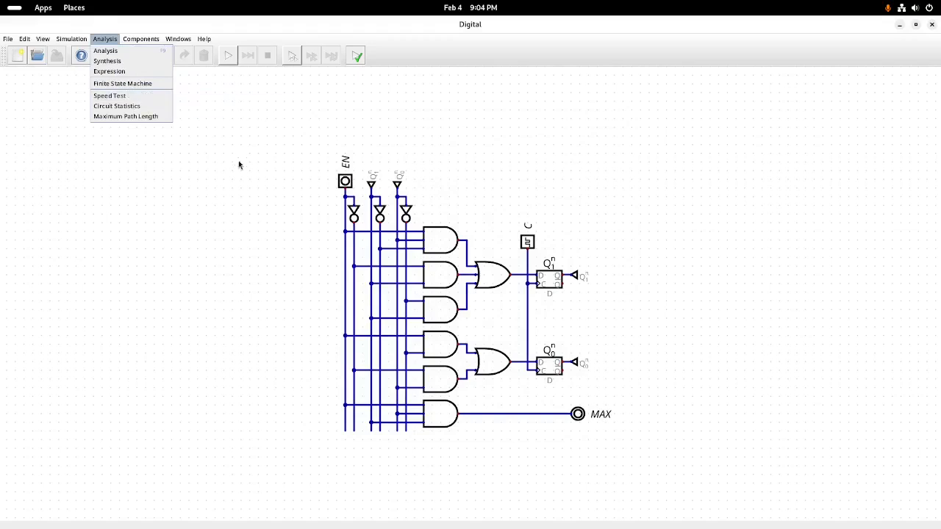
pyautogui.click(230, 62)
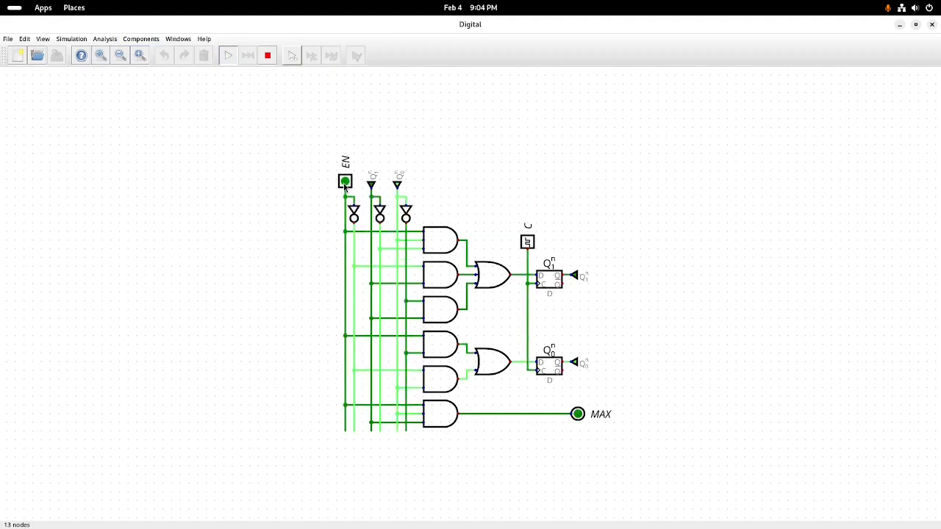
pyautogui.click(345, 181)
pyautogui.click(345, 181)
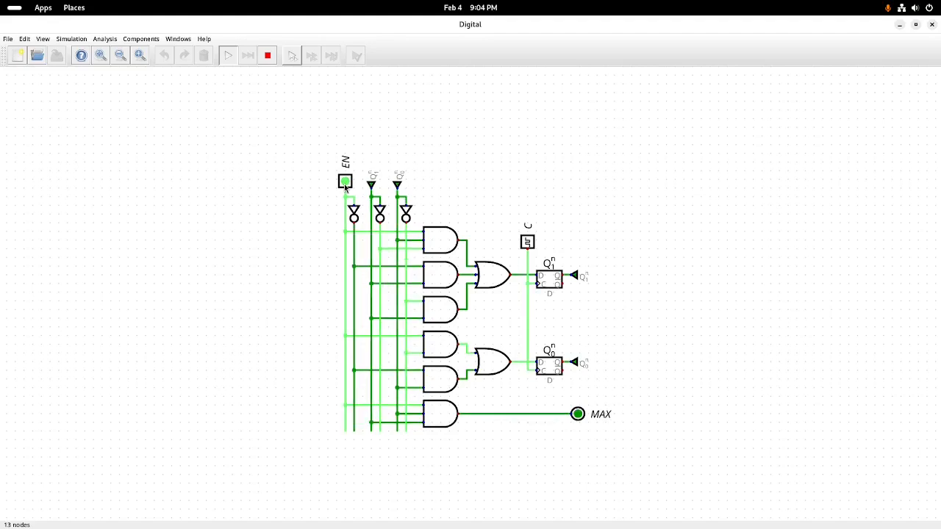
pyautogui.click(268, 57)
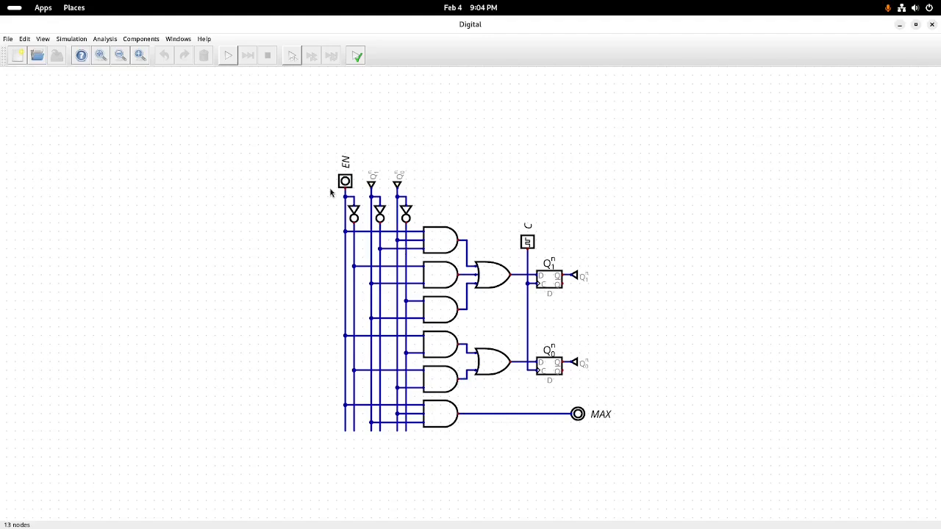
# Close the generated circuit and open a four-state counter in an enlarged Finite State Machine window
pyautogui.click(103, 41)
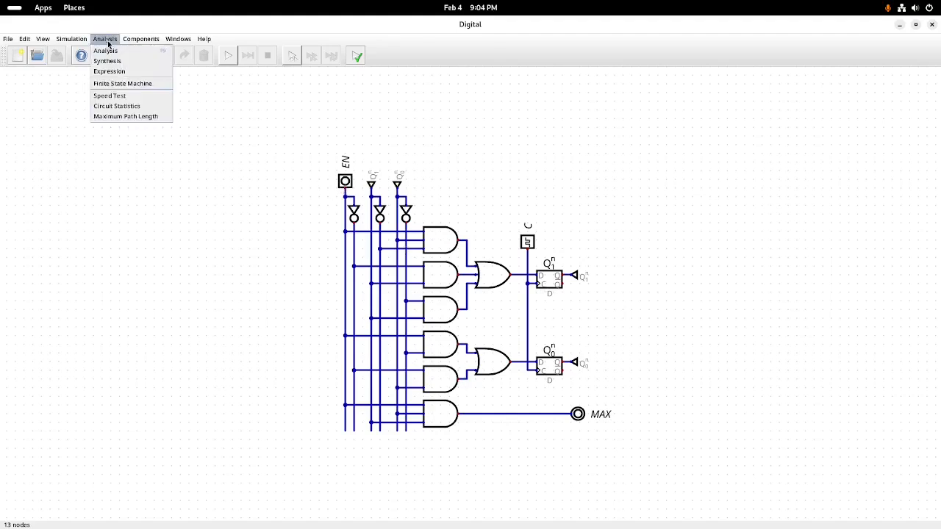
pyautogui.click(929, 25)
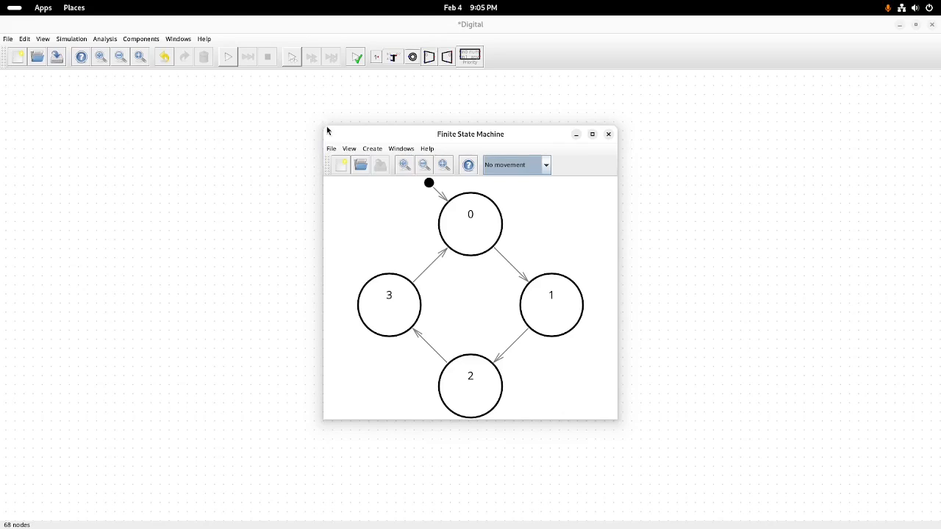
pyautogui.moveTo(326, 125); pyautogui.dragTo(225, 79)
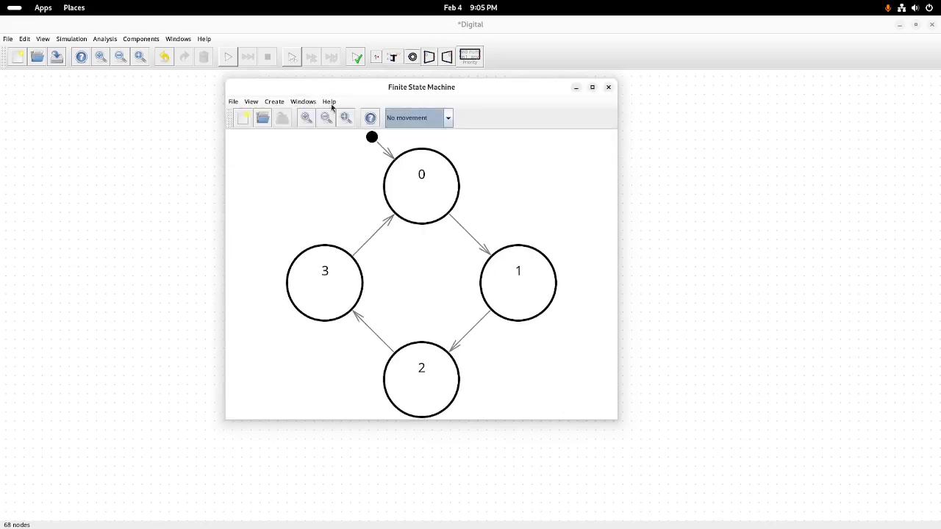
# Open the properties of initial state 0, enter HELP as its label, and check the Outputs setting
pyautogui.rightClick(421, 180)
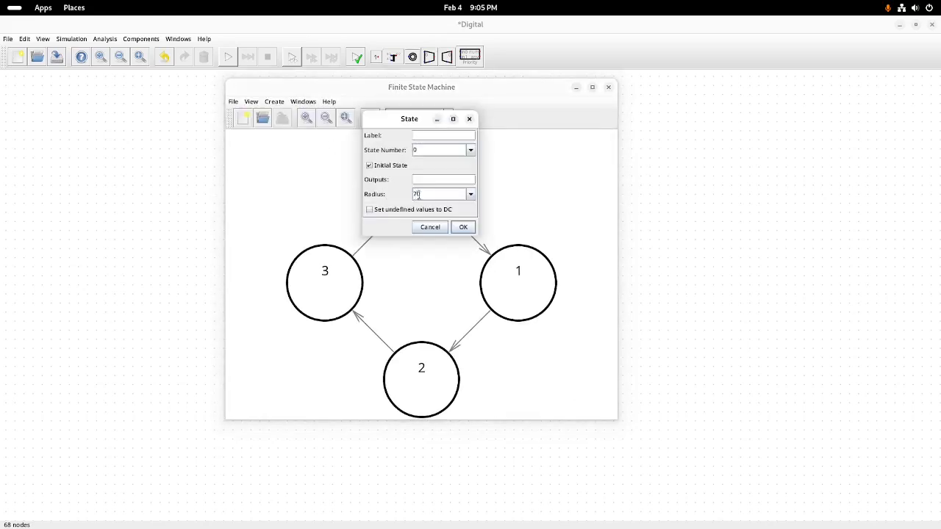
pyautogui.write('HE')
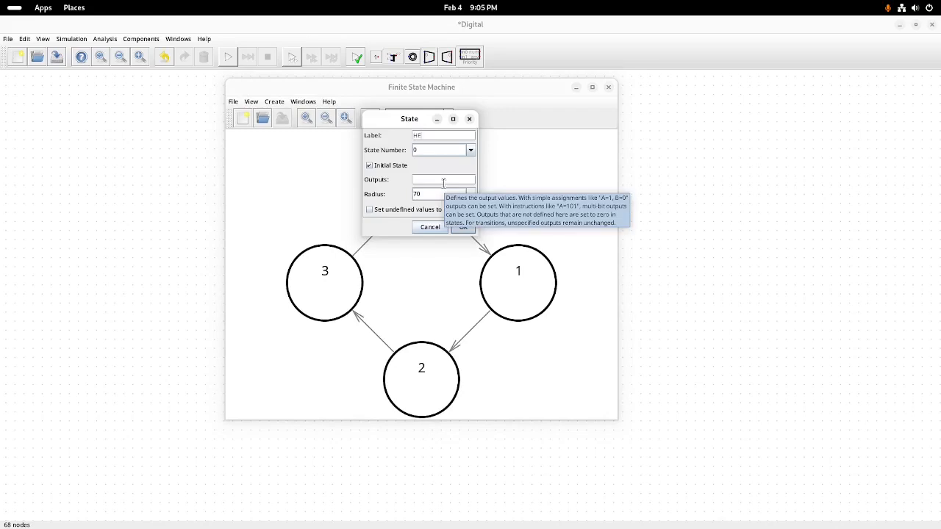
pyautogui.write('LP')
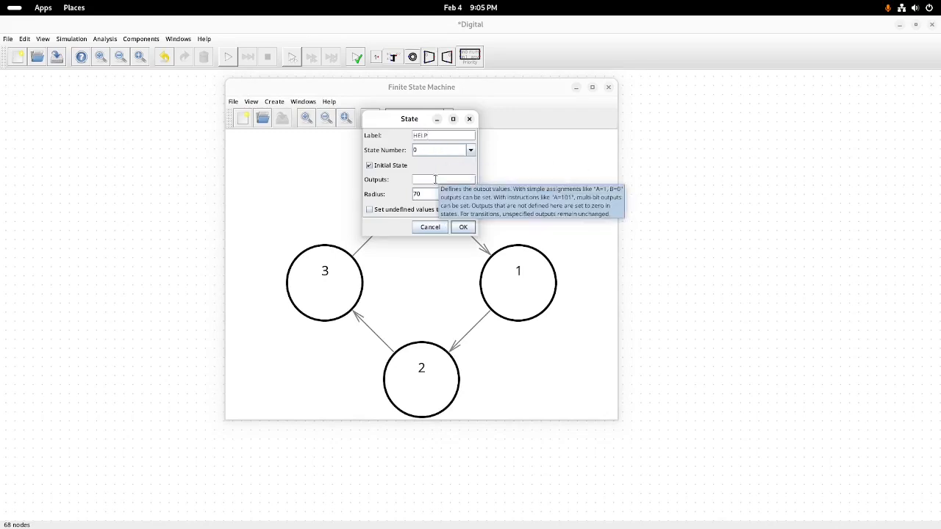
pyautogui.click(435, 179)
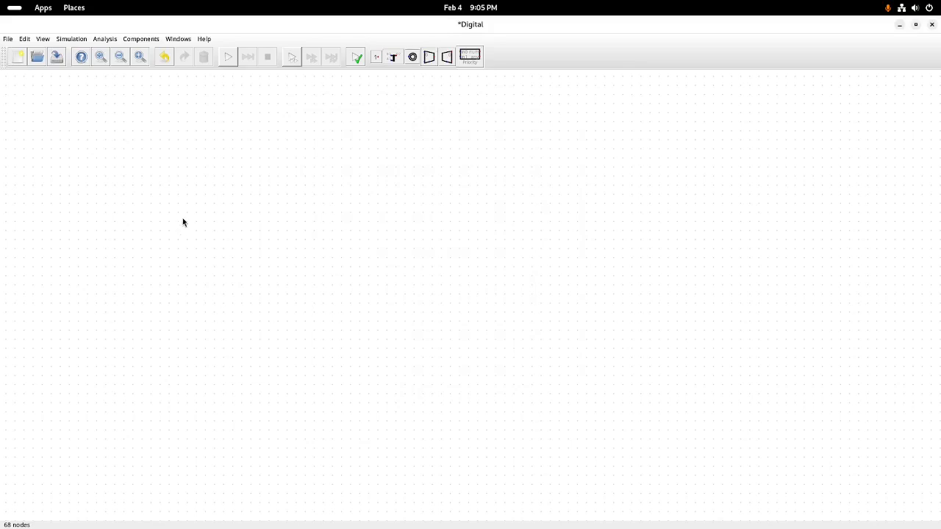
pyautogui.click(136, 39)
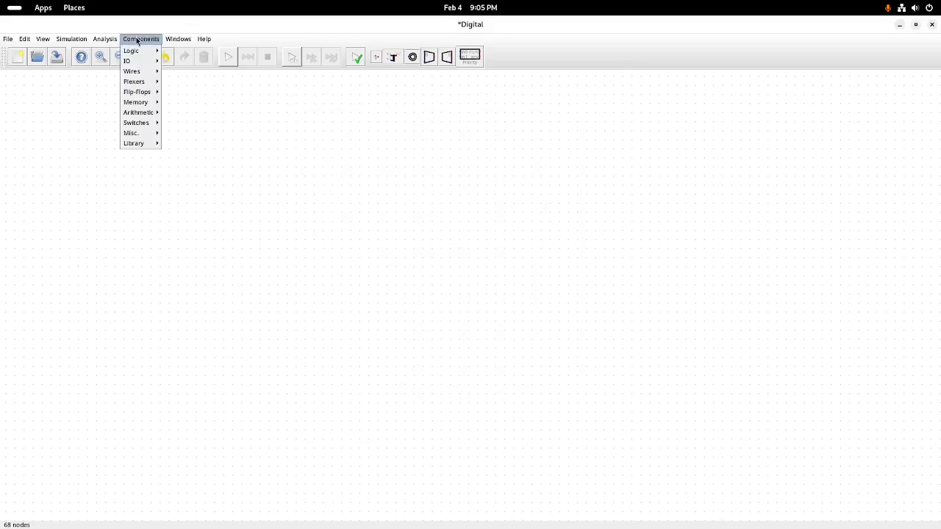
pyautogui.moveTo(135, 136)
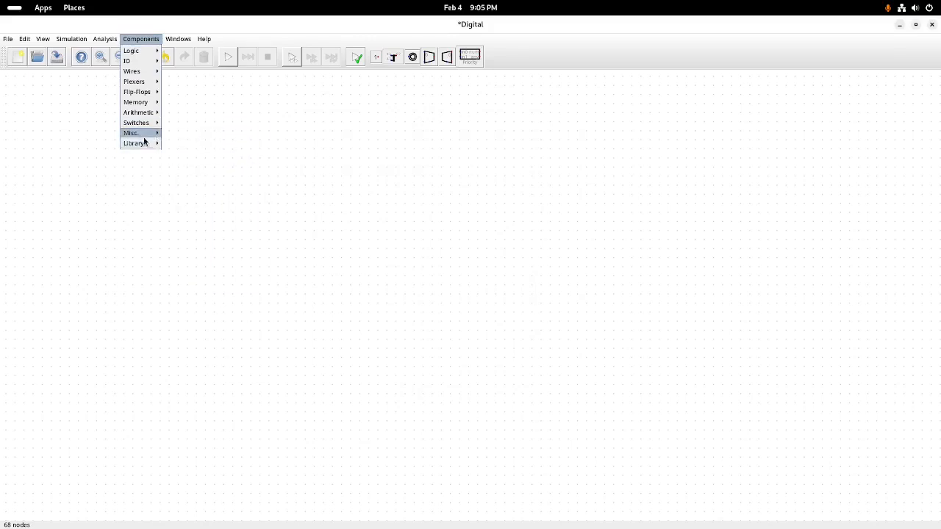
pyautogui.click(46, 71)
# Open the program's settings to view the basic options
pyautogui.click(26, 40)
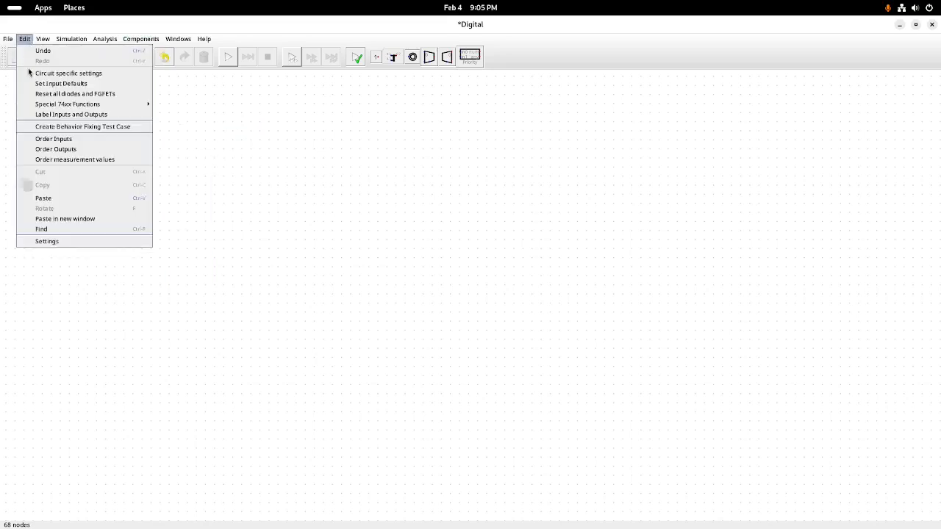
pyautogui.click(75, 241)
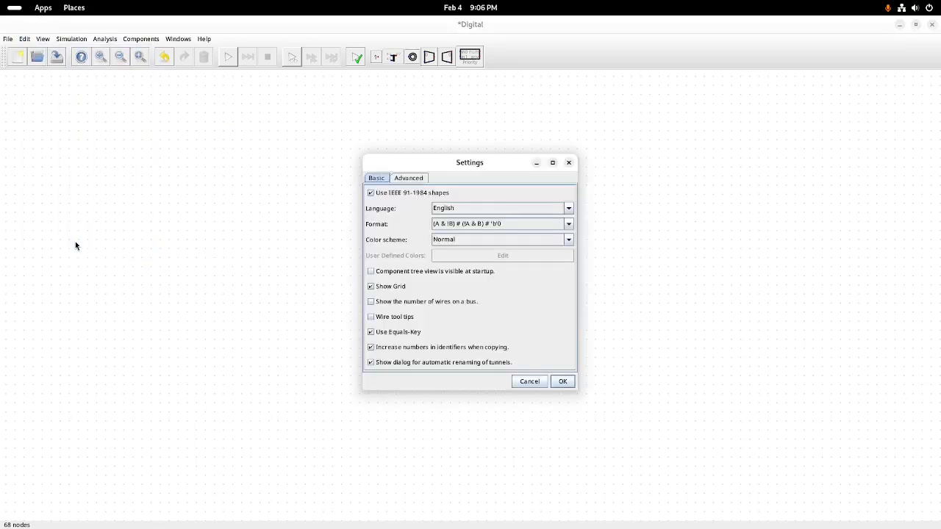
# View the advanced settings, including the GHDL path, and search the dnf package repositories for ghdl in a terminal
pyautogui.click(408, 180)
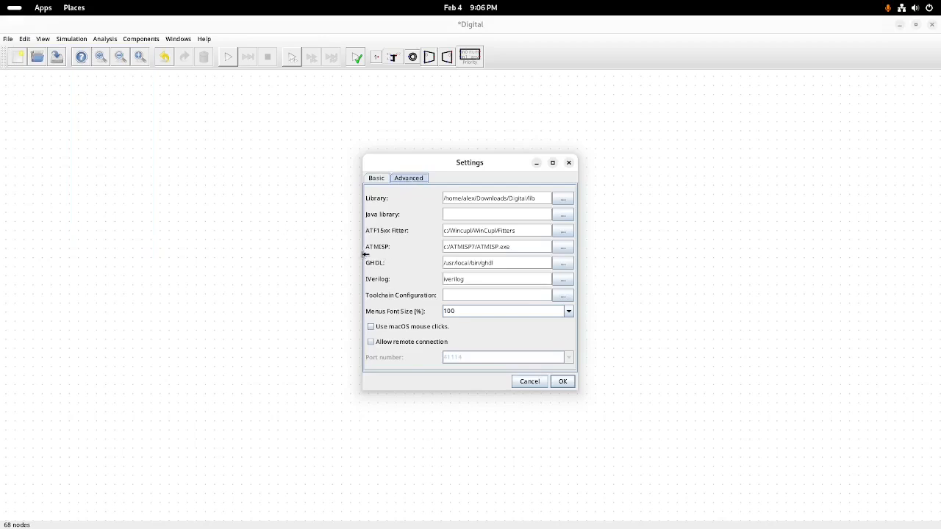
pyautogui.moveTo(378, 272)
pyautogui.press('super')
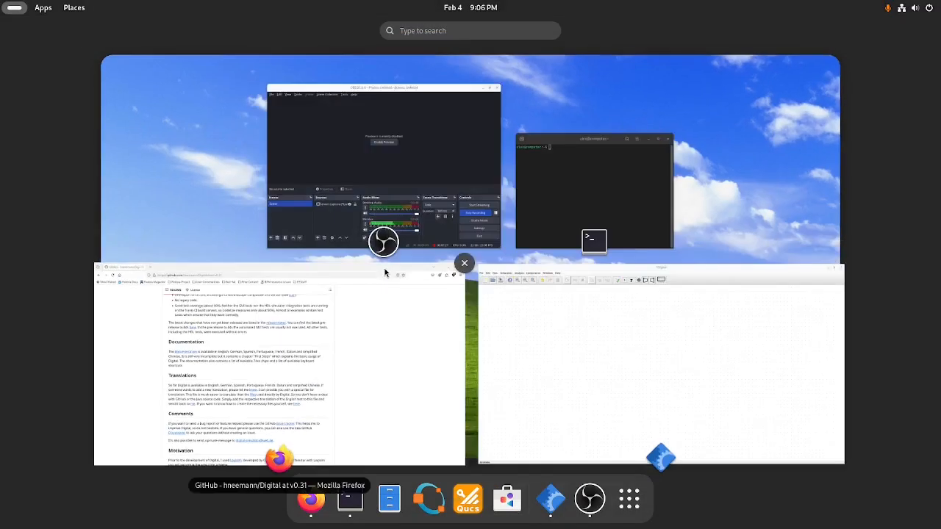
pyautogui.click(583, 153)
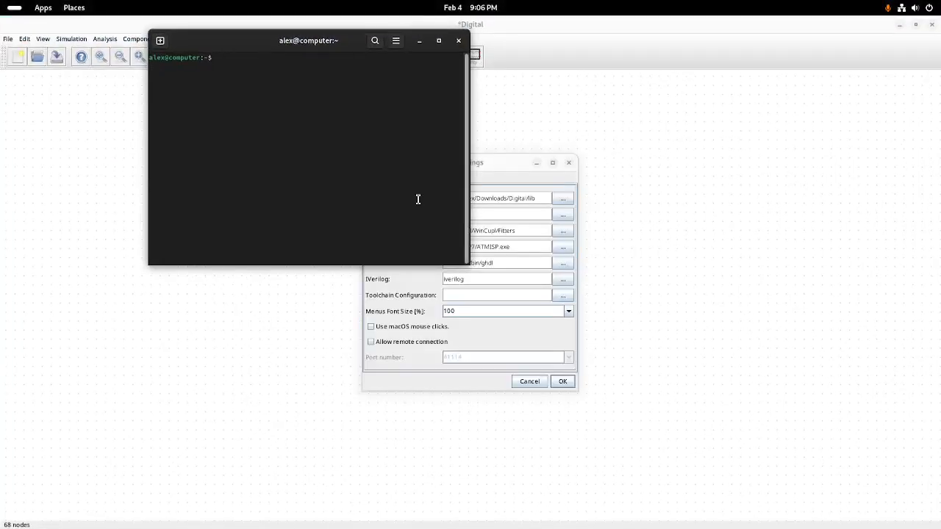
pyautogui.write('dnf search ghdl')
pyautogui.press('Return')
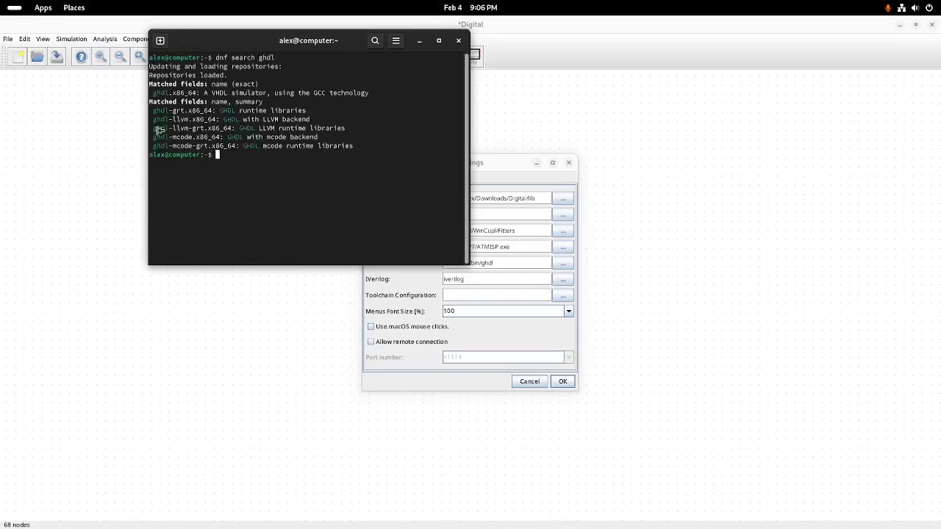
pyautogui.click(459, 42)
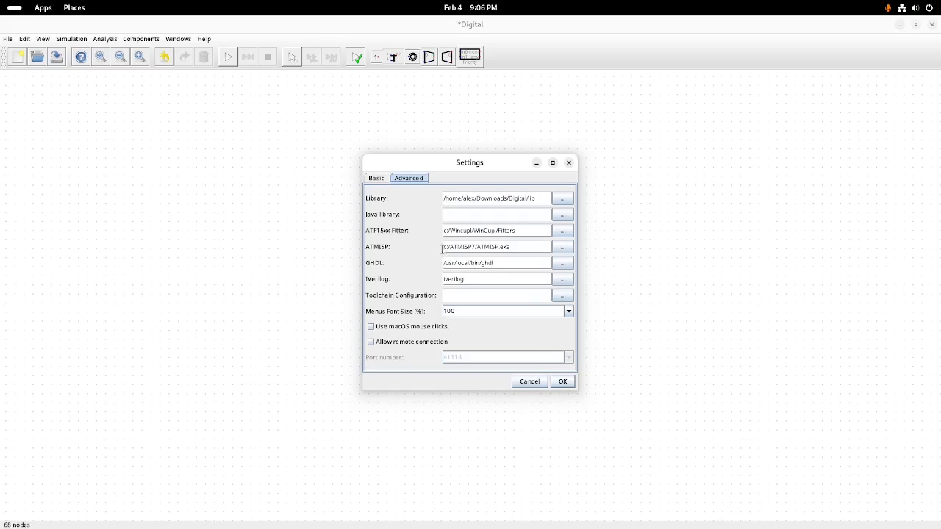
# Leave the settings after pointing out the ATMISP path, and place an External VHDL/Verilog component on the empty canvas
pyautogui.moveTo(442, 250); pyautogui.dragTo(513, 248)
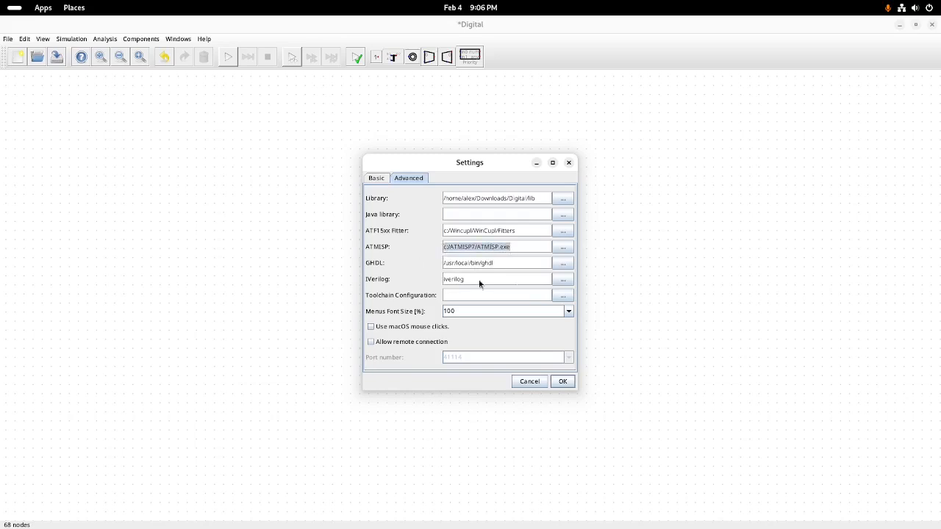
pyautogui.click(569, 162)
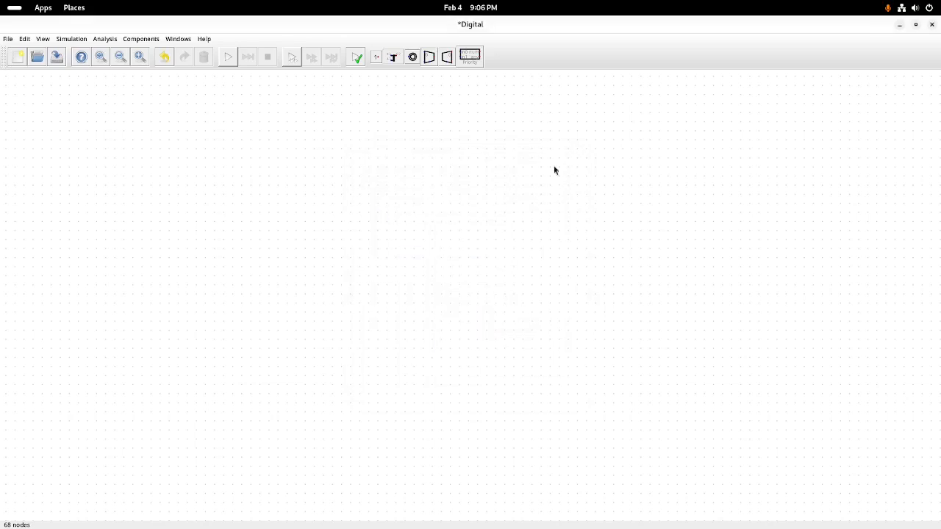
pyautogui.click(142, 40)
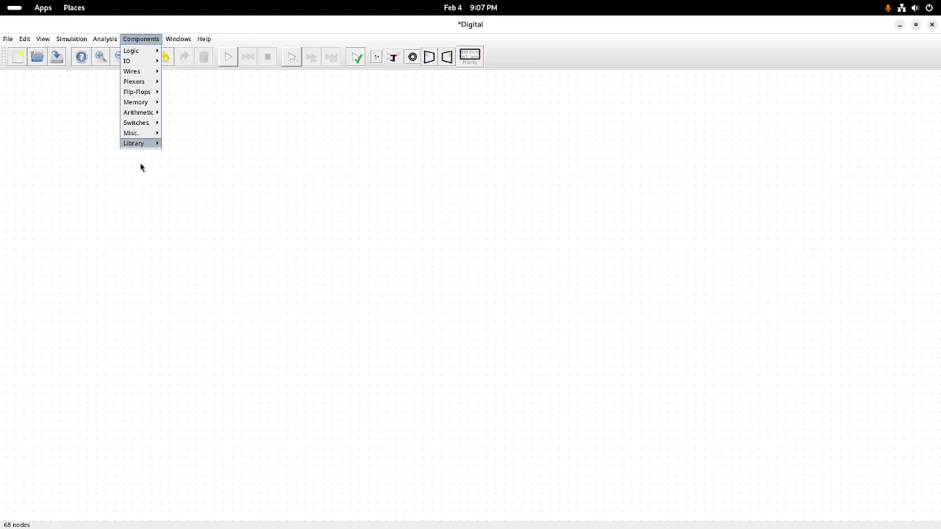
pyautogui.moveTo(140, 134)
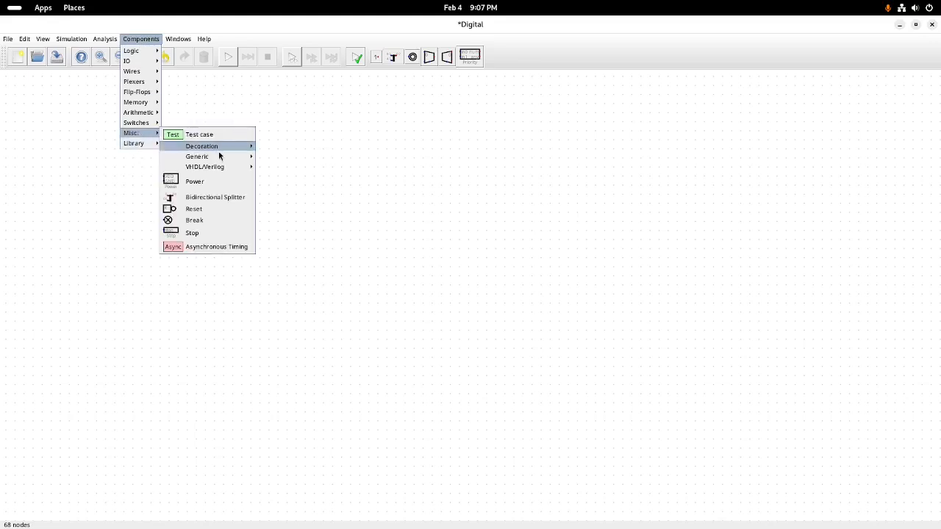
pyautogui.moveTo(209, 168)
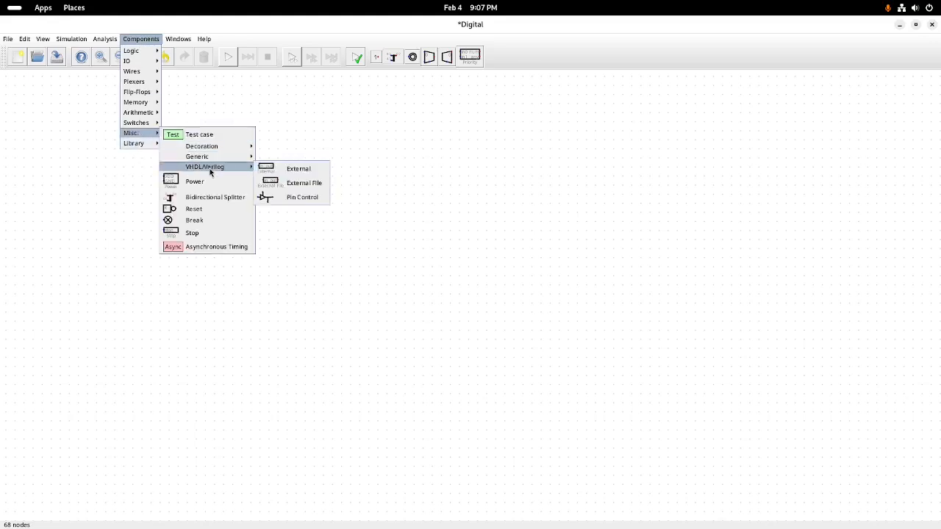
pyautogui.click(289, 174)
pyautogui.click(314, 232)
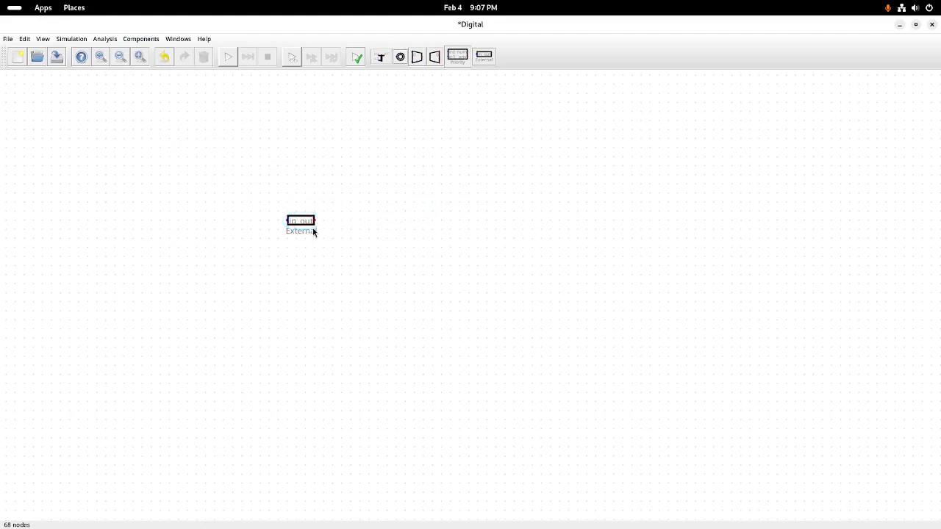
# Open the External component's properties, check its GHDL options, and set the width to 7 and the application to GHDL
pyautogui.rightClick(300, 224)
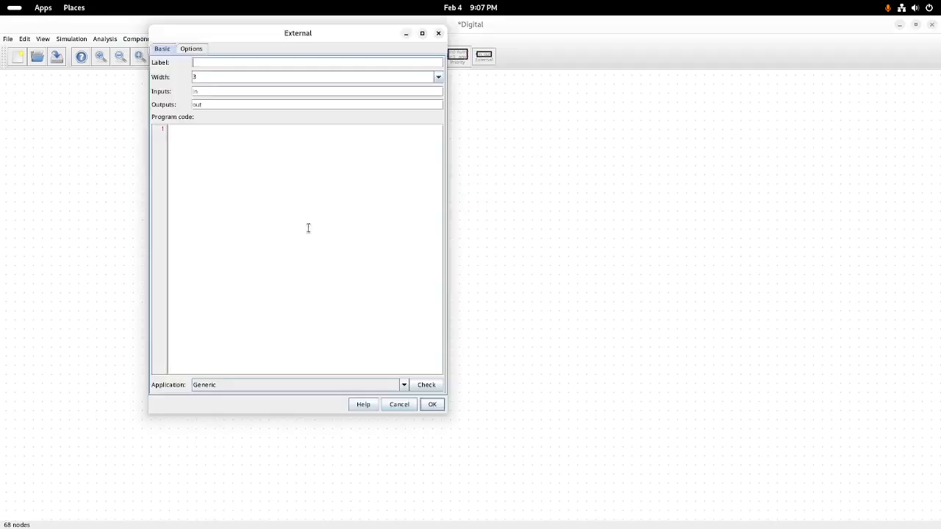
pyautogui.click(190, 49)
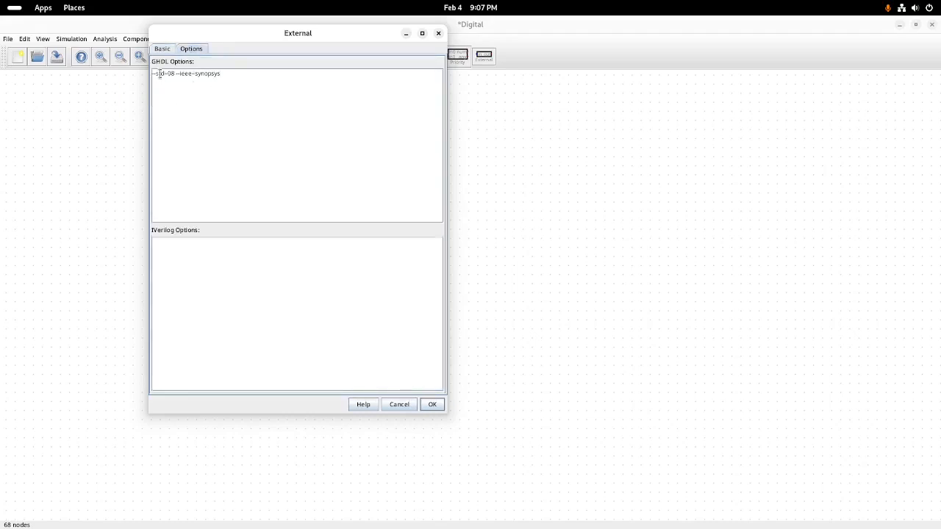
pyautogui.moveTo(153, 75); pyautogui.dragTo(177, 74)
pyautogui.click(162, 49)
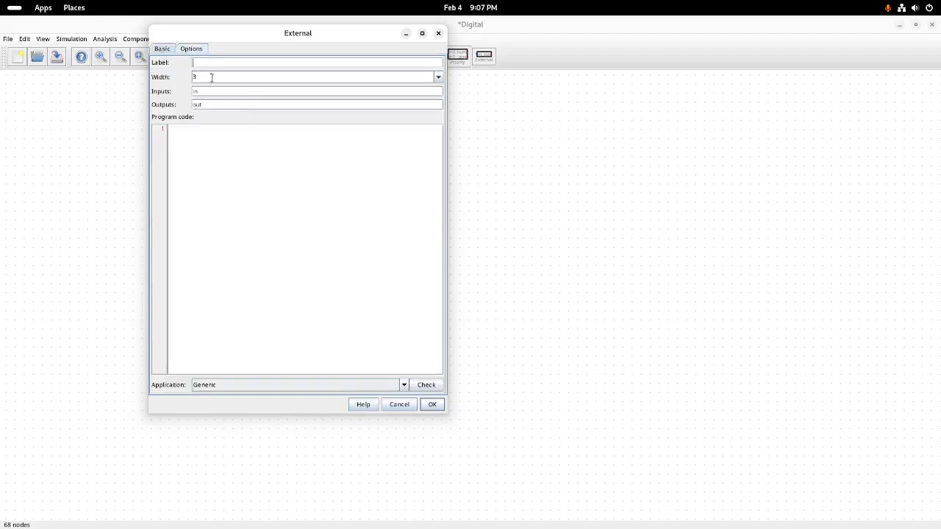
pyautogui.click(211, 77)
pyautogui.click(400, 386)
pyautogui.click(266, 404)
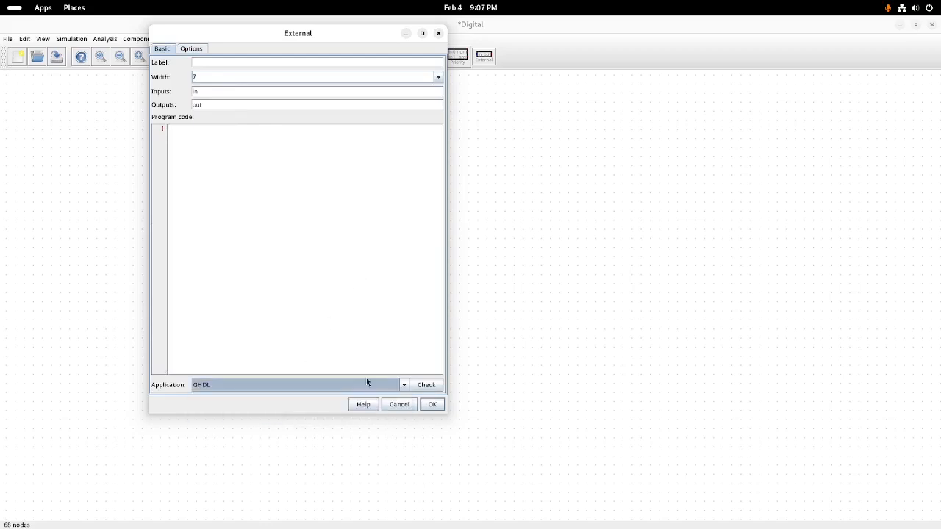
pyautogui.click(247, 165)
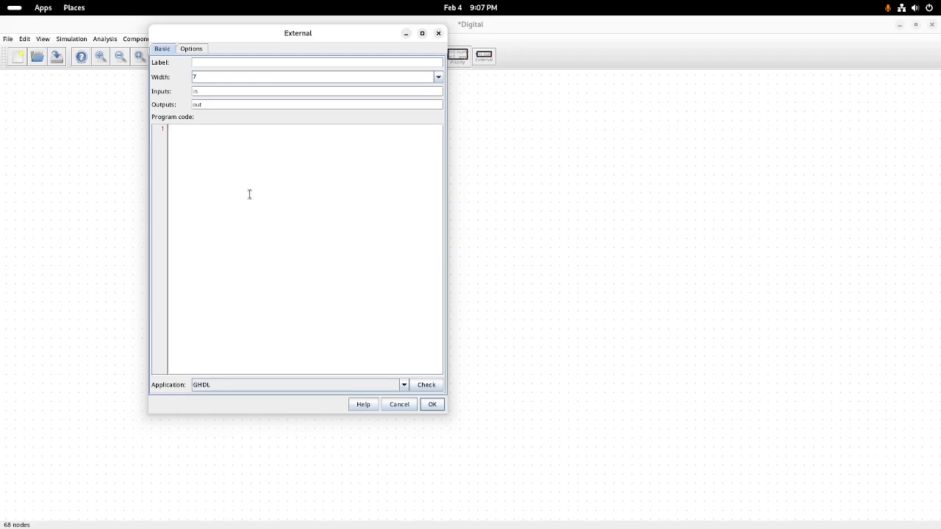
# Open a terminal, change to the Documents/Code/VHDL directory, and list its files
pyautogui.press('super')
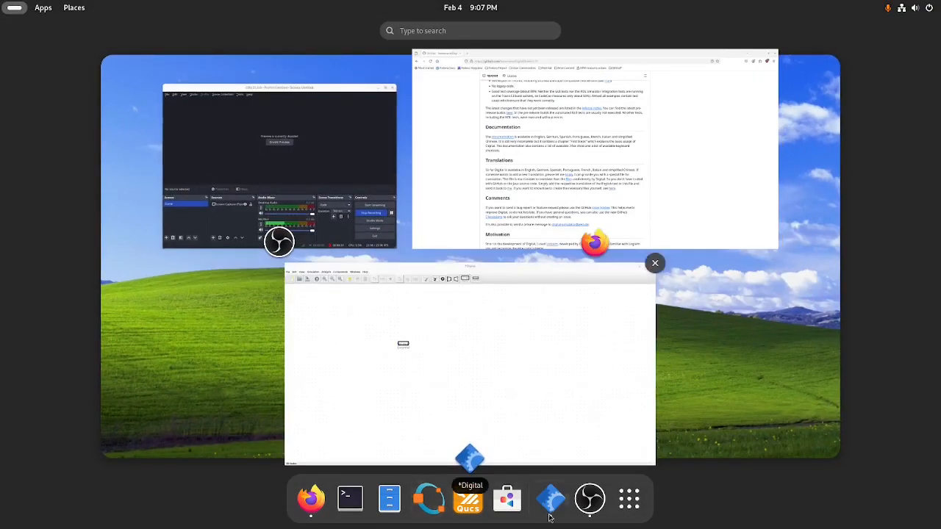
pyautogui.click(350, 499)
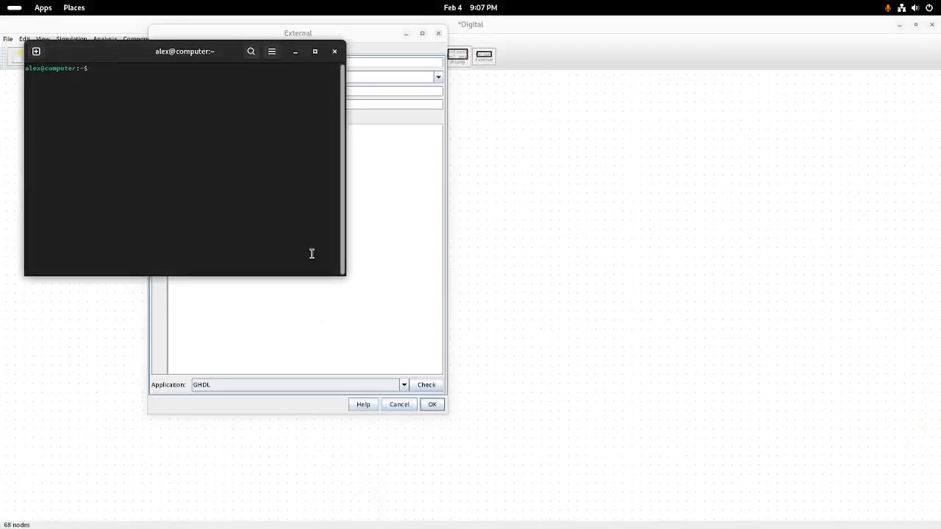
pyautogui.write('cd Docu')
pyautogui.press('Tab')
pyautogui.press('Return')
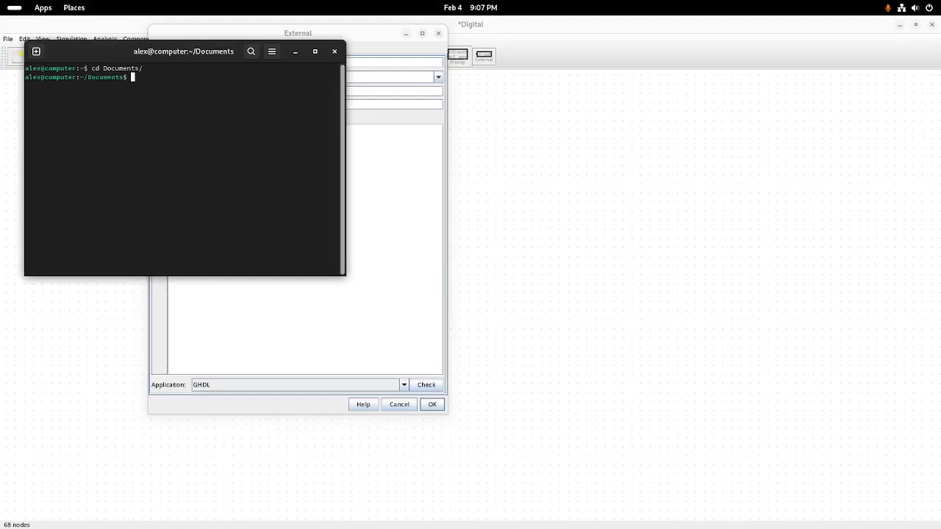
pyautogui.write('cd Cod')
pyautogui.press('Tab')
pyautogui.write('VH')
pyautogui.press('Tab')
pyautogui.press('Return')
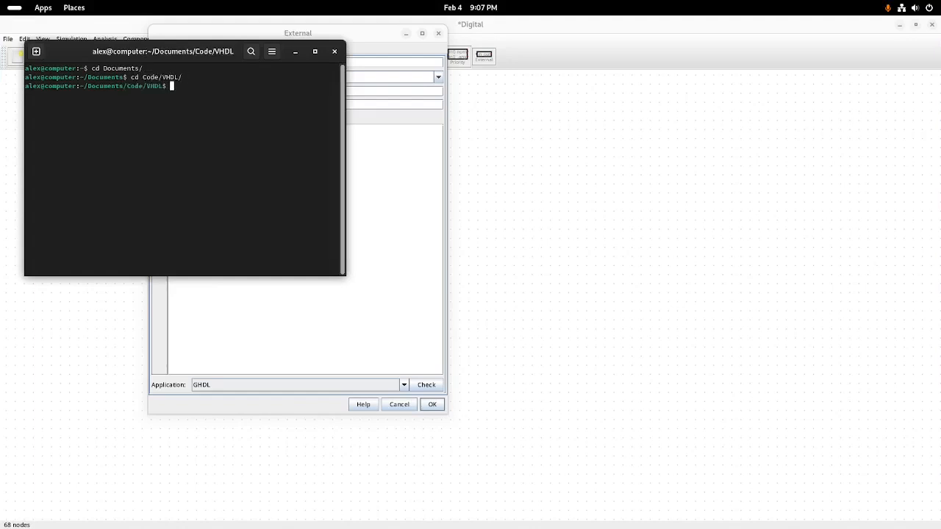
pyautogui.write('ls')
pyautogui.press('Return')
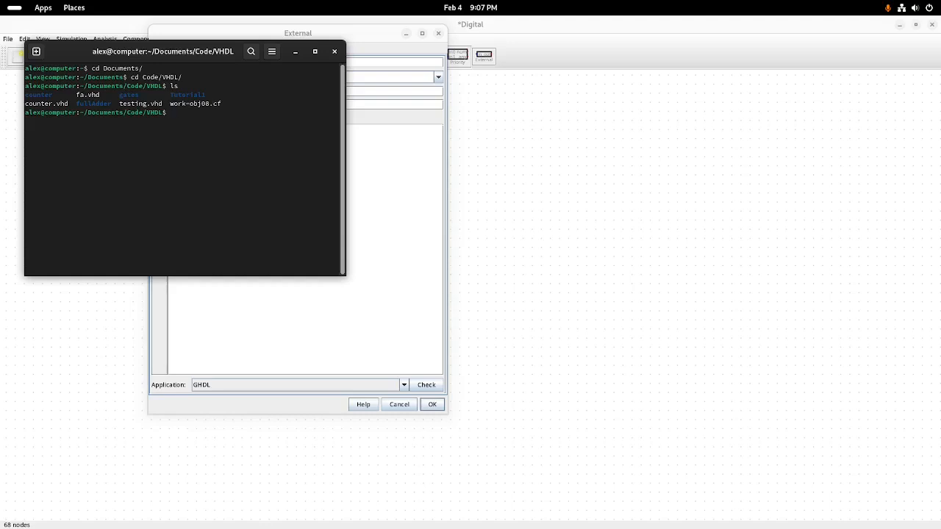
# Open fa.vhd in the terminal text editor in a maximized window
pyautogui.write('nano fa.vhd')
pyautogui.press('Return')
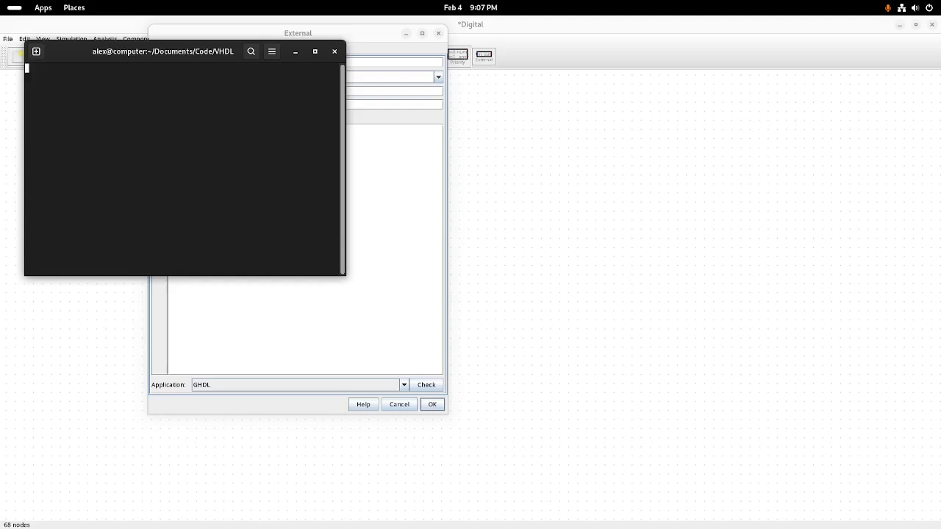
pyautogui.click(317, 51)
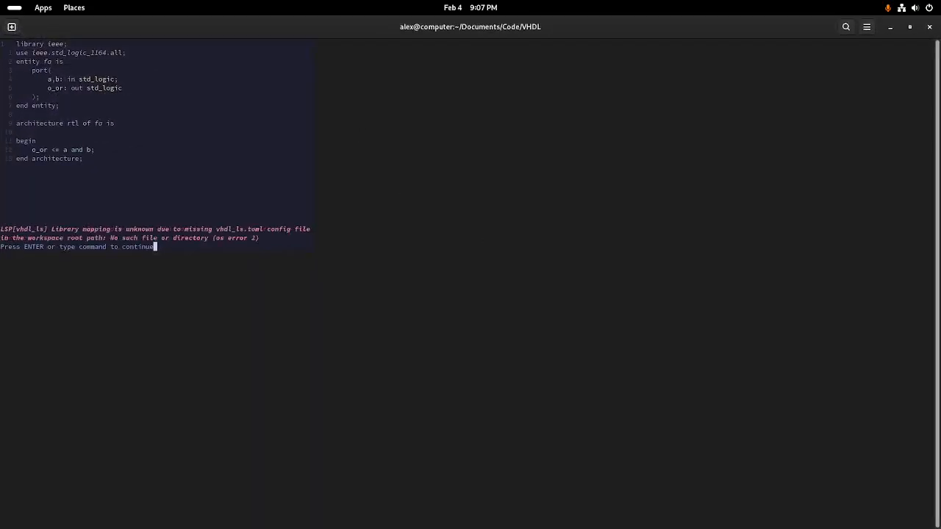
pyautogui.press('Return')
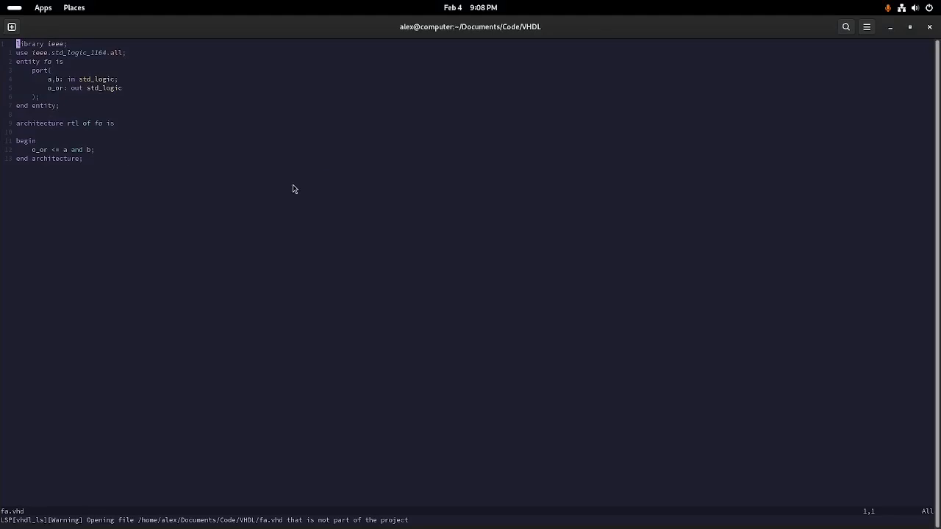
# Copy the entire fa.vhd source code to the system clipboard and close the terminal
pyautogui.press('v')
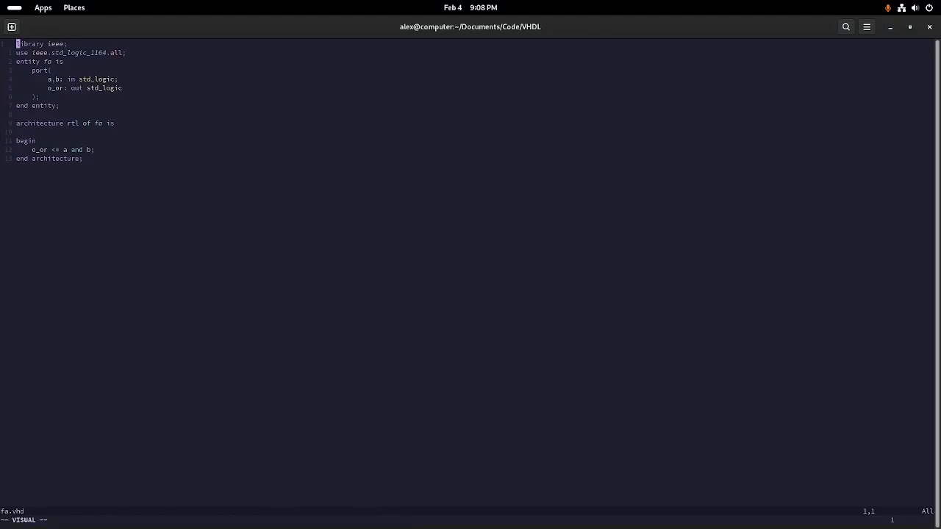
pyautogui.press('j')
pyautogui.press('j')
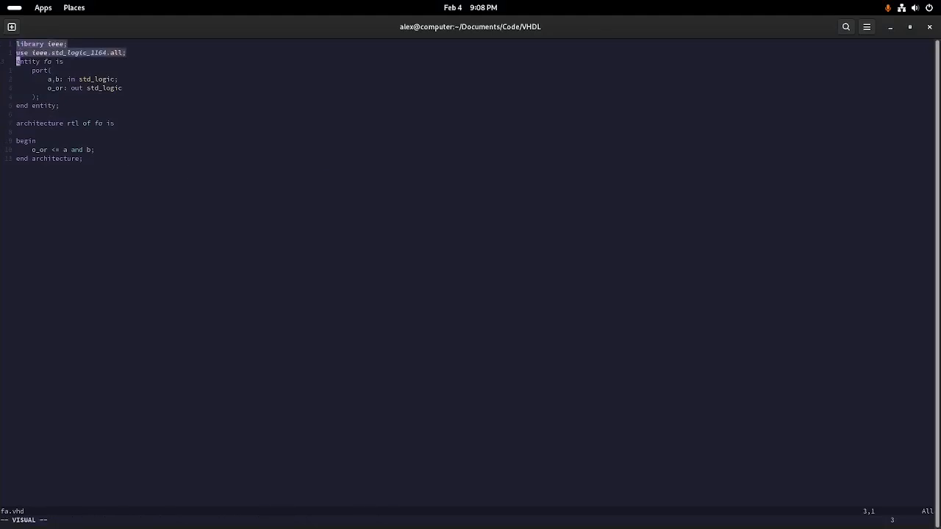
pyautogui.hotkey('shift', 'g')
pyautogui.press('l')
pyautogui.press('l')
pyautogui.press('l')
pyautogui.press('l')
pyautogui.press('l')
pyautogui.press('l')
pyautogui.press('l')
pyautogui.press('l')
pyautogui.press('l')
pyautogui.press('l')
pyautogui.press('l')
pyautogui.press('l')
pyautogui.press('l')
pyautogui.press('l')
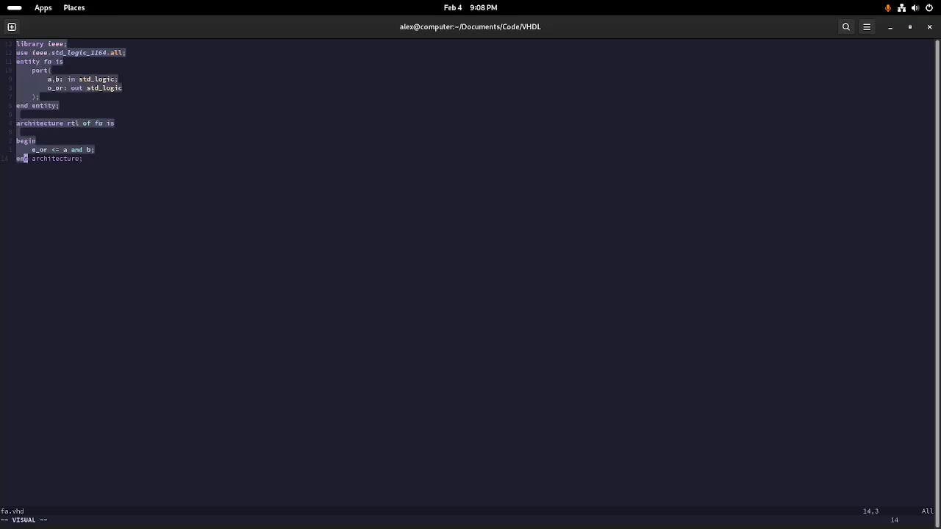
pyautogui.press('l')
pyautogui.press('l')
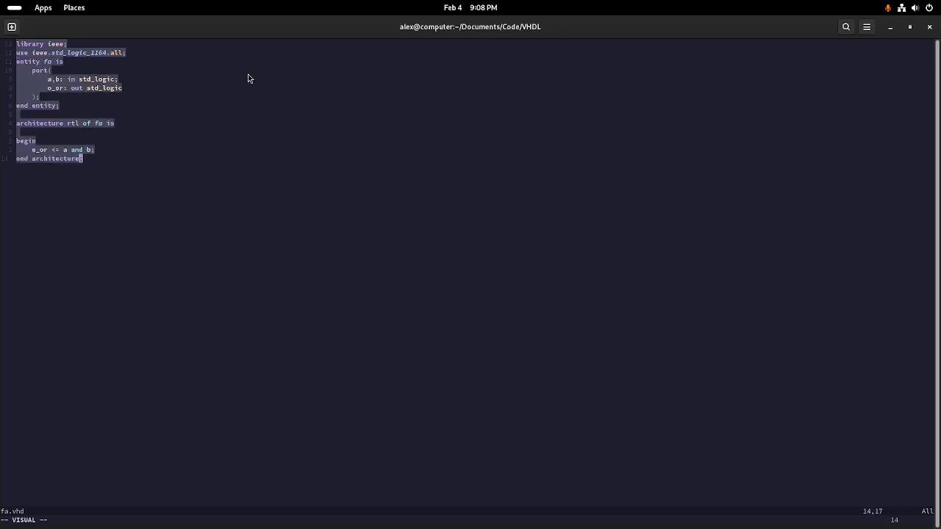
pyautogui.press('l')
pyautogui.hotkey('ctrl', 'c')
pyautogui.press('"')
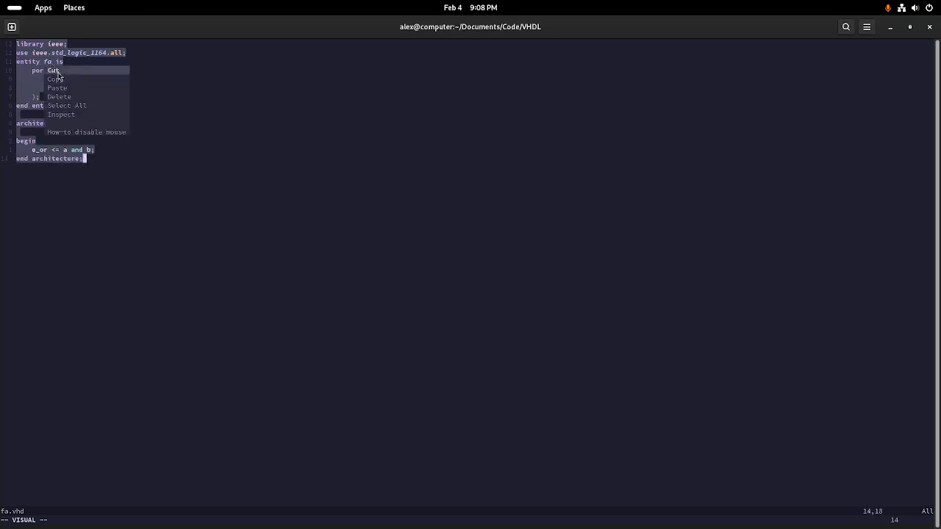
pyautogui.press('+')
pyautogui.press('y')
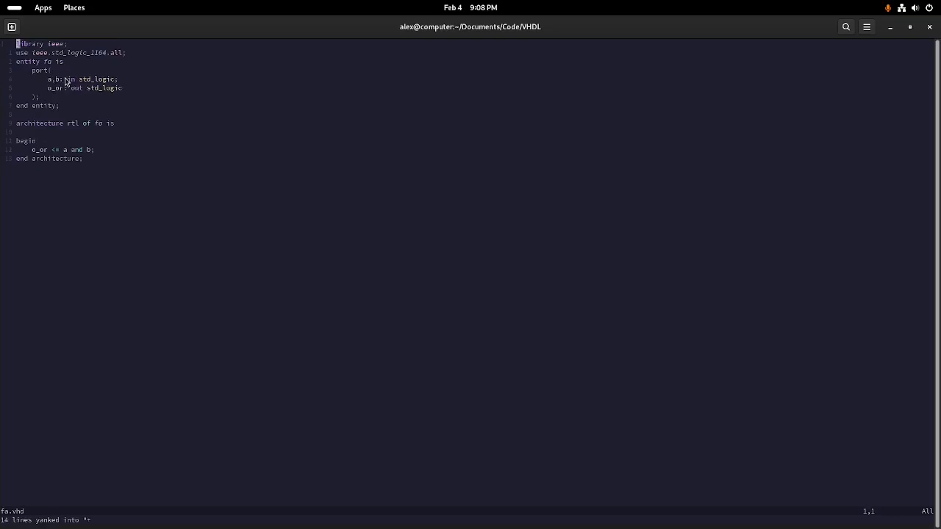
pyautogui.click(930, 27)
pyautogui.click(542, 299)
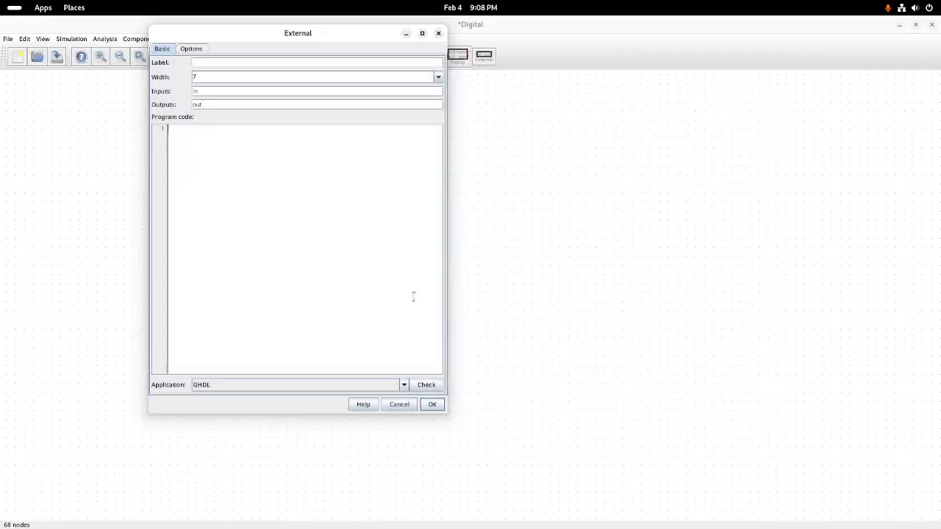
# Paste the fa VHDL source into the External component's program code and check it to fill in its label and ports
pyautogui.rightClick(212, 141)
pyautogui.click(177, 133)
pyautogui.hotkey('ctrl', 'v')
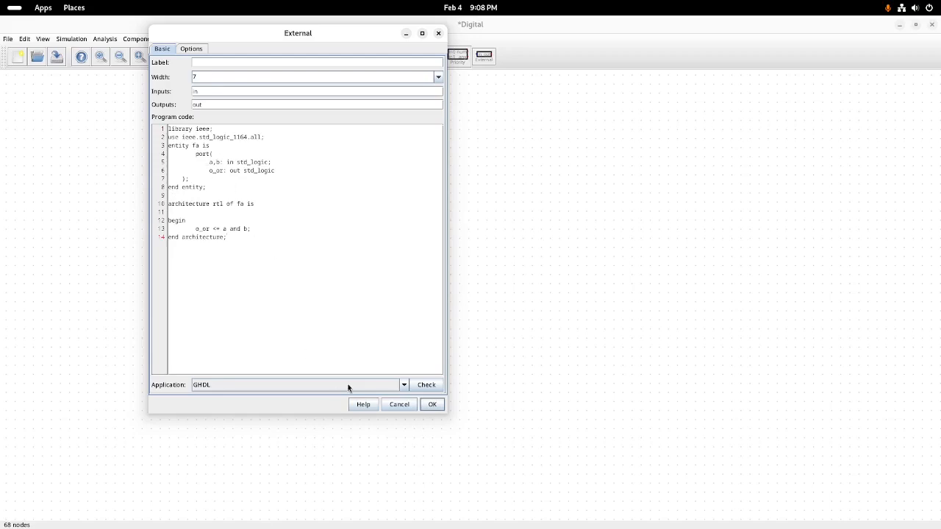
pyautogui.click(424, 384)
# Cut all the program code from the External component's properties
pyautogui.moveTo(228, 237); pyautogui.dragTo(57, 112)
pyautogui.hotkey('ctrl', 'x')
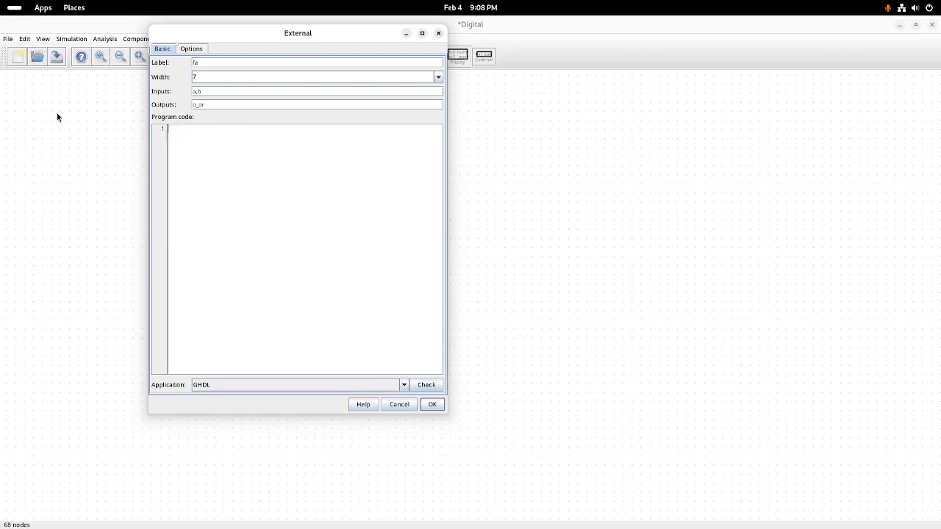
# Open a terminal window and change to the Documents/Code/VHDL directory
pyautogui.press('super')
pyautogui.write('ter')
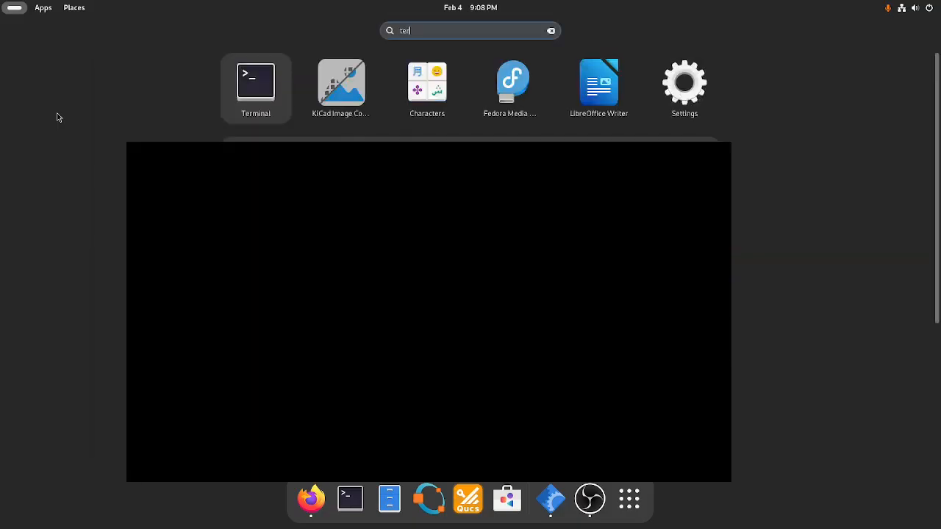
pyautogui.press('Return')
pyautogui.write('cd Documents')
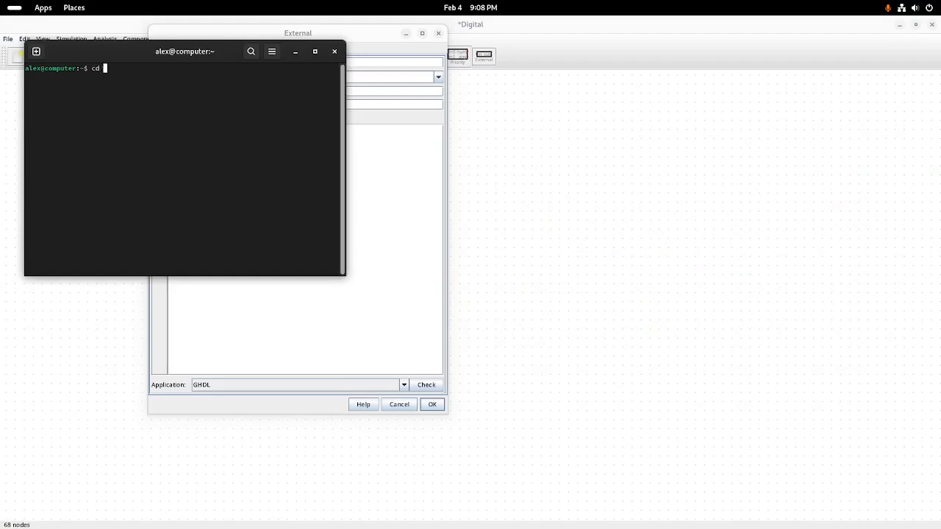
pyautogui.write('/Code/Vhdl')
pyautogui.press('BackSpace')
pyautogui.press('BackSpace')
pyautogui.press('BackSpace')
pyautogui.press('Tab')
pyautogui.press('Return')
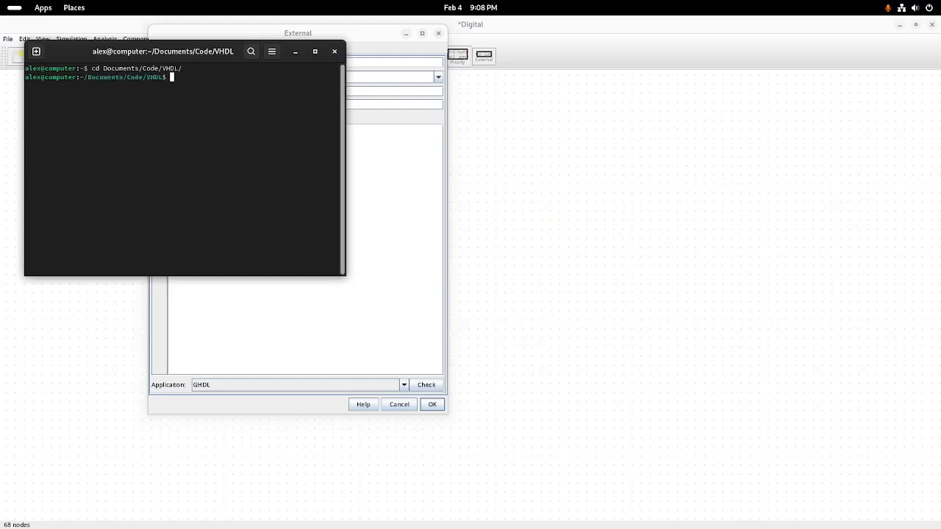
# List the VHDL directory's contents and run ghdl without arguments
pyautogui.write('ls')
pyautogui.press('Return')
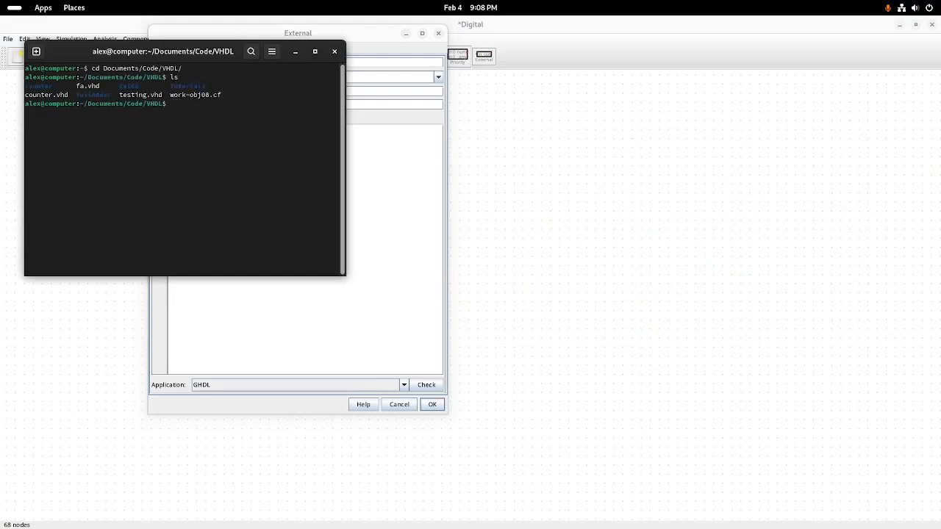
pyautogui.write('ghdl')
pyautogui.press('Return')
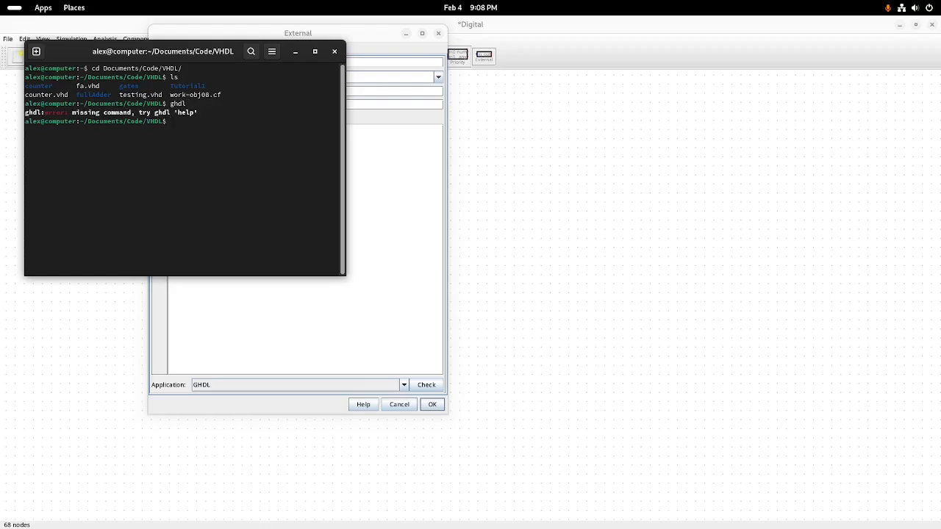
# Start nvim and open fullAdder/fa.vhd through its file finder
pyautogui.write('nvim')
pyautogui.press('Return')
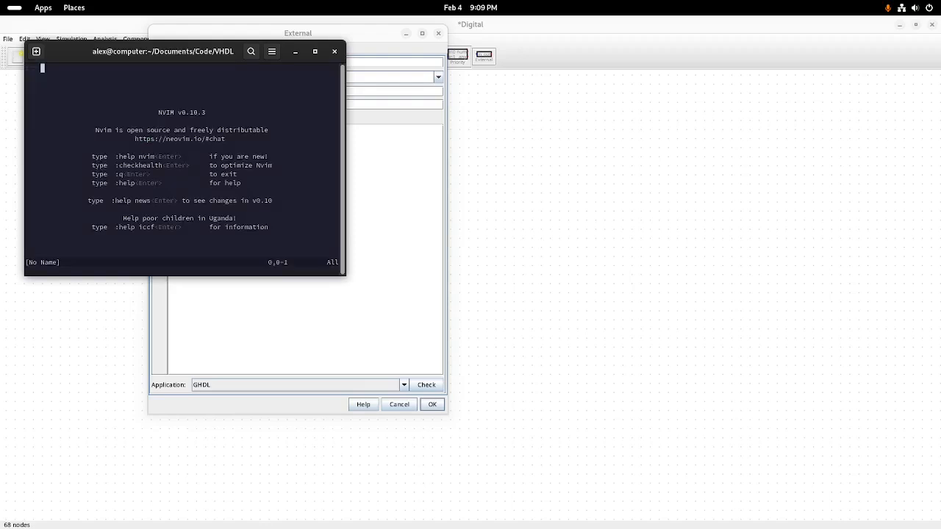
pyautogui.press('f')
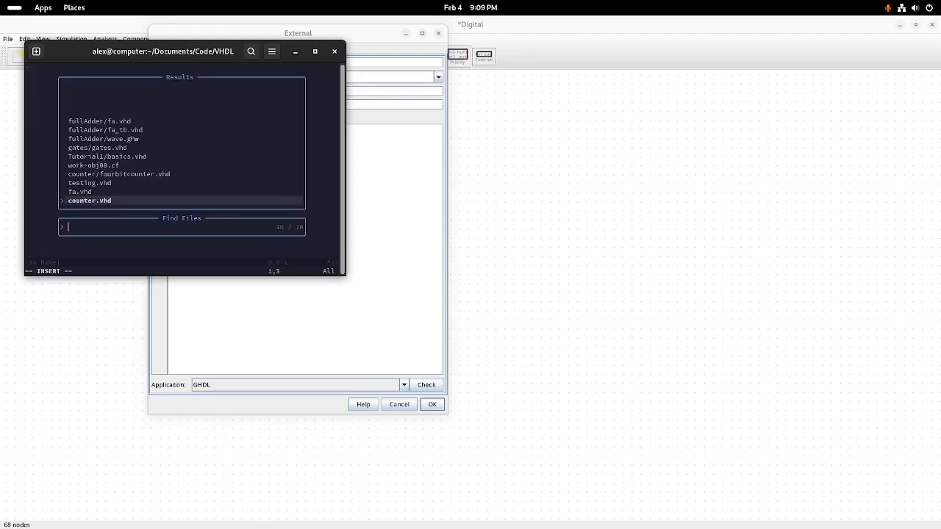
pyautogui.press('Up')
pyautogui.press('Up')
pyautogui.press('Up')
pyautogui.press('Up')
pyautogui.press('Up')
pyautogui.press('Up')
pyautogui.press('Up')
pyautogui.press('Up')
pyautogui.press('Up')
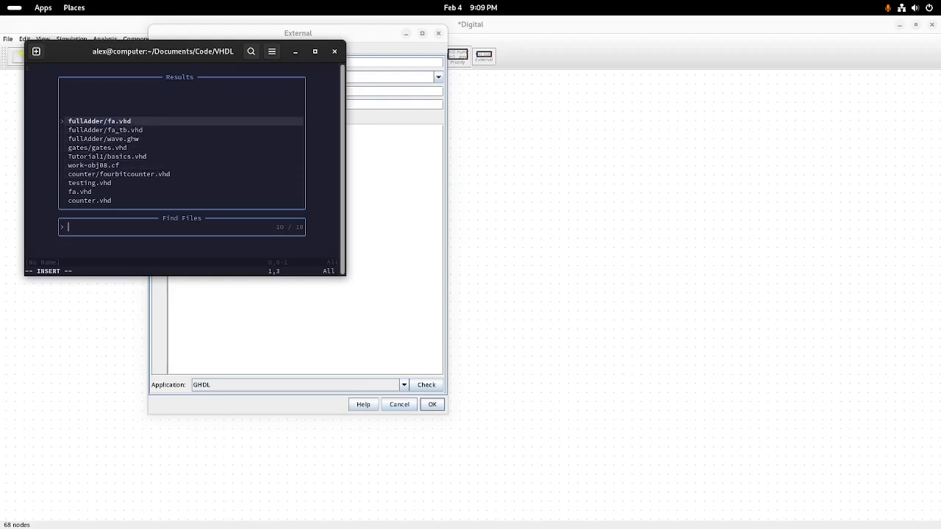
pyautogui.press('Return')
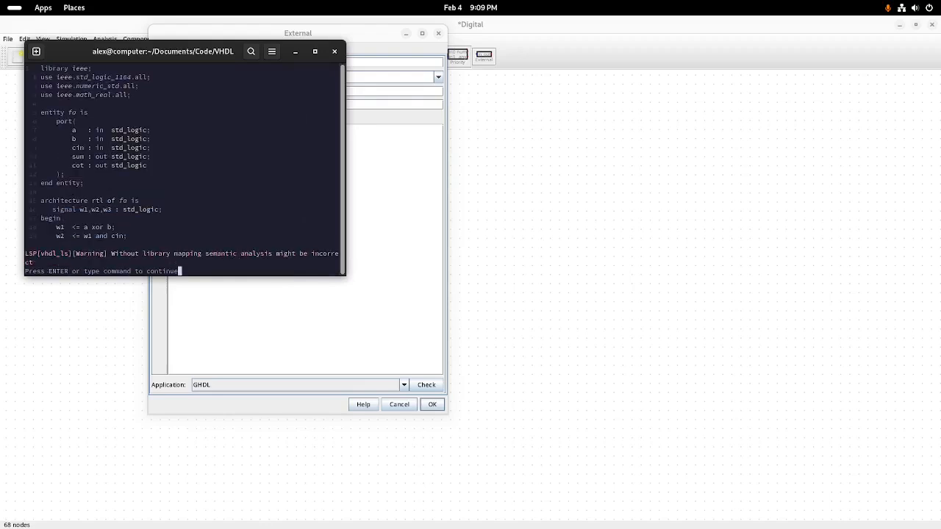
pyautogui.press('Return')
pyautogui.press('v')
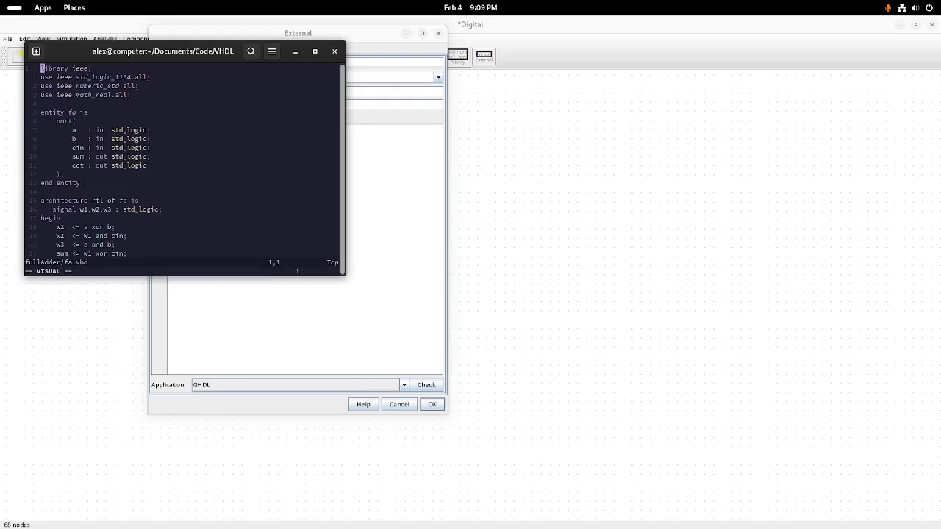
pyautogui.press('j')
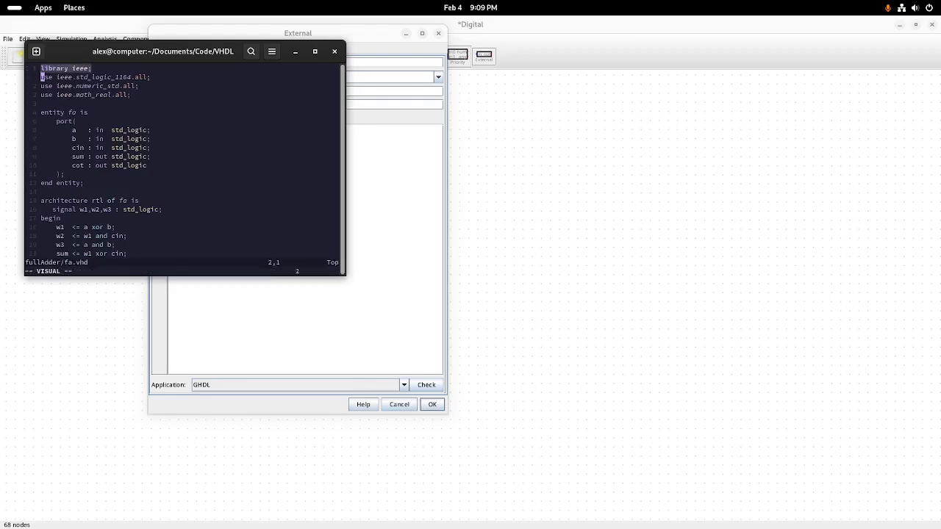
pyautogui.press('g')
pyautogui.press('Escape')
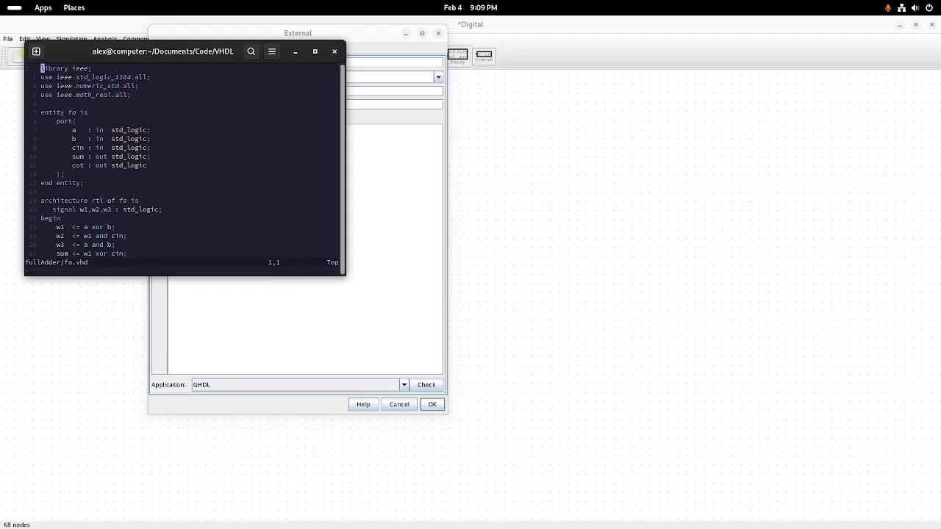
pyautogui.hotkey('shift', 'g')
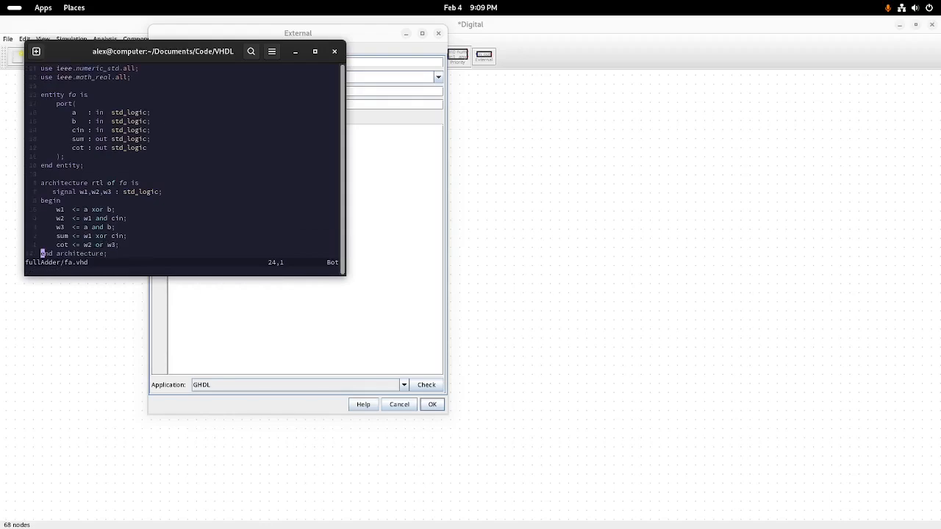
pyautogui.press('k')
pyautogui.press('k')
pyautogui.press('k')
pyautogui.press('k')
pyautogui.press('k')
pyautogui.press('k')
pyautogui.press('k')
pyautogui.press('k')
pyautogui.press('k')
pyautogui.press('k')
pyautogui.press('k')
pyautogui.press('k')
pyautogui.press('k')
pyautogui.press('k')
pyautogui.press('k')
pyautogui.press('k')
pyautogui.press('k')
pyautogui.press('k')
pyautogui.press('k')
pyautogui.press('k')
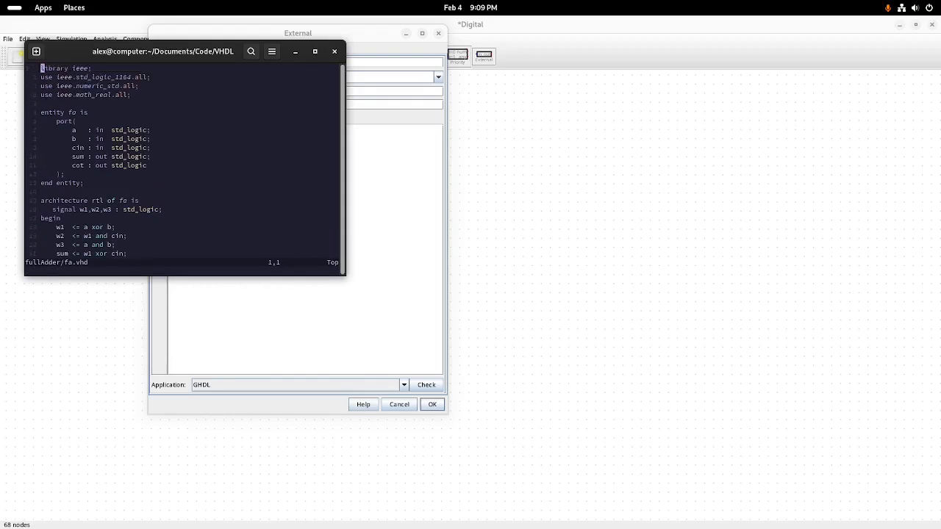
# Copy the entire fullAdder/fa.vhd source code to the system clipboard and minimize the terminal
pyautogui.press('v')
pyautogui.hotkey('shift', 'g')
pyautogui.hotkey('ctrl', 'c')
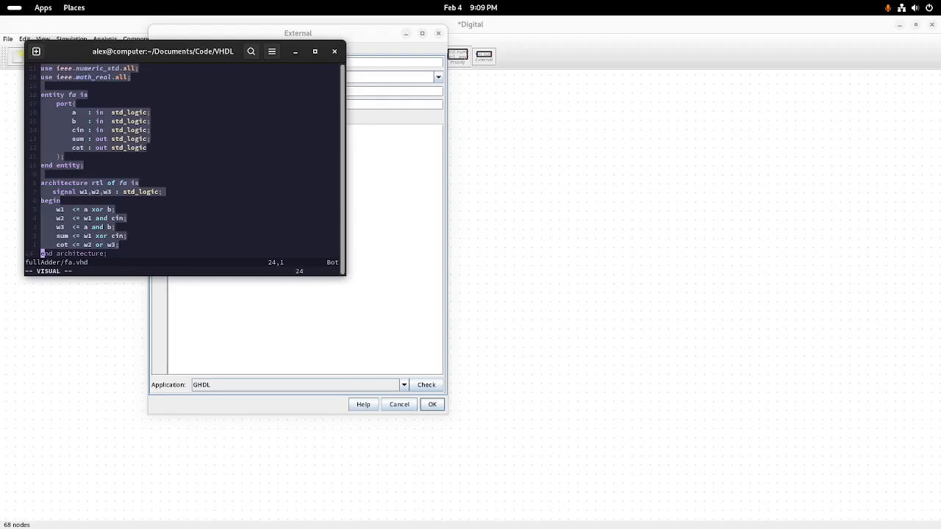
pyautogui.press('$')
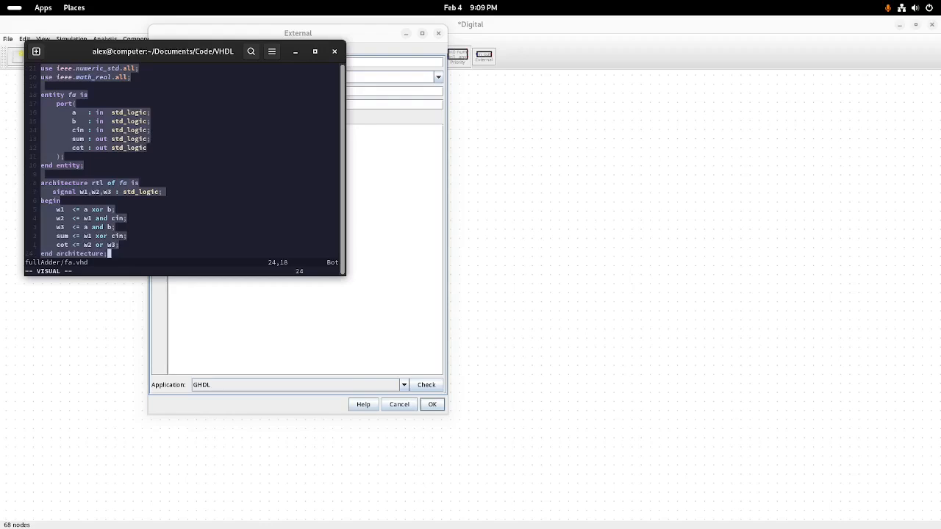
pyautogui.rightClick(103, 137)
pyautogui.click(124, 162)
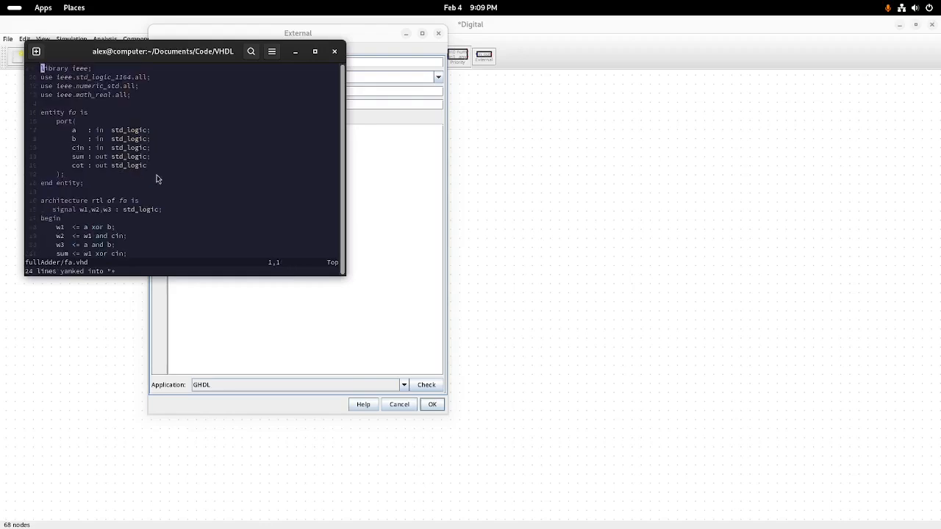
pyautogui.click(294, 57)
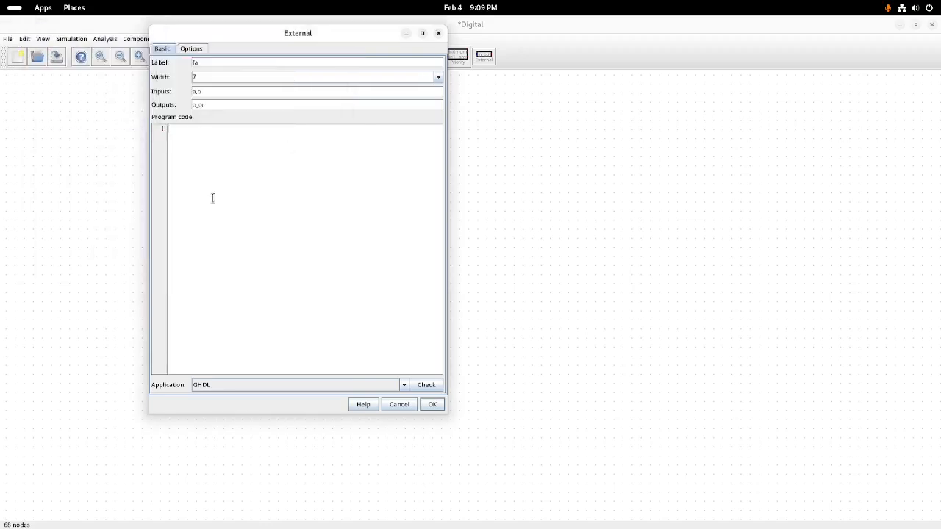
# Paste the full adder source into the External component's program code, check it with GHDL and apply the properties
pyautogui.rightClick(194, 144)
pyautogui.click(177, 134)
pyautogui.hotkey('ctrl', 'v')
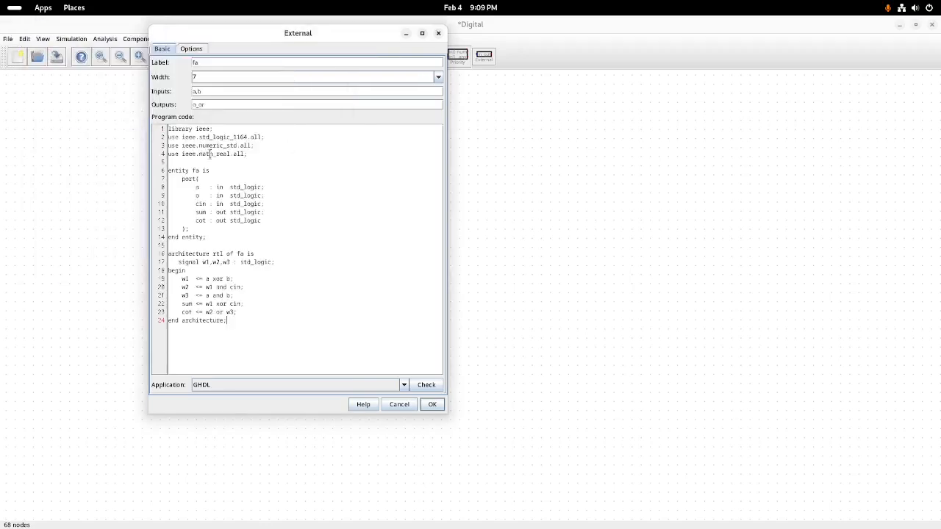
pyautogui.click(427, 384)
pyautogui.click(434, 406)
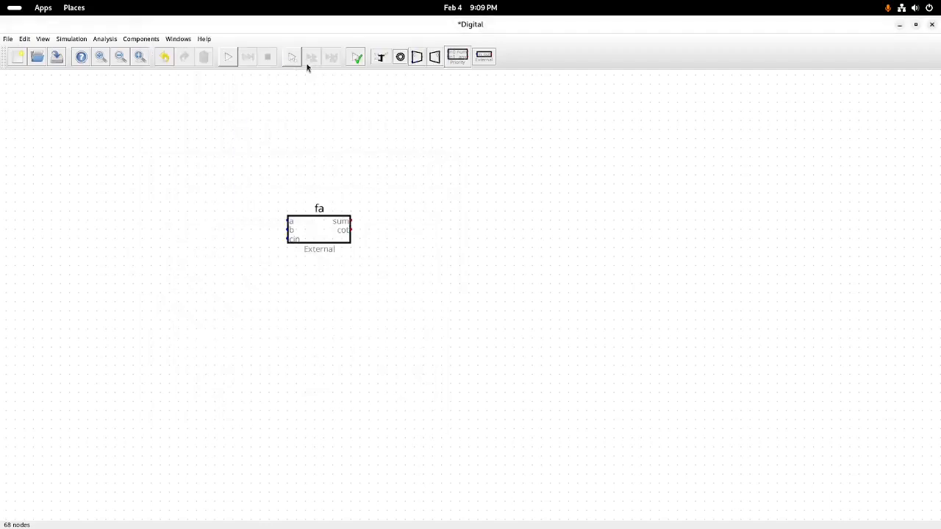
# Place an Output component beside the fa block and wire it to the sum port
pyautogui.click(130, 41)
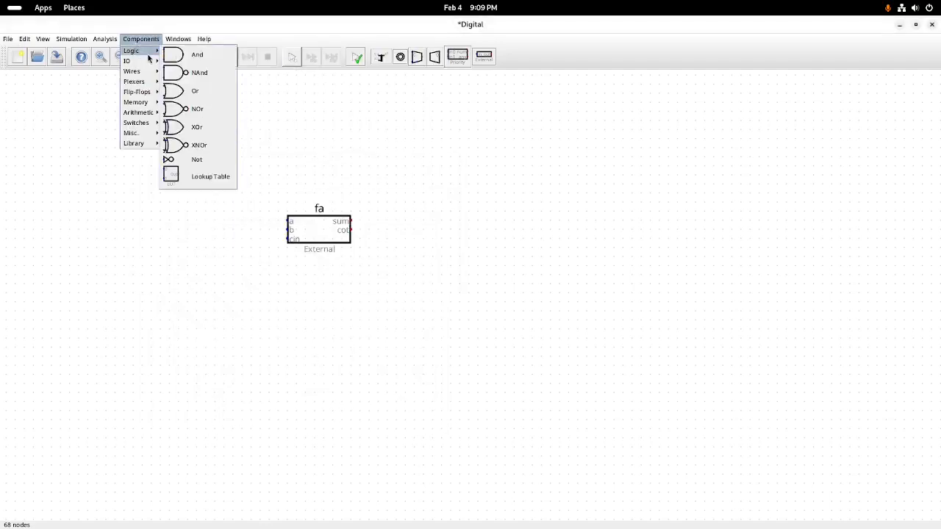
pyautogui.moveTo(140, 61)
pyautogui.click(199, 63)
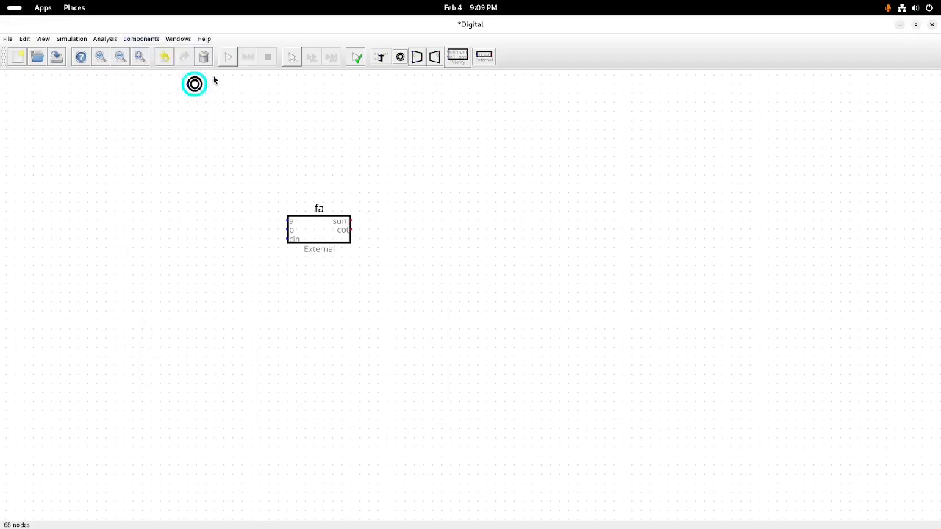
pyautogui.click(405, 233)
pyautogui.click(352, 220)
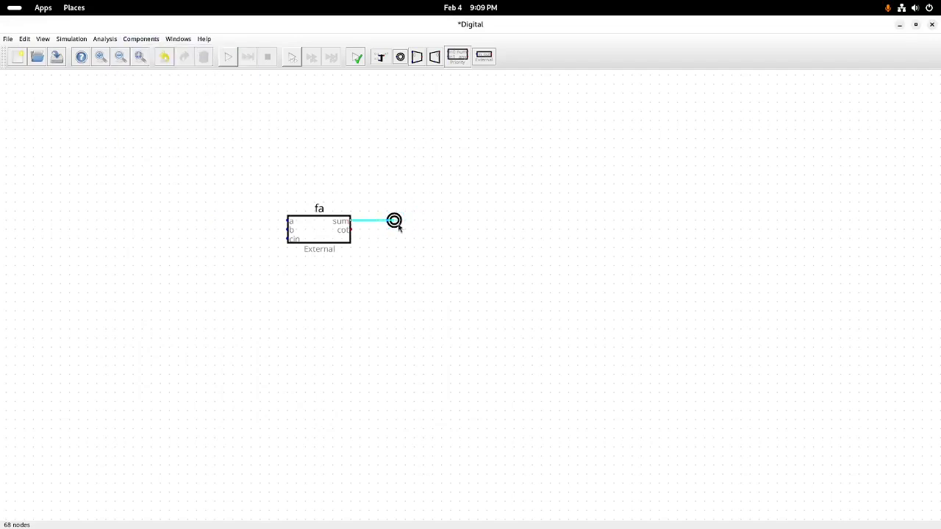
pyautogui.click(394, 220)
# Place a second Output component below the first and wire it to the cot port
pyautogui.click(399, 58)
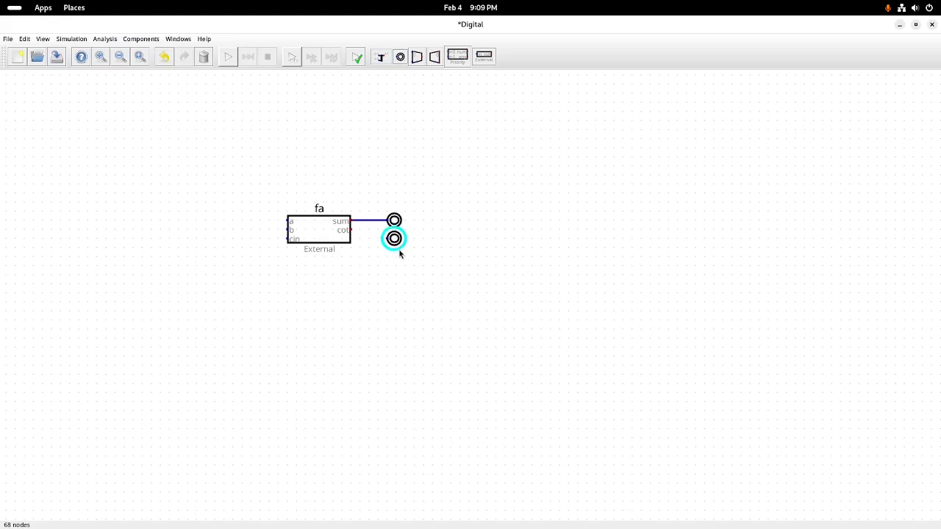
pyautogui.click(400, 254)
pyautogui.click(386, 241)
pyautogui.click(352, 230)
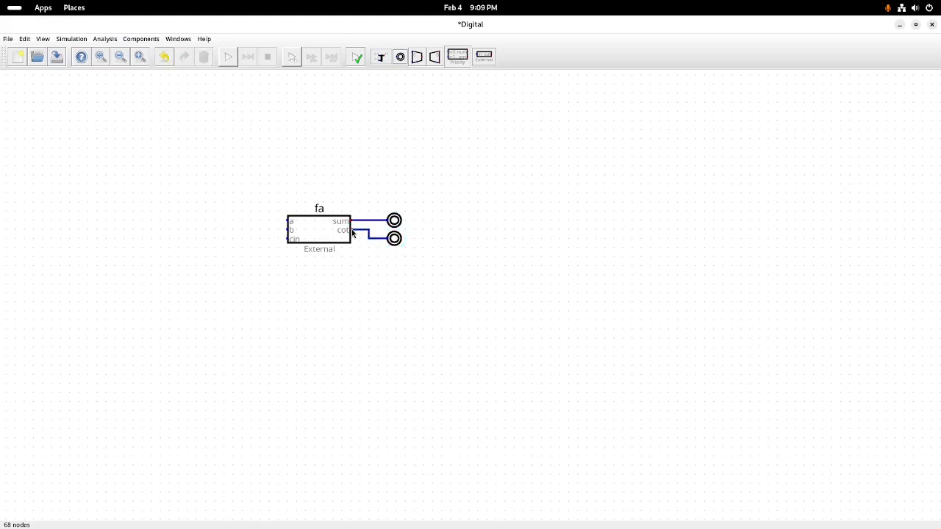
# Place an Input component beside the fa block and wire it to port a
pyautogui.click(138, 38)
pyautogui.moveTo(131, 61)
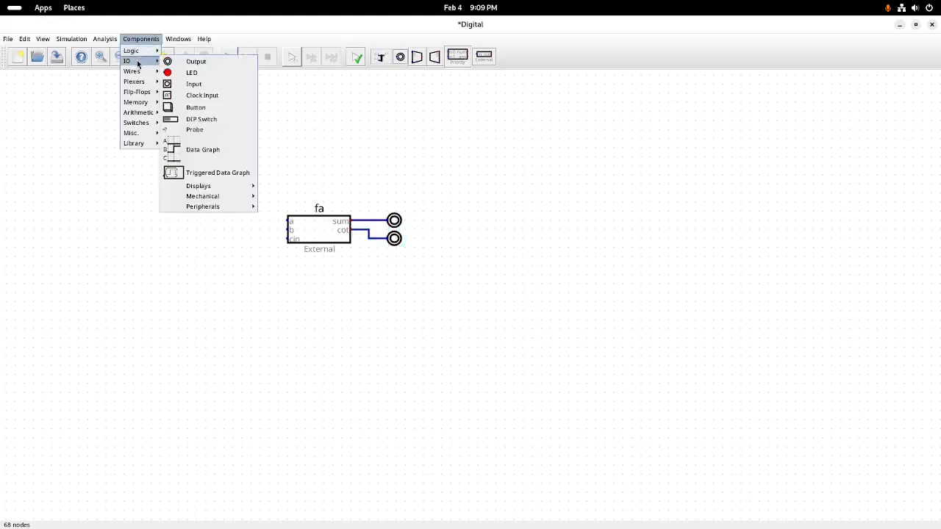
pyautogui.click(194, 84)
pyautogui.click(248, 212)
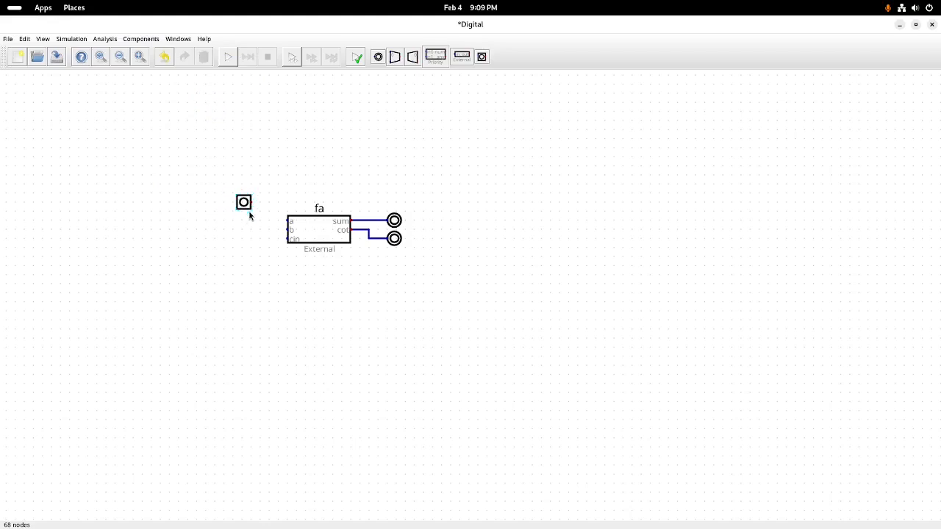
pyautogui.click(252, 203)
pyautogui.click(286, 222)
# Add two more Input components below the first and wire them to ports b and cin
pyautogui.press('l')
pyautogui.click(255, 239)
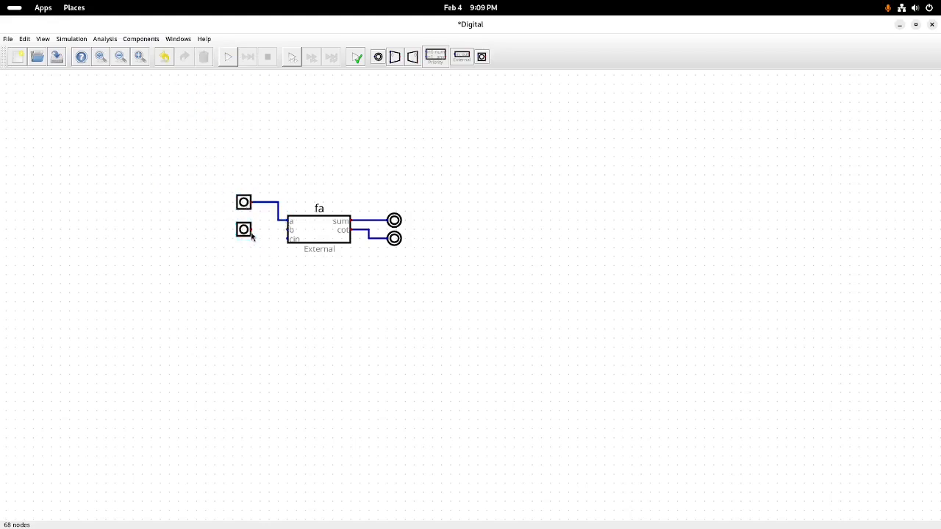
pyautogui.click(253, 229)
pyautogui.click(287, 230)
pyautogui.press('l')
pyautogui.click(253, 264)
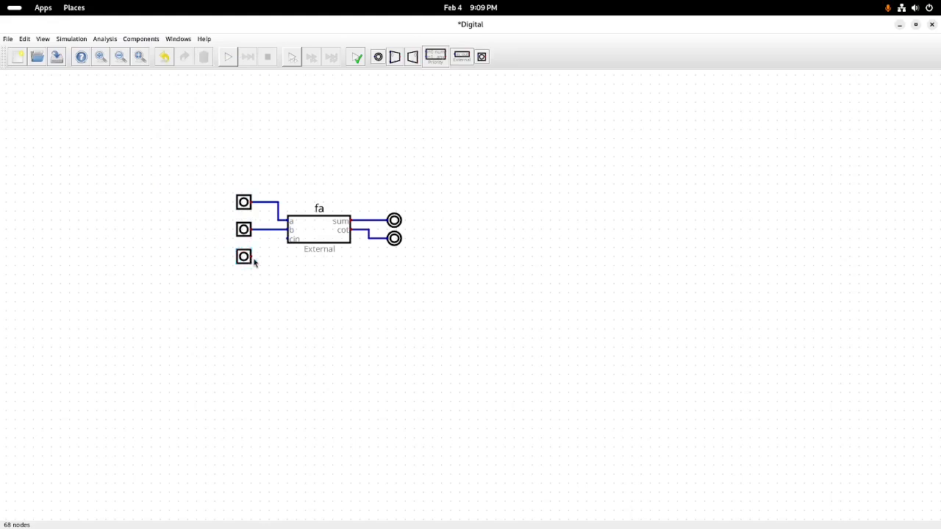
pyautogui.click(253, 256)
pyautogui.click(287, 239)
# Start the simulation of the fa circuit after a brief look at the External component's properties
pyautogui.rightClick(319, 232)
pyautogui.click(457, 45)
pyautogui.click(232, 59)
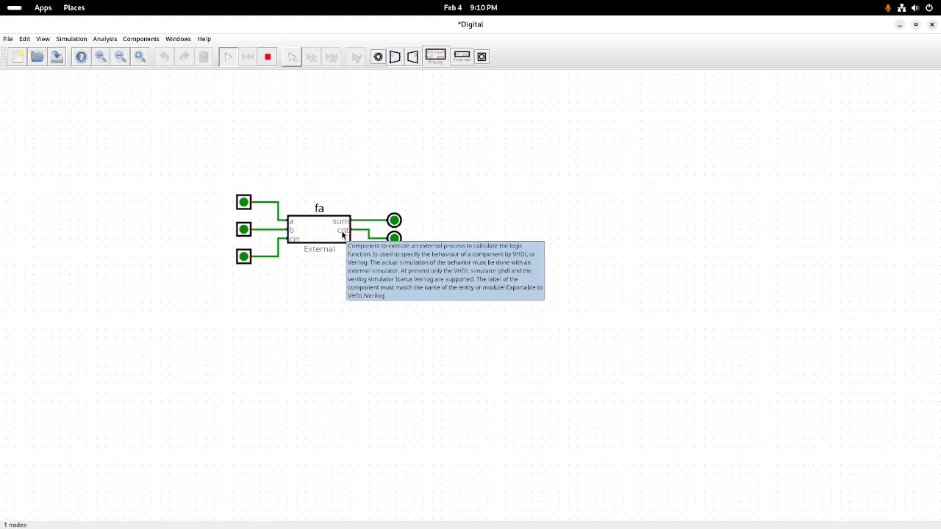
# Test the full adder by switching on the a, b and cin inputs one after another
pyautogui.click(243, 202)
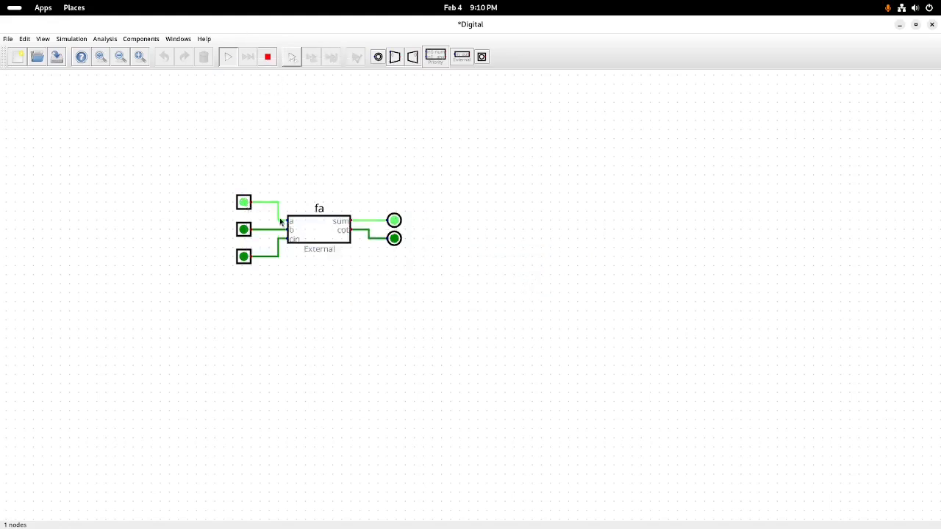
pyautogui.click(244, 230)
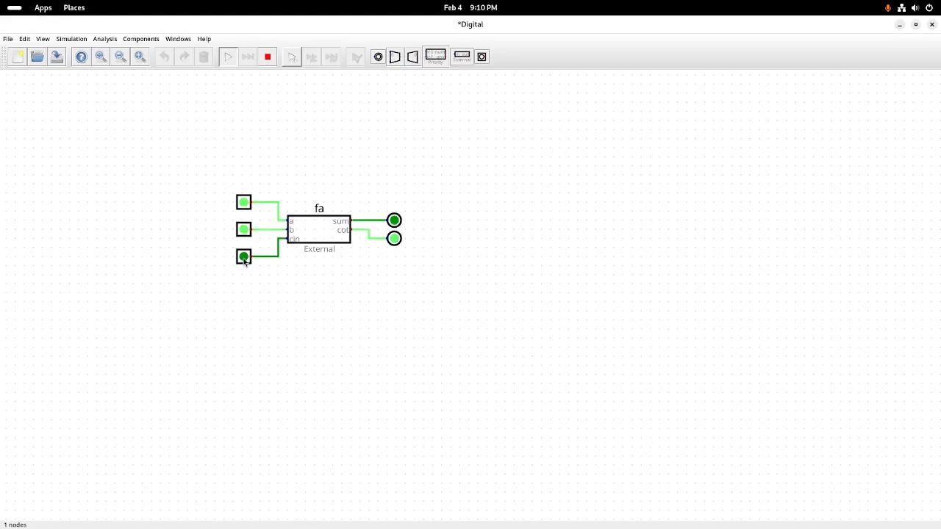
pyautogui.click(245, 260)
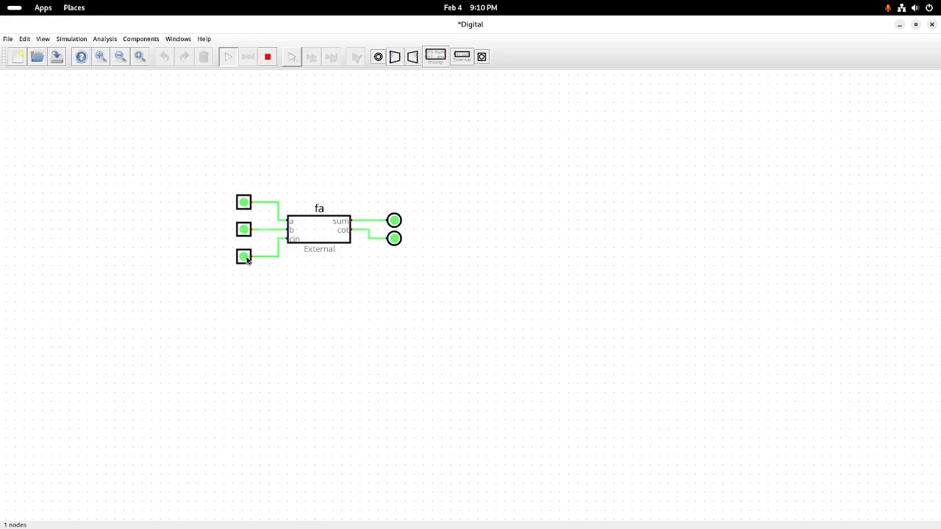
# Toggle the cin input until it is off, and switch off inputs a and b
pyautogui.click(245, 259)
pyautogui.click(246, 259)
pyautogui.click(246, 259)
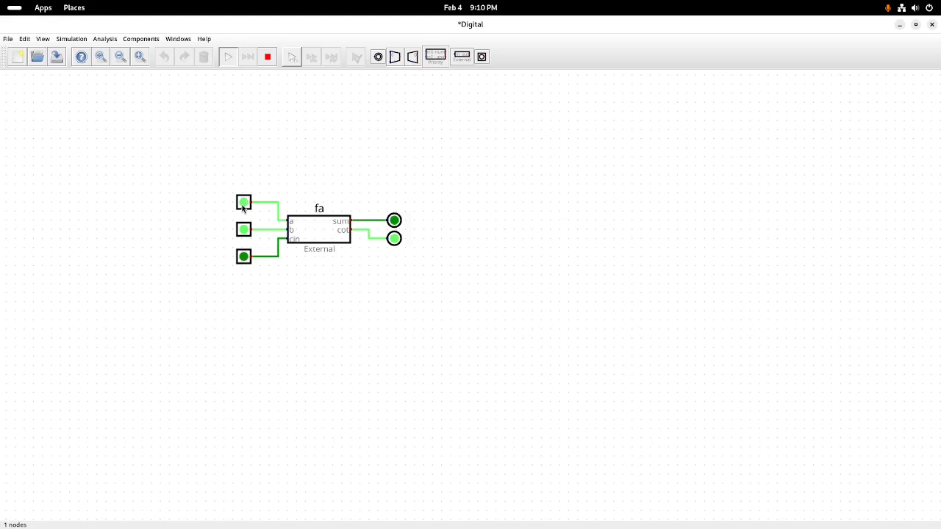
pyautogui.click(243, 206)
pyautogui.click(244, 231)
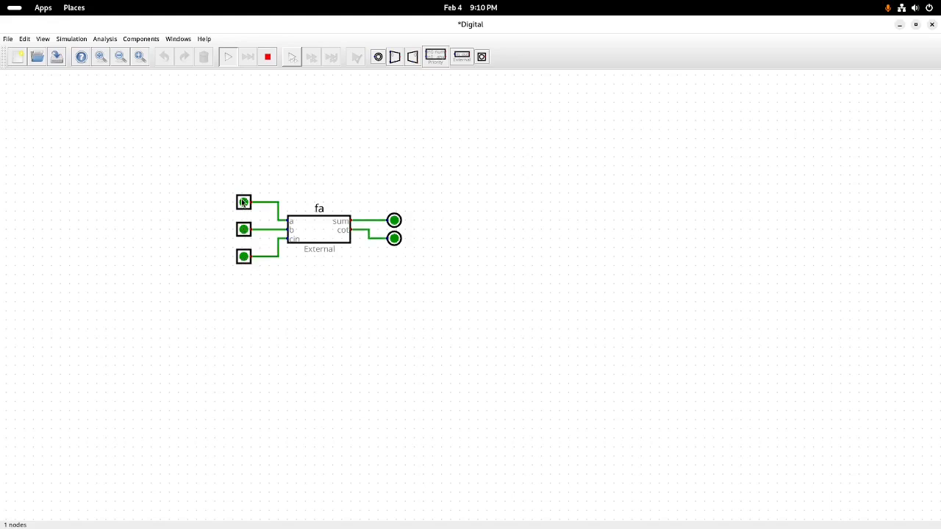
# Switch on the full adder's inputs until a, b and cin are all on, and stop the simulation
pyautogui.click(244, 203)
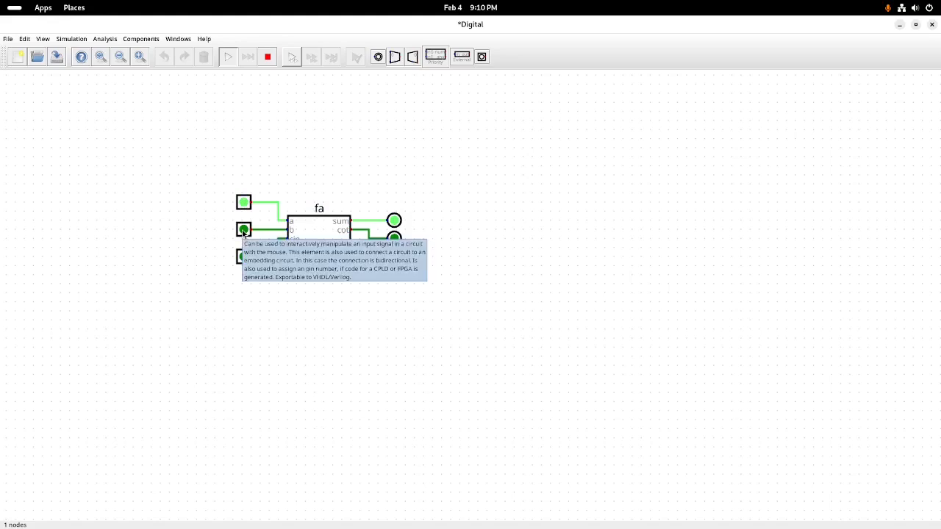
pyautogui.click(244, 230)
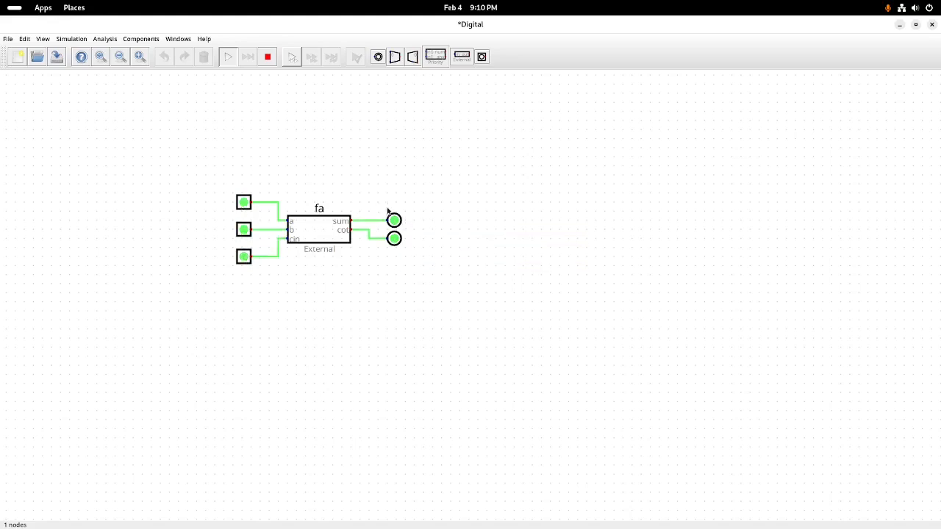
pyautogui.click(269, 58)
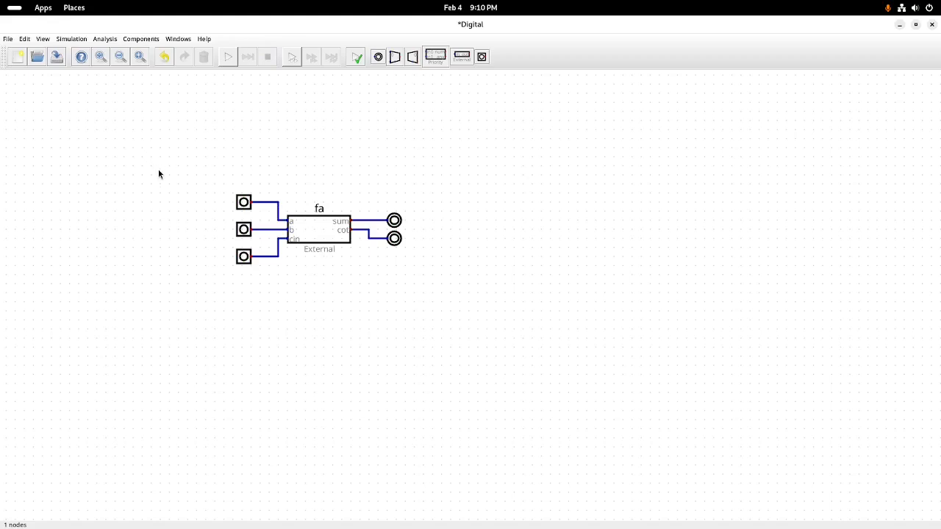
# Switch to the terminal editor and review the full adder's entity and architecture in fa.vhd
pyautogui.hotkey('alt', 'Tab')
pyautogui.hotkey('alt', 'Tab')
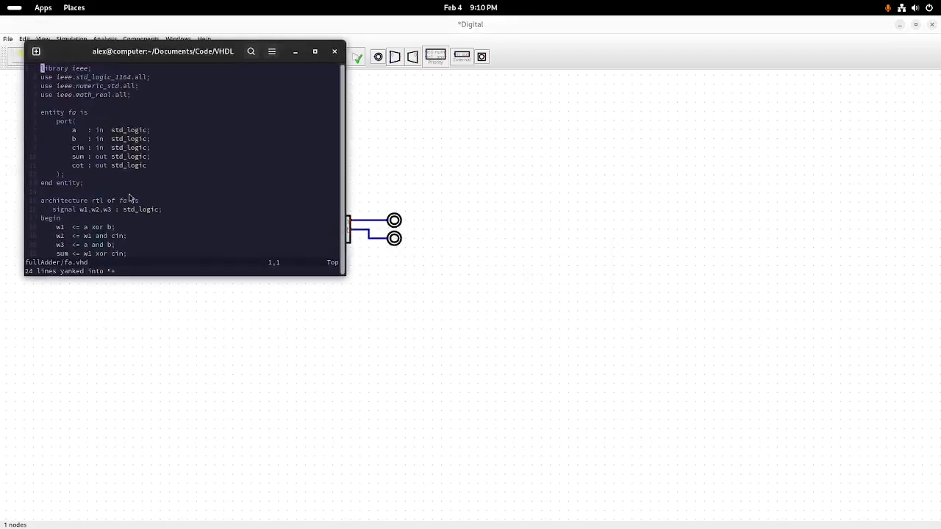
pyautogui.scroll(-3, 136, 206)
pyautogui.scroll(3, 151, 211)
pyautogui.scroll(-5, 155, 211)
pyautogui.scroll(4, 155, 211)
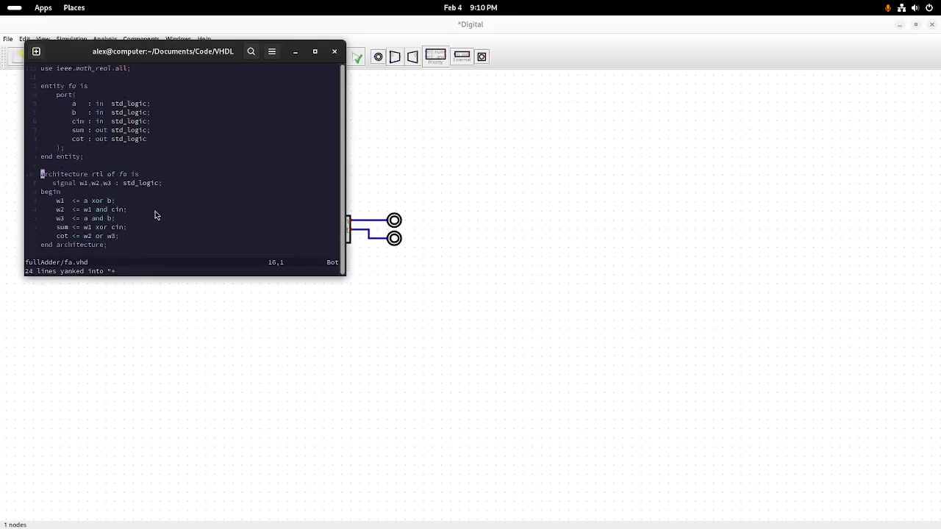
pyautogui.scroll(-3, 155, 211)
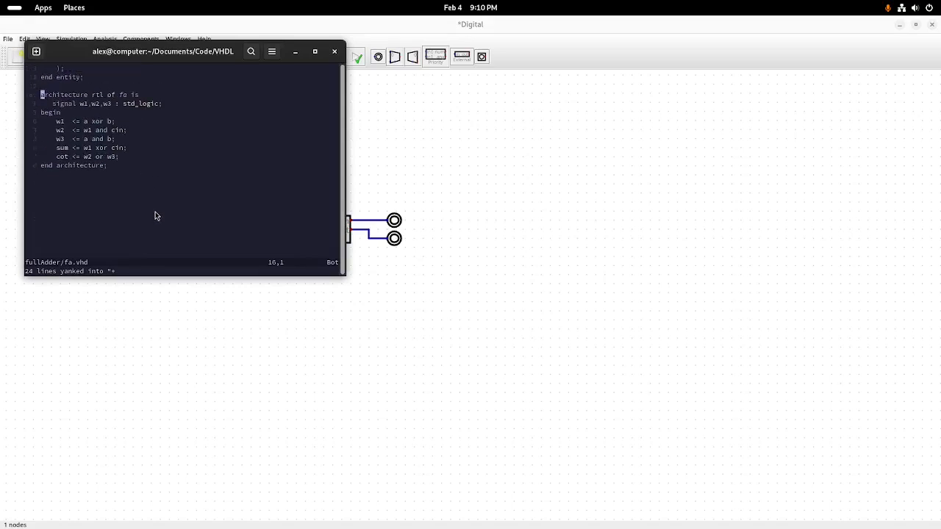
# Open counter.vhd in the terminal editor through its file finder
pyautogui.write(':')
pyautogui.press('Escape')
pyautogui.press('Up')
pyautogui.press('Up')
pyautogui.press('Up')
pyautogui.press('Up')
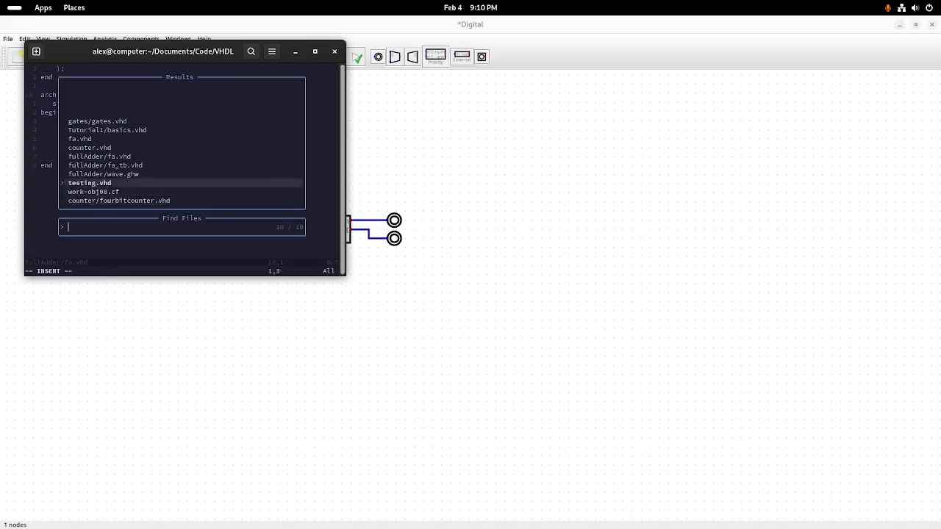
pyautogui.press('Up')
pyautogui.press('Up')
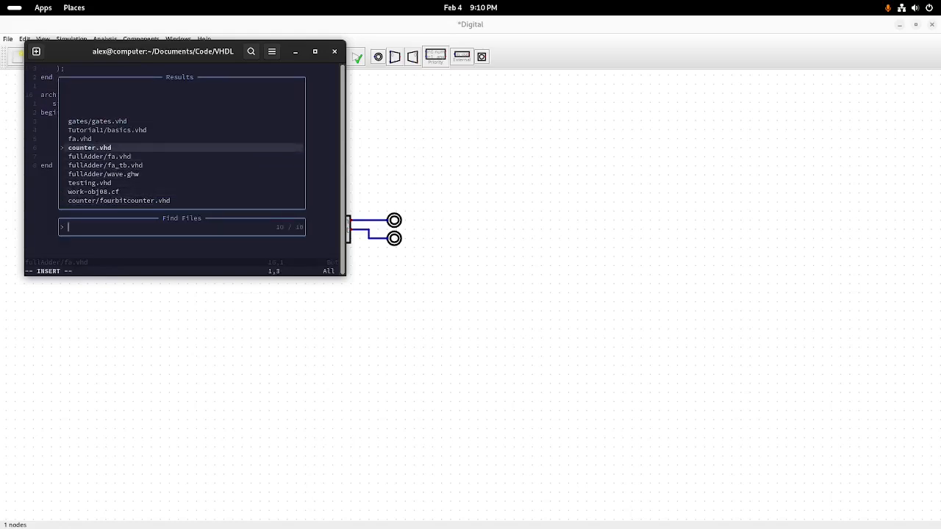
pyautogui.press('Return')
# Copy the entire contents of counter.vhd to the system clipboard and minimize the terminal window
pyautogui.press('v')
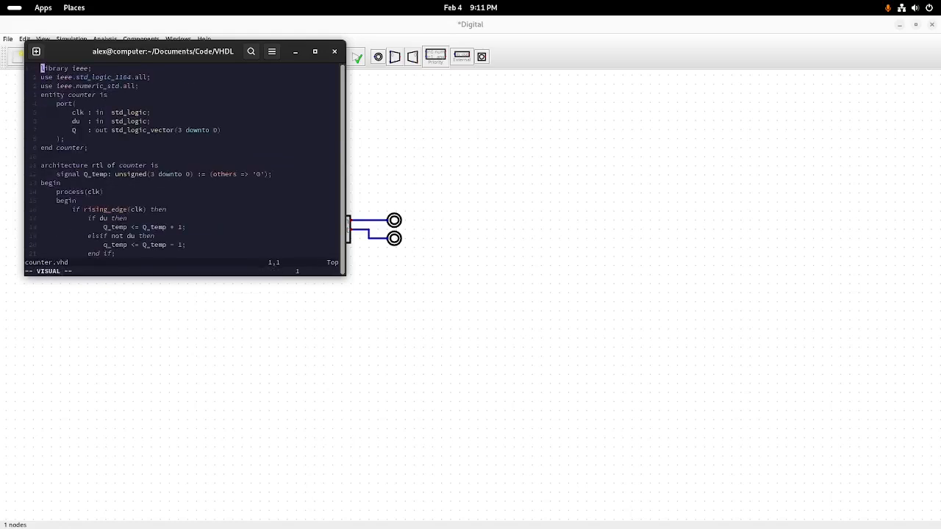
pyautogui.hotkey('shift', 'g')
pyautogui.hotkey('ctrl', 'c')
pyautogui.press('$')
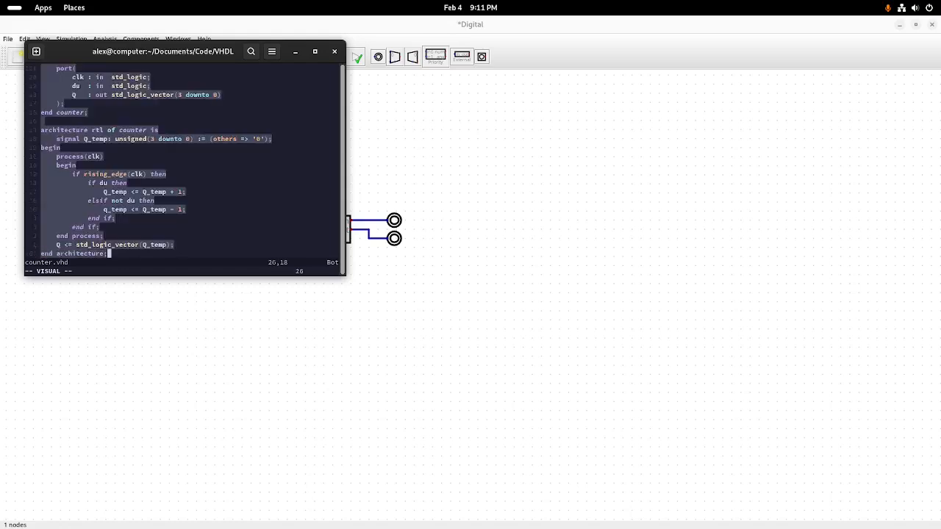
pyautogui.press('"')
pyautogui.press('+')
pyautogui.press('y')
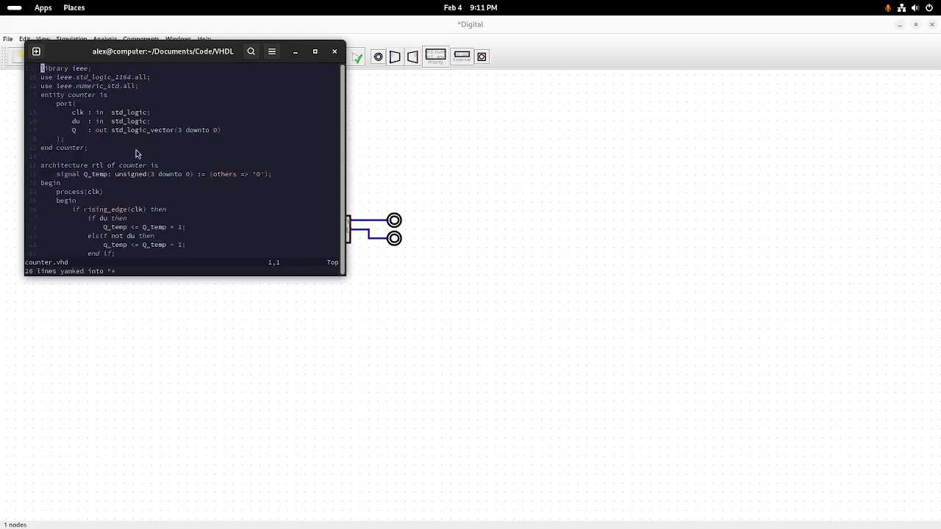
pyautogui.click(295, 51)
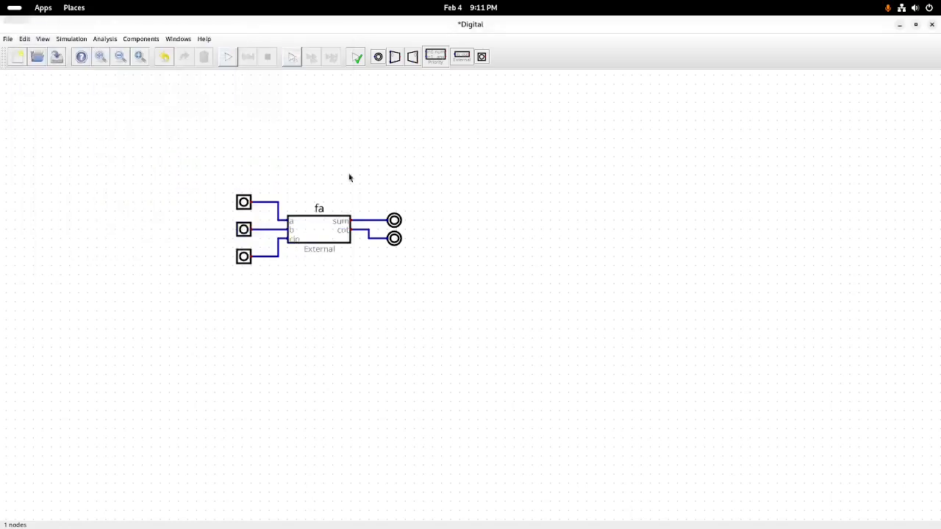
# Replace the External component's program code with the copied counter code, check it with GHDL and apply the changes
pyautogui.rightClick(317, 229)
pyautogui.click(340, 304)
pyautogui.hotkey('ctrl', 'a')
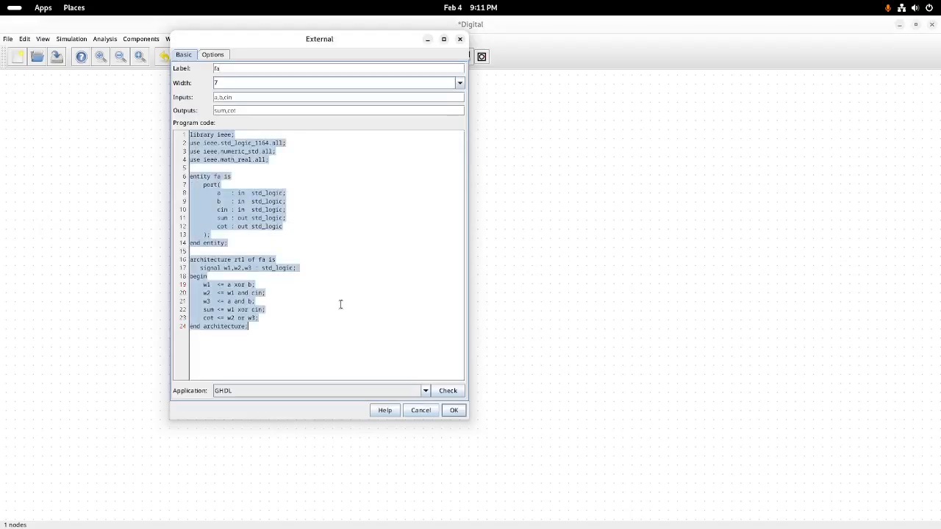
pyautogui.press('BackSpace')
pyautogui.hotkey('ctrl', 'v')
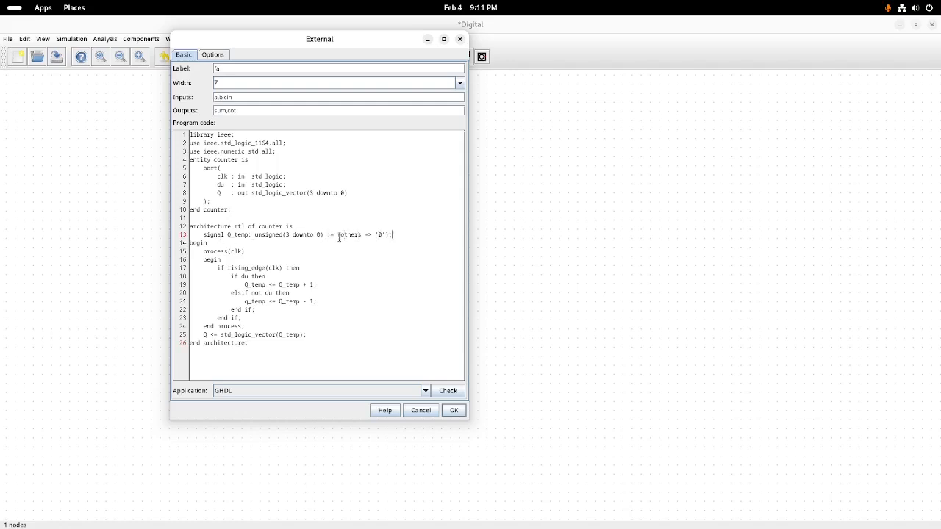
pyautogui.click(289, 234)
pyautogui.click(455, 411)
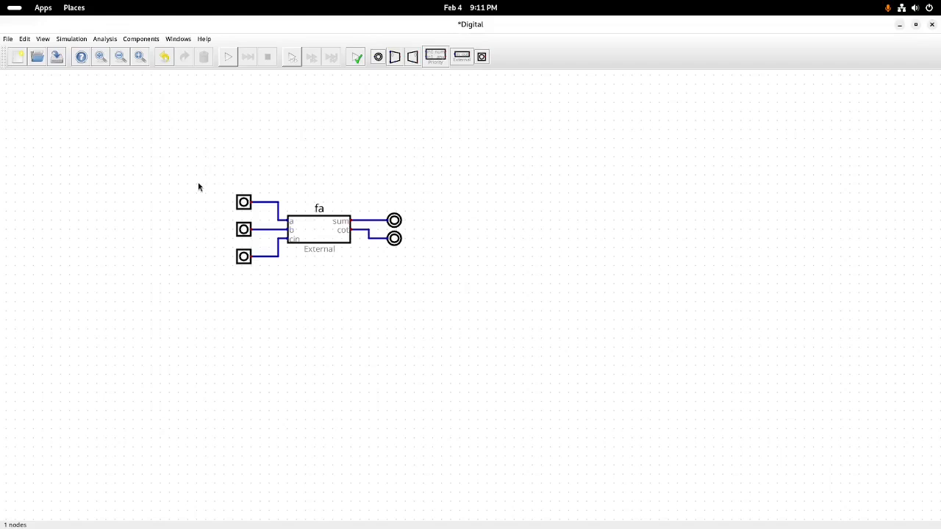
pyautogui.rightClick(324, 234)
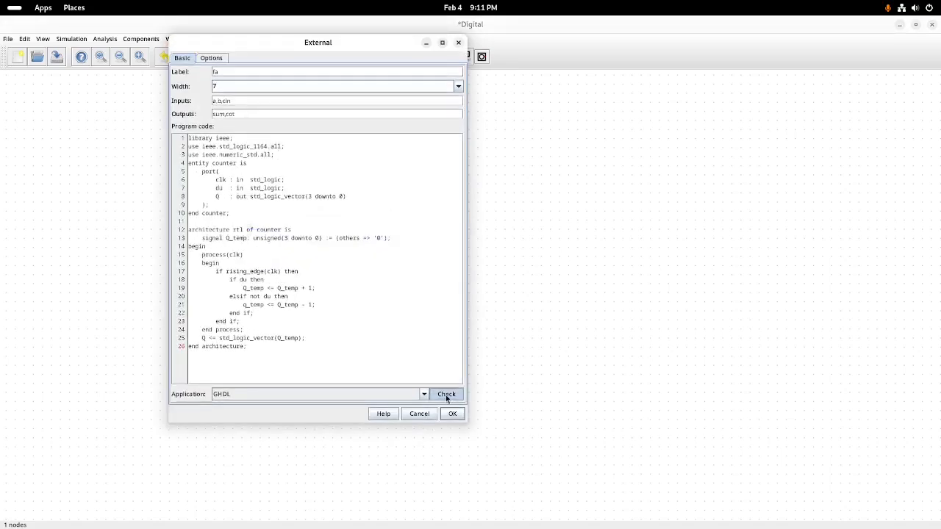
pyautogui.click(451, 414)
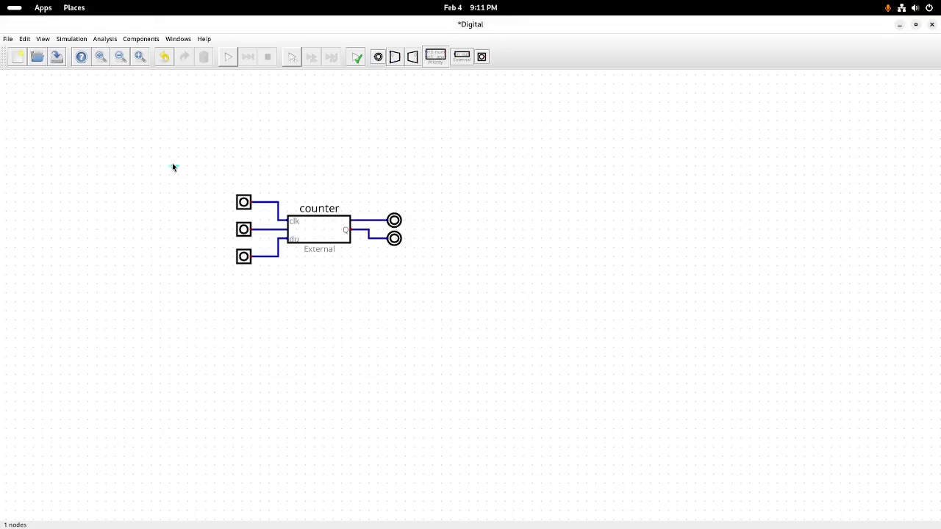
# Delete the three inputs with their wires and the upper output with its wire from the counter circuit
pyautogui.moveTo(172, 168); pyautogui.dragTo(341, 358)
pyautogui.press('Escape')
pyautogui.press('Delete')
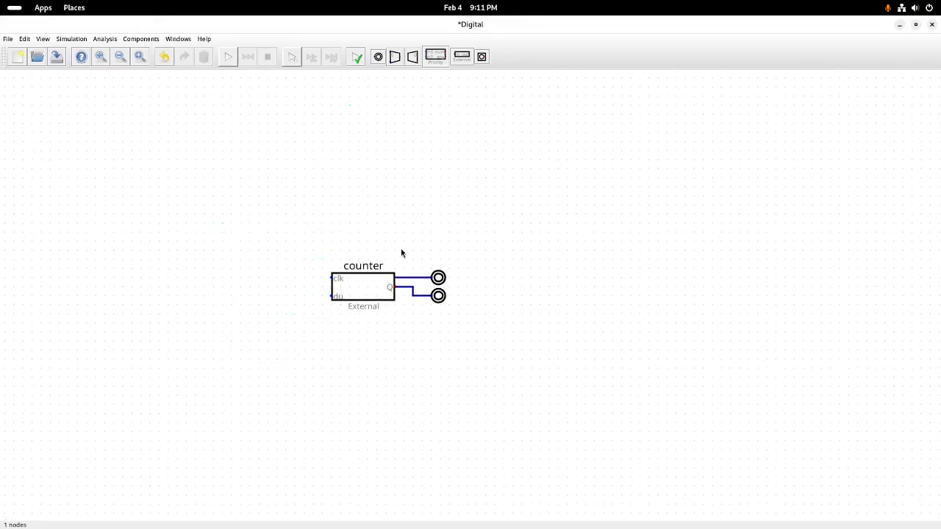
pyautogui.moveTo(393, 255); pyautogui.dragTo(447, 289)
pyautogui.press('Delete')
pyautogui.press('Delete')
# Set the remaining output to 4 data bits and its number format to Decimal
pyautogui.rightClick(439, 295)
pyautogui.write('4')
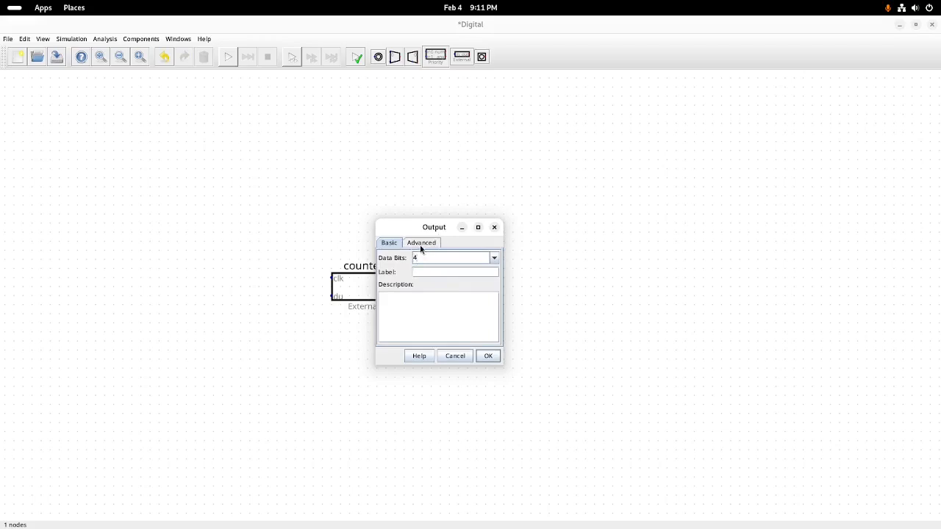
pyautogui.click(421, 242)
pyautogui.click(479, 275)
pyautogui.click(464, 303)
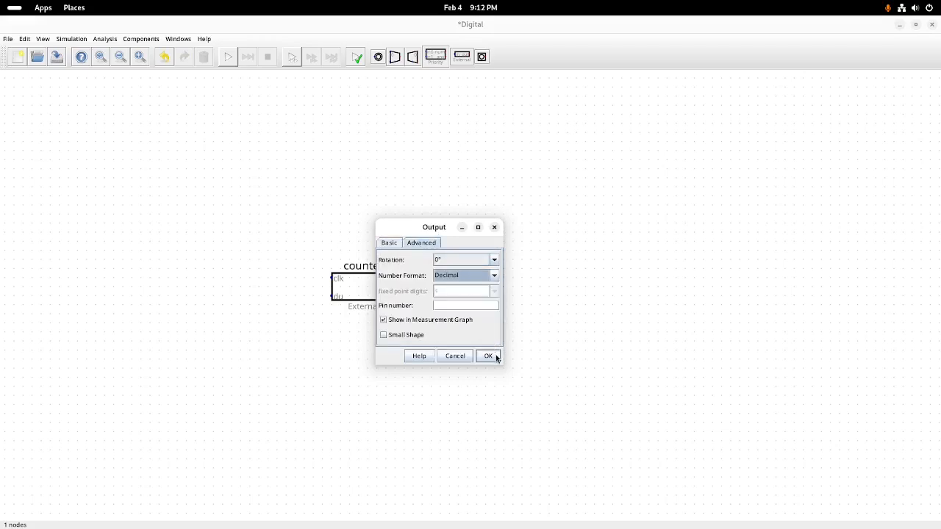
pyautogui.click(488, 356)
# Place a Clock Input wired to the counter's clk port and enable its real time clock
pyautogui.click(144, 39)
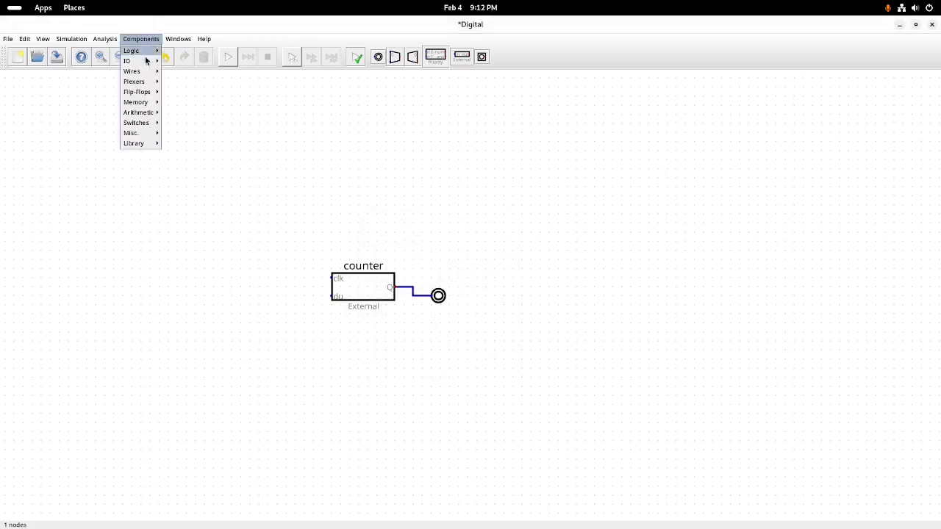
pyautogui.moveTo(147, 61)
pyautogui.click(192, 94)
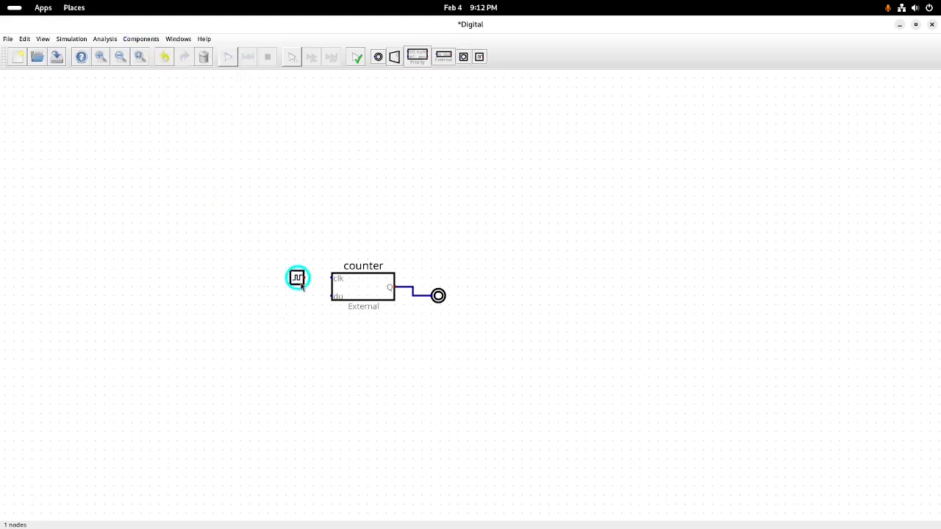
pyautogui.click(300, 285)
pyautogui.click(296, 276)
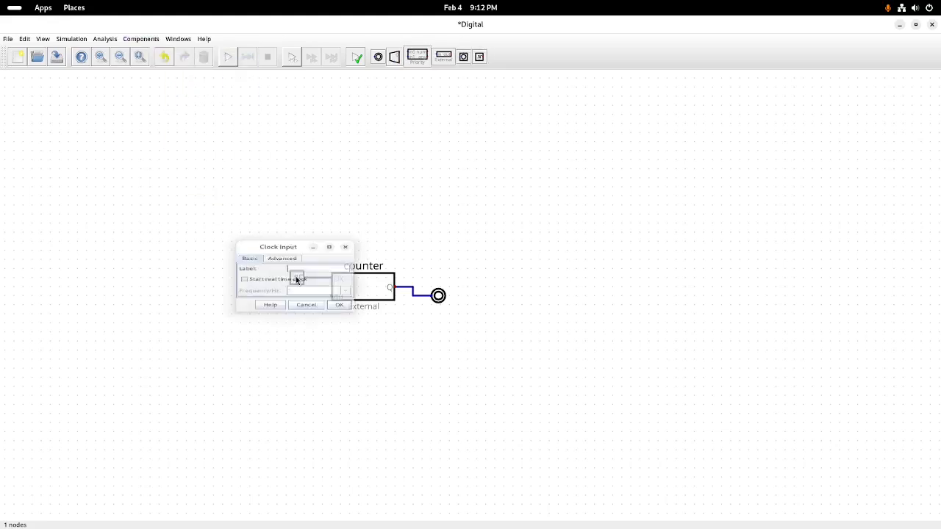
pyautogui.click(253, 280)
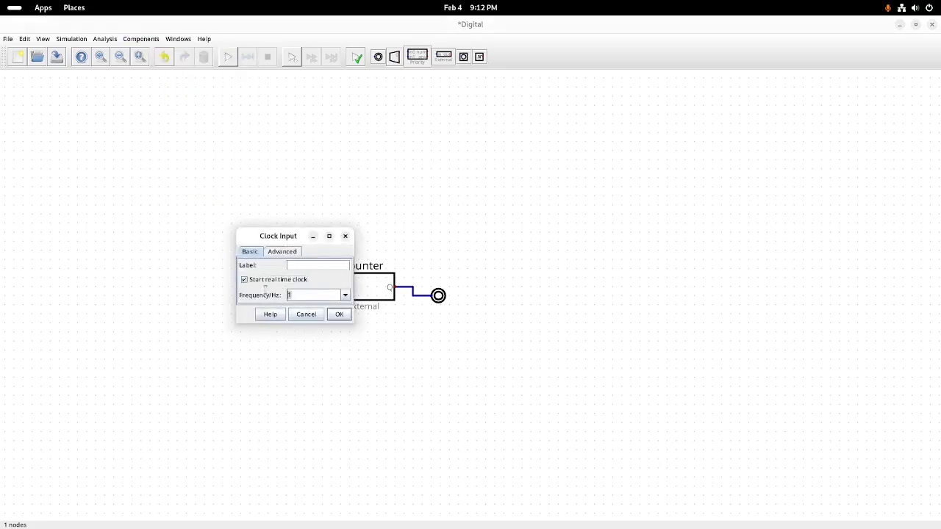
pyautogui.click(342, 317)
# Add an Input component below the clock and wire it to the counter's du port
pyautogui.click(463, 57)
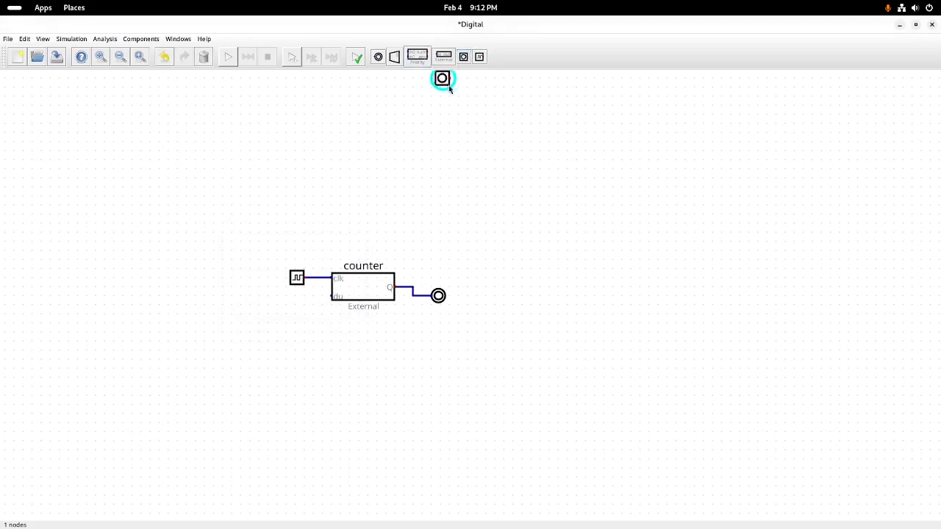
pyautogui.click(304, 309)
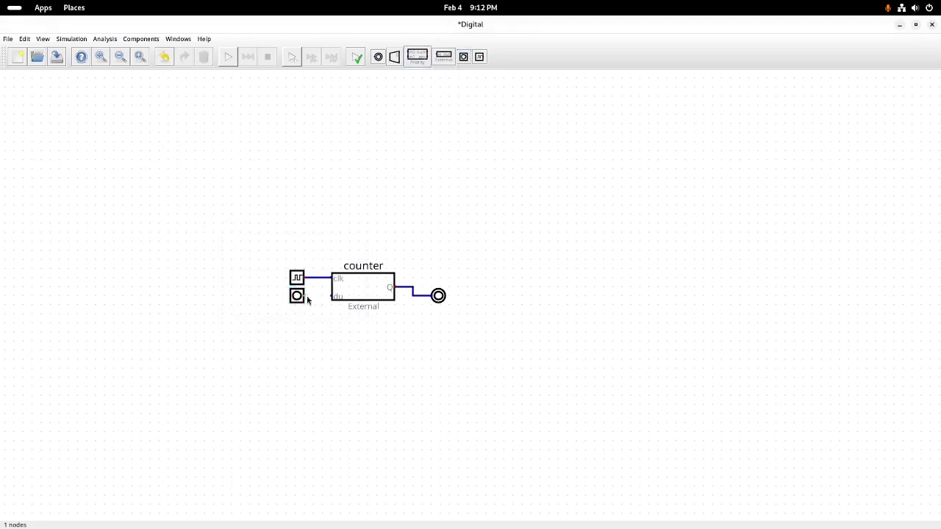
pyautogui.moveTo(307, 297); pyautogui.dragTo(330, 296)
pyautogui.rightClick(297, 297)
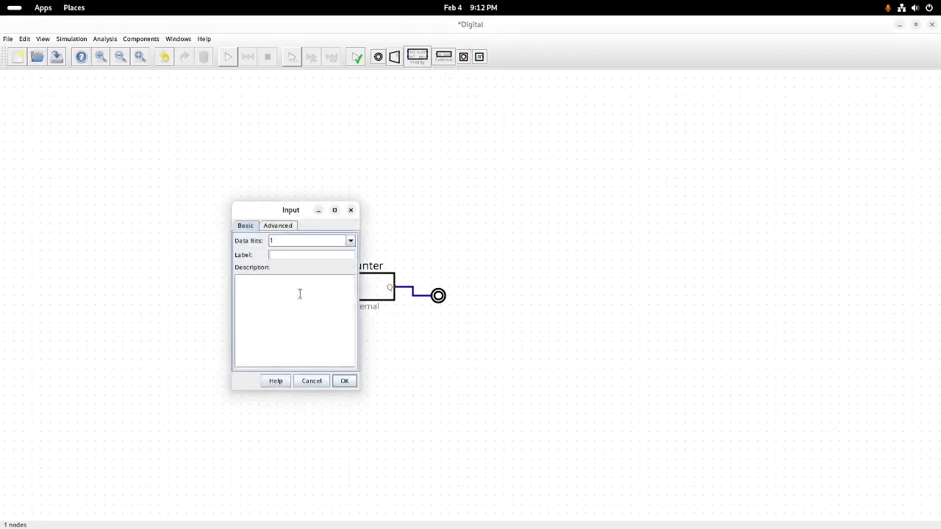
pyautogui.click(352, 211)
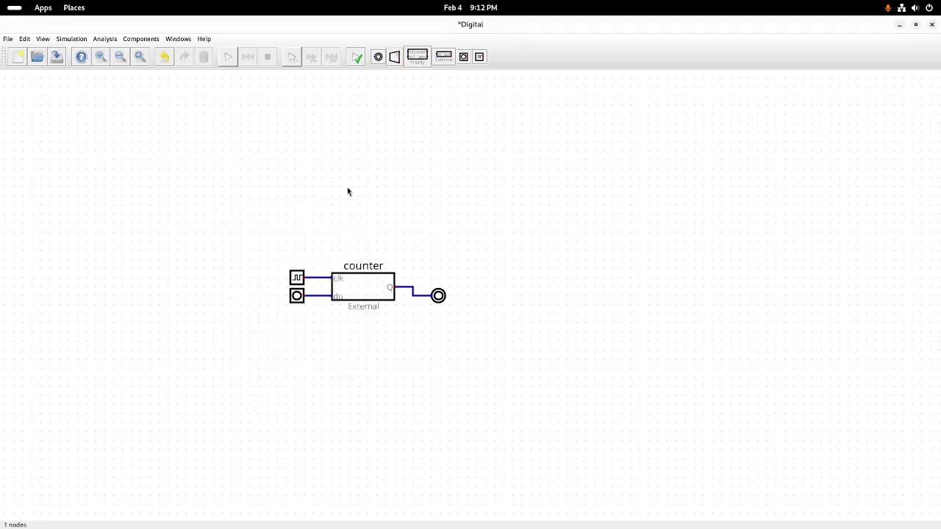
# Simulate the counter, switch on the du input during the run, and stop the simulation
pyautogui.click(229, 57)
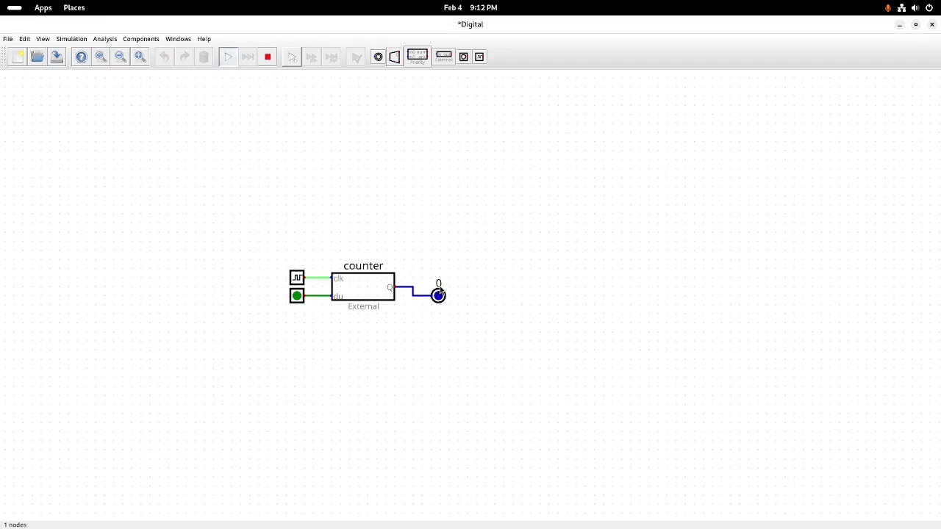
pyautogui.click(300, 297)
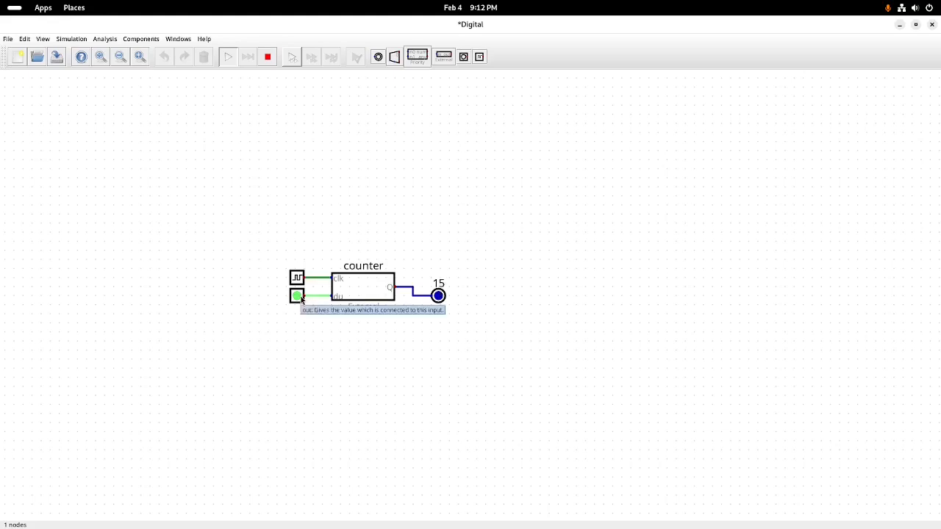
pyautogui.click(268, 57)
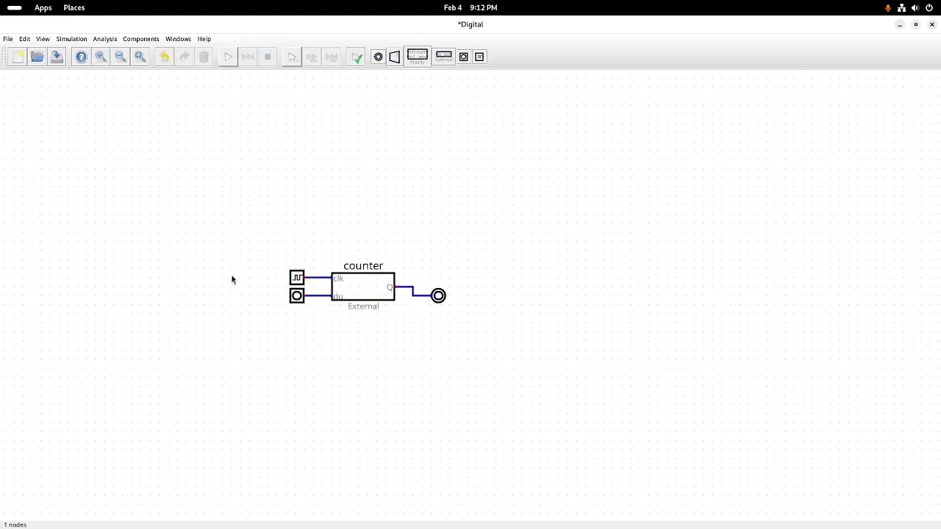
# Delete the whole counter circuit, including its clock, input, output, wires and External component
pyautogui.moveTo(218, 244); pyautogui.dragTo(357, 329)
pyautogui.press('Delete')
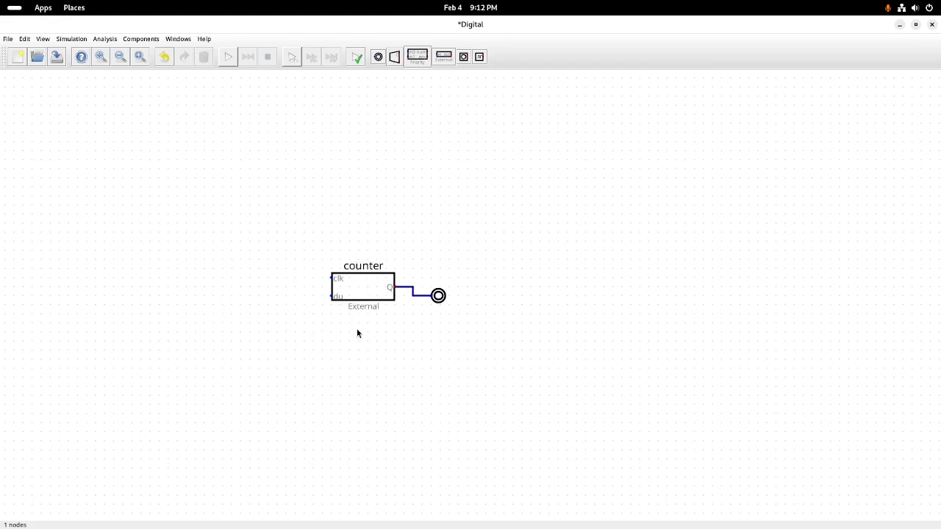
pyautogui.moveTo(388, 258); pyautogui.dragTo(500, 348)
pyautogui.press('Delete')
pyautogui.click(366, 299)
pyautogui.press('Delete')
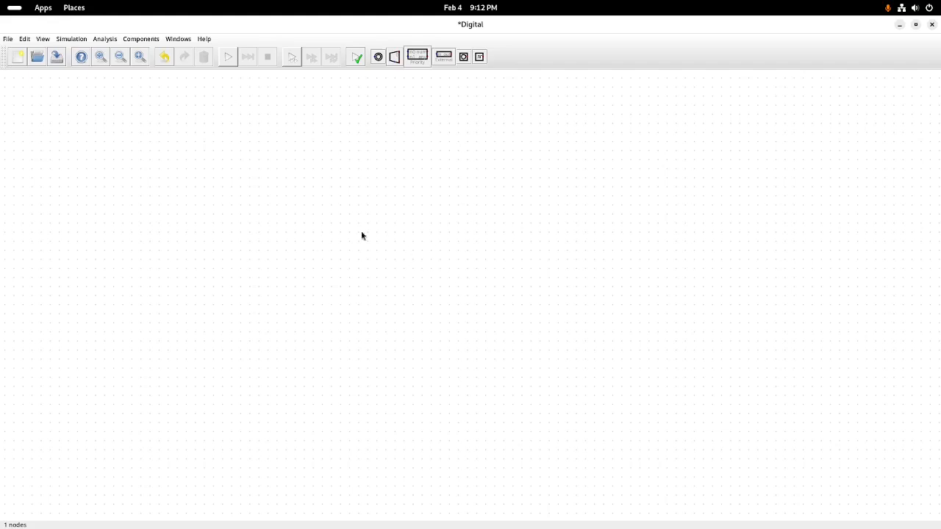
# Open the advanced program settings to examine the library and external tool paths
pyautogui.click(25, 39)
pyautogui.click(66, 243)
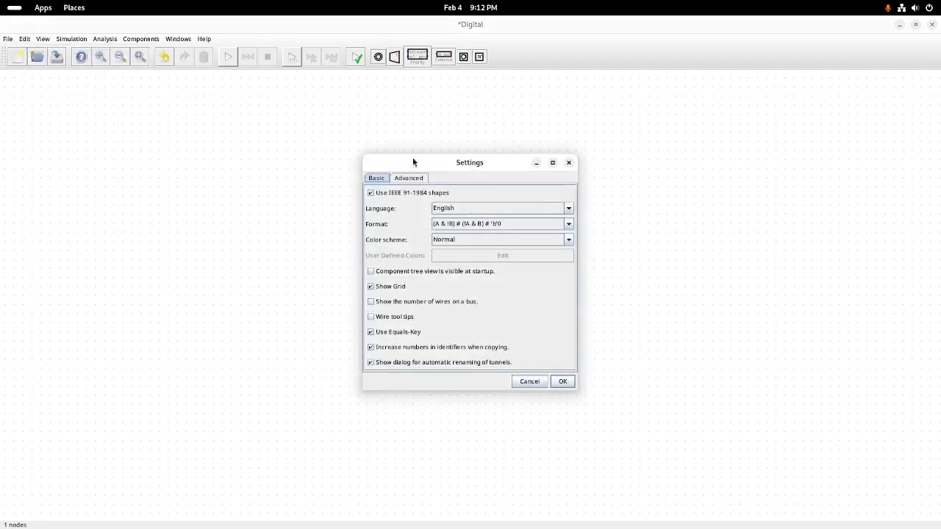
pyautogui.click(409, 179)
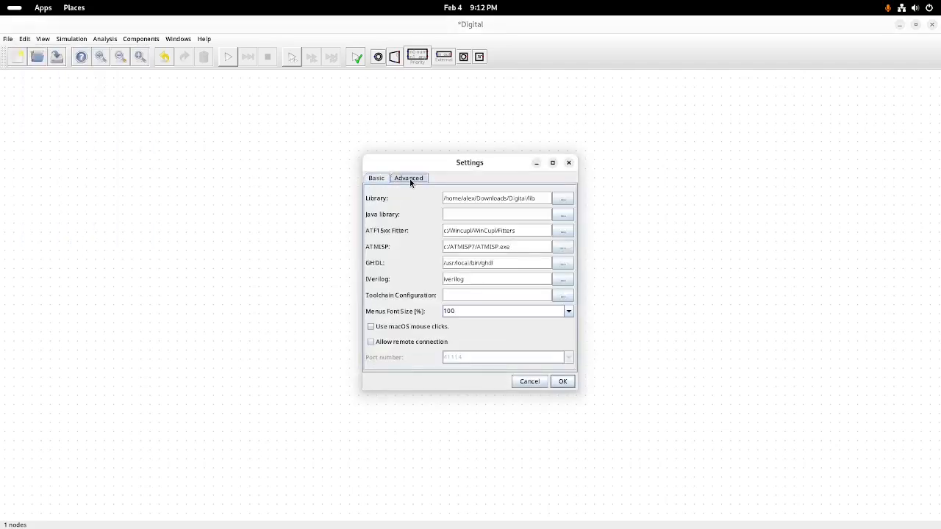
# Examine the GHDL executable path in the advanced settings and close the settings without changes
pyautogui.tripleClick(483, 263)
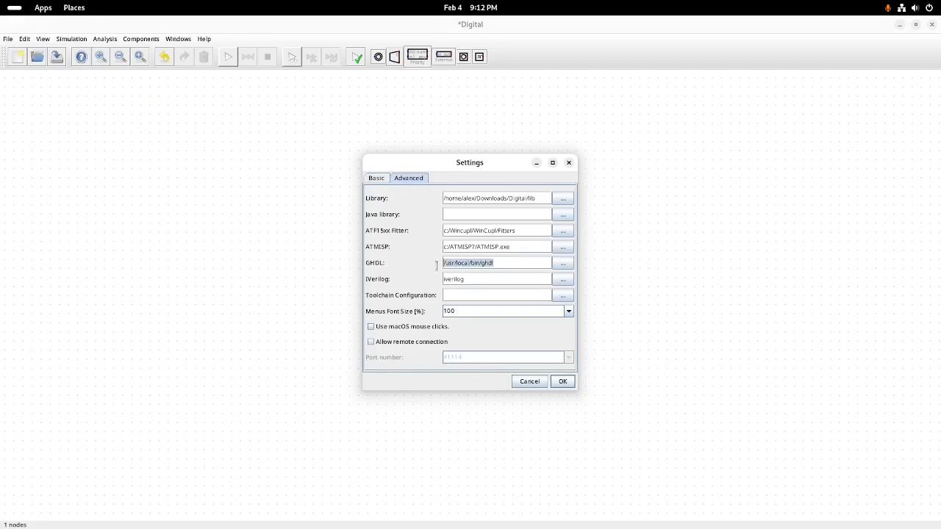
pyautogui.click(568, 162)
pyautogui.moveTo(297, 160); pyautogui.dragTo(206, 163)
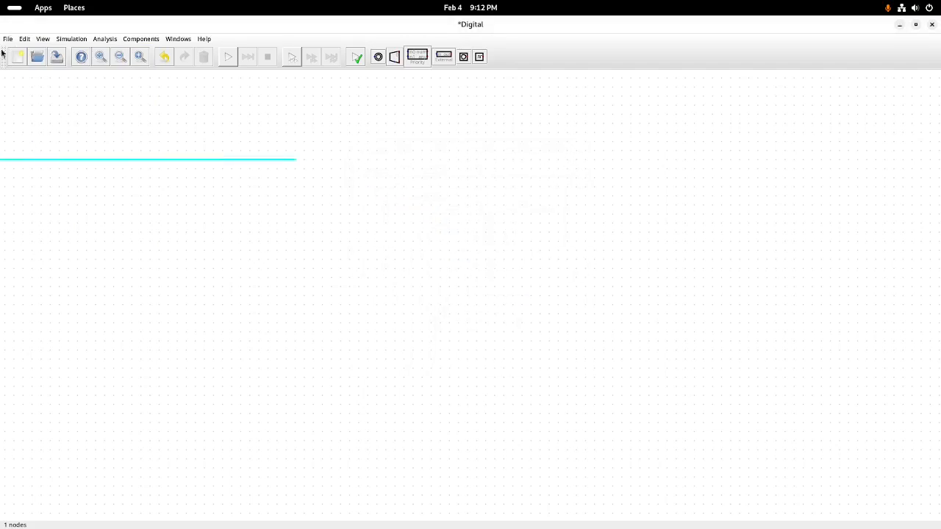
pyautogui.press('Escape')
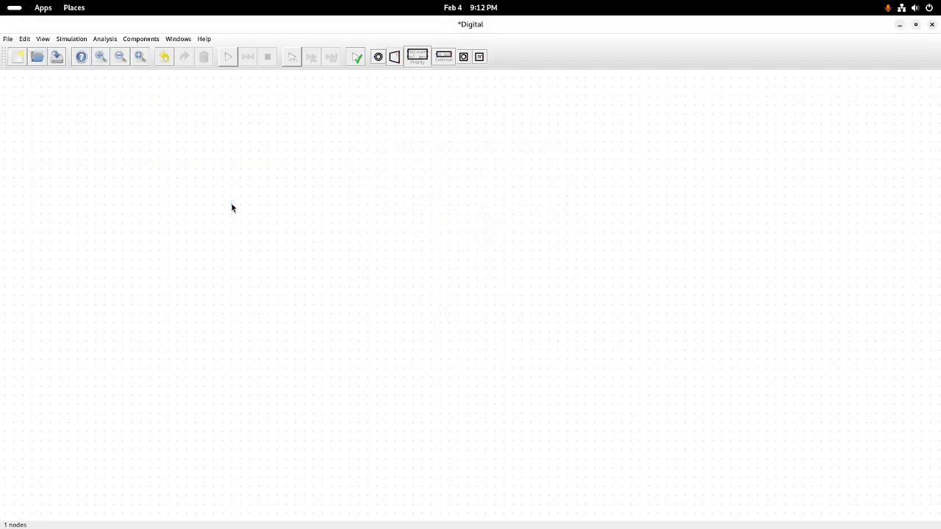
# Start opening an existing circuit file and discard the unsaved changes of the current circuit
pyautogui.click(6, 39)
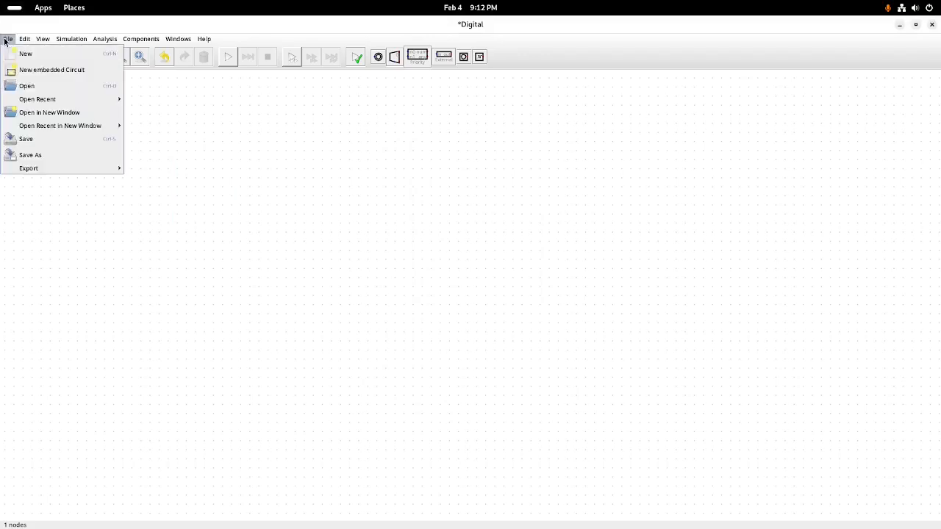
pyautogui.click(49, 90)
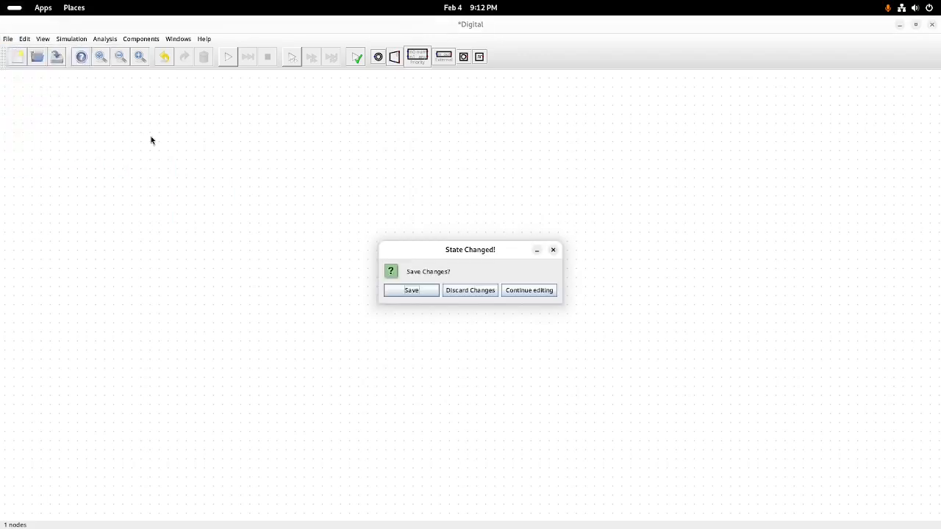
pyautogui.click(471, 291)
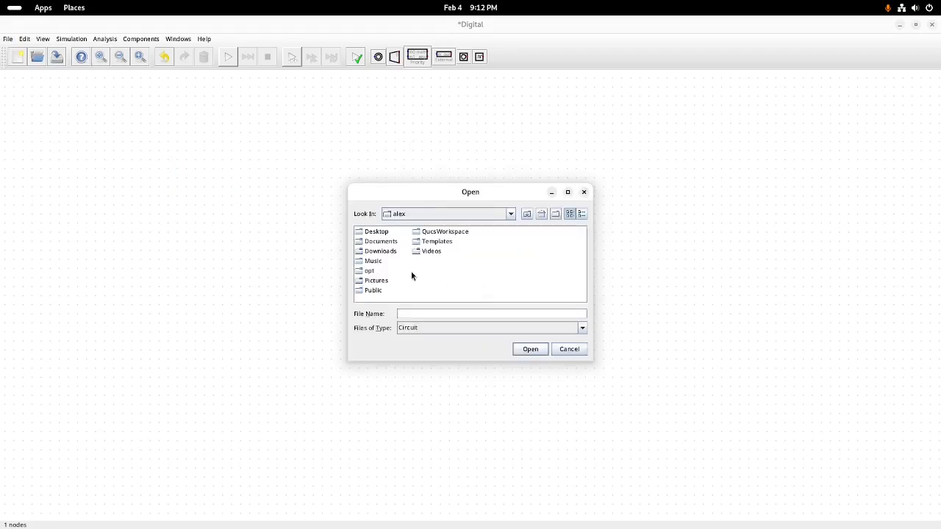
pyautogui.doubleClick(380, 246)
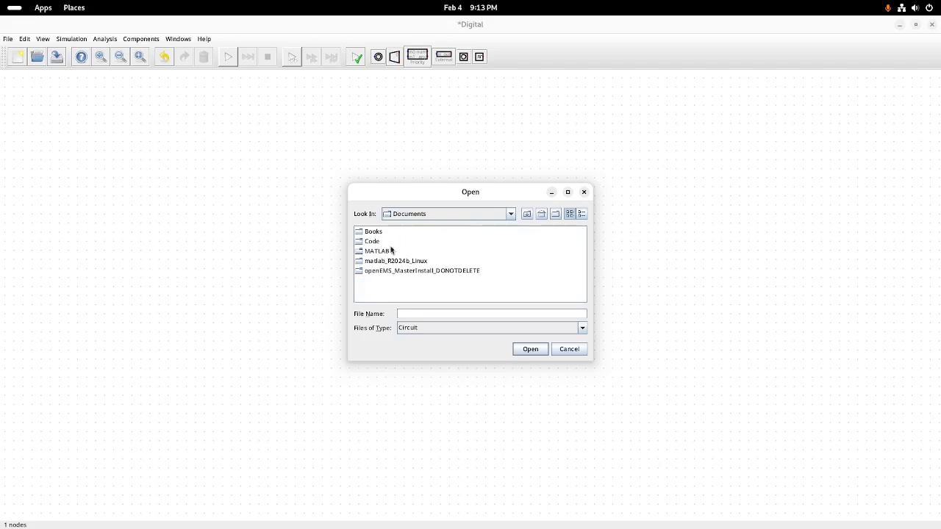
pyautogui.click(527, 215)
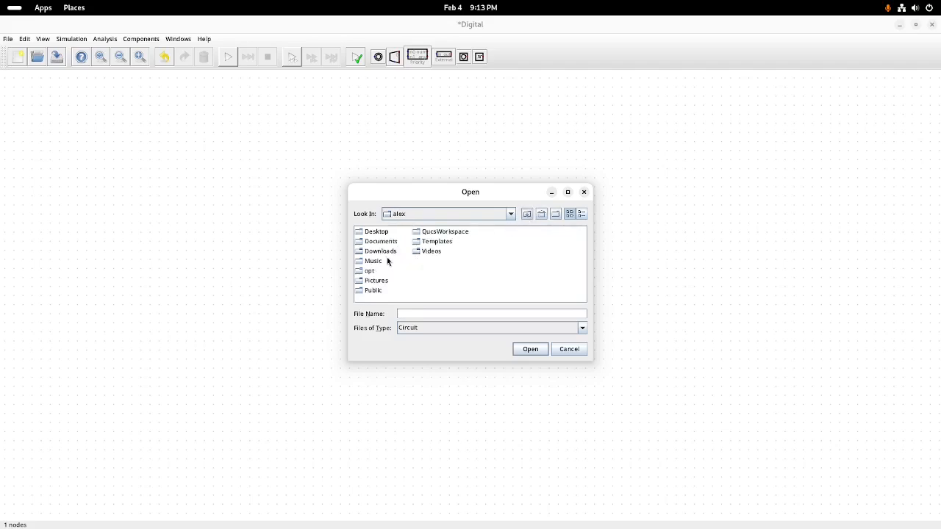
pyautogui.doubleClick(375, 232)
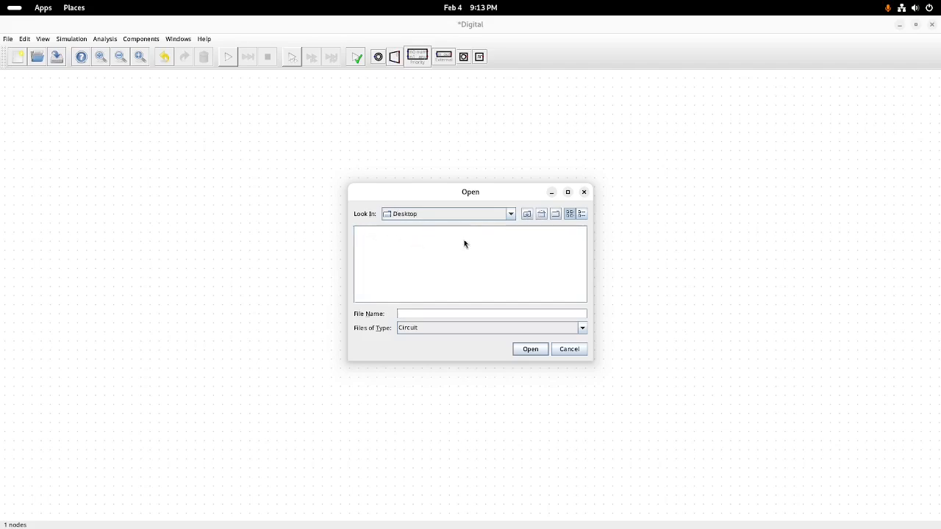
pyautogui.click(526, 214)
# Open the example circuit BASYS3_lightchase.dig from the Downloads/Digital/examples/hdl folder
pyautogui.doubleClick(377, 253)
pyautogui.doubleClick(372, 233)
pyautogui.doubleClick(370, 244)
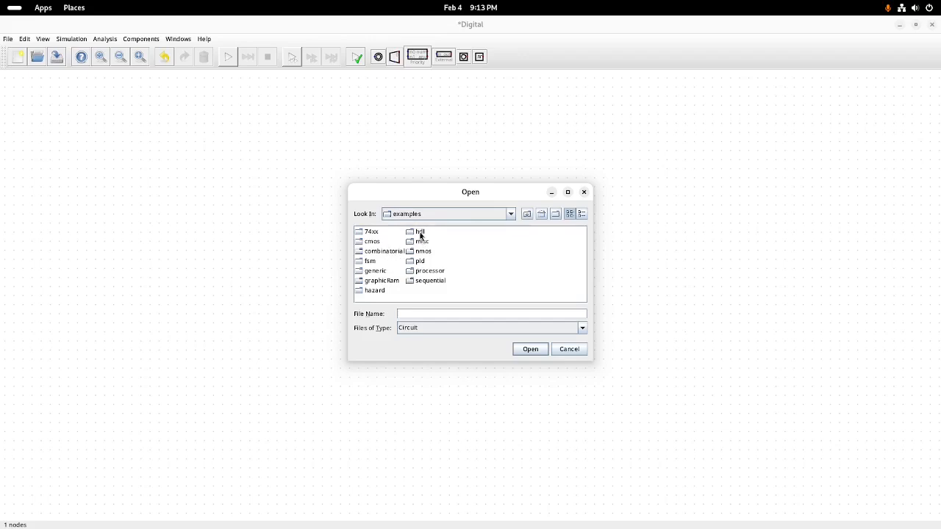
pyautogui.doubleClick(420, 232)
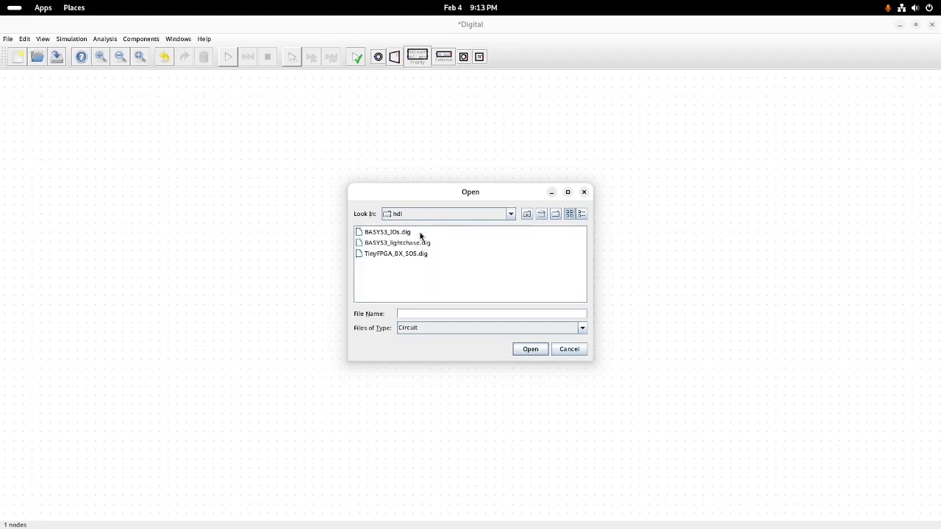
pyautogui.click(378, 245)
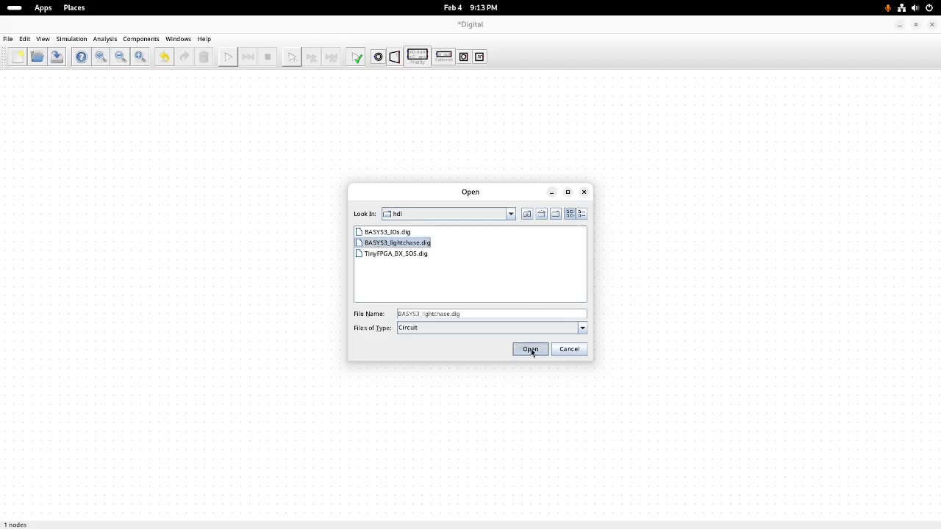
pyautogui.click(531, 350)
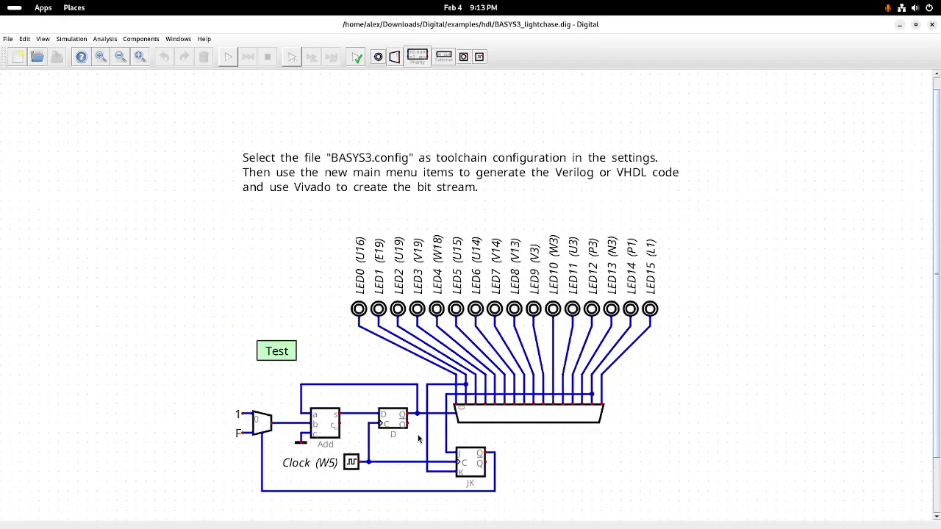
# Examine where the toolchain configuration file is chosen in the advanced settings, and leave the settings unchanged
pyautogui.scroll(1, 418, 439)
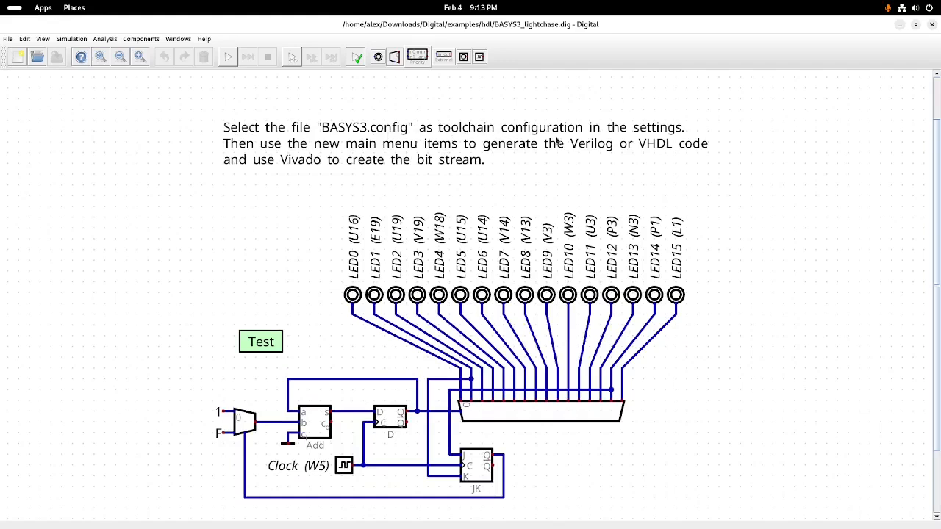
pyautogui.click(24, 39)
pyautogui.click(54, 243)
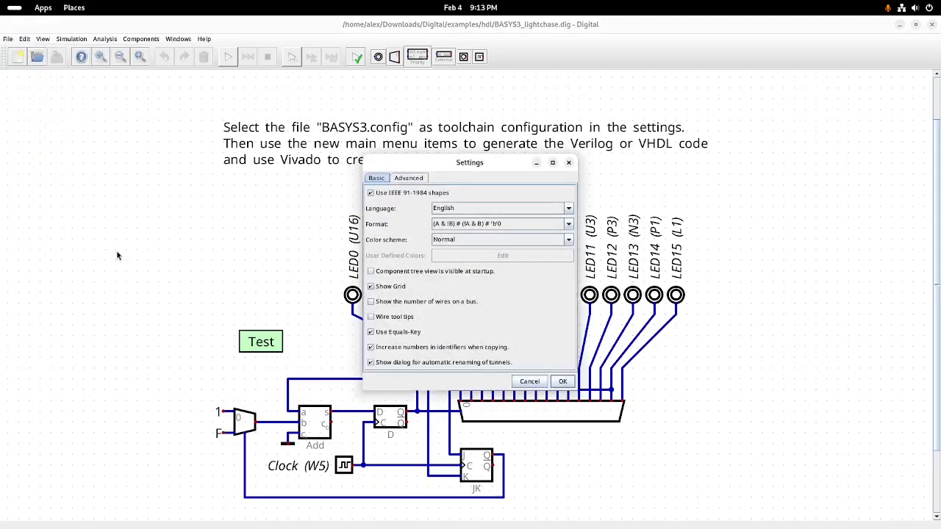
pyautogui.click(402, 181)
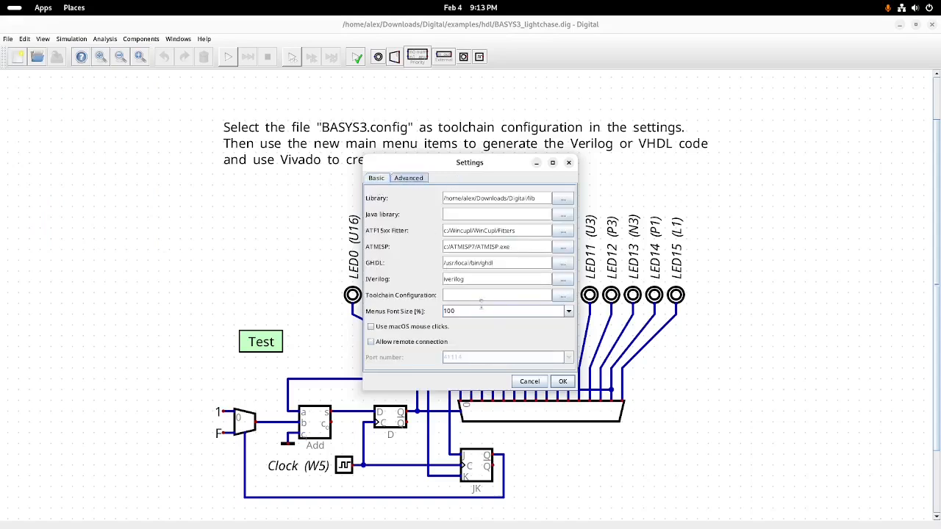
pyautogui.click(562, 295)
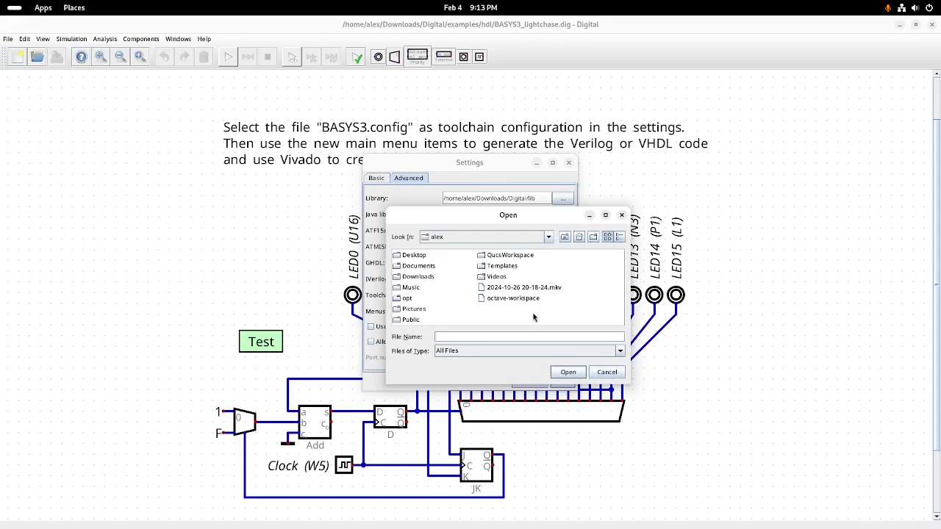
pyautogui.click(610, 373)
pyautogui.click(569, 163)
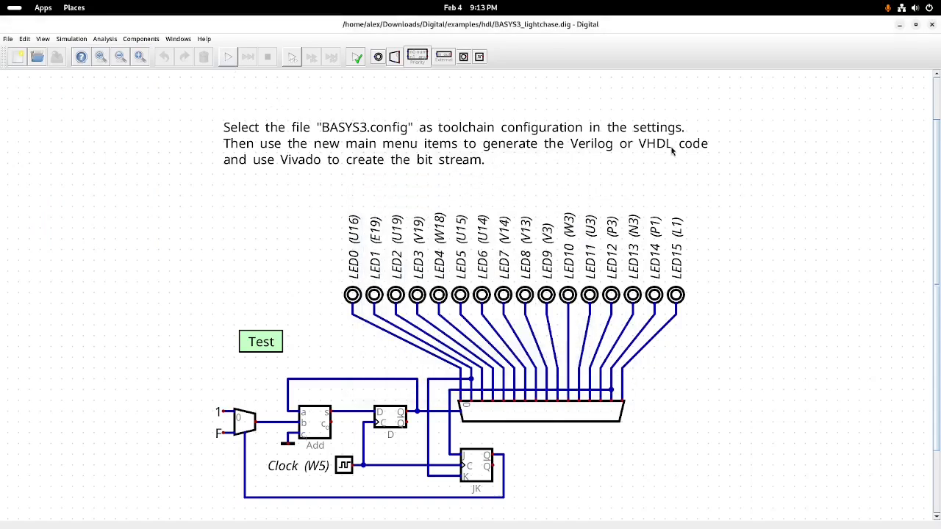
# Run the simulation of the BASYS3 light chase circuit to watch its LEDs, and stop it
pyautogui.click(229, 59)
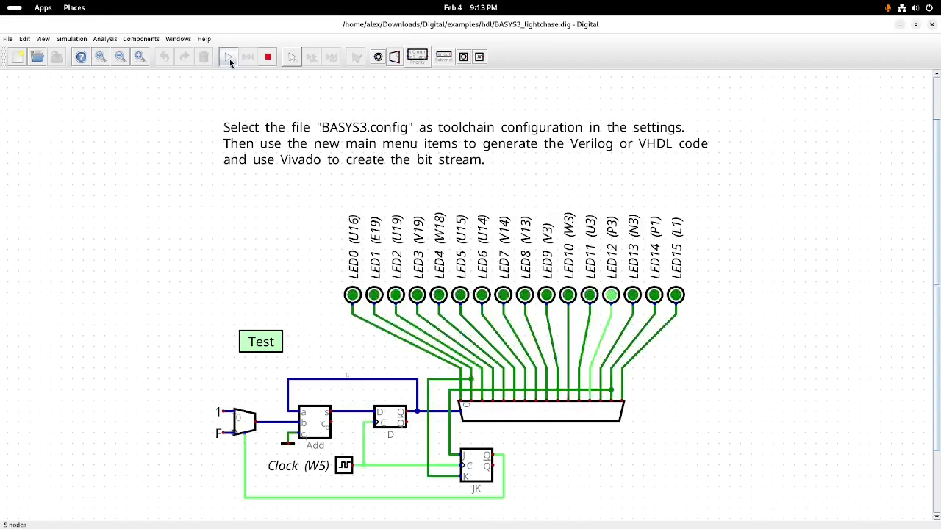
pyautogui.click(269, 58)
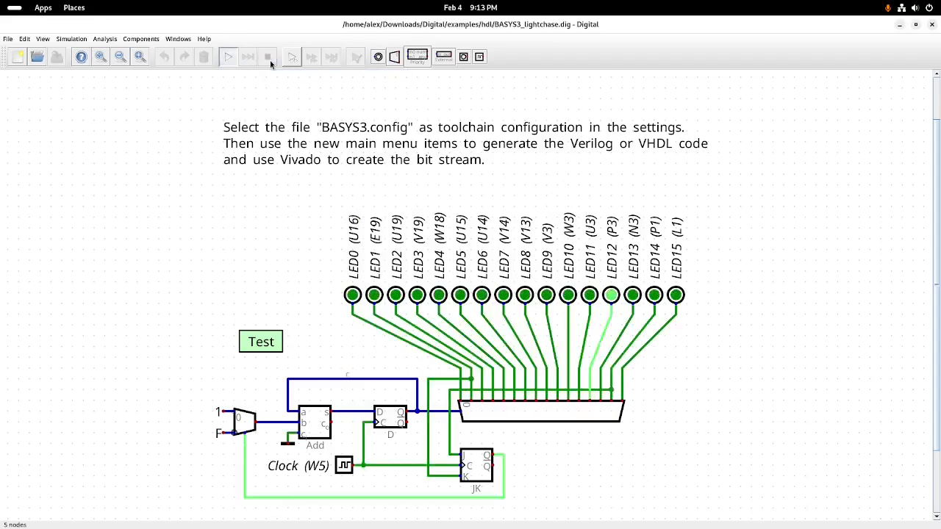
pyautogui.click(8, 39)
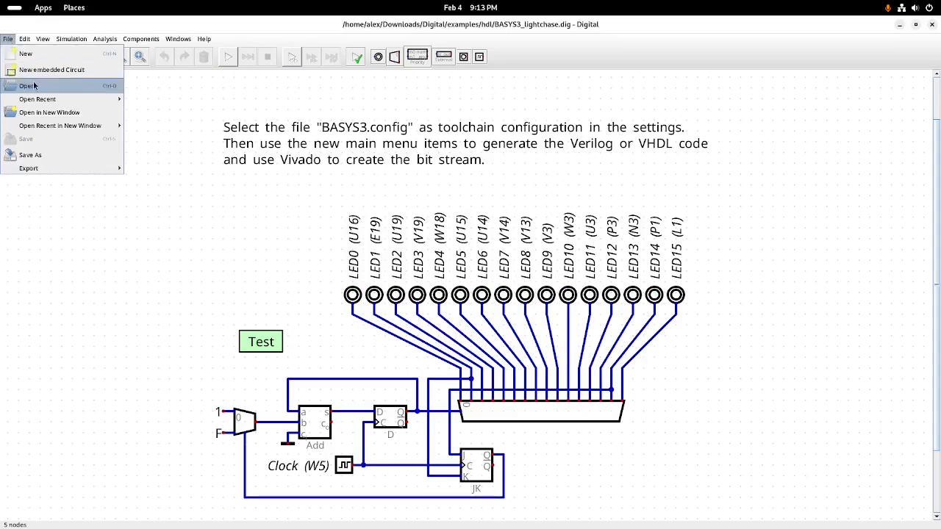
pyautogui.click(35, 86)
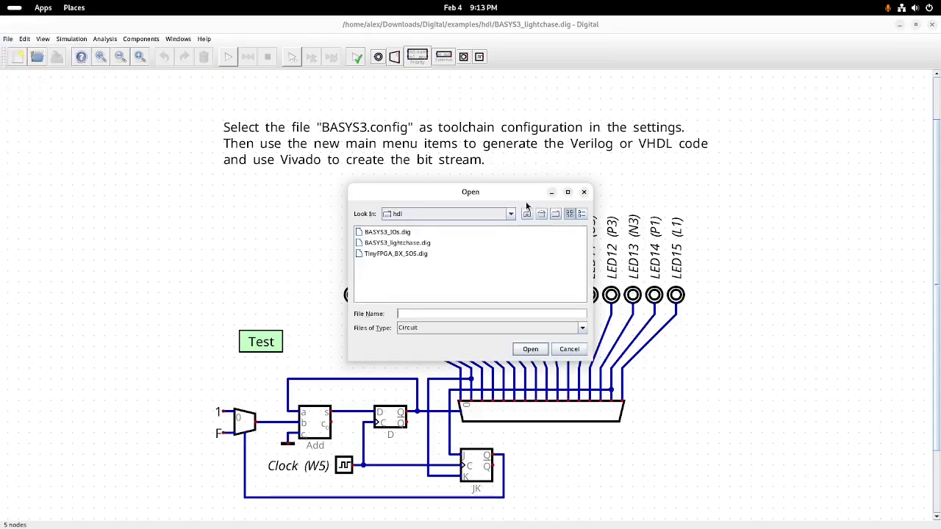
pyautogui.click(526, 213)
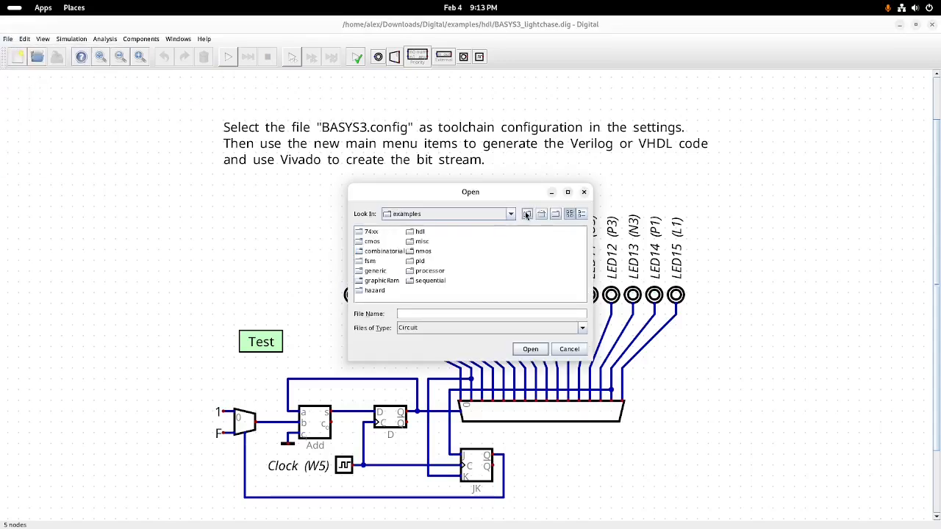
pyautogui.doubleClick(371, 262)
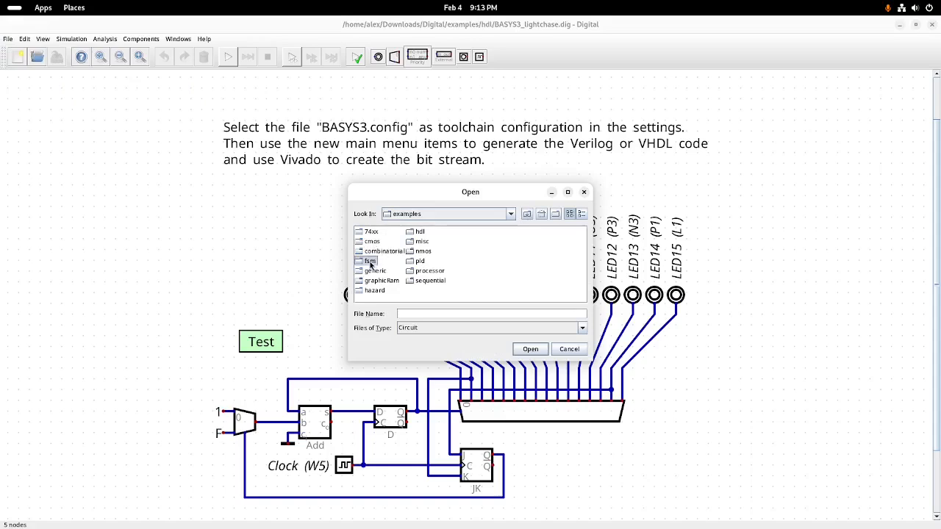
pyautogui.click(527, 214)
pyautogui.click(584, 193)
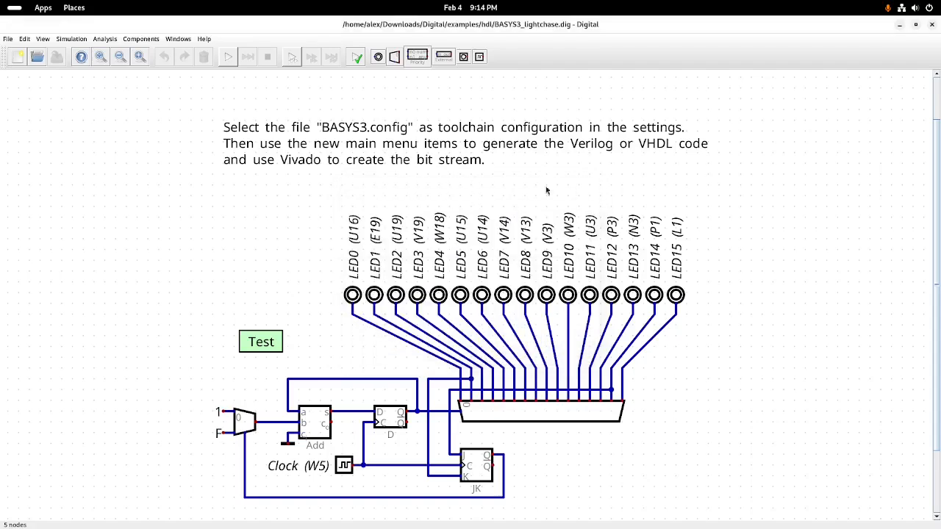
# Open the example trafficLightMedwedew.fsm from the fsm folder in the Finite State Machine editor, view it and close the editor
pyautogui.click(107, 41)
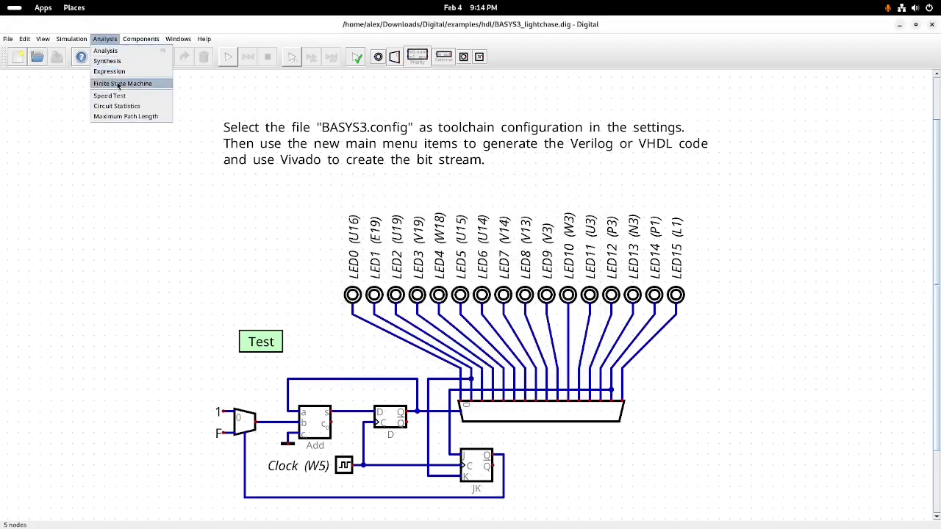
pyautogui.click(117, 83)
pyautogui.click(283, 126)
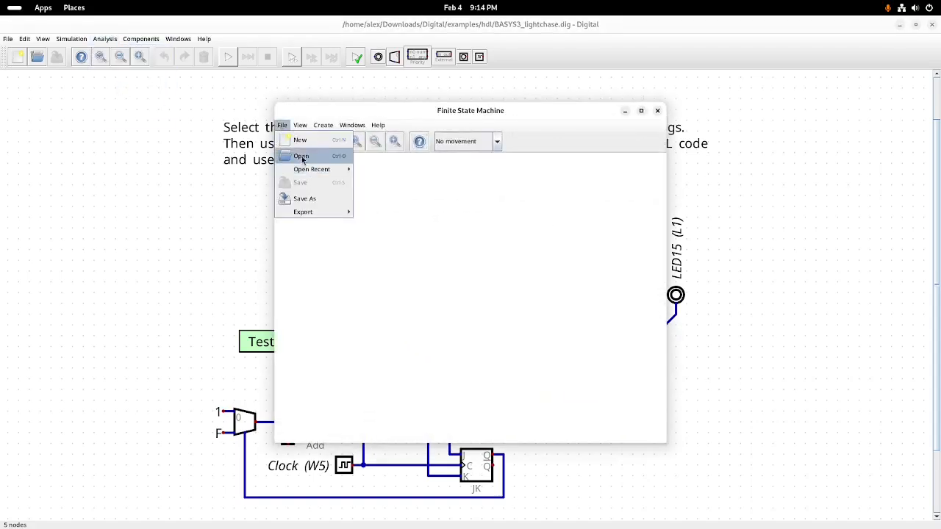
pyautogui.click(300, 156)
pyautogui.click(524, 215)
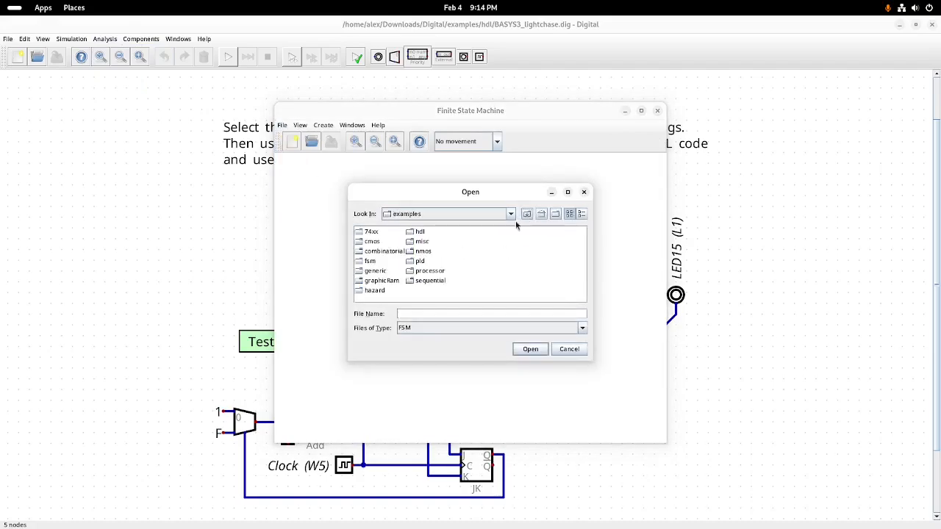
pyautogui.doubleClick(364, 261)
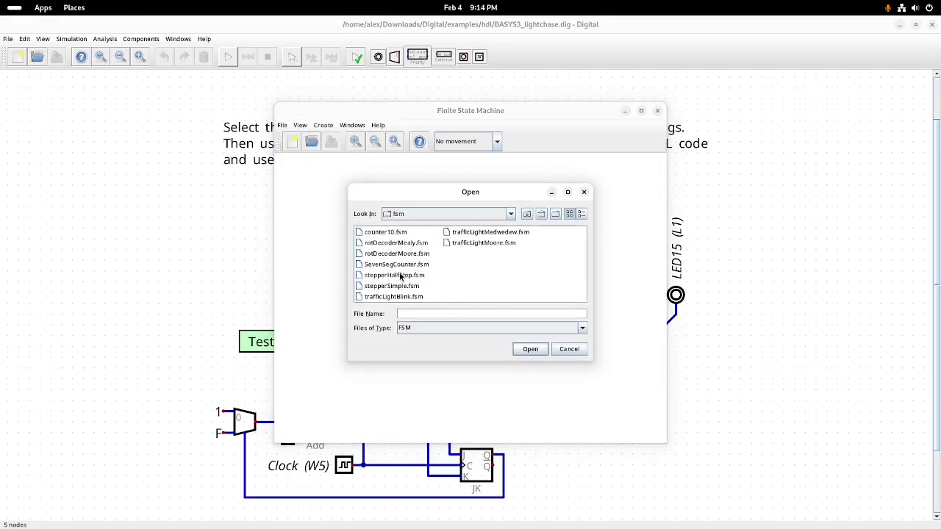
pyautogui.click(480, 243)
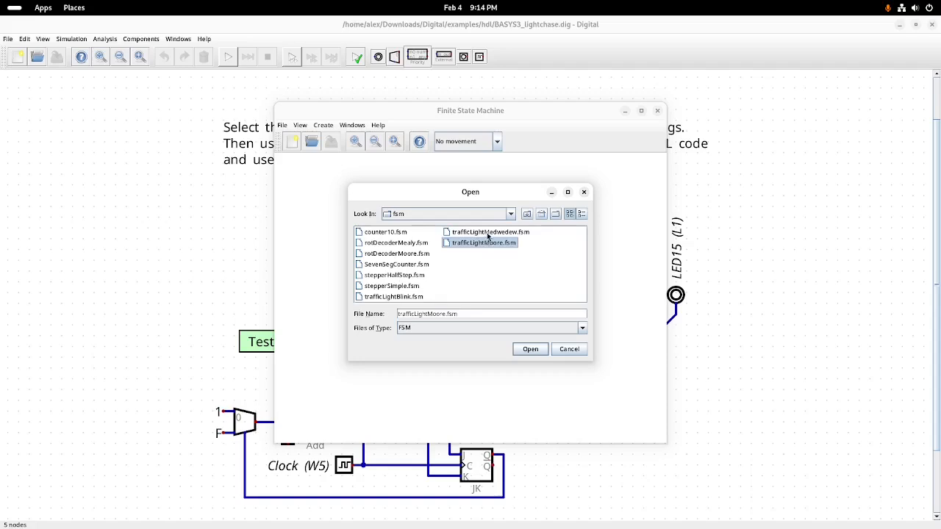
pyautogui.click(489, 232)
pyautogui.click(531, 350)
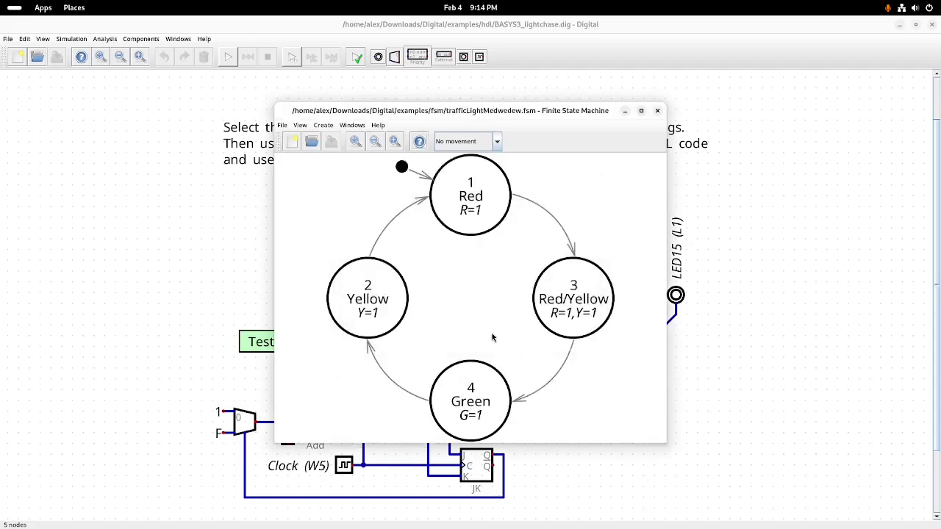
pyautogui.click(658, 111)
# Open the example circuit TestBarrelShifter.dig from the generic/barrelShifter folder of the examples
pyautogui.click(8, 39)
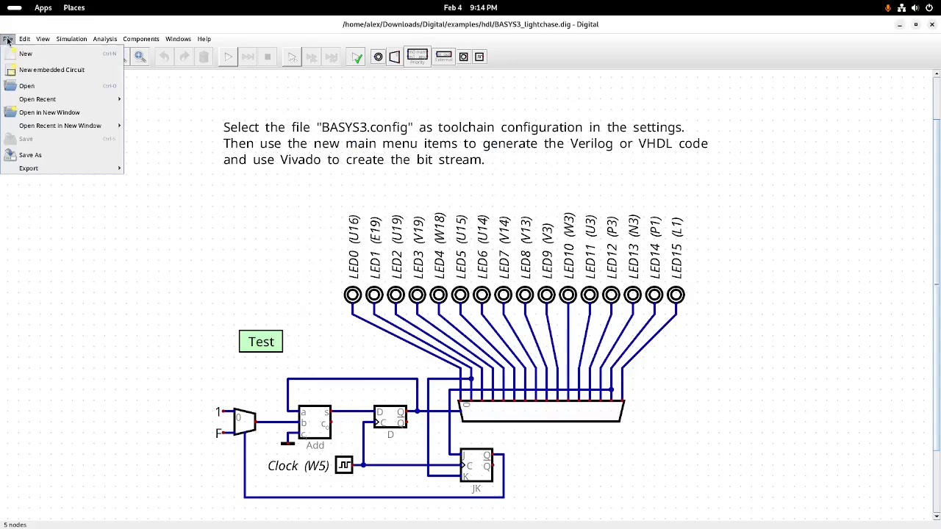
pyautogui.click(29, 83)
pyautogui.click(527, 214)
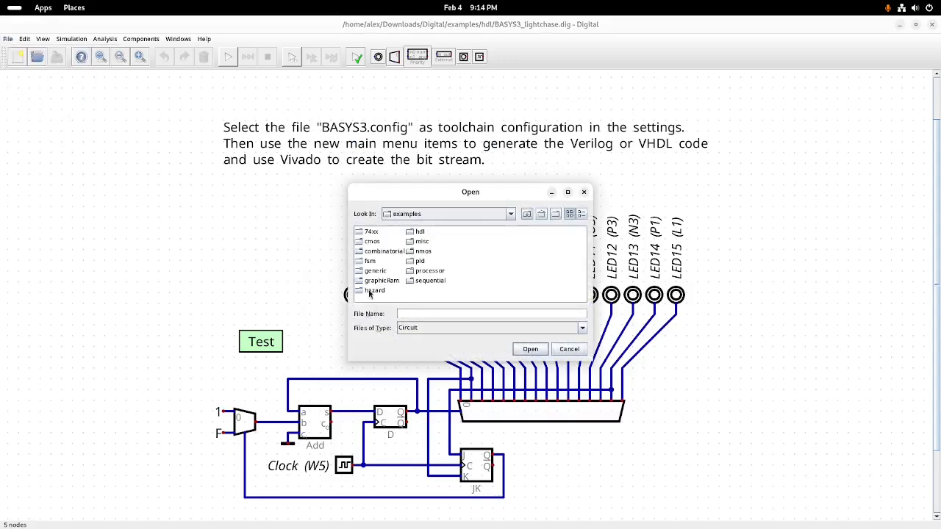
pyautogui.doubleClick(370, 270)
pyautogui.click(380, 233)
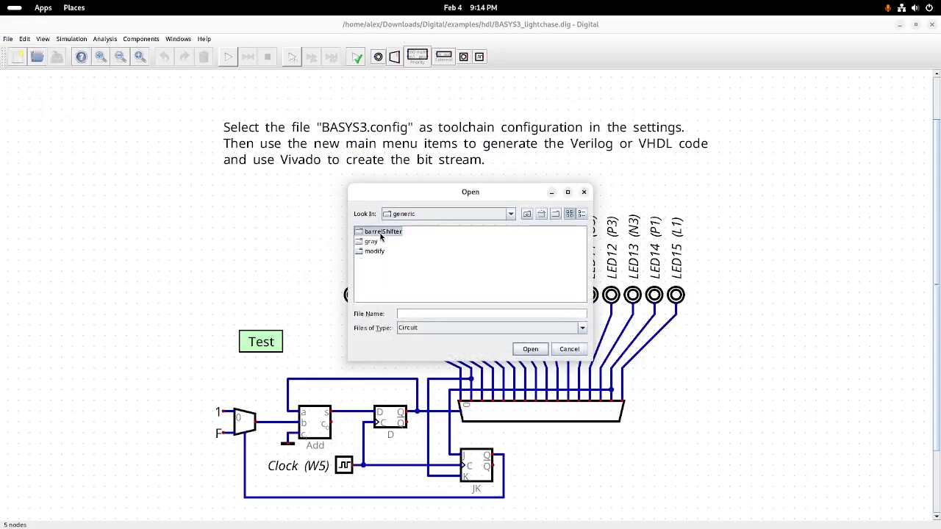
pyautogui.doubleClick(380, 233)
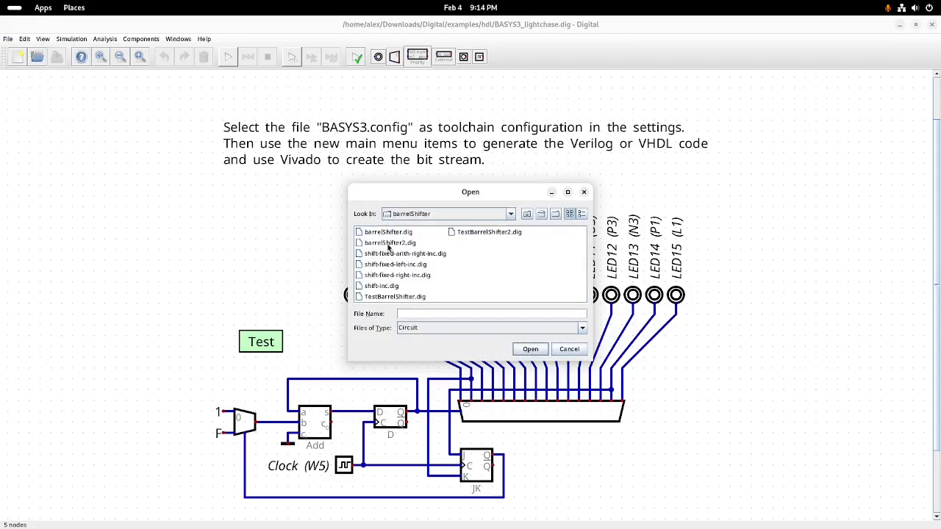
pyautogui.click(379, 297)
pyautogui.click(525, 350)
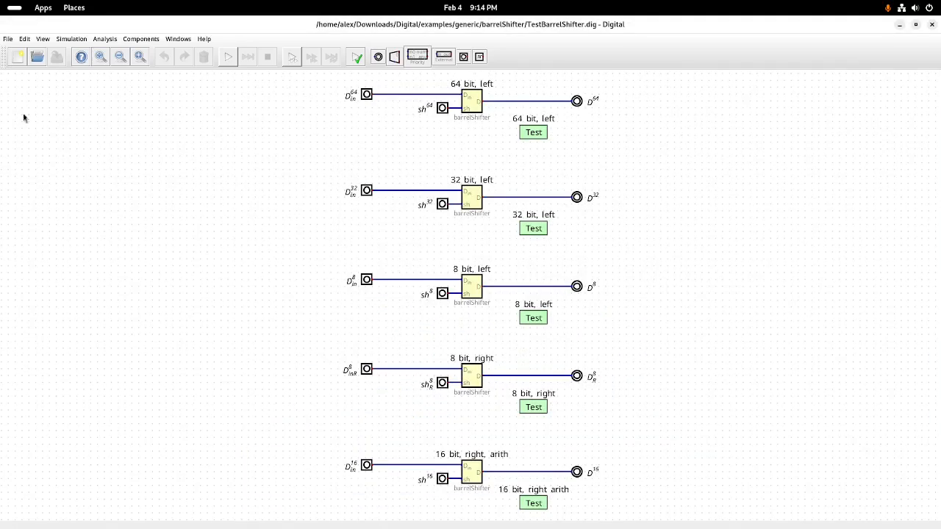
# Open the example circuit HazardA.dig from the hazard folder of the examples
pyautogui.click(8, 39)
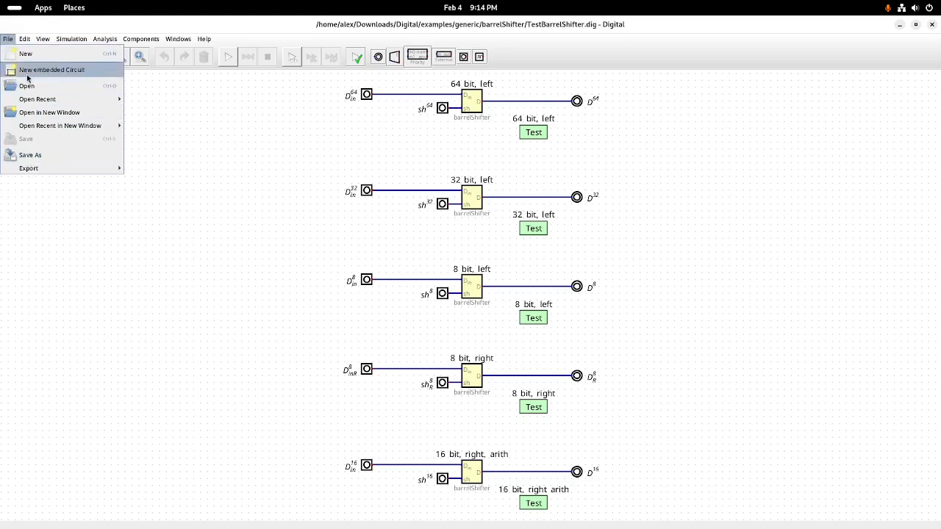
pyautogui.moveTo(34, 104)
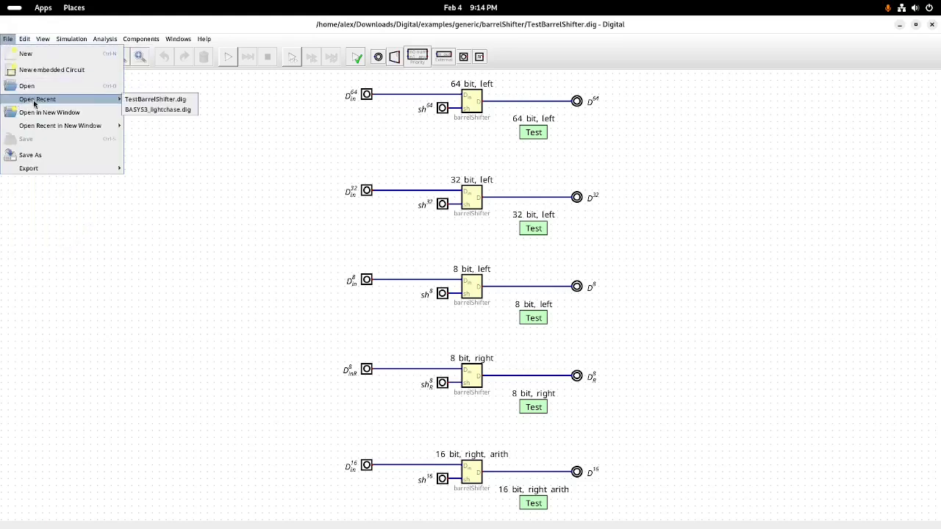
pyautogui.click(33, 86)
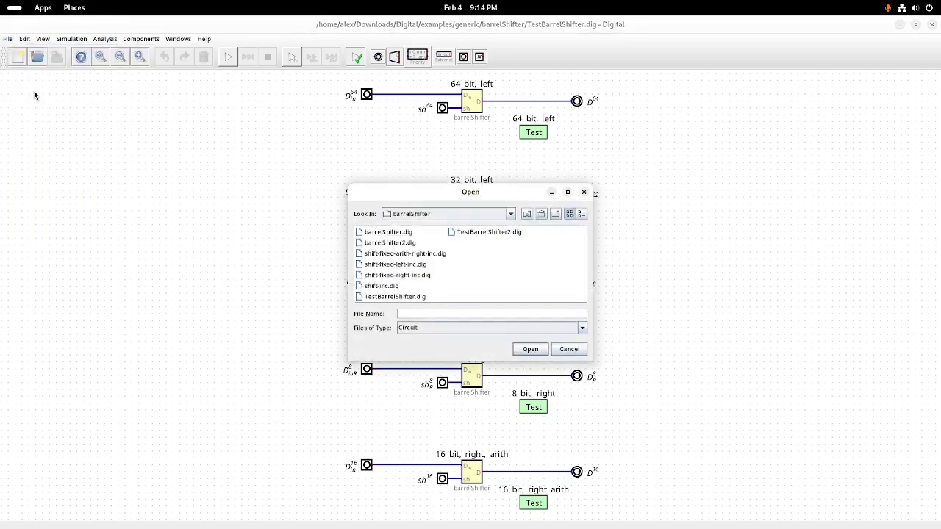
pyautogui.click(527, 216)
pyautogui.click(529, 215)
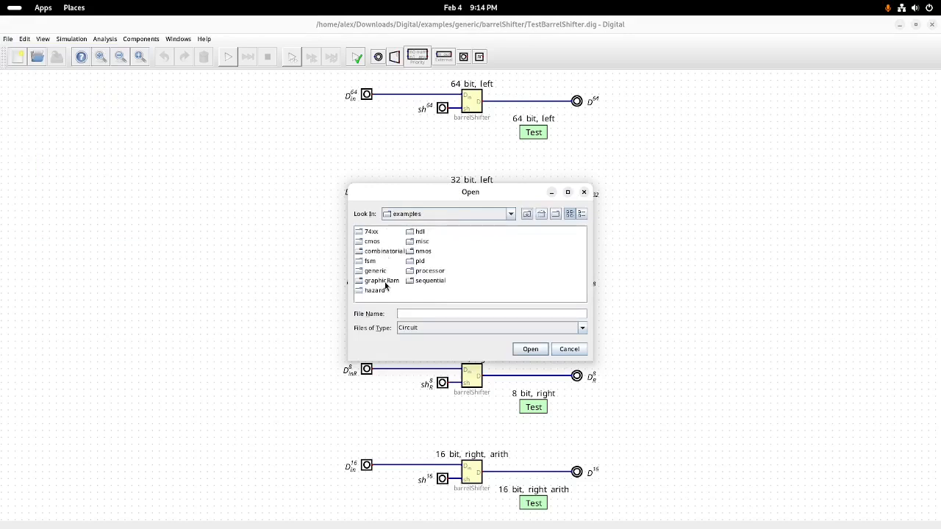
pyautogui.doubleClick(375, 290)
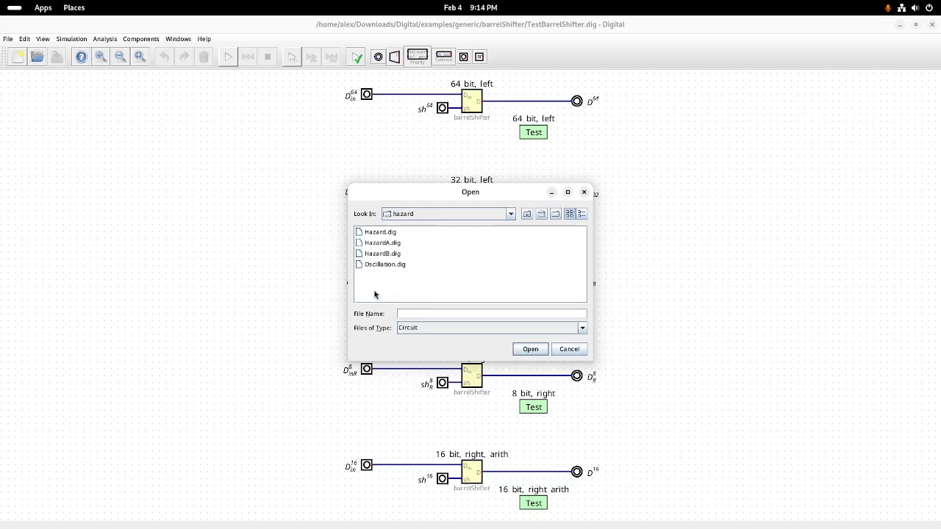
pyautogui.click(377, 245)
pyautogui.doubleClick(376, 244)
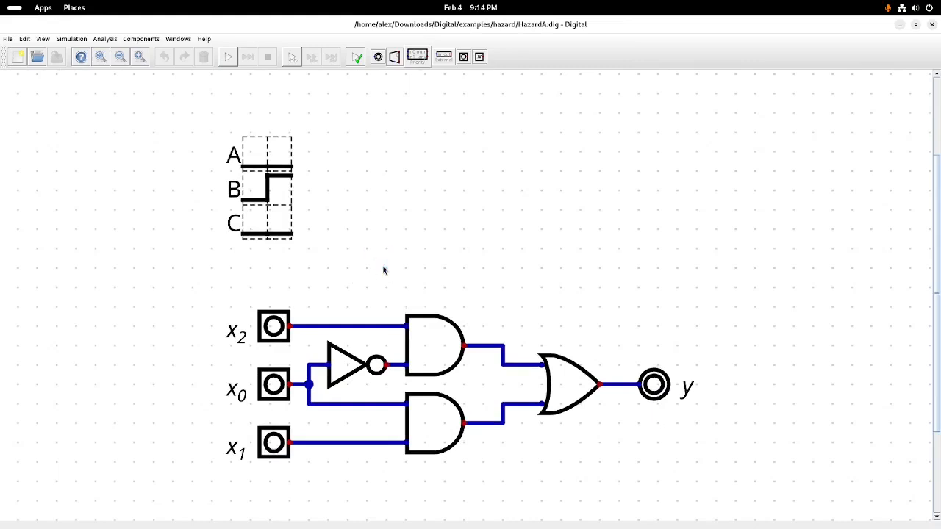
# Start single gate stepping of the HazardA circuit, switch input x0 on and advance gate by gate until the signals settle
pyautogui.click(274, 331)
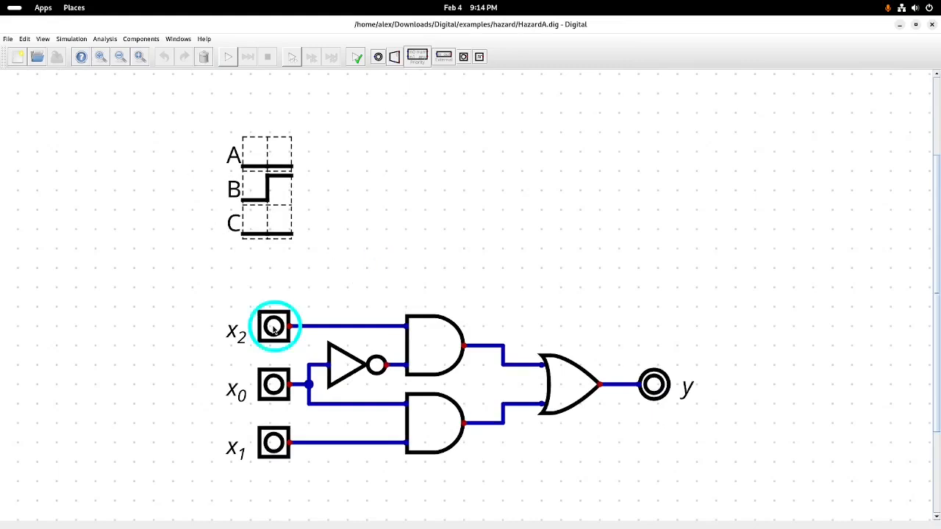
pyautogui.click(80, 39)
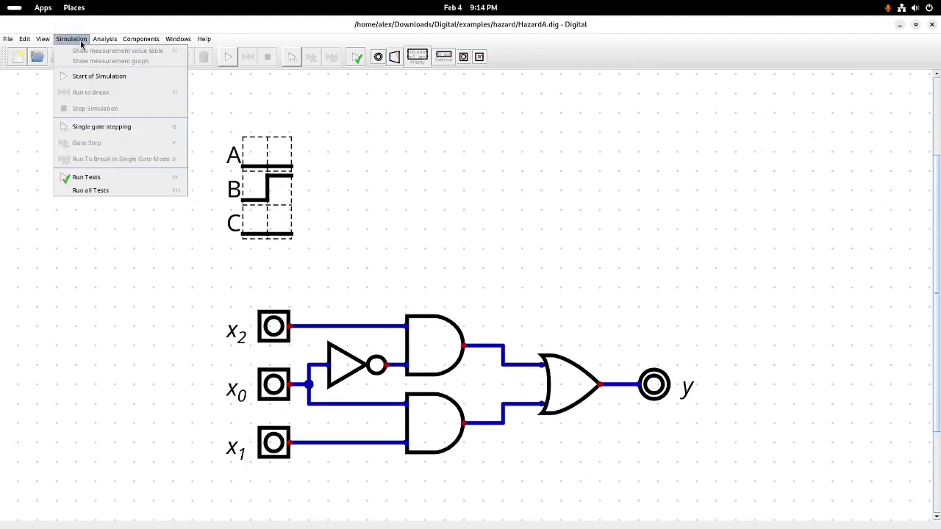
pyautogui.click(105, 130)
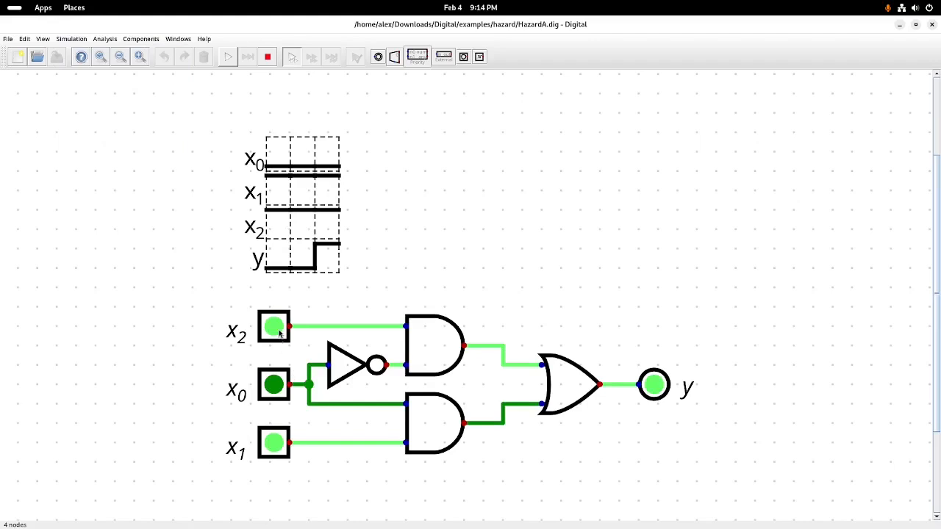
pyautogui.click(276, 393)
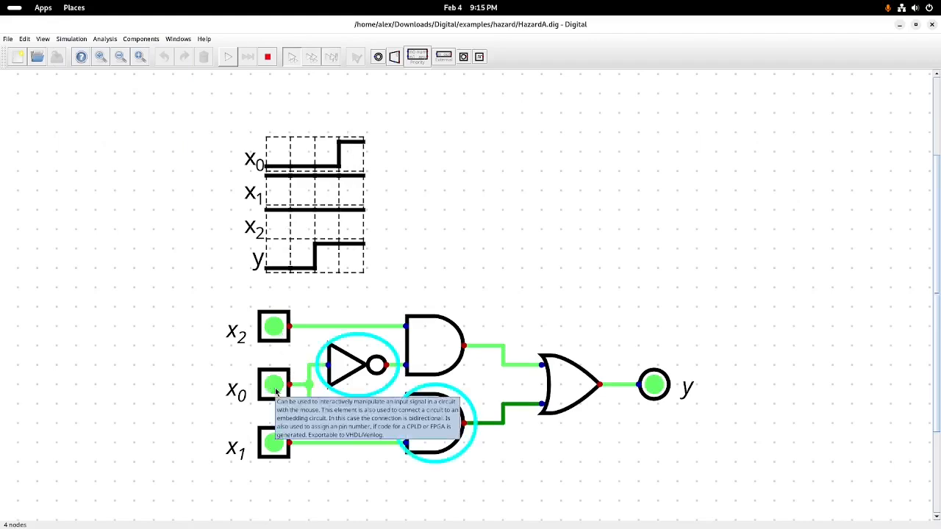
pyautogui.press('v')
pyautogui.press('v')
pyautogui.press('v')
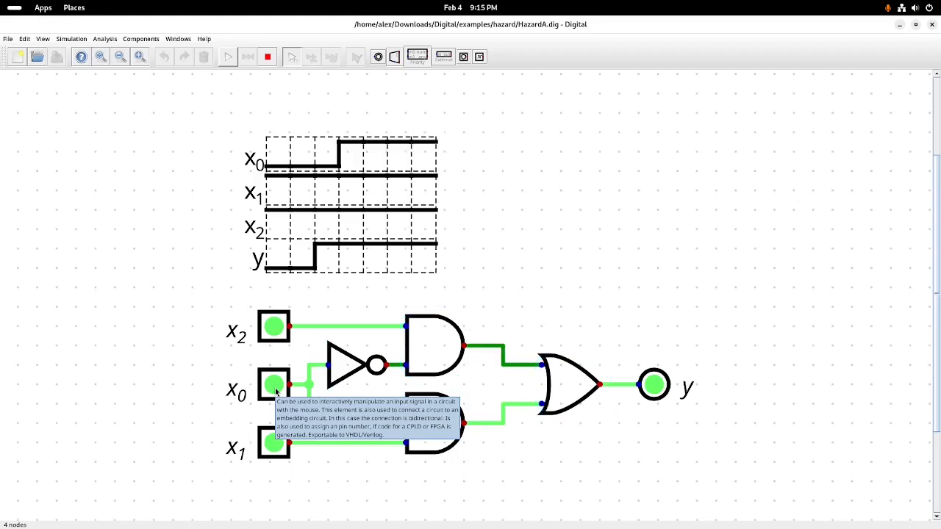
# Switch input x0 off and advance the simulation three gate steps to trace the hazard on output y
pyautogui.click(275, 392)
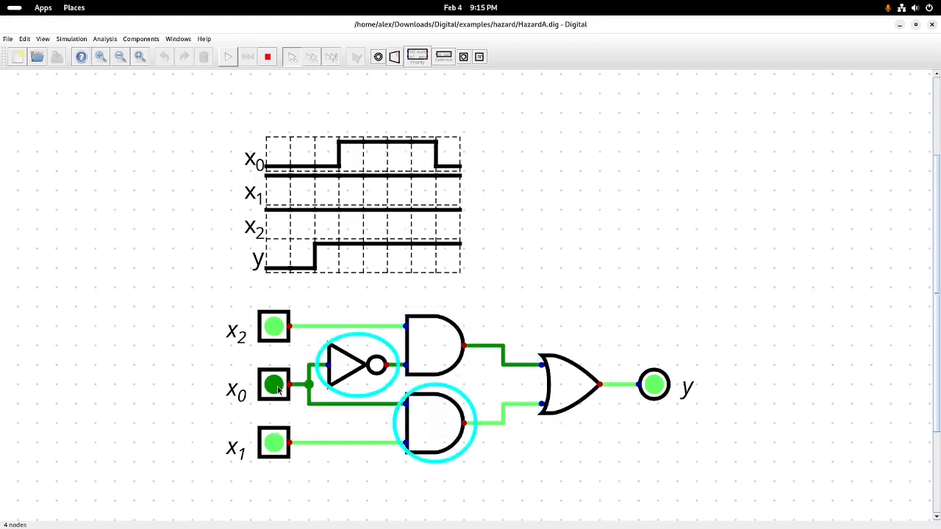
pyautogui.press('v')
pyautogui.press('v')
pyautogui.press('v')
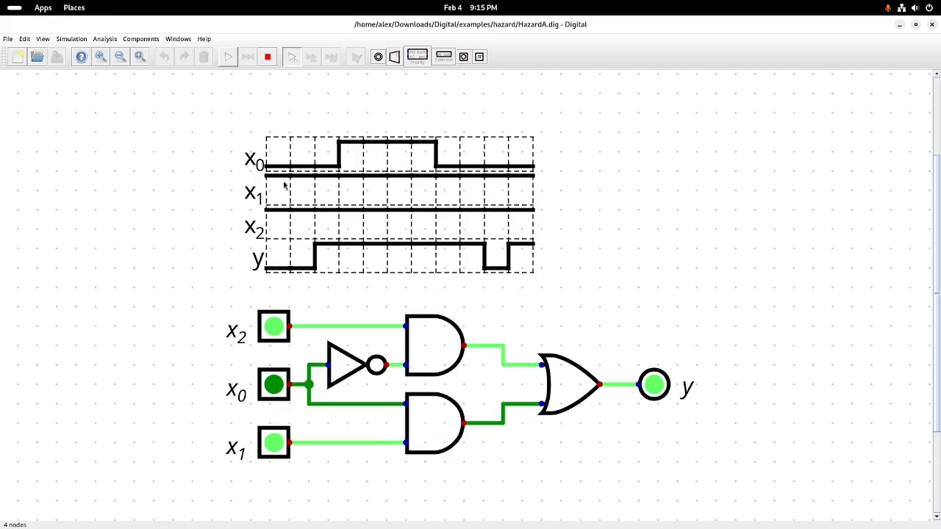
# Look up the Data Graph component among the IO components, and view the single gate step measurement graph and close it
pyautogui.click(143, 40)
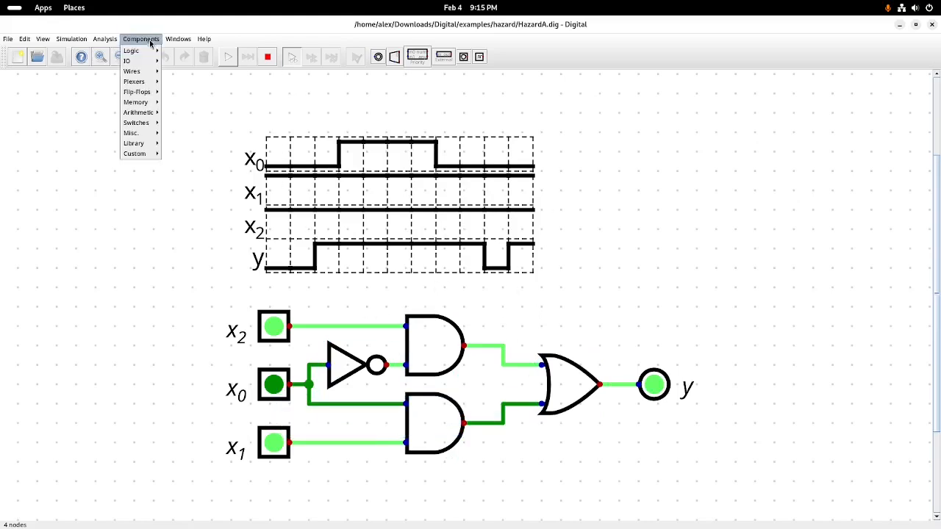
pyautogui.moveTo(151, 59)
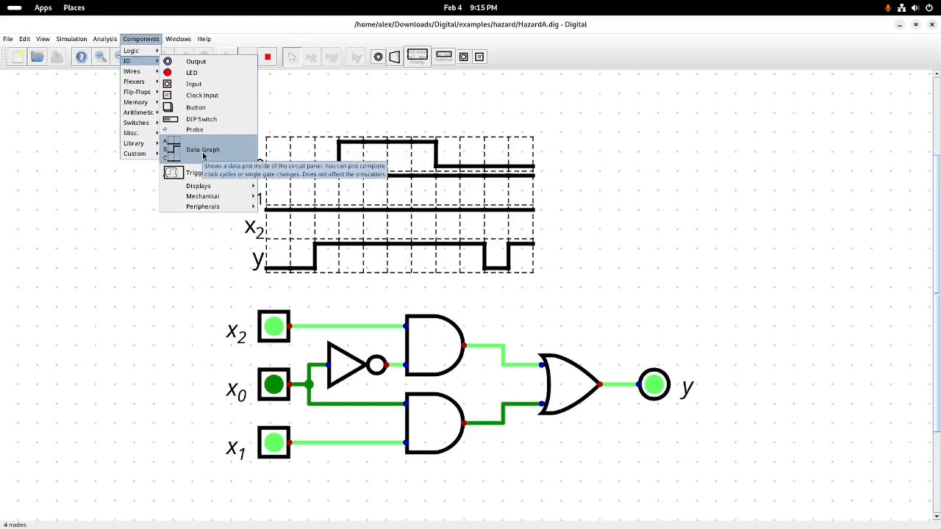
pyautogui.moveTo(64, 44)
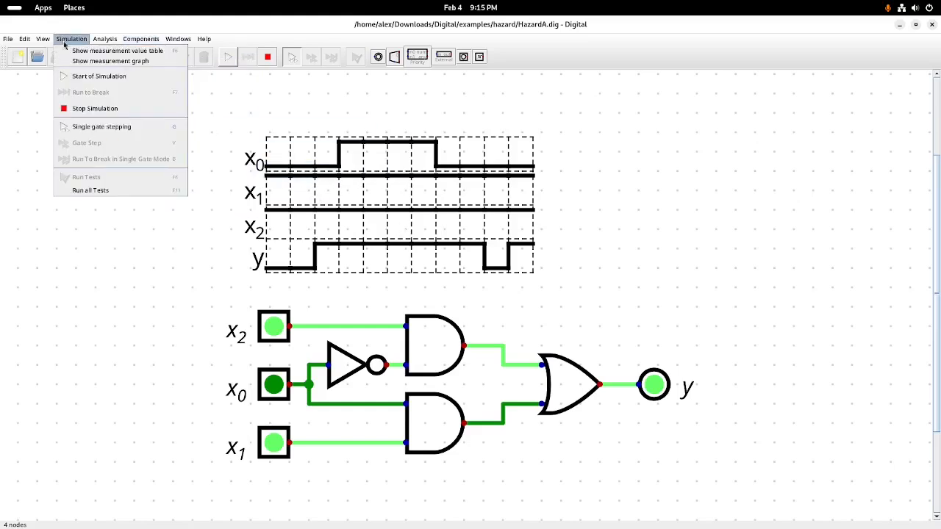
pyautogui.click(110, 61)
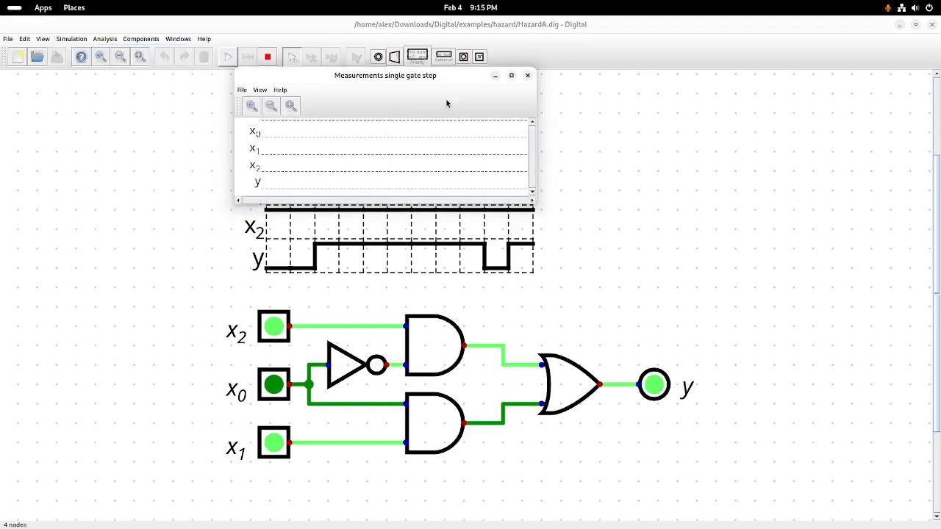
pyautogui.click(528, 75)
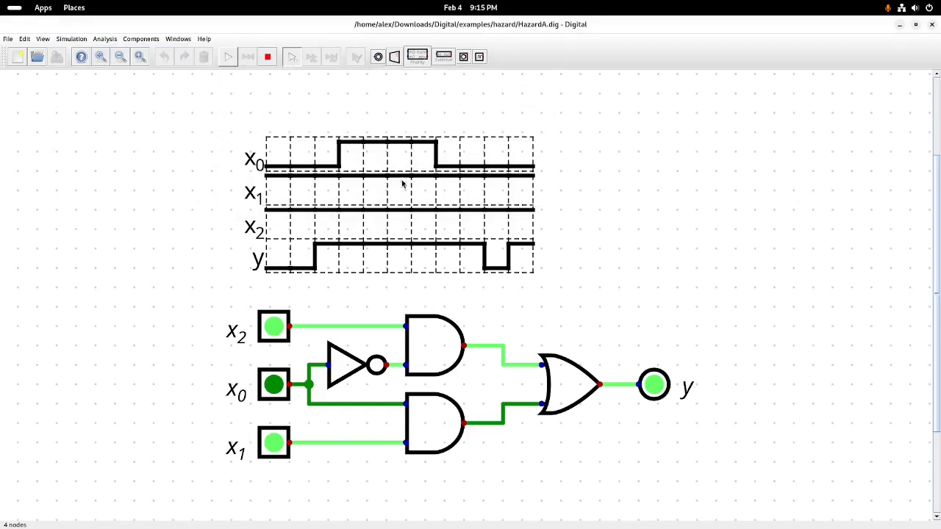
# Stop the simulation and view the settings of the data graph in the circuit, leaving them unchanged
pyautogui.click(268, 57)
pyautogui.doubleClick(269, 166)
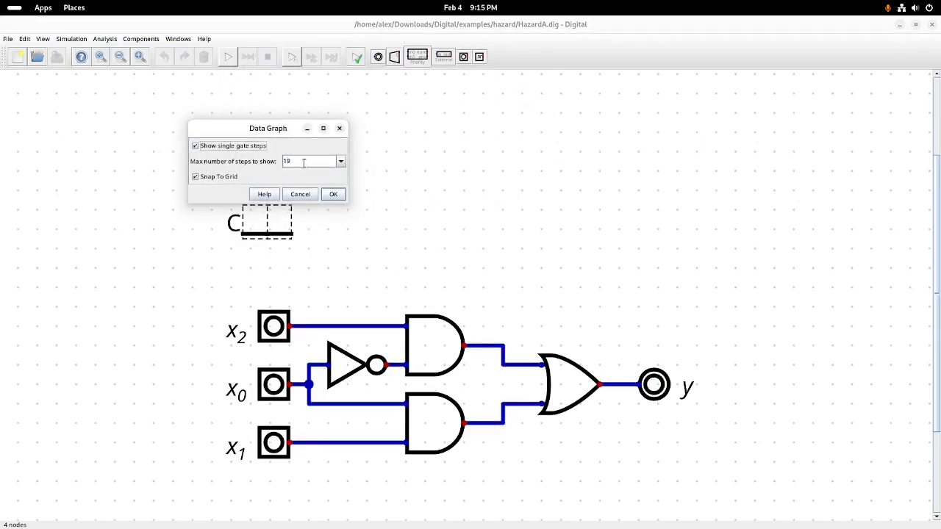
pyautogui.click(339, 129)
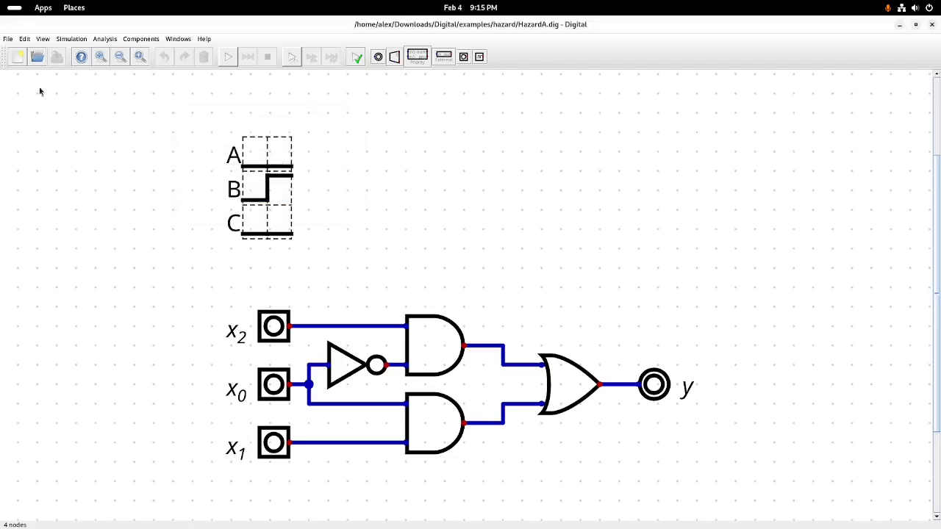
# Open the example circuit Oscillation.dig from the hazard folder
pyautogui.click(8, 38)
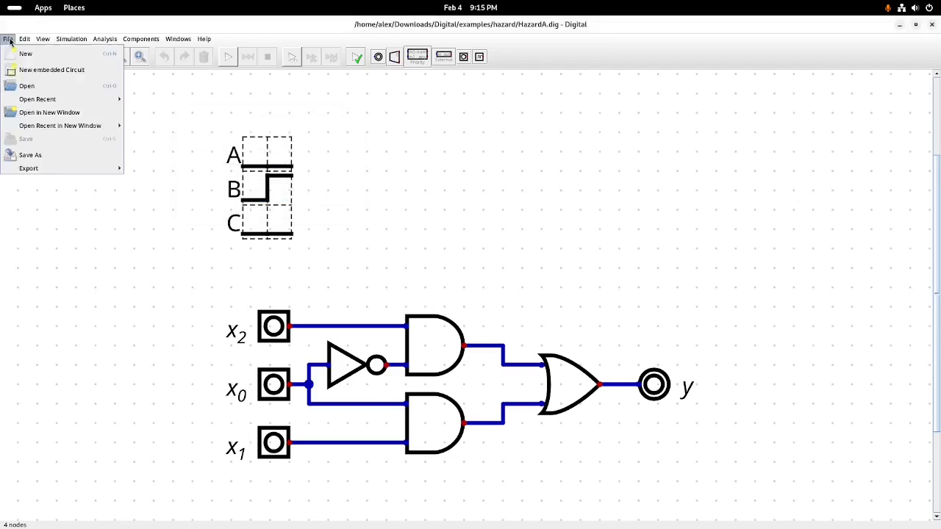
pyautogui.click(40, 86)
pyautogui.click(397, 265)
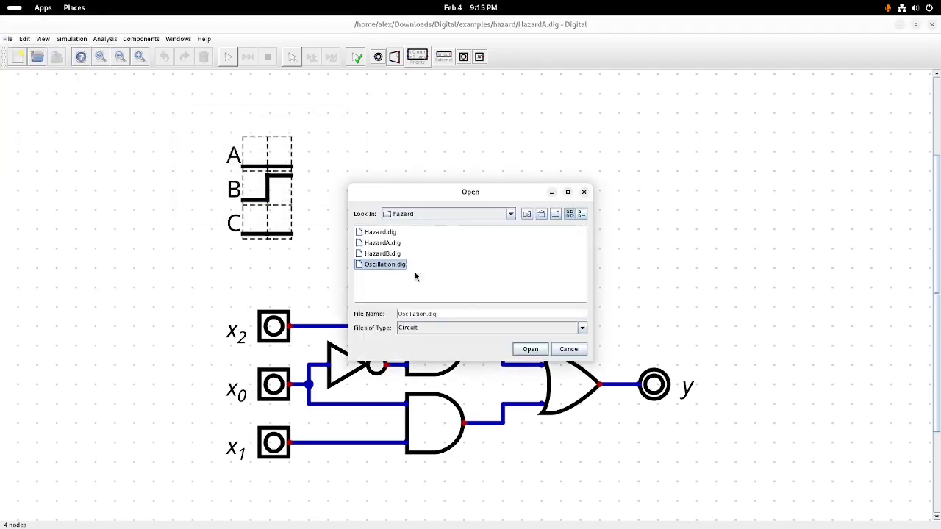
pyautogui.click(530, 350)
pyautogui.scroll(-3, 467, 338)
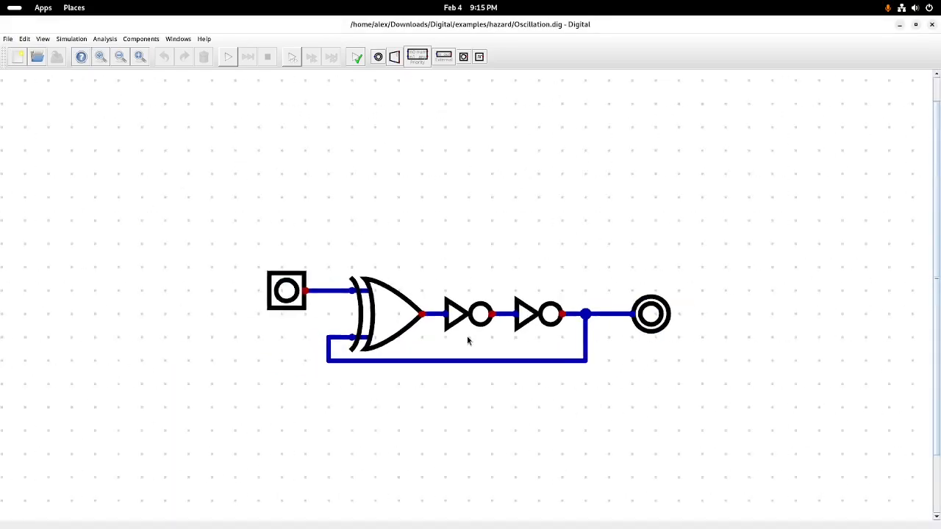
pyautogui.scroll(2, 467, 336)
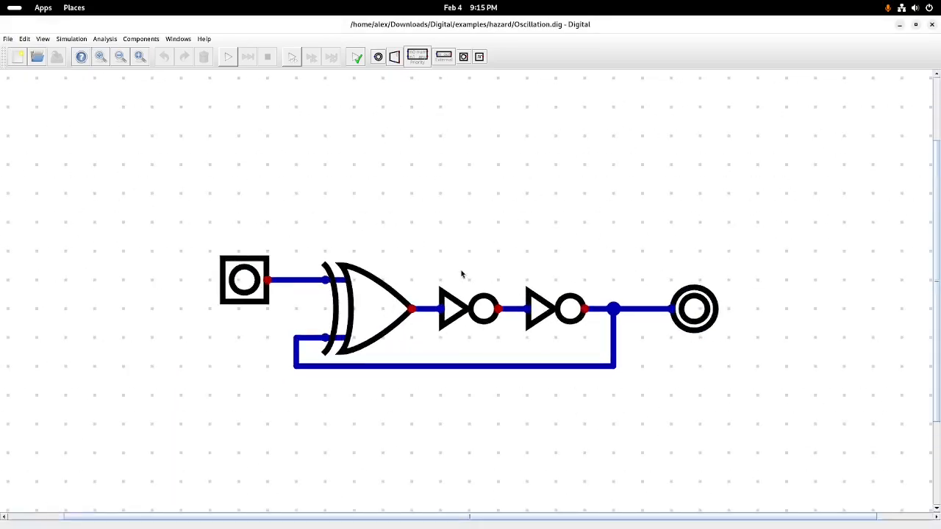
# Run the oscillation circuit in single gate stepping mode with its input switched on, and dismiss the resulting message
pyautogui.click(65, 38)
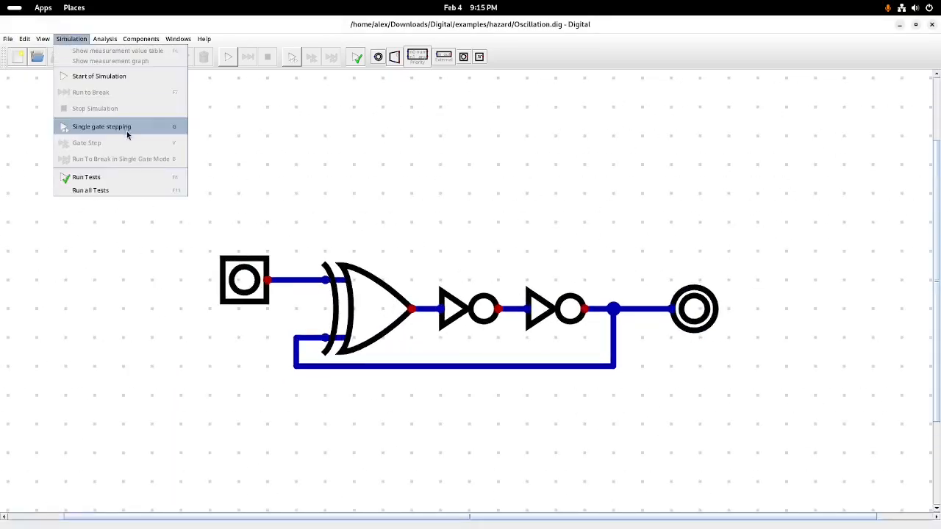
pyautogui.click(101, 126)
pyautogui.click(246, 289)
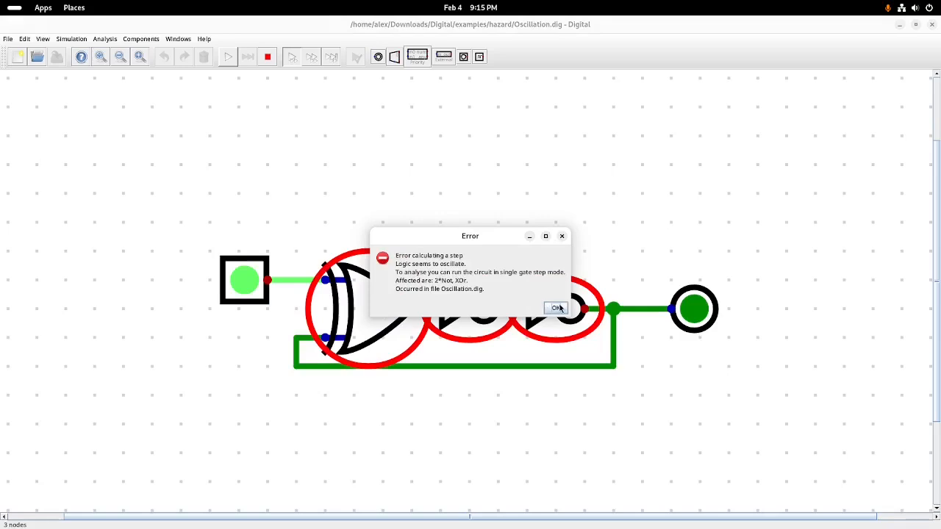
pyautogui.click(556, 309)
pyautogui.click(211, 166)
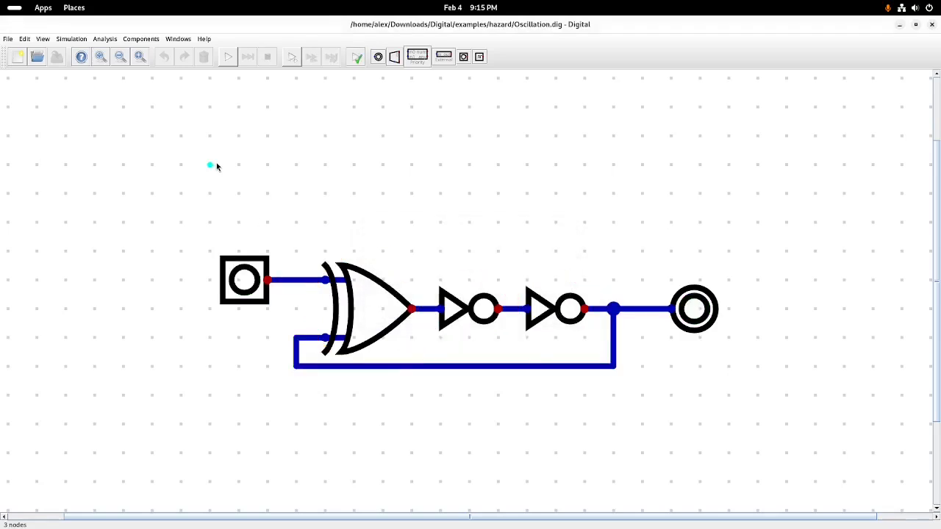
# Start the normal simulation of the oscillation circuit, switch its input on and dismiss the resulting message
pyautogui.click(72, 40)
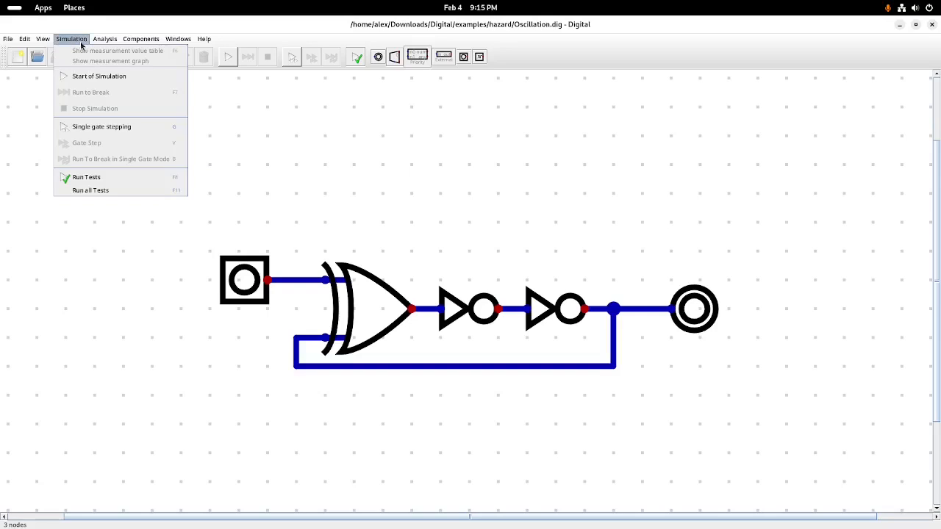
pyautogui.click(290, 239)
pyautogui.click(226, 61)
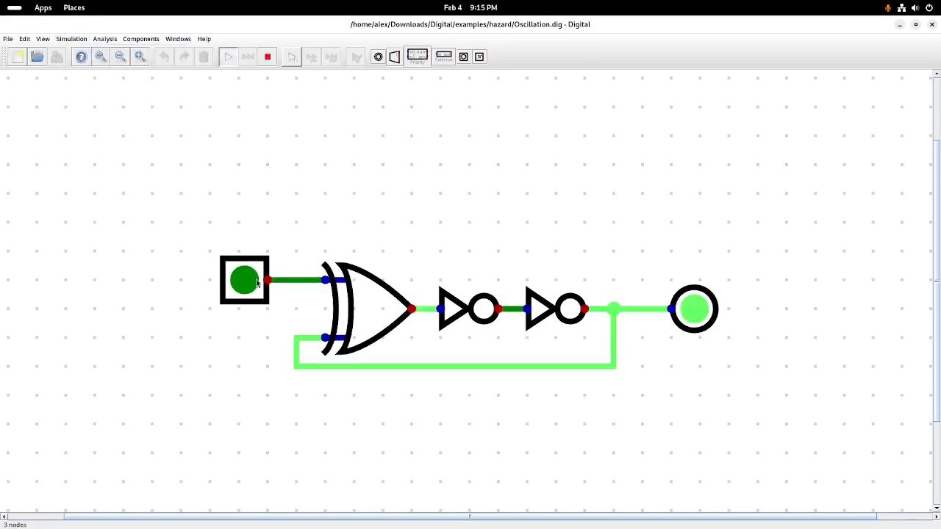
pyautogui.click(247, 283)
pyautogui.click(553, 308)
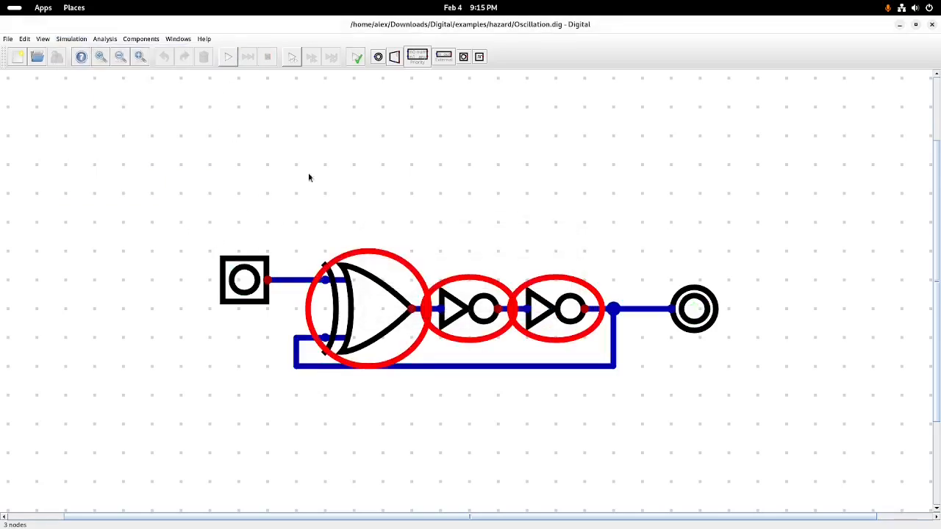
# Open the example circuit inverterNmos.dig from the nmos folder
pyautogui.click(71, 41)
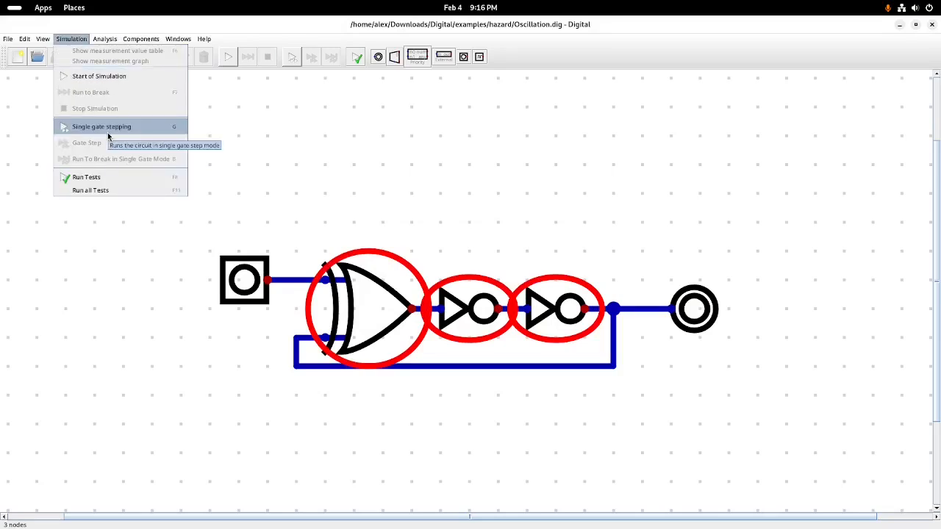
pyautogui.click(15, 94)
pyautogui.click(9, 41)
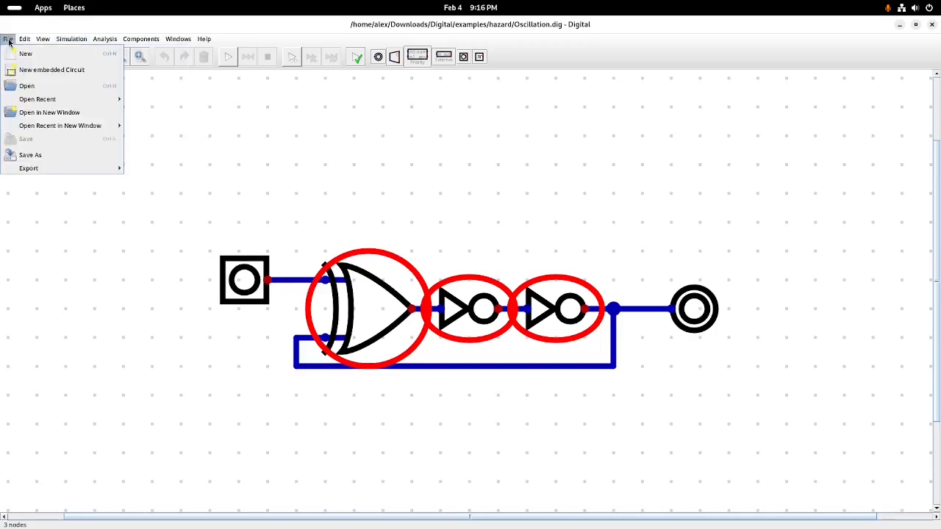
pyautogui.click(46, 91)
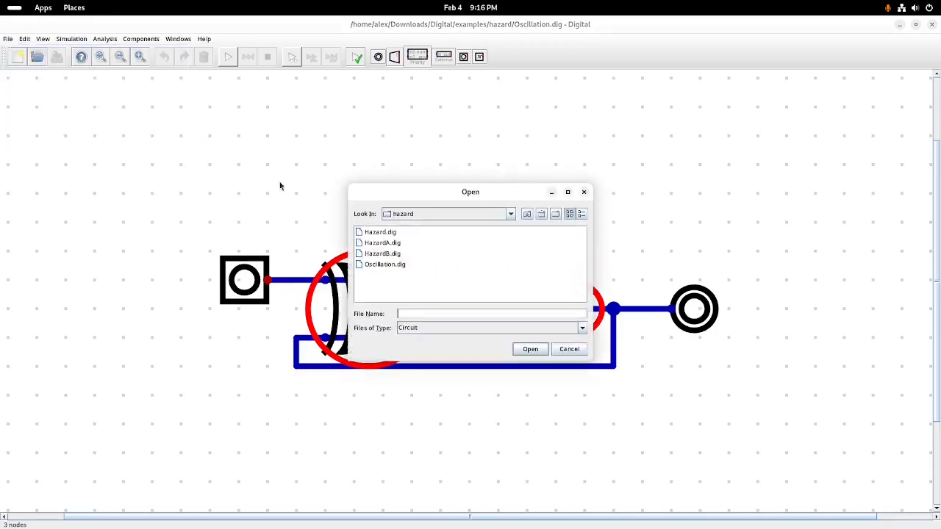
pyautogui.click(527, 214)
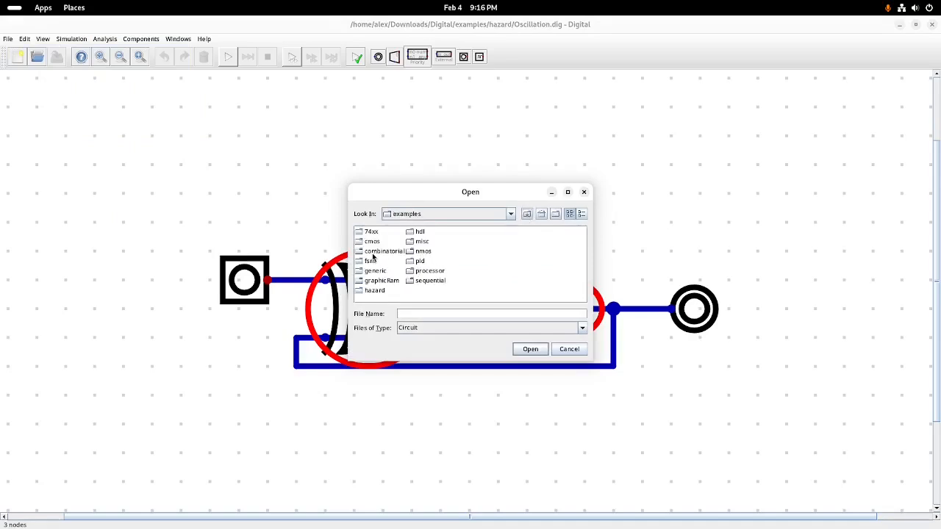
pyautogui.doubleClick(422, 243)
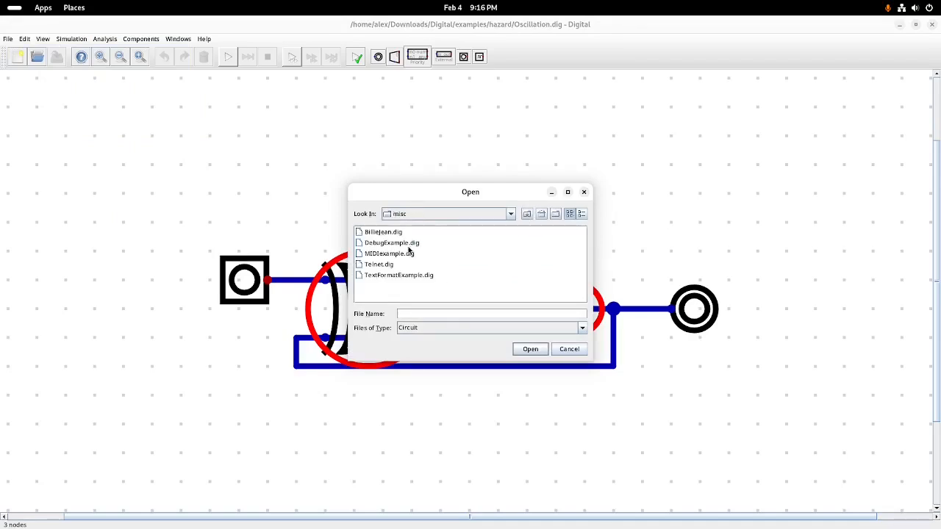
pyautogui.click(526, 215)
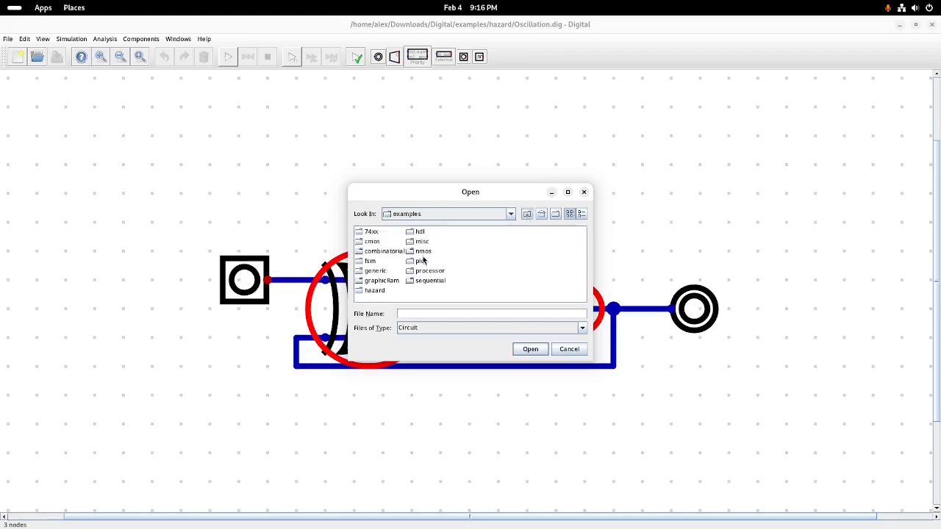
pyautogui.click(424, 253)
pyautogui.doubleClick(414, 256)
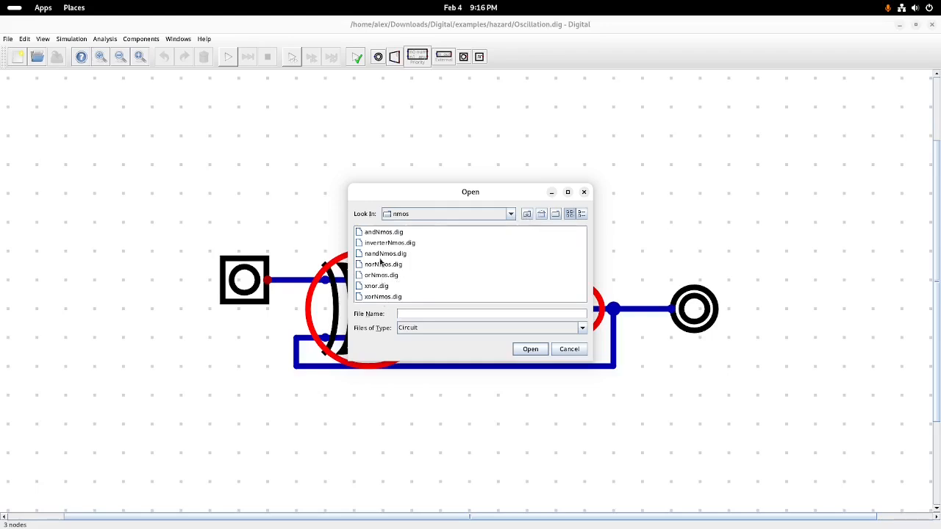
pyautogui.click(378, 244)
pyautogui.click(530, 349)
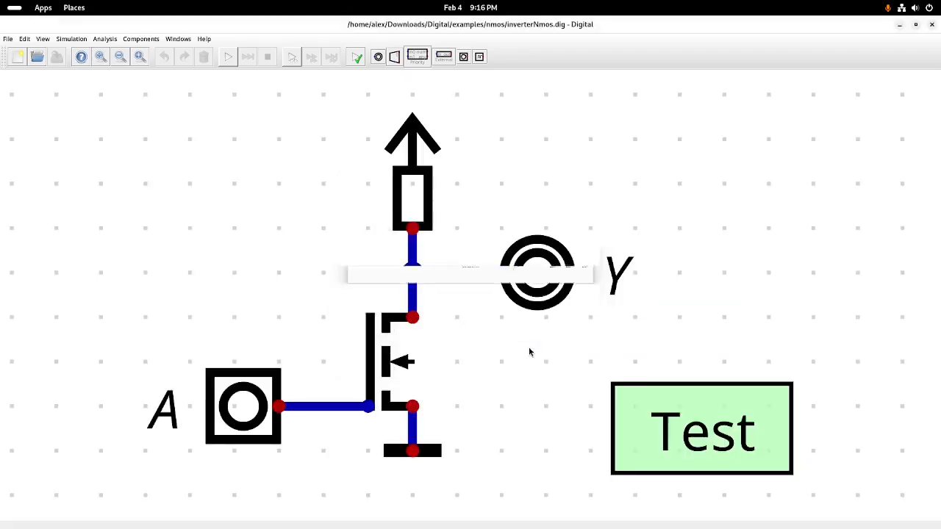
# Simulate the NMOS inverter, toggle input A on and off several times and stop the simulation
pyautogui.scroll(-7, 480, 364)
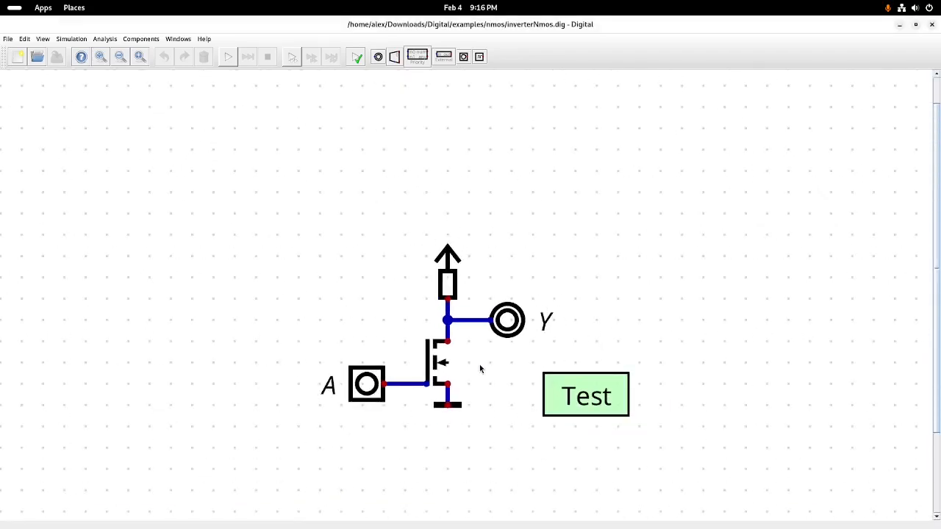
pyautogui.scroll(1, 480, 367)
pyautogui.click(228, 57)
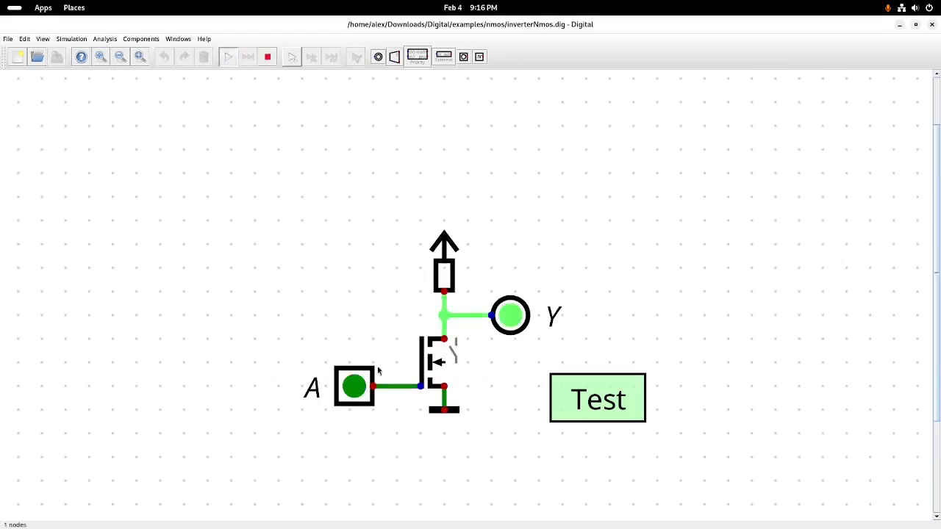
pyautogui.click(354, 390)
pyautogui.click(355, 390)
pyautogui.click(354, 389)
pyautogui.click(355, 390)
pyautogui.click(355, 389)
pyautogui.click(354, 389)
pyautogui.click(268, 58)
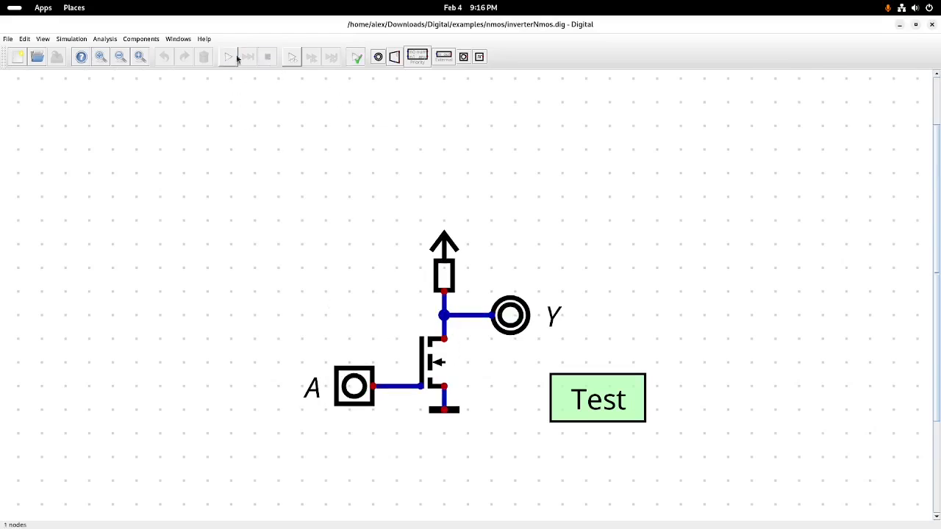
# Run the tests of the NMOS inverter circuit and close the test result
pyautogui.click(71, 39)
pyautogui.click(107, 184)
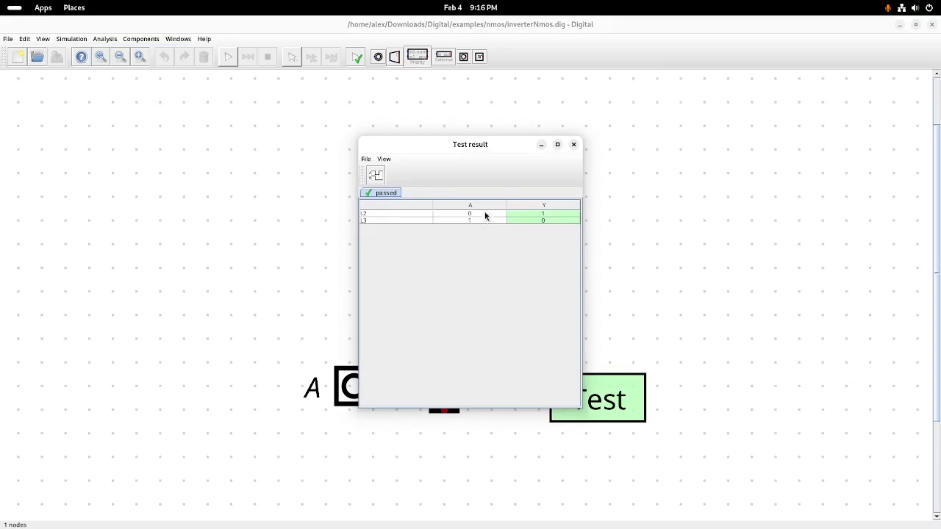
pyautogui.click(574, 146)
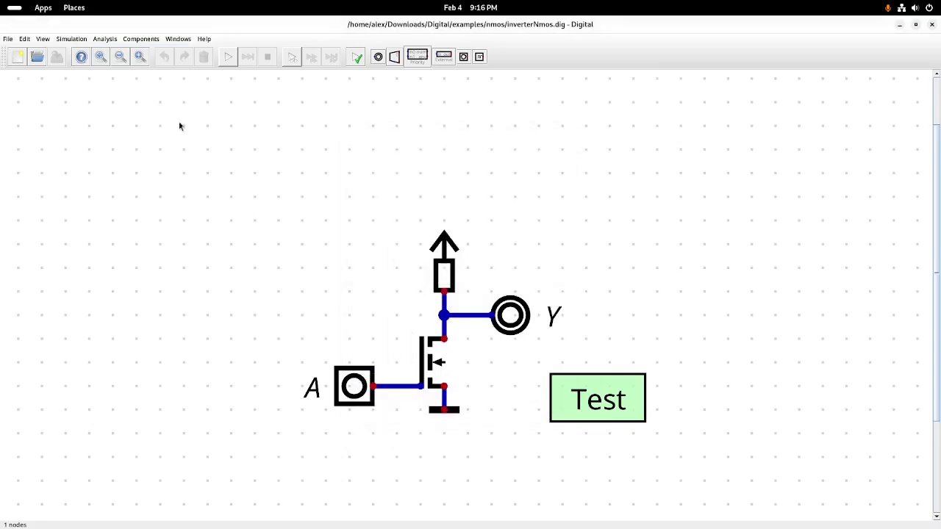
# Run the inverter's tests again, view the result as a graph and close the result windows
pyautogui.click(72, 38)
pyautogui.click(100, 178)
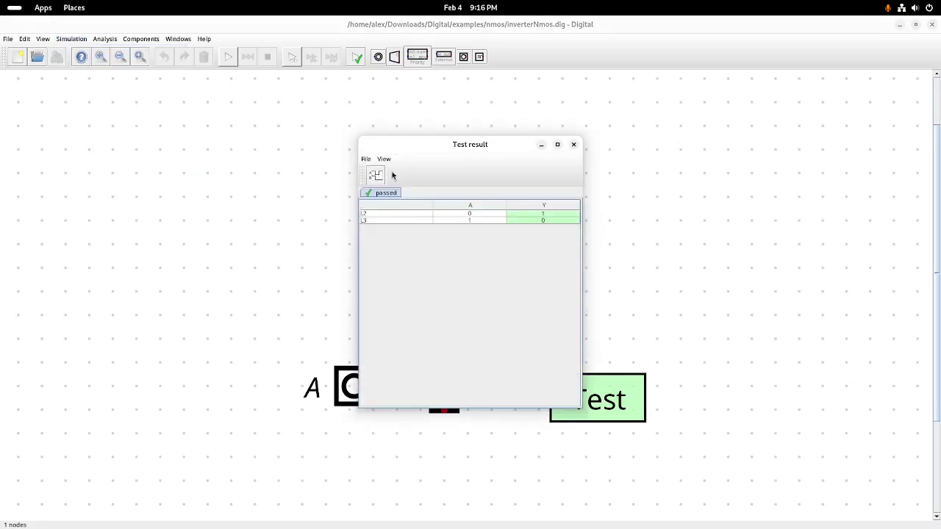
pyautogui.click(377, 177)
pyautogui.click(613, 228)
pyautogui.click(573, 144)
# Open the example circuit xorNmos.dig from the nmos folder
pyautogui.click(8, 38)
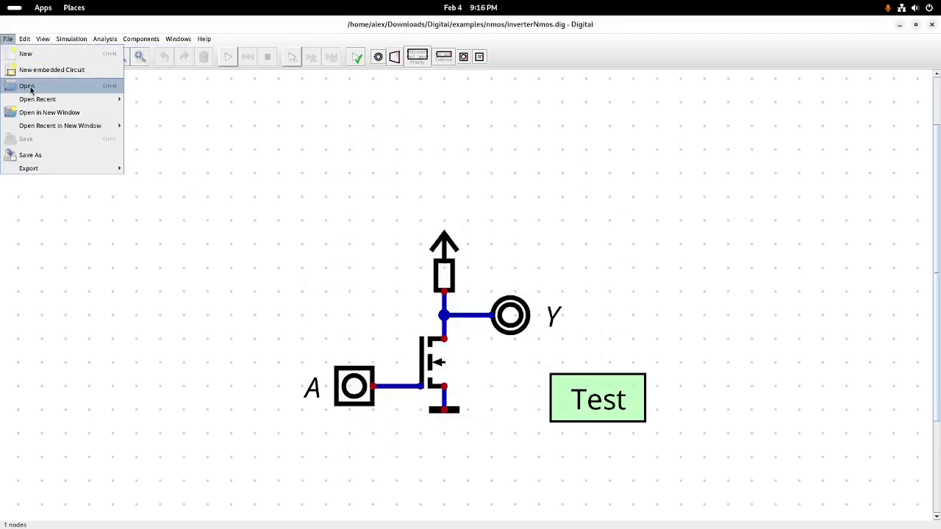
pyautogui.click(31, 88)
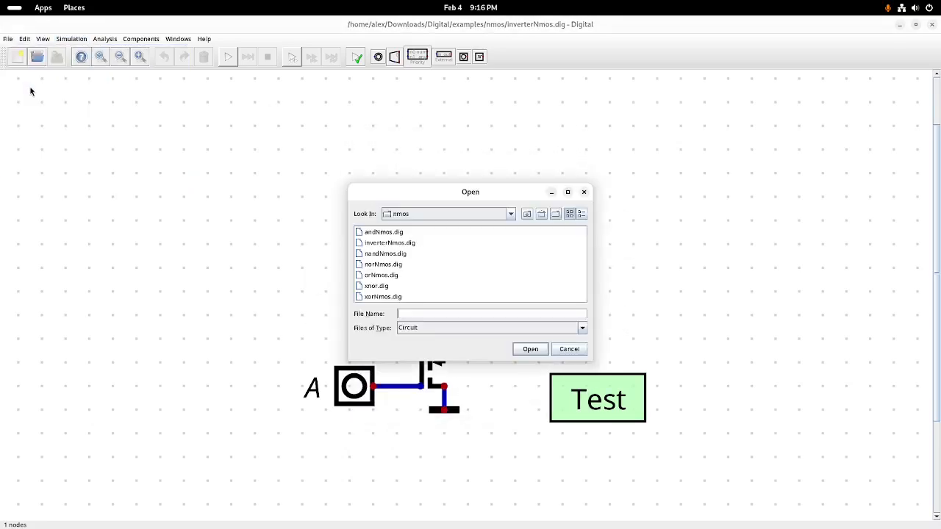
pyautogui.click(378, 298)
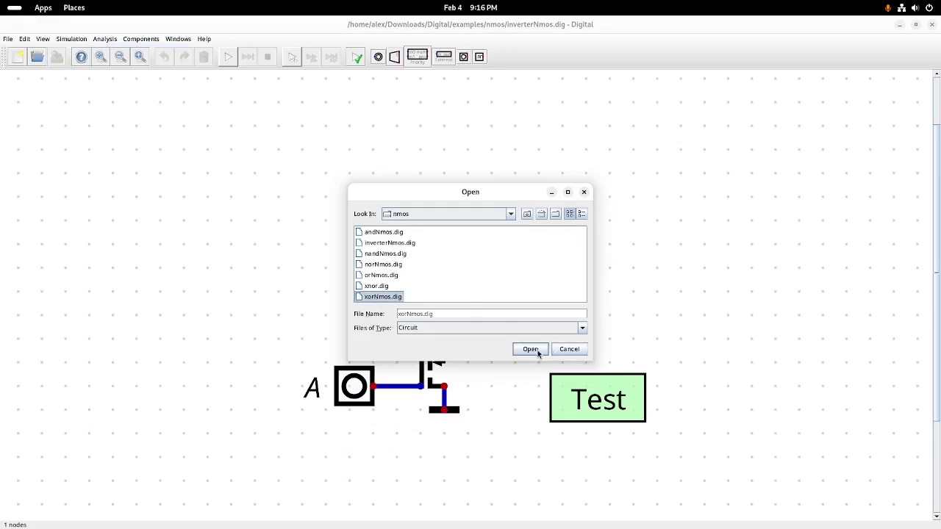
pyautogui.click(536, 351)
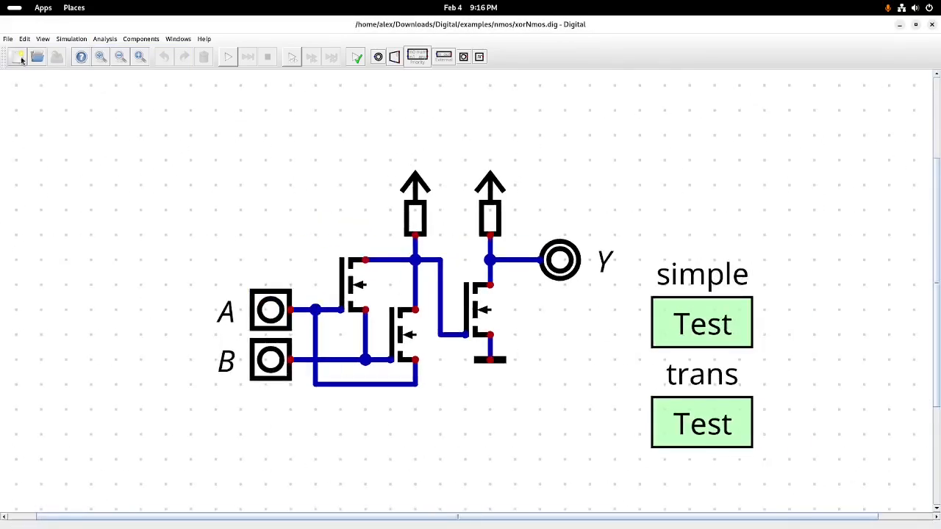
# Open the example circuit GAL2v3.dig from the pld folder and look over its transistor array
pyautogui.click(9, 39)
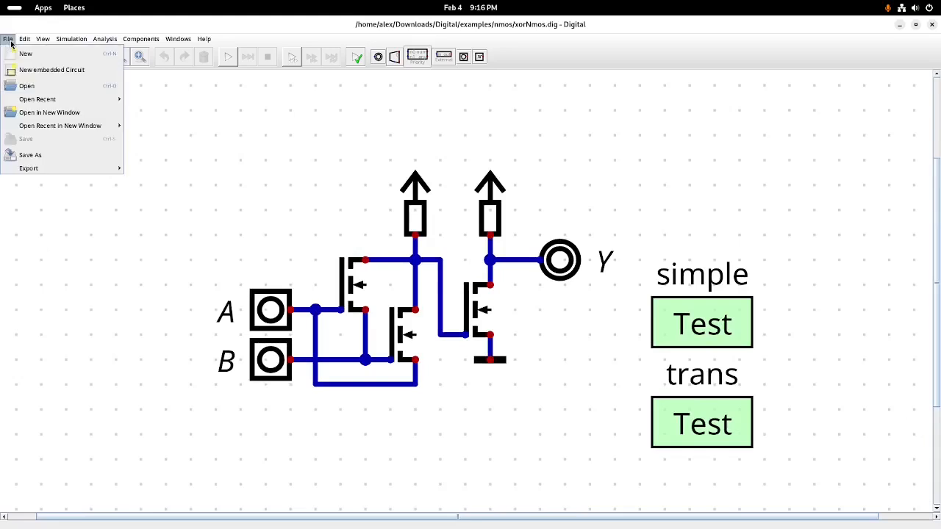
pyautogui.click(39, 89)
pyautogui.click(527, 214)
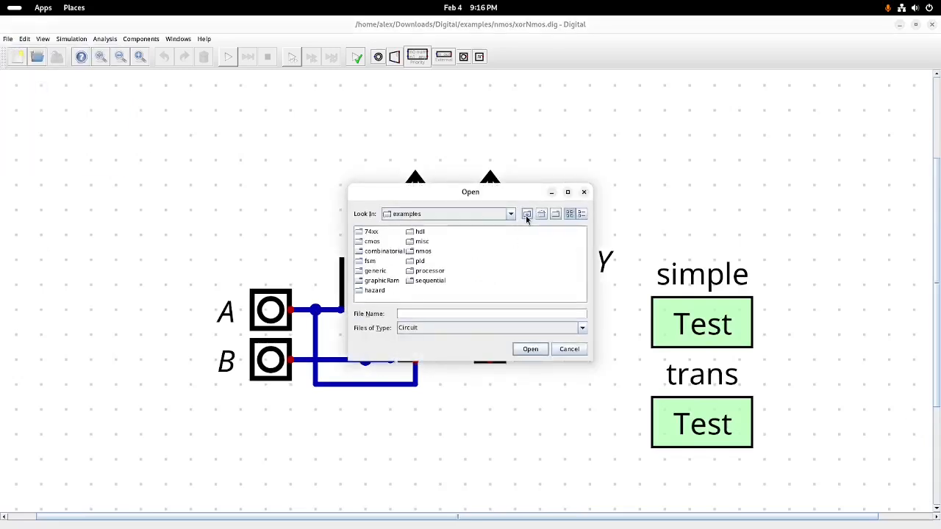
pyautogui.doubleClick(420, 262)
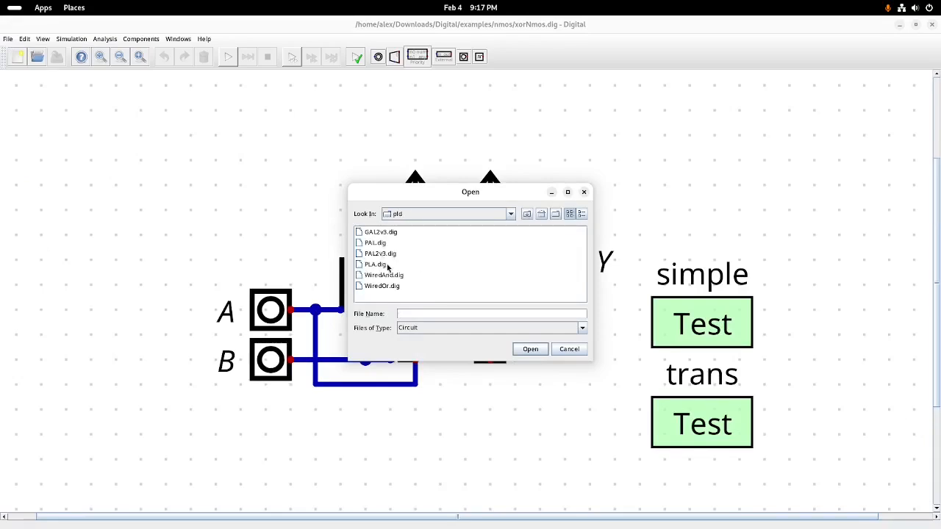
pyautogui.click(372, 234)
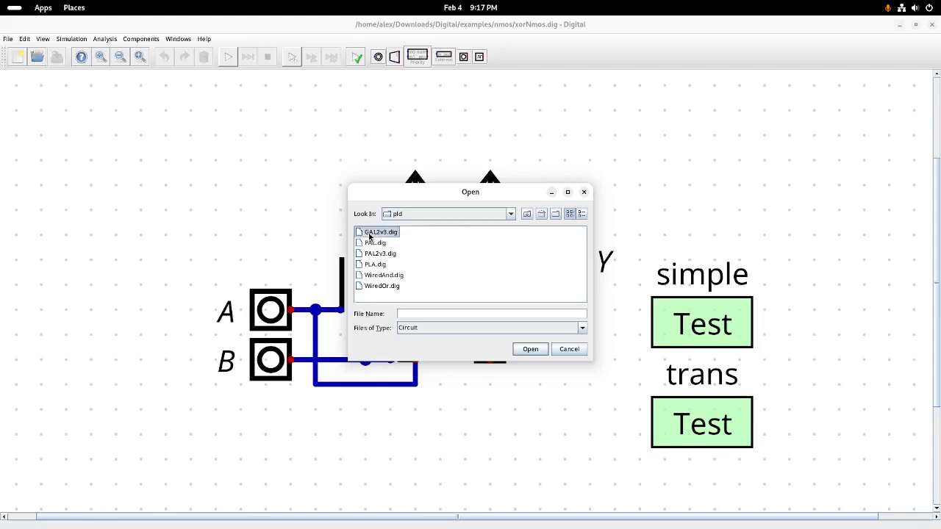
pyautogui.click(526, 352)
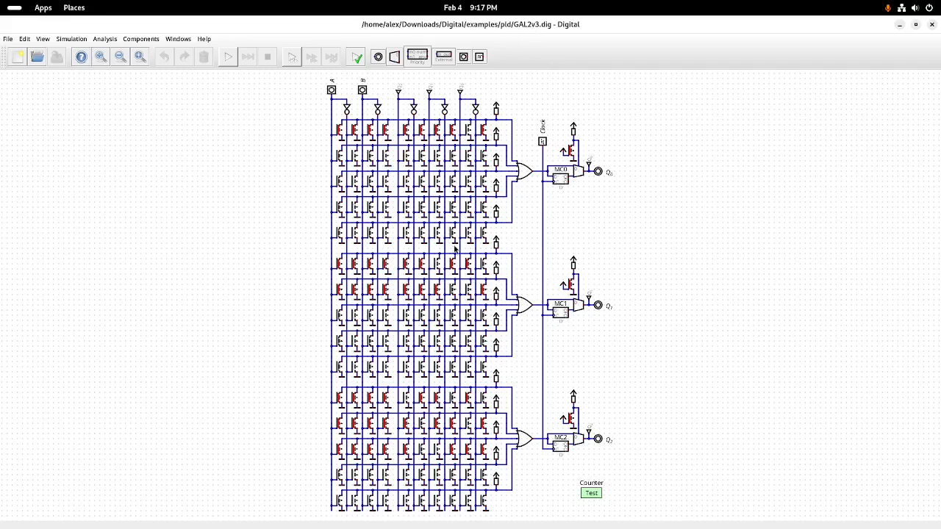
pyautogui.scroll(-3, 456, 250)
pyautogui.scroll(2, 472, 289)
pyautogui.scroll(-3, 476, 292)
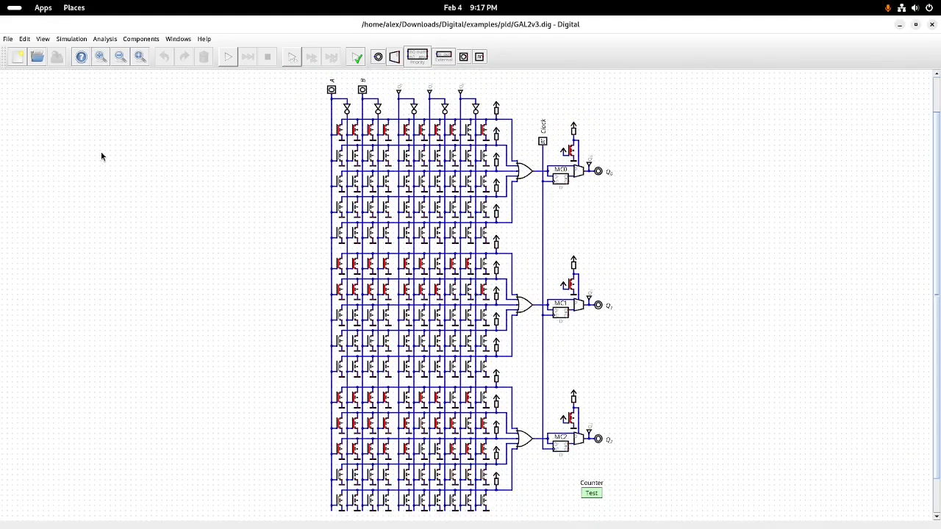
# Open the example circuit WiredOr.dig from the pld folder
pyautogui.click(7, 38)
pyautogui.click(26, 87)
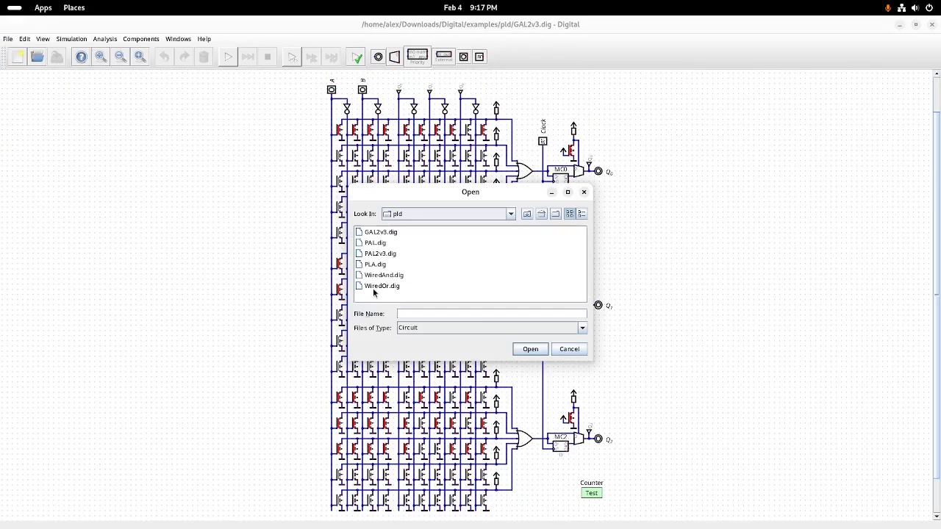
pyautogui.click(373, 289)
pyautogui.click(542, 352)
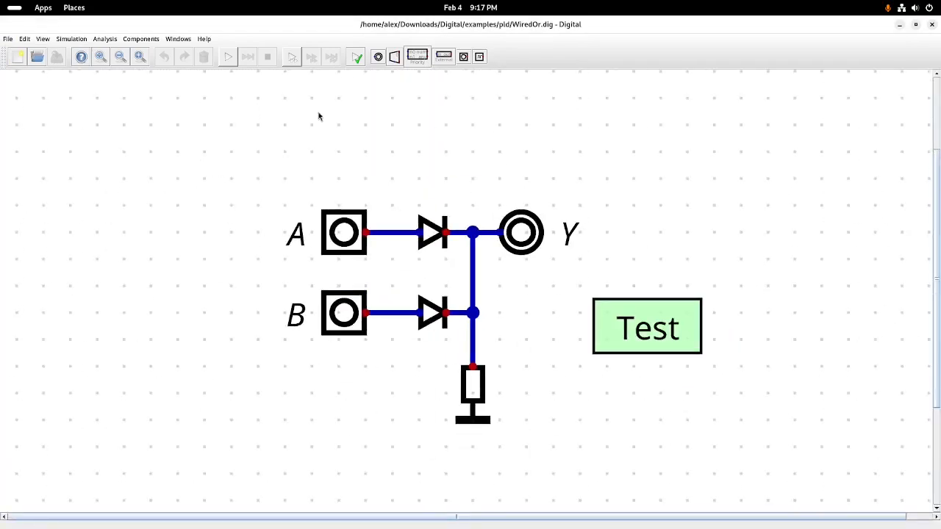
# Simulate the wired-OR circuit, toggle inputs A and B through their combinations and stop the simulation
pyautogui.click(228, 57)
pyautogui.click(342, 244)
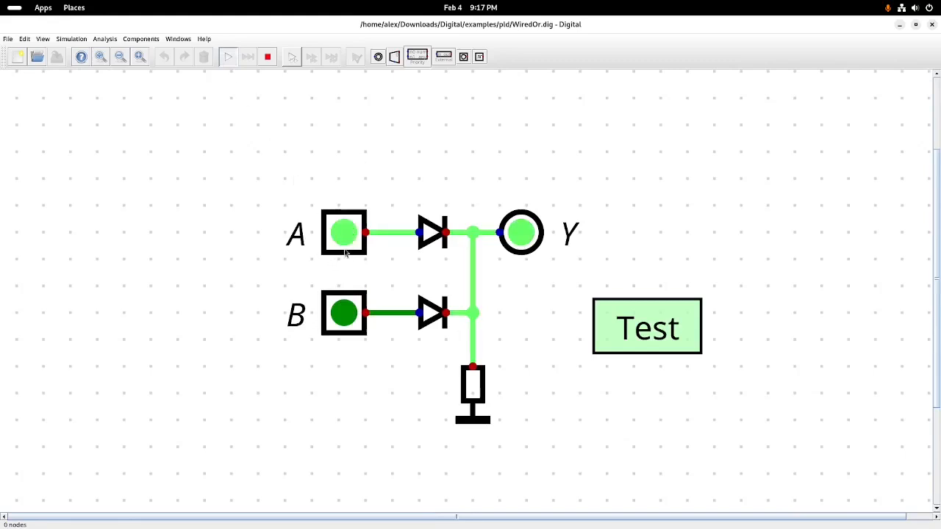
pyautogui.click(347, 315)
pyautogui.click(351, 236)
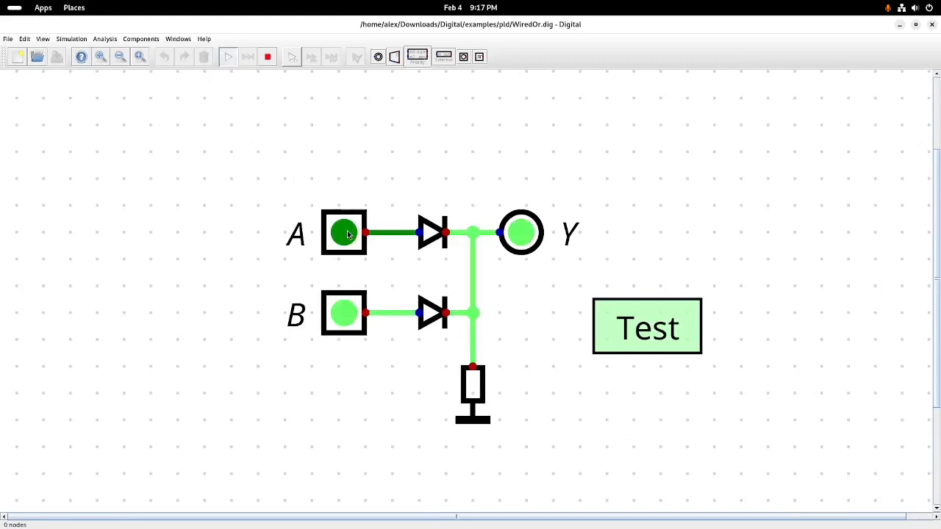
pyautogui.click(344, 318)
pyautogui.click(345, 314)
pyautogui.click(346, 235)
pyautogui.click(344, 311)
pyautogui.click(343, 231)
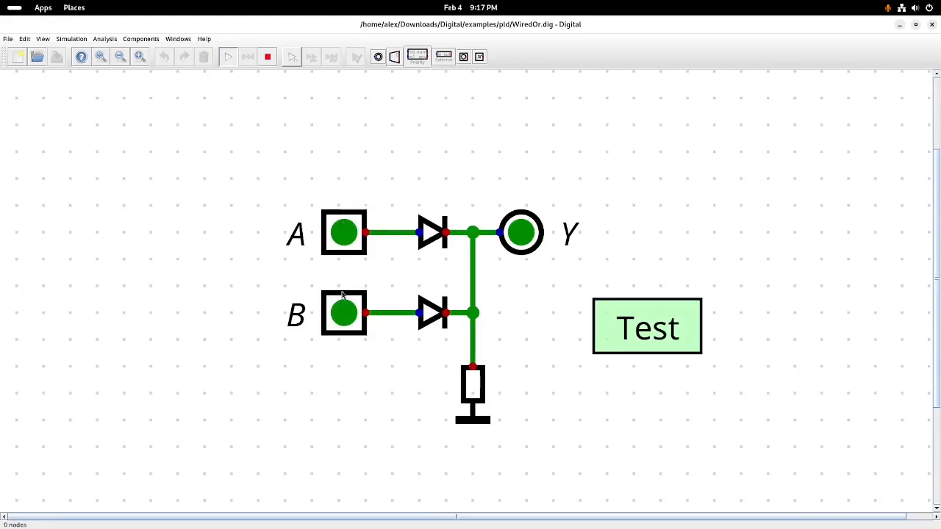
pyautogui.click(267, 57)
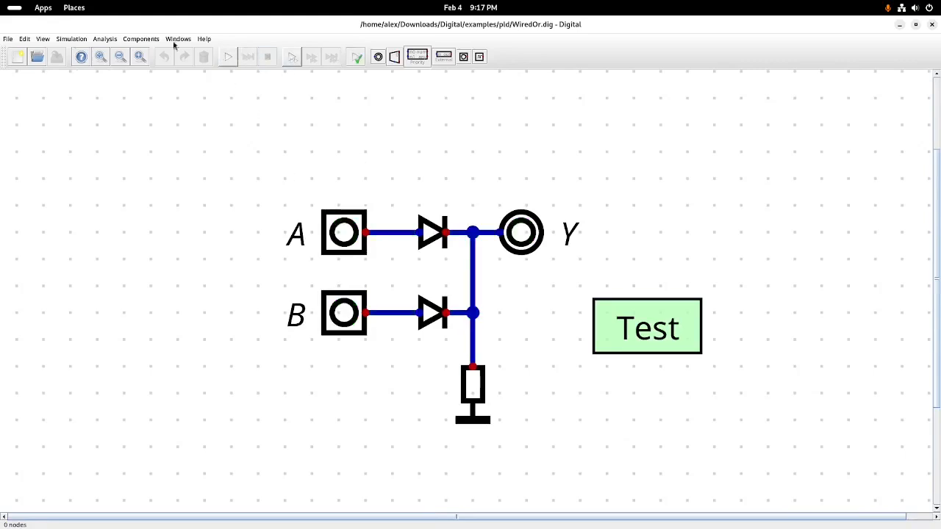
# Open the example circuit HDLExample.dig from the processor folder
pyautogui.click(7, 39)
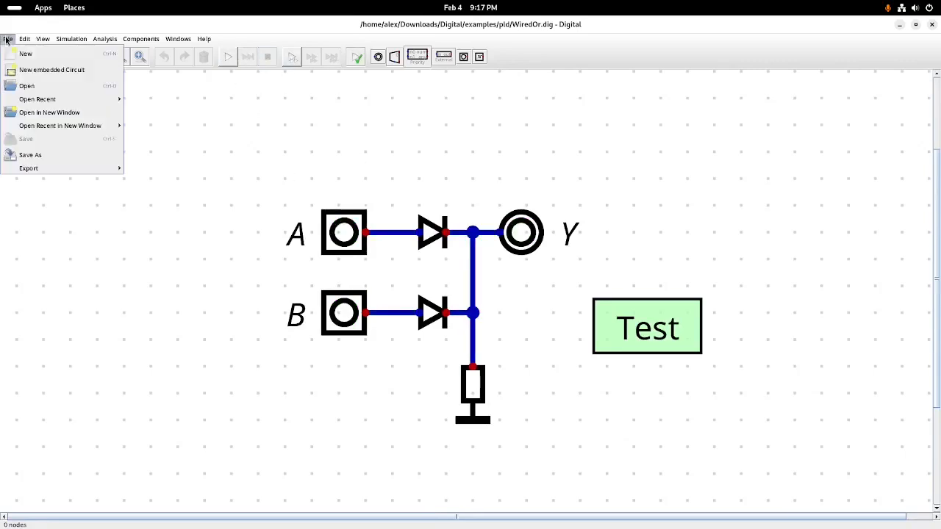
pyautogui.click(41, 86)
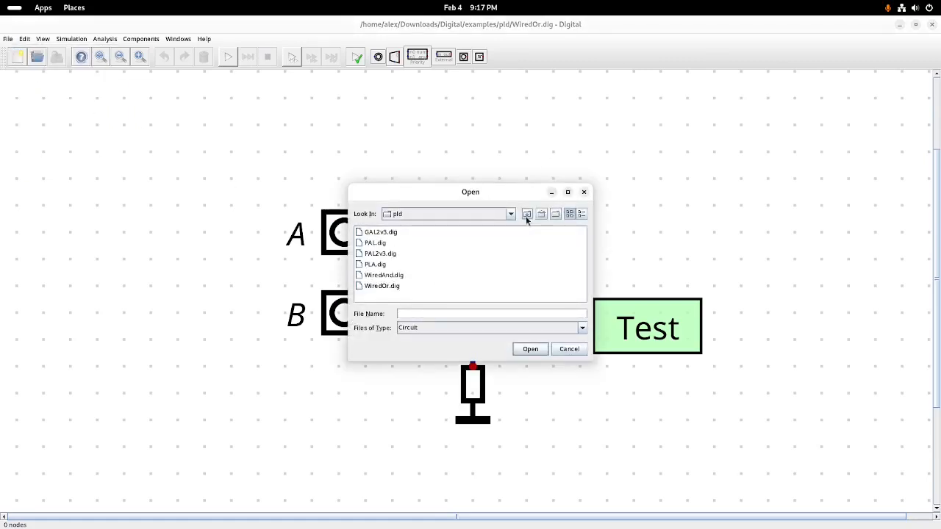
pyautogui.click(527, 214)
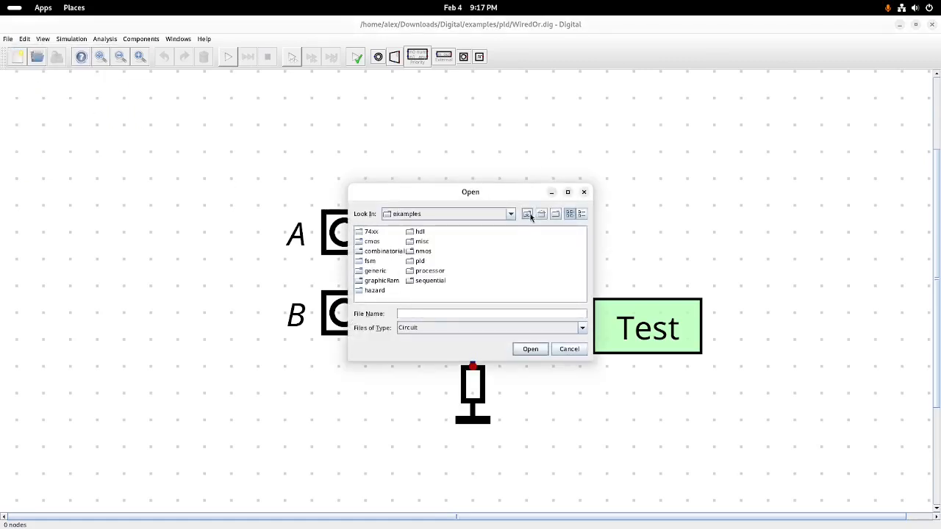
pyautogui.doubleClick(431, 272)
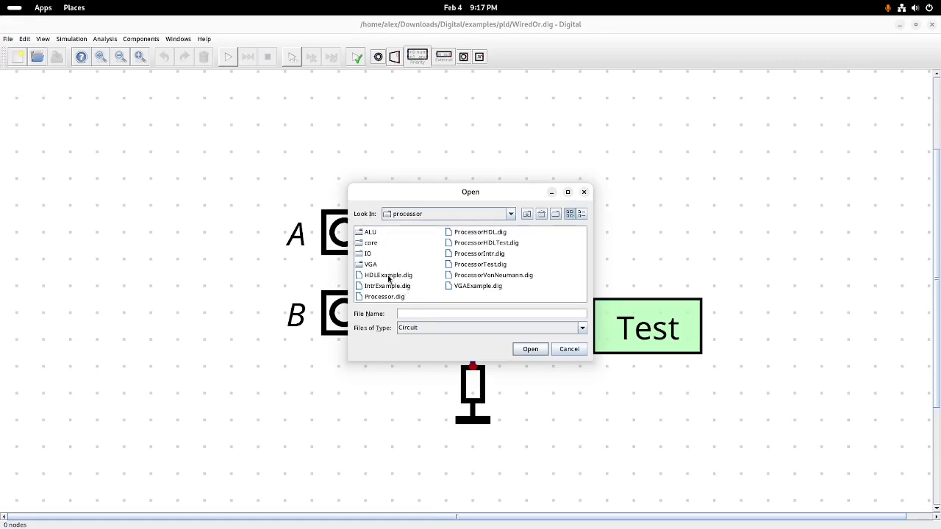
pyautogui.click(389, 275)
pyautogui.click(531, 349)
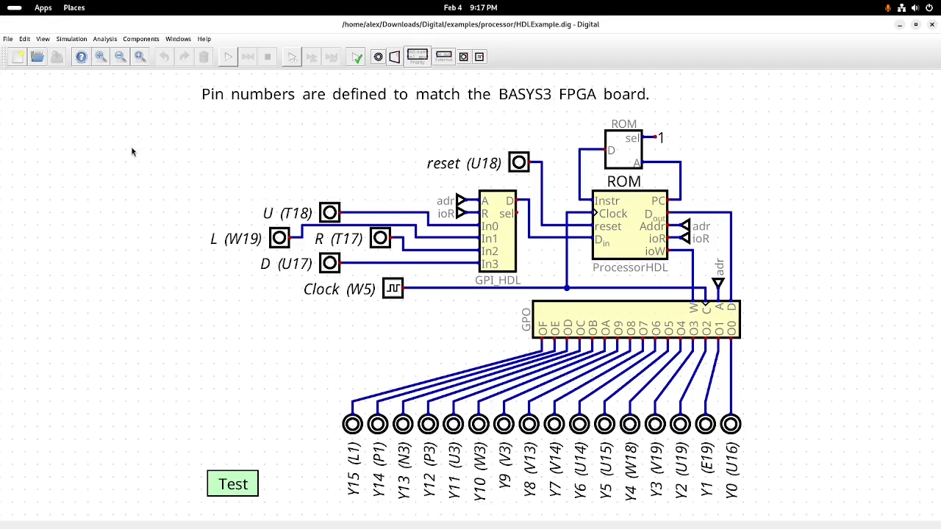
# Open the example circuit VGAExample.dig from the processor folder
pyautogui.click(6, 40)
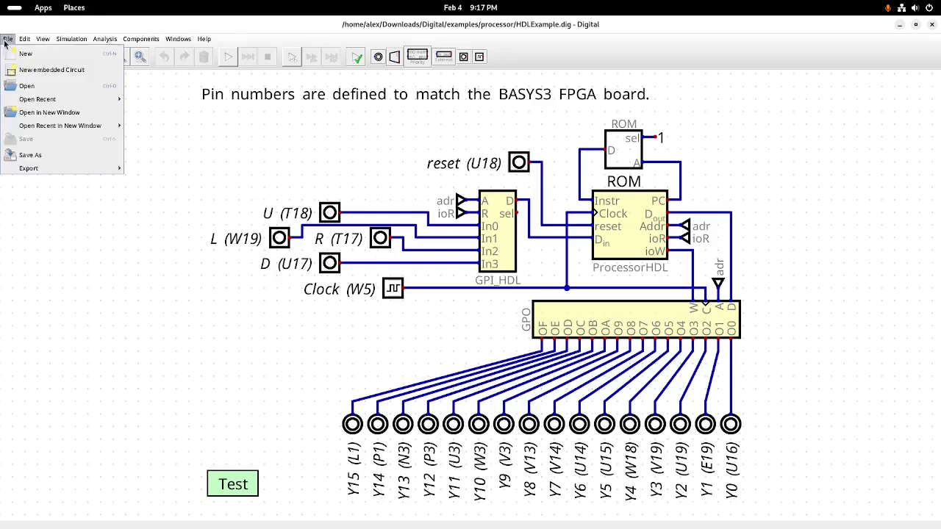
pyautogui.click(44, 89)
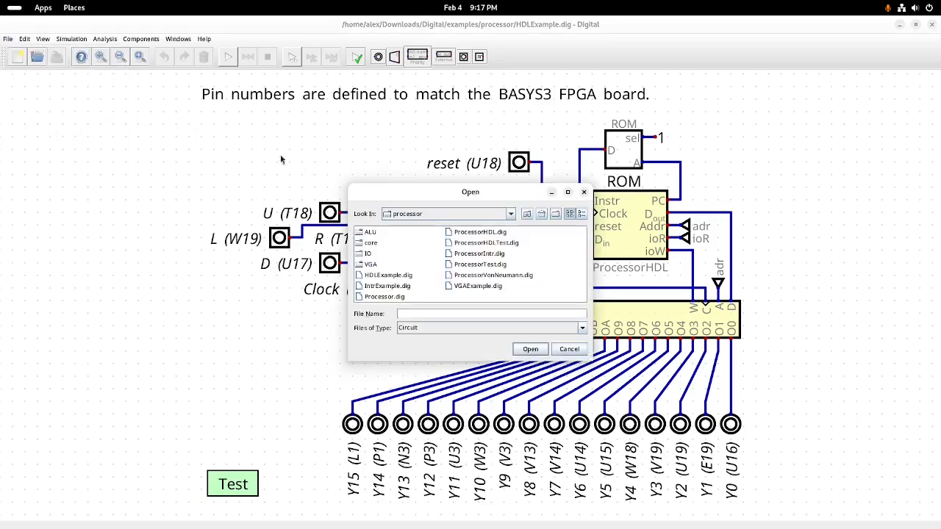
pyautogui.click(478, 286)
pyautogui.click(528, 350)
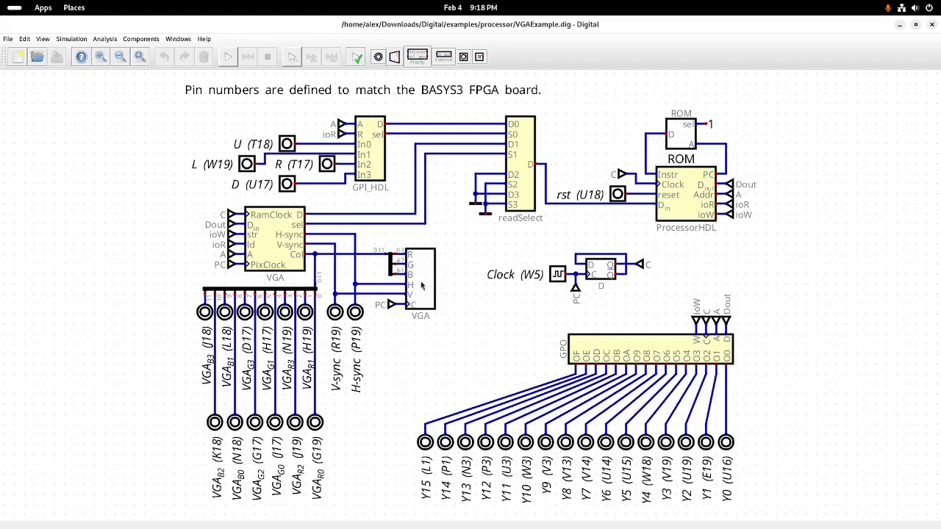
# Simulate the VGA example circuit, read the description of the VGA monitor component and stop the simulation
pyautogui.click(228, 57)
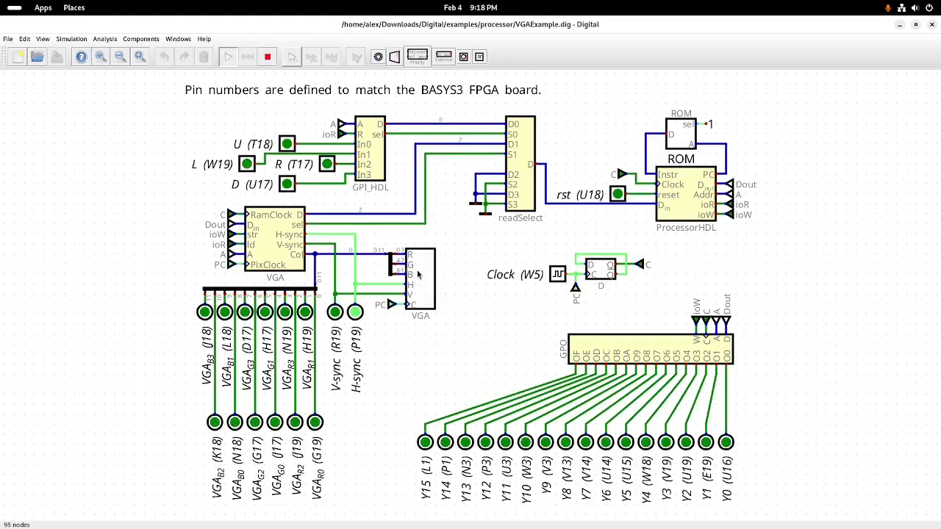
pyautogui.scroll(-4, 472, 316)
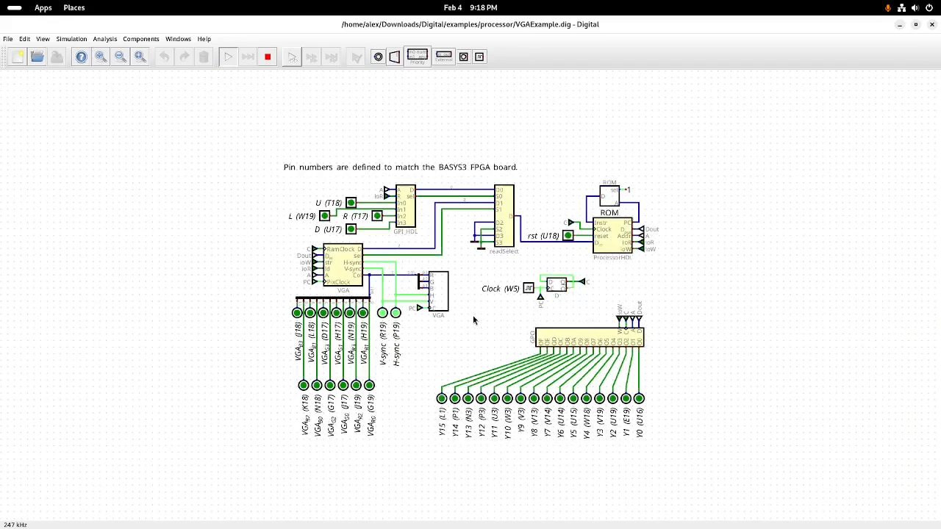
pyautogui.scroll(3, 473, 316)
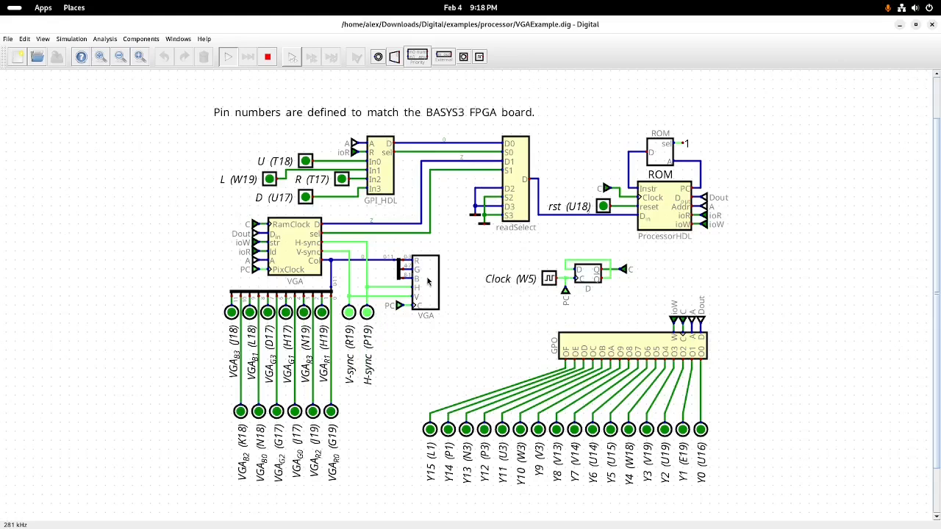
pyautogui.moveTo(427, 281)
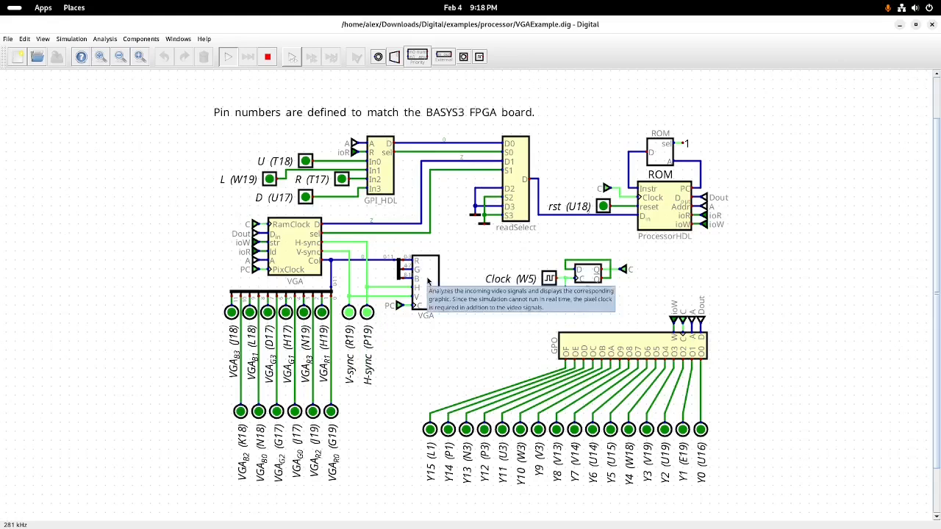
pyautogui.click(268, 56)
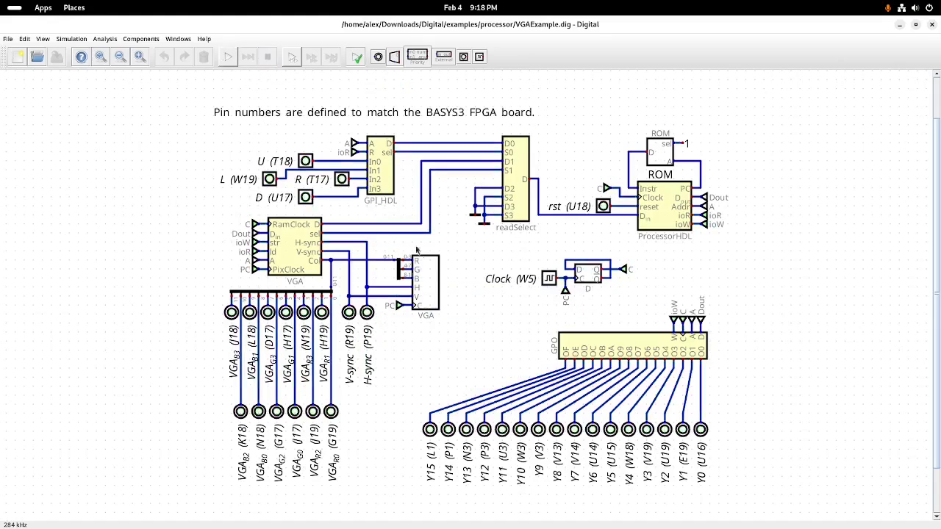
# View the VGA monitor component's properties and close them without changing anything
pyautogui.rightClick(428, 279)
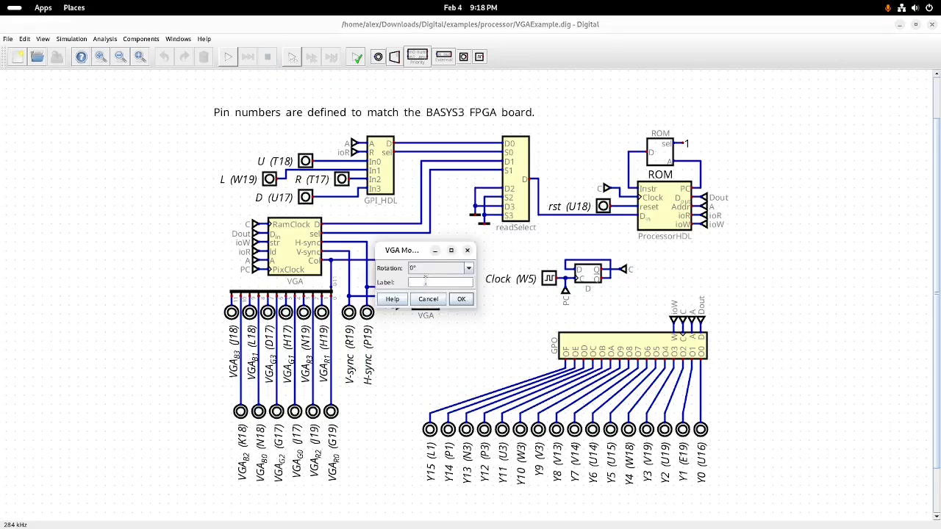
pyautogui.click(466, 252)
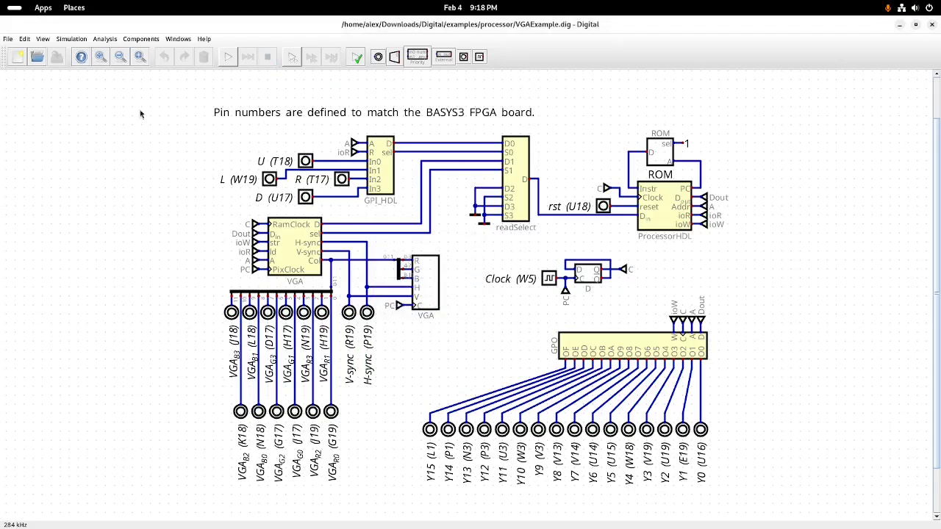
pyautogui.click(8, 38)
pyautogui.click(185, 184)
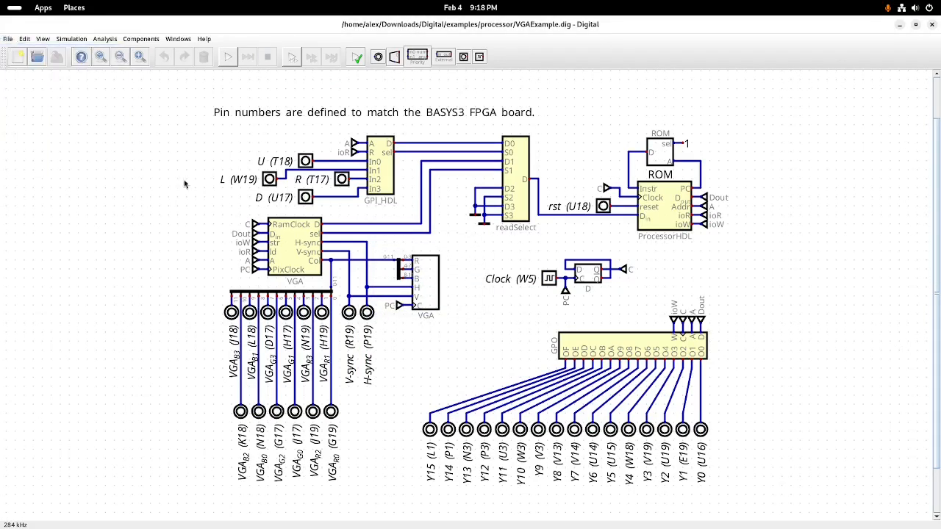
# Run the VGA example simulation again, check the open windows for a monitor output and stop the simulation
pyautogui.click(224, 62)
pyautogui.hotkey('alt', 'Tab')
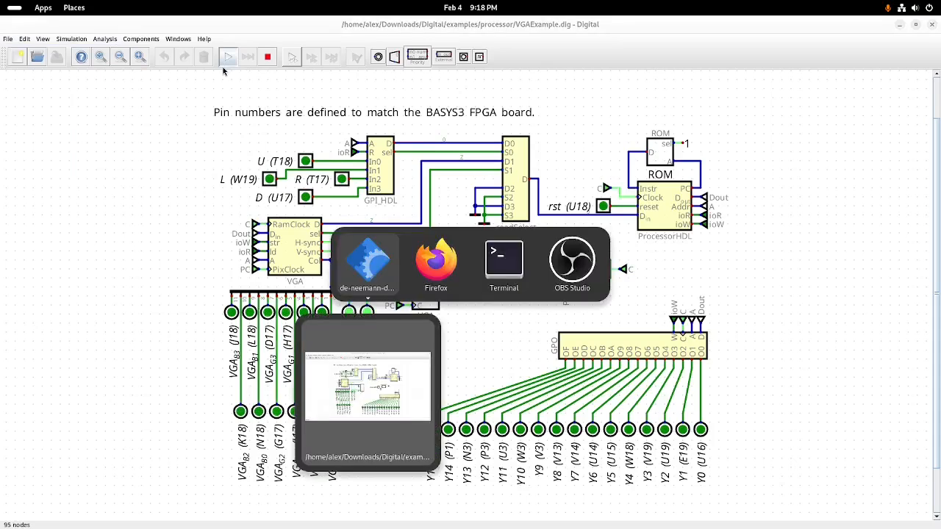
pyautogui.click(268, 56)
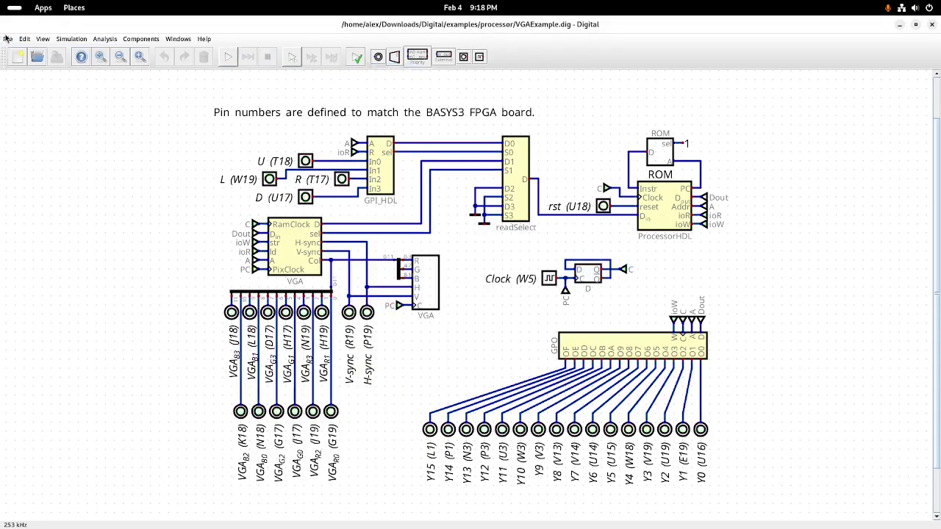
# Open the example circuit Conway.dig from the conway folder inside sequential
pyautogui.click(8, 39)
pyautogui.click(33, 89)
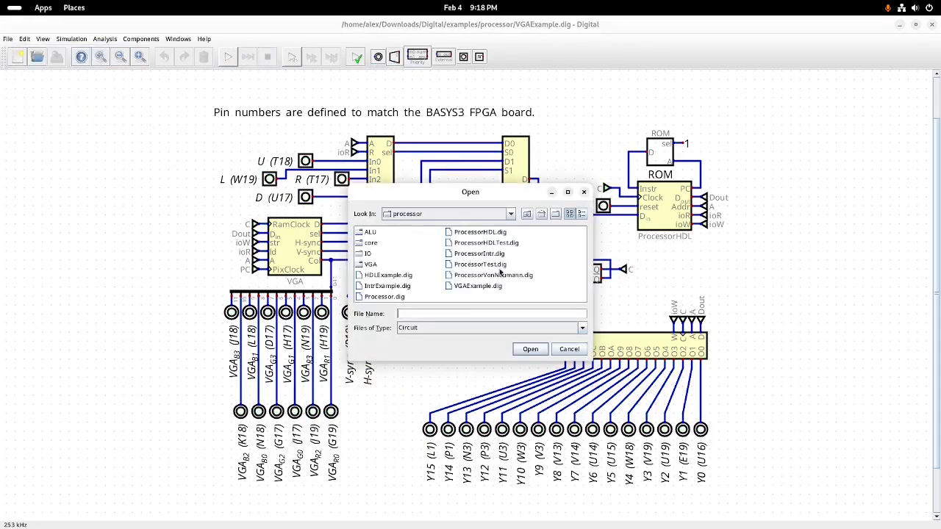
pyautogui.click(527, 213)
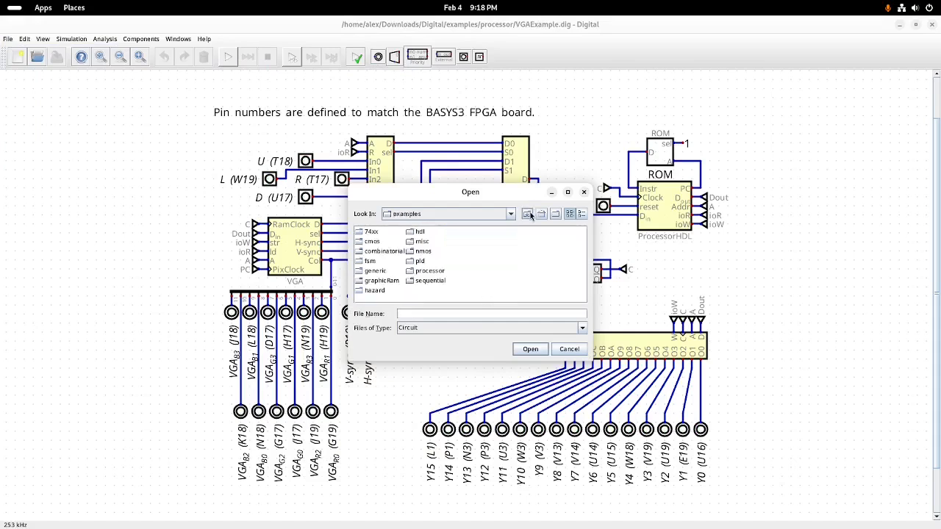
pyautogui.doubleClick(431, 284)
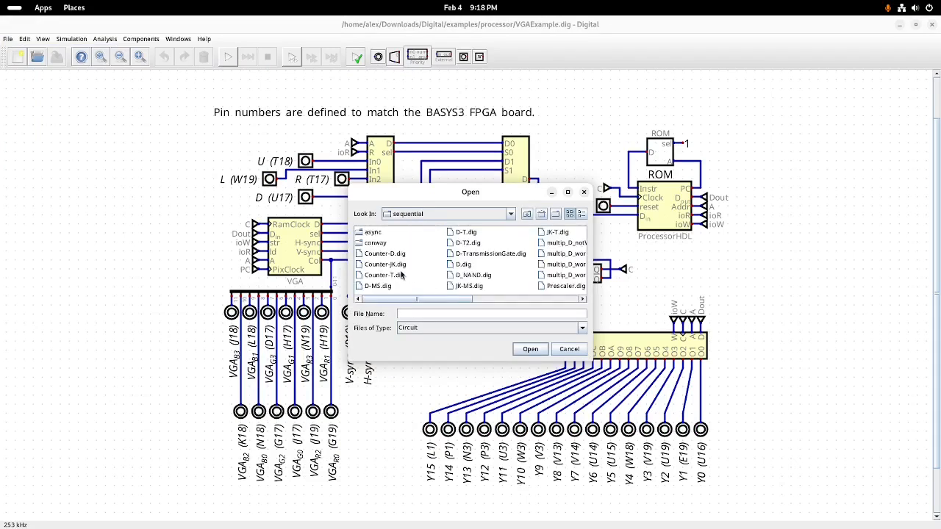
pyautogui.doubleClick(374, 244)
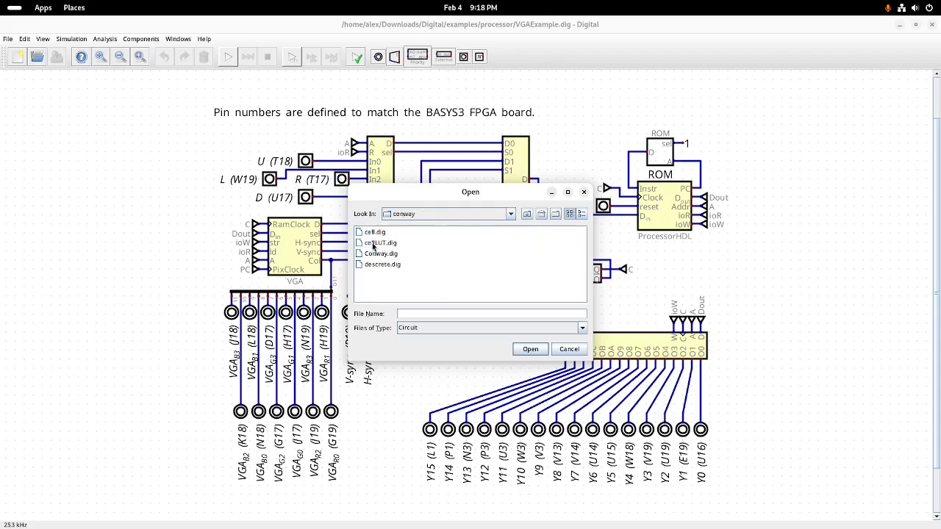
pyautogui.click(380, 254)
pyautogui.click(530, 348)
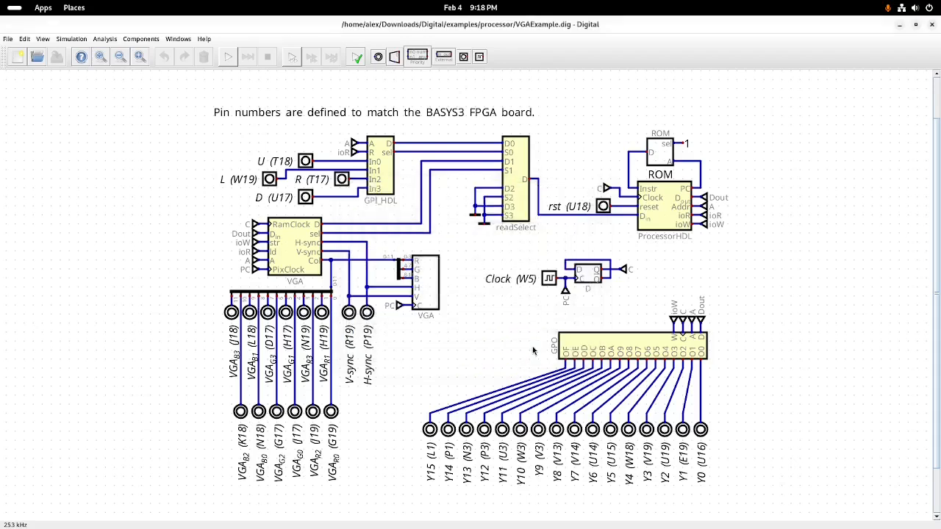
# Simulate the Game of Life circuit, stop it and examine the LED cells and their wiring up close
pyautogui.click(228, 57)
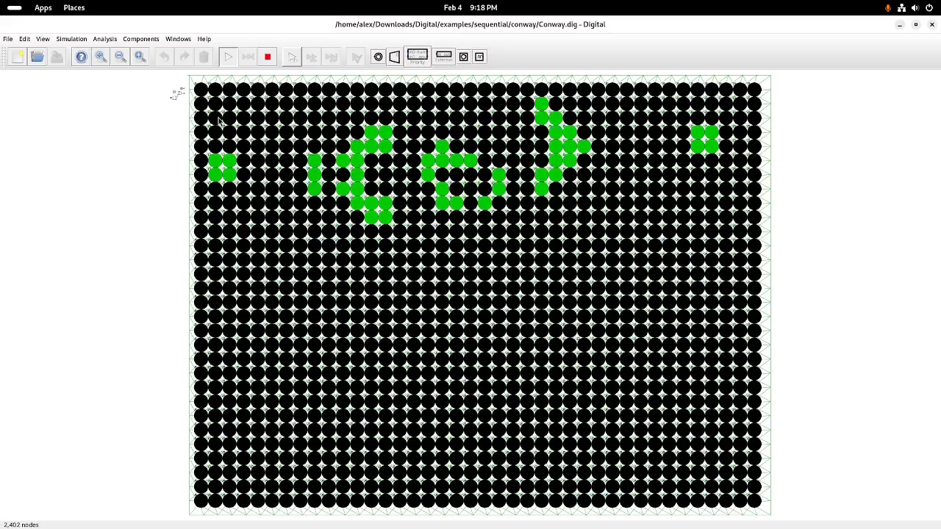
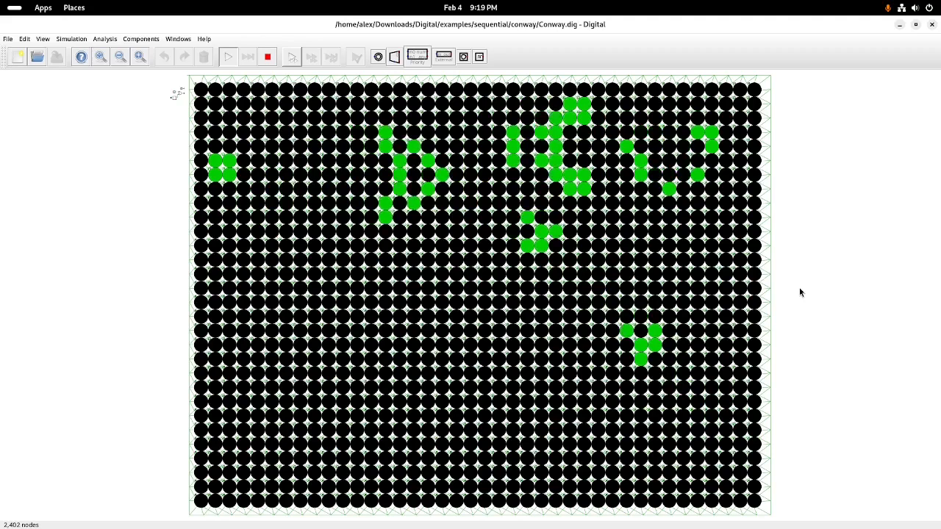
pyautogui.click(267, 58)
pyautogui.scroll(15, 201, 157)
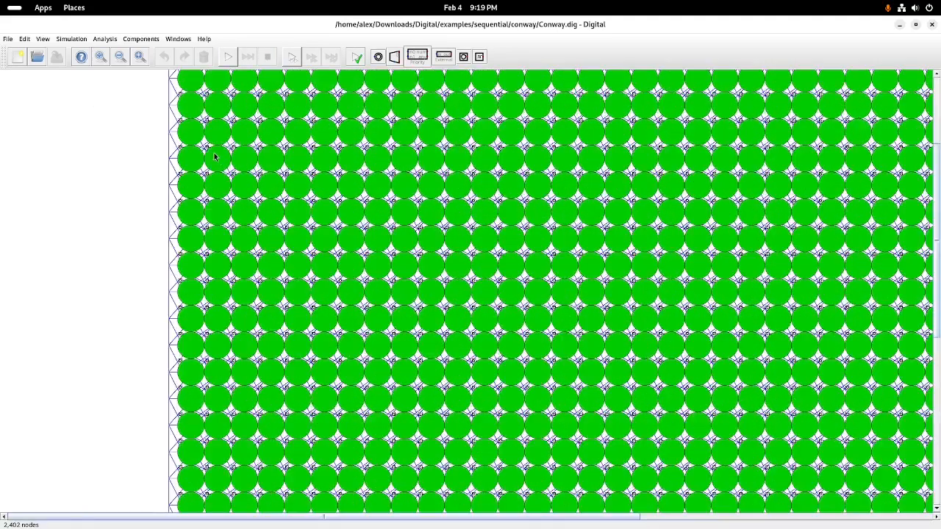
pyautogui.scroll(-4, 237, 162)
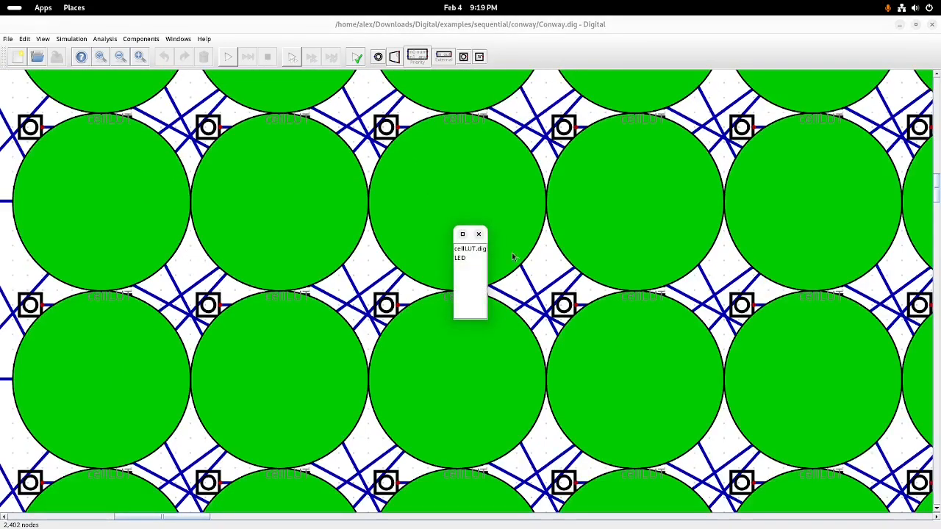
pyautogui.click(478, 234)
pyautogui.scroll(-5, 476, 236)
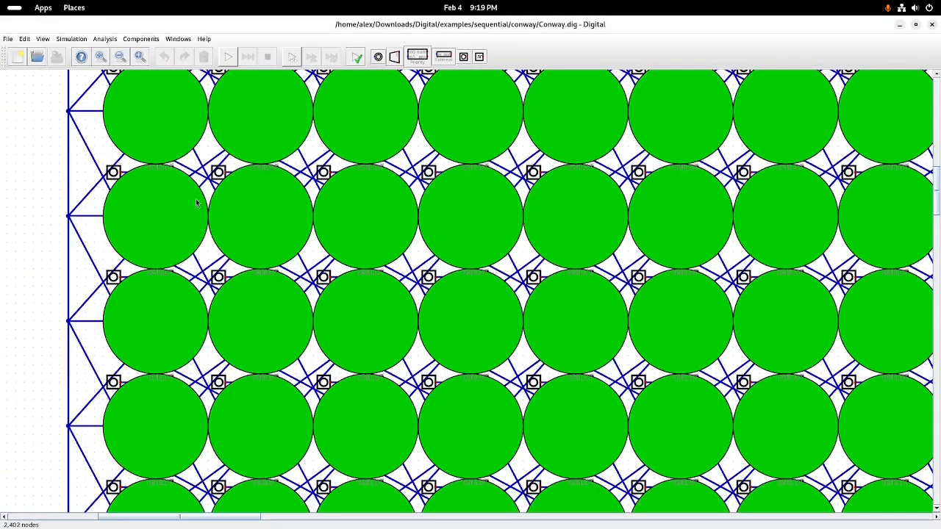
# Move one LED of the first column out of the grid to expose the cellLUT component beneath it
pyautogui.moveTo(176, 136); pyautogui.dragTo(40, 182)
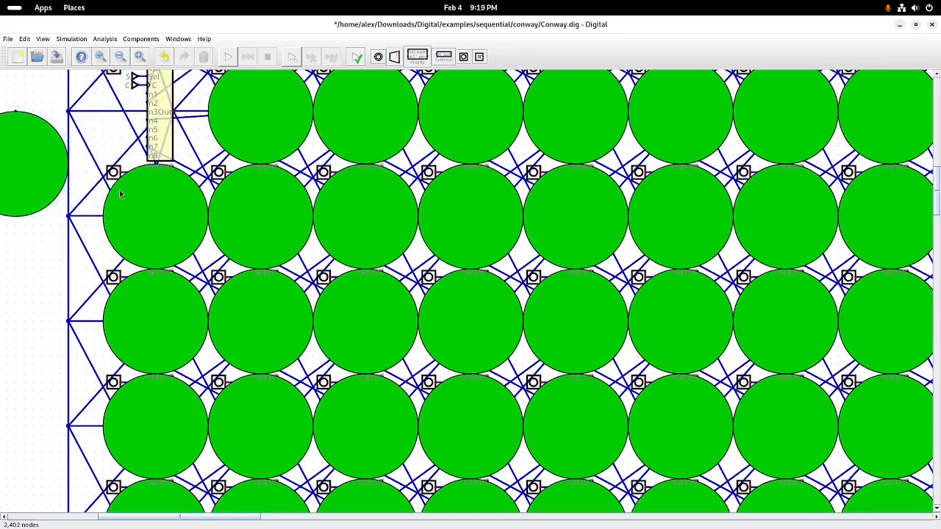
pyautogui.scroll(3, 138, 114)
pyautogui.moveTo(253, 204); pyautogui.dragTo(336, 321)
pyautogui.click(270, 260)
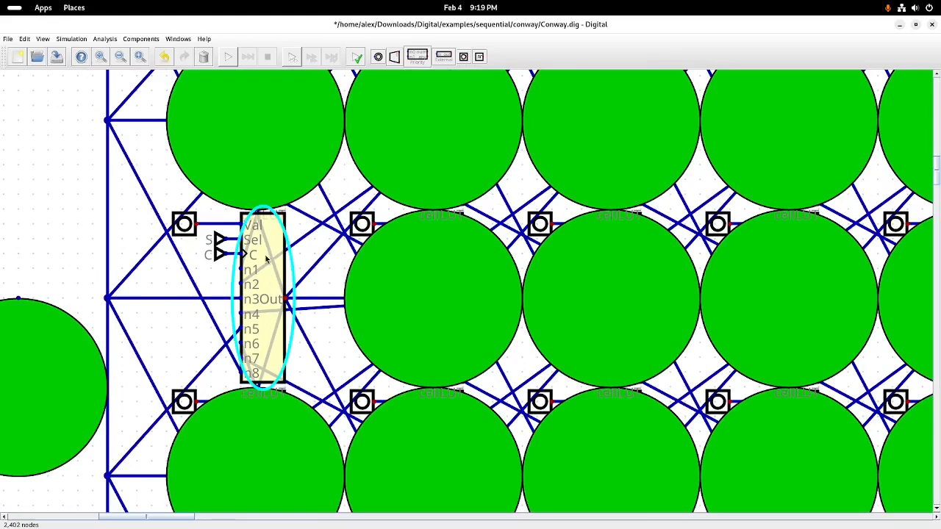
pyautogui.moveTo(266, 259); pyautogui.dragTo(245, 266)
# Browse the example files in the sequential folder for another circuit to open
pyautogui.click(8, 38)
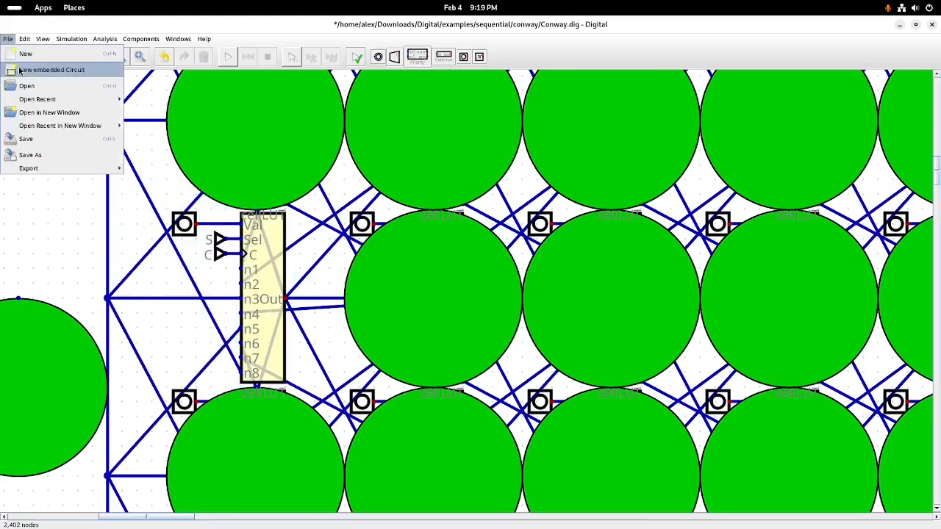
pyautogui.click(32, 87)
pyautogui.click(471, 290)
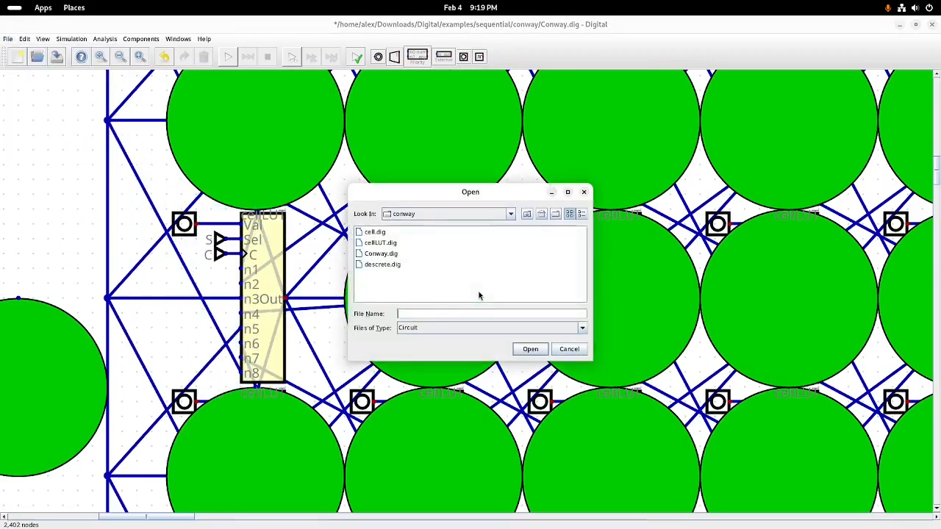
pyautogui.click(527, 214)
pyautogui.scroll(-3, 460, 288)
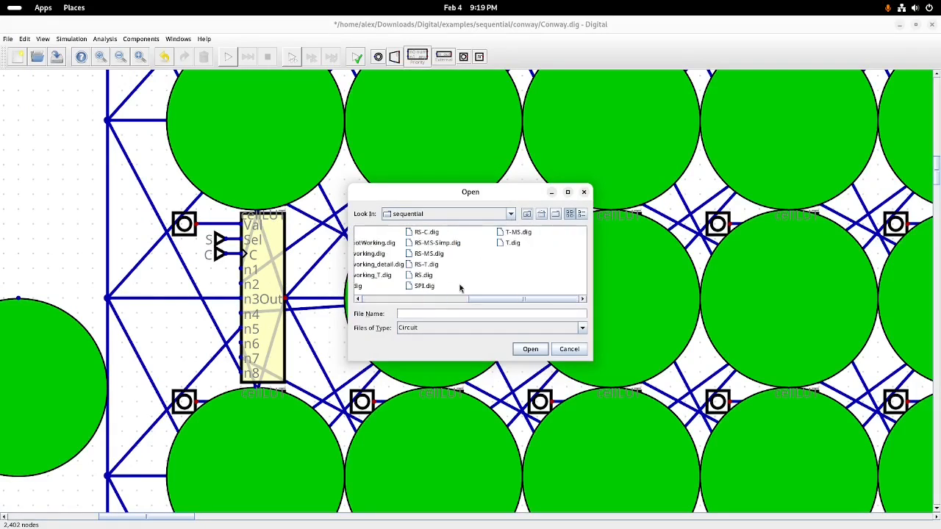
pyautogui.scroll(3, 460, 289)
pyautogui.scroll(-3, 458, 289)
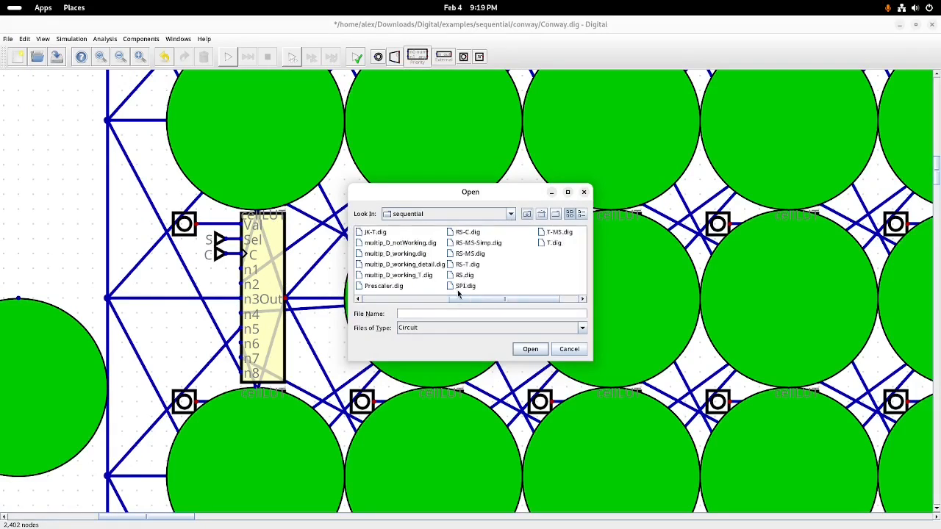
pyautogui.scroll(-1, 458, 293)
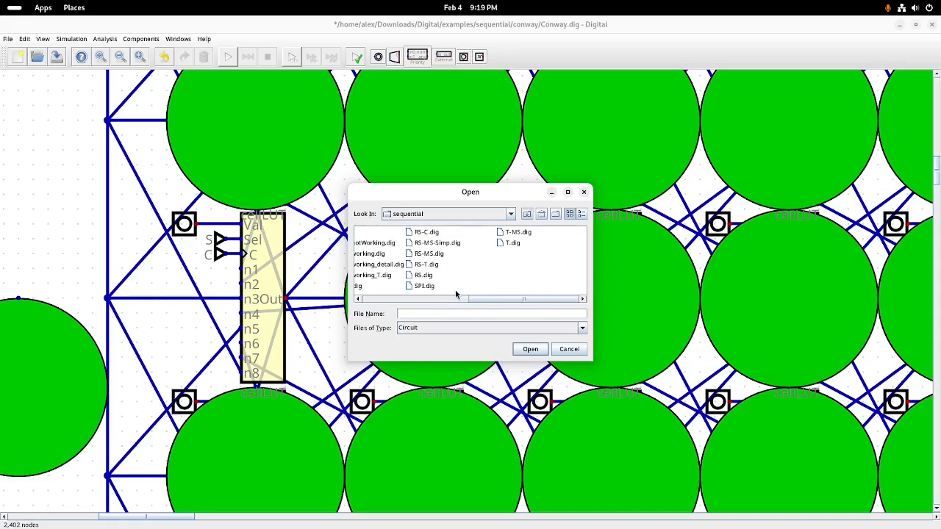
pyautogui.scroll(3, 455, 290)
# Open the example circuit Telnet.dig from the misc folder
pyautogui.click(526, 214)
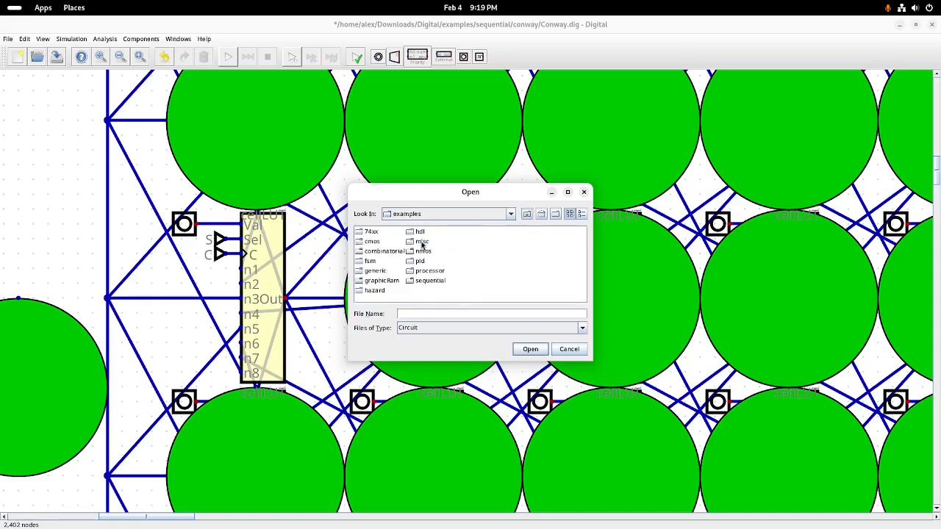
pyautogui.click(422, 245)
pyautogui.click(422, 243)
pyautogui.doubleClick(415, 243)
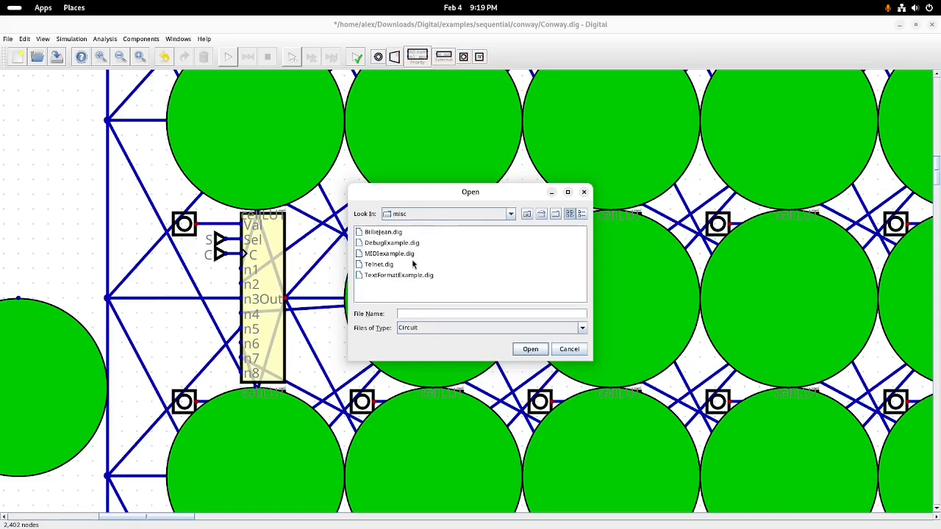
pyautogui.click(382, 265)
pyautogui.click(530, 350)
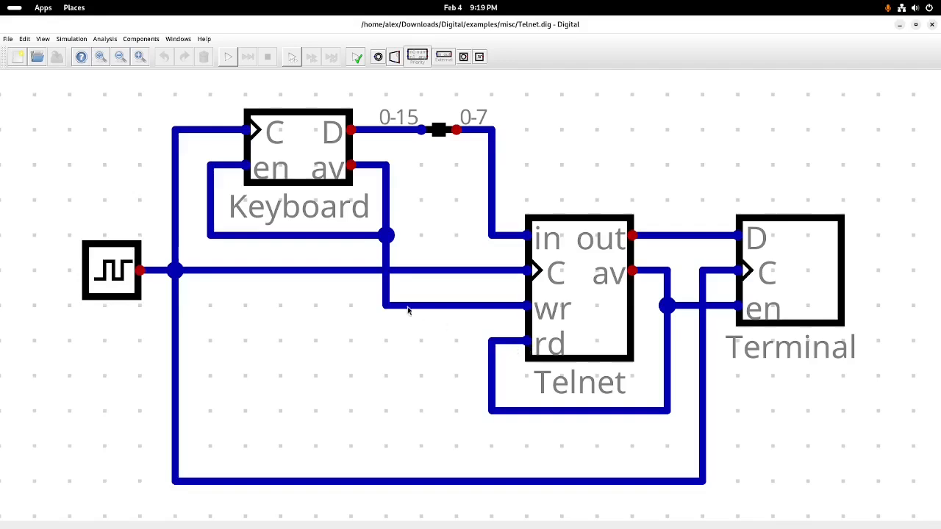
# Start simulating the Telnet circuit and close the small empty window in front of it
pyautogui.click(228, 56)
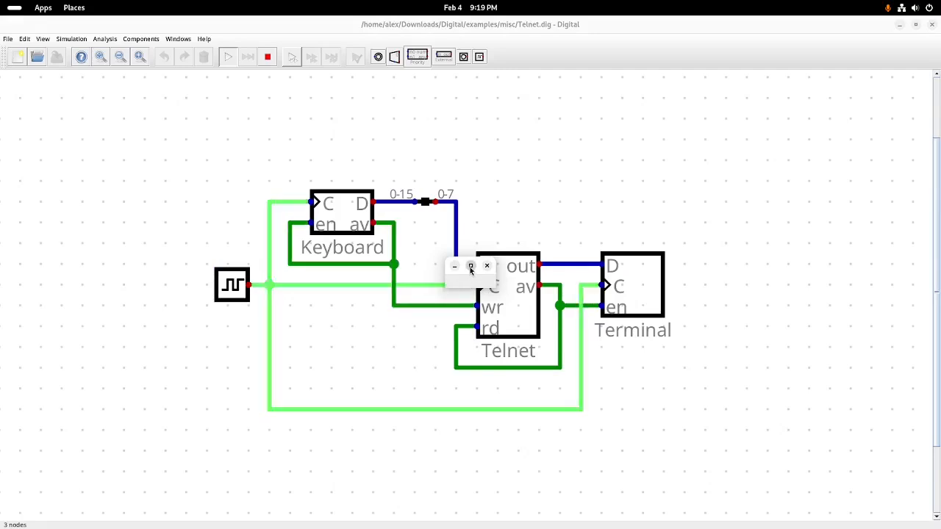
pyautogui.click(487, 266)
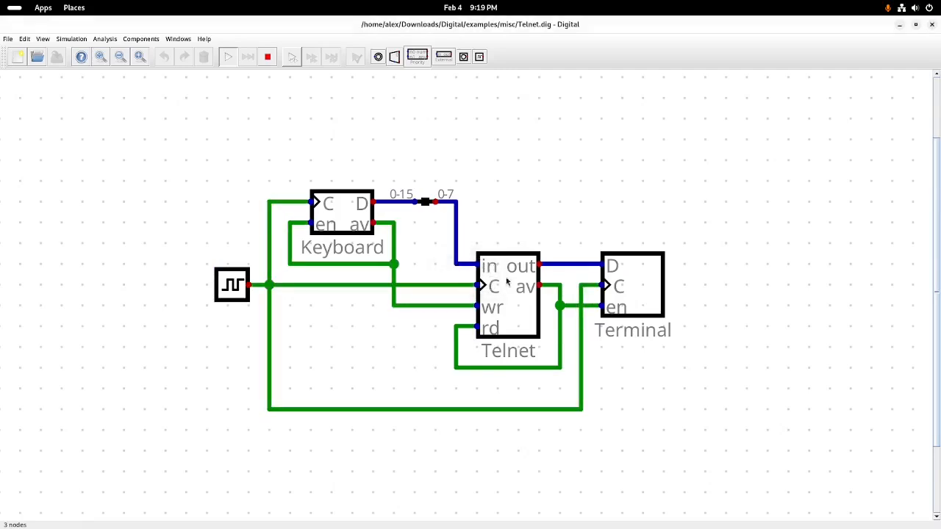
# Stop the Telnet simulation and open the example circuit DebugExample.dig from the misc folder
pyautogui.click(267, 56)
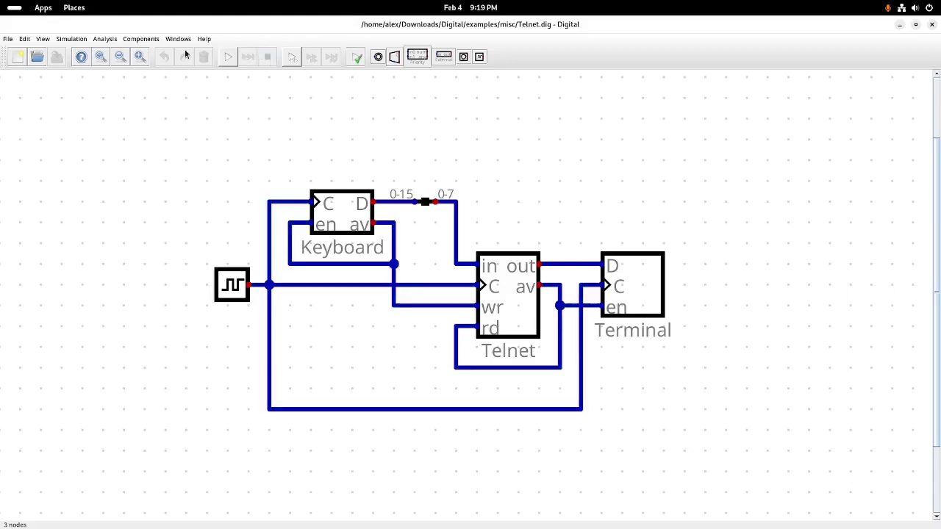
pyautogui.click(9, 39)
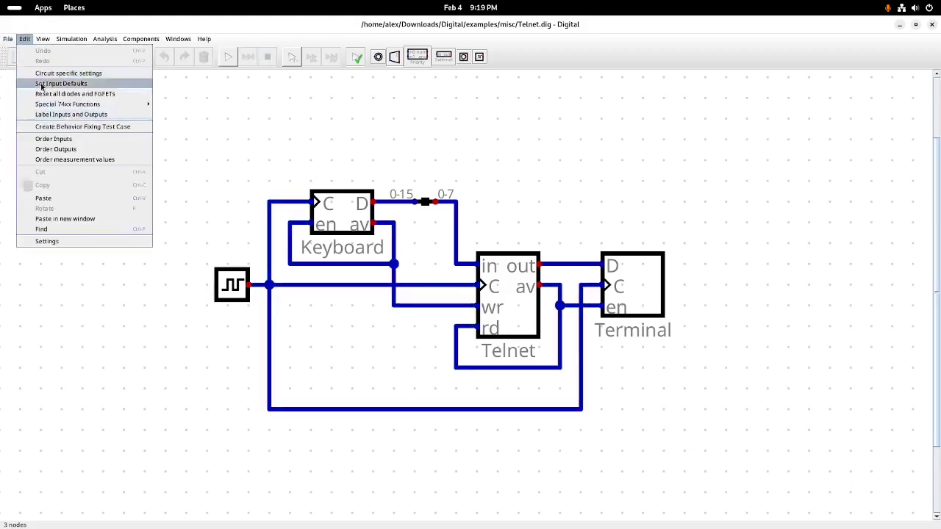
pyautogui.click(28, 90)
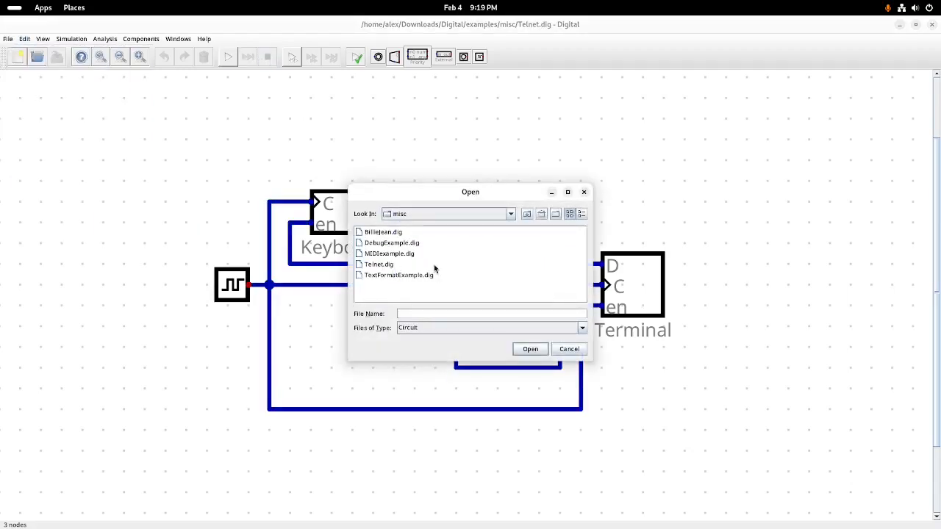
pyautogui.click(391, 244)
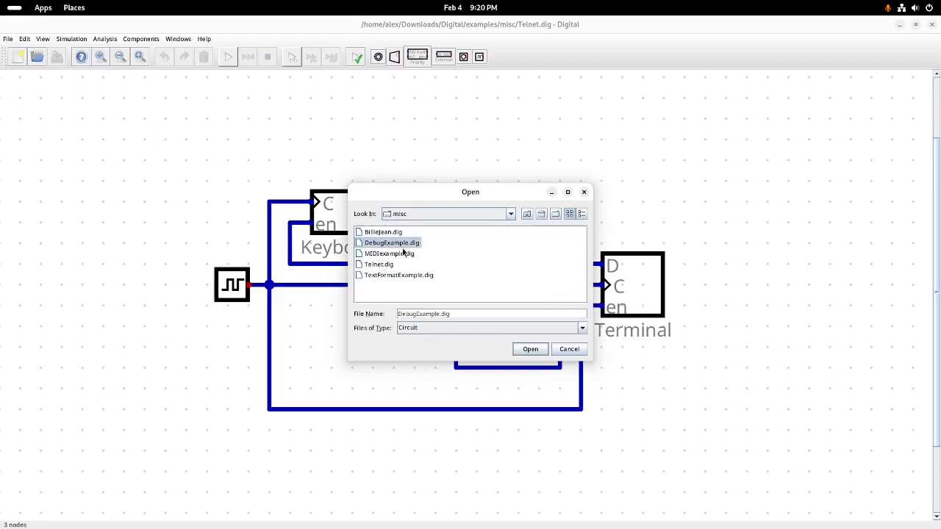
pyautogui.click(533, 351)
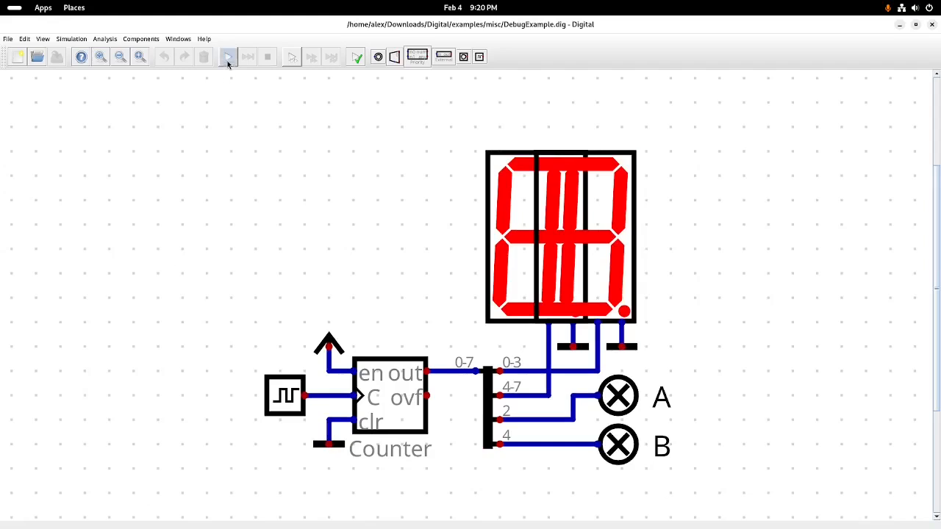
# Simulate the DebugExample circuit, toggle its clock input repeatedly to advance the counter, and stop the simulation
pyautogui.click(228, 57)
pyautogui.click(283, 399)
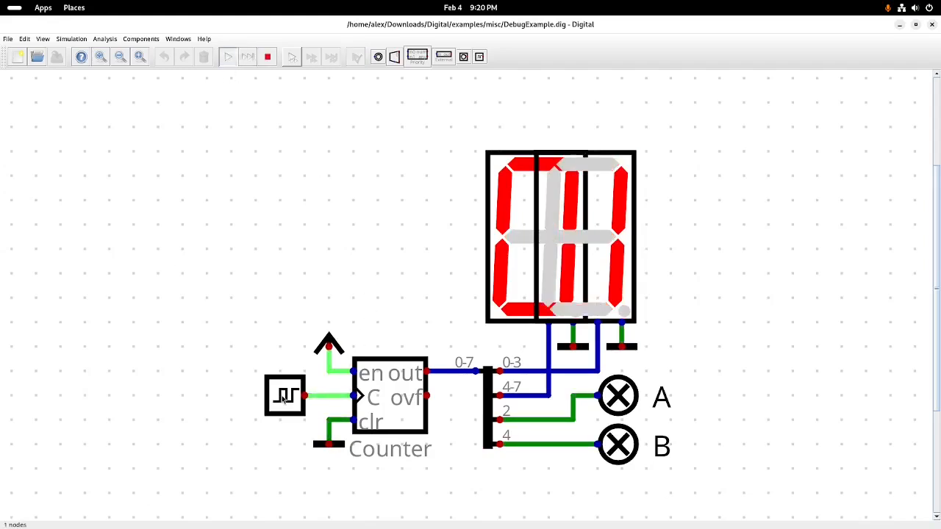
pyautogui.click(283, 400)
pyautogui.click(283, 400)
pyautogui.click(283, 399)
pyautogui.click(283, 400)
pyautogui.click(283, 400)
pyautogui.click(283, 399)
pyautogui.click(283, 399)
pyautogui.click(283, 399)
pyautogui.doubleClick(283, 400)
pyautogui.click(283, 399)
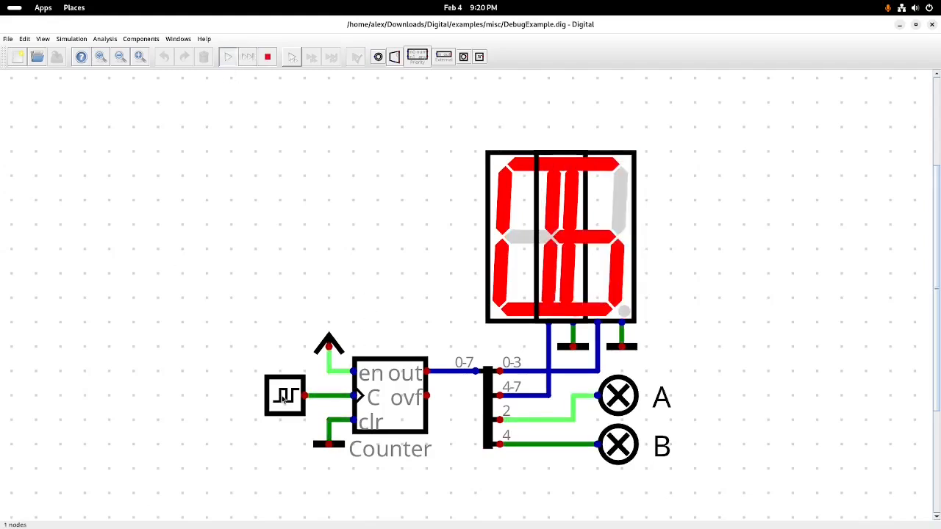
pyautogui.click(283, 399)
pyautogui.doubleClick(283, 400)
pyautogui.click(284, 399)
pyautogui.click(283, 400)
pyautogui.click(283, 399)
pyautogui.click(283, 399)
pyautogui.click(283, 400)
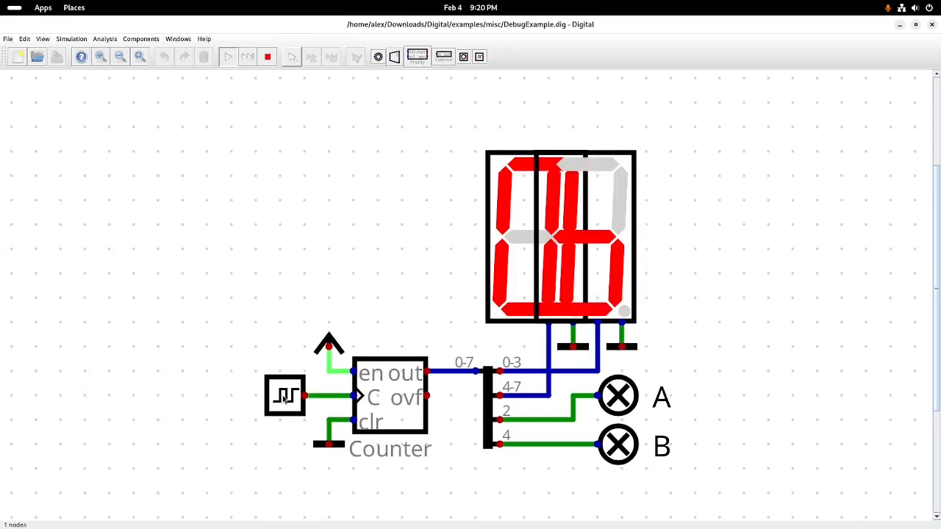
pyautogui.click(269, 58)
# Open the example circuit BillieJean.dig from the misc folder and start simulating it
pyautogui.click(6, 39)
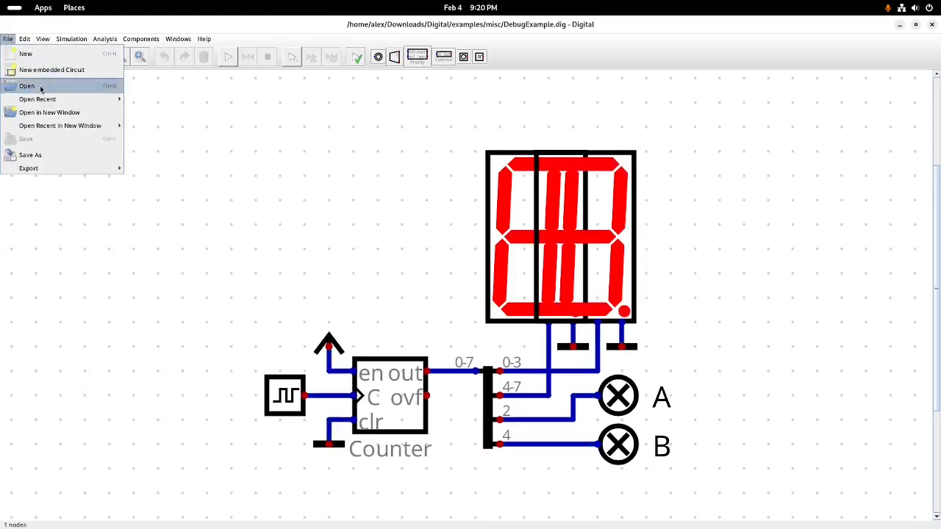
pyautogui.click(44, 90)
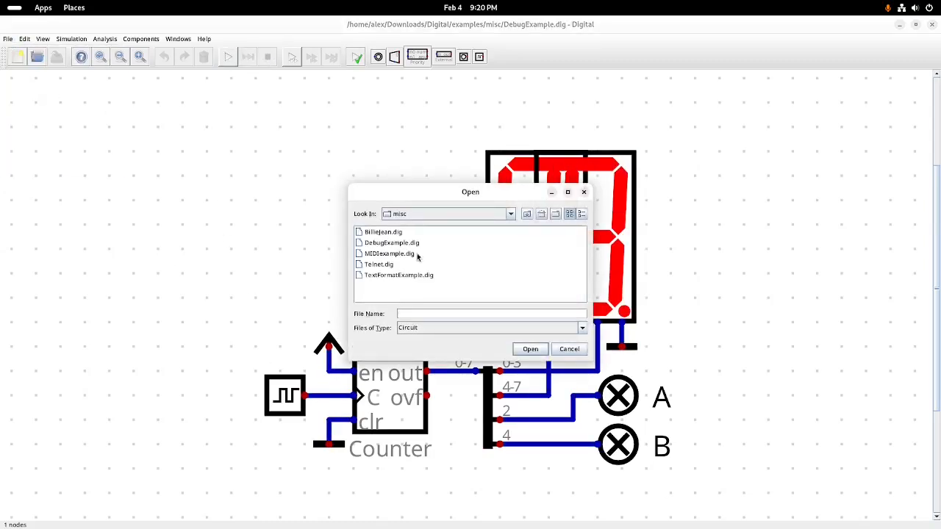
pyautogui.click(381, 253)
pyautogui.click(382, 245)
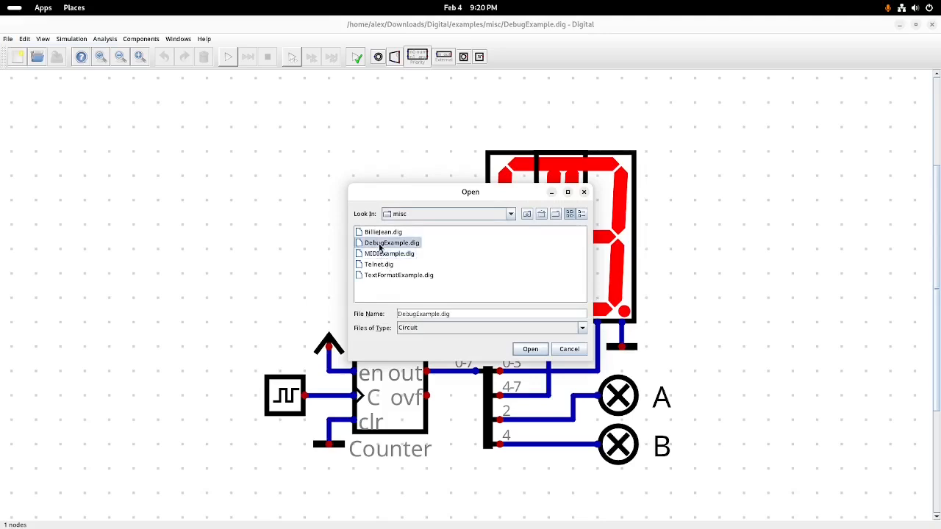
pyautogui.click(382, 234)
pyautogui.click(536, 352)
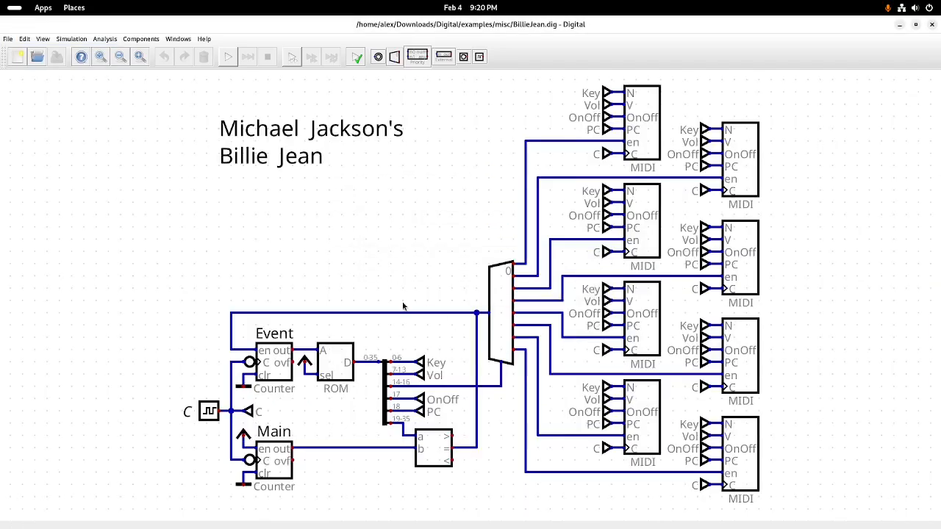
pyautogui.click(228, 58)
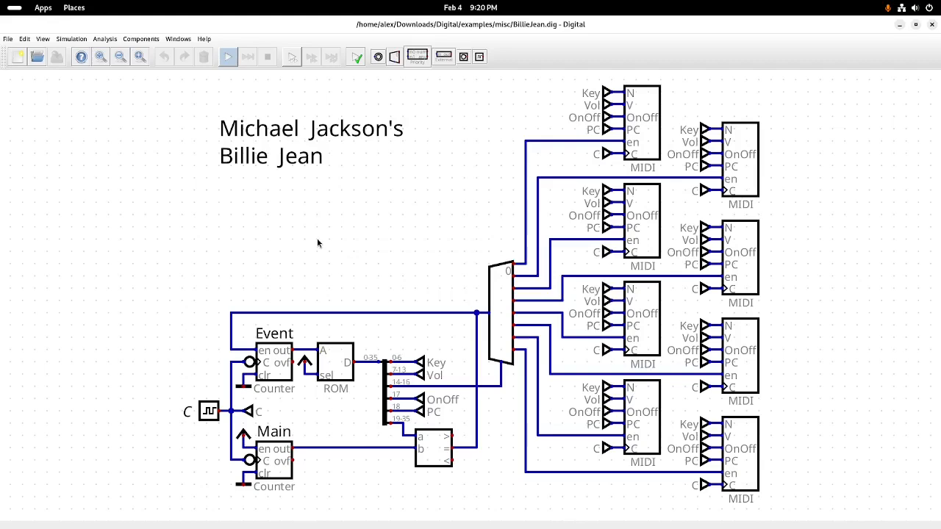